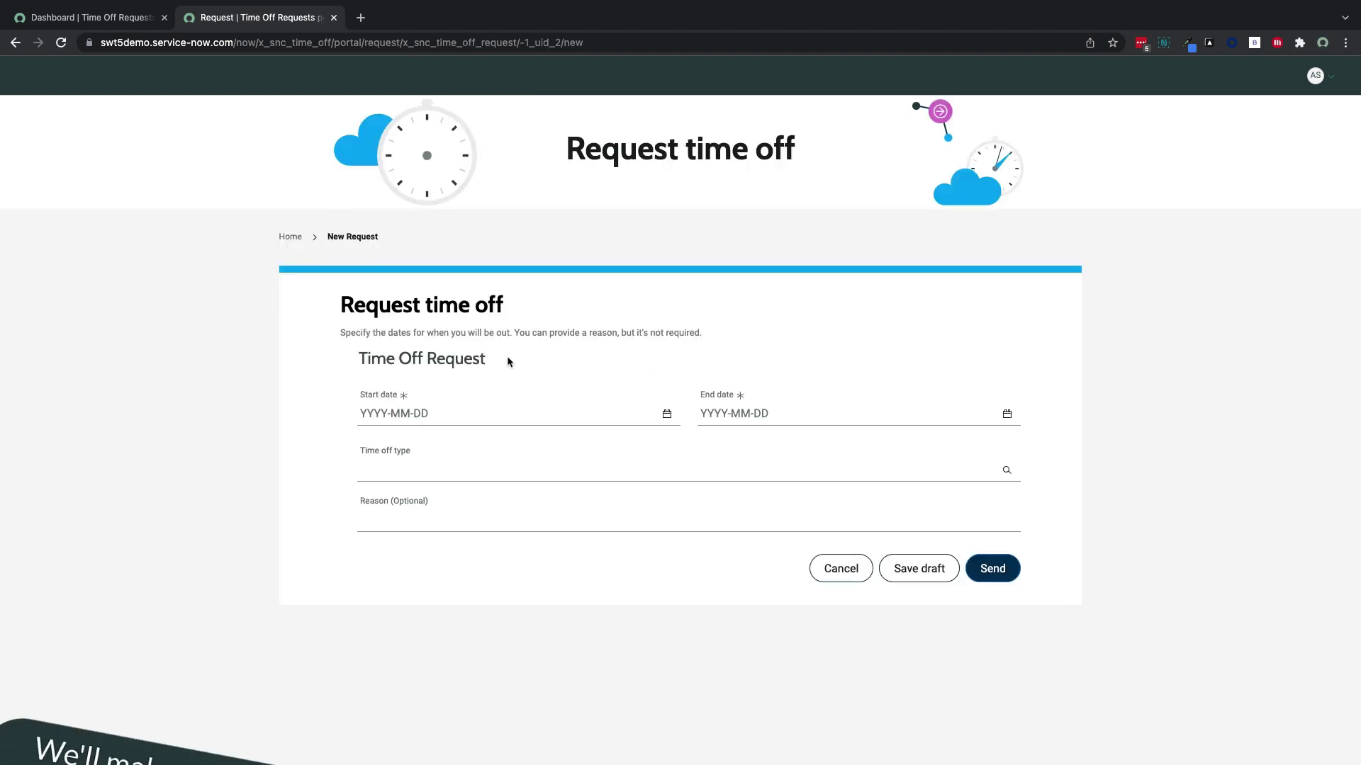
Set the time off request dates from 2021-12-29 to 2021-12-30
left_click(666, 415)
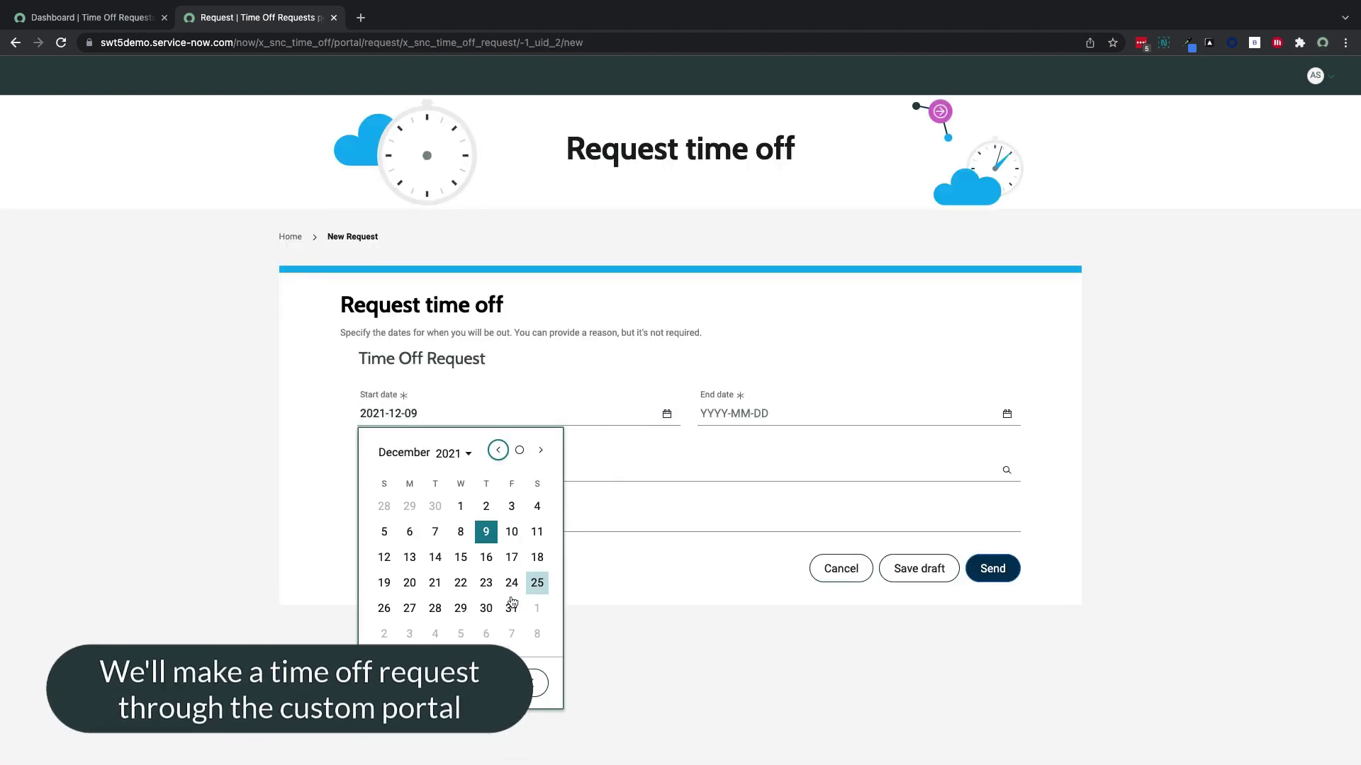
left_click(462, 610)
left_click(539, 683)
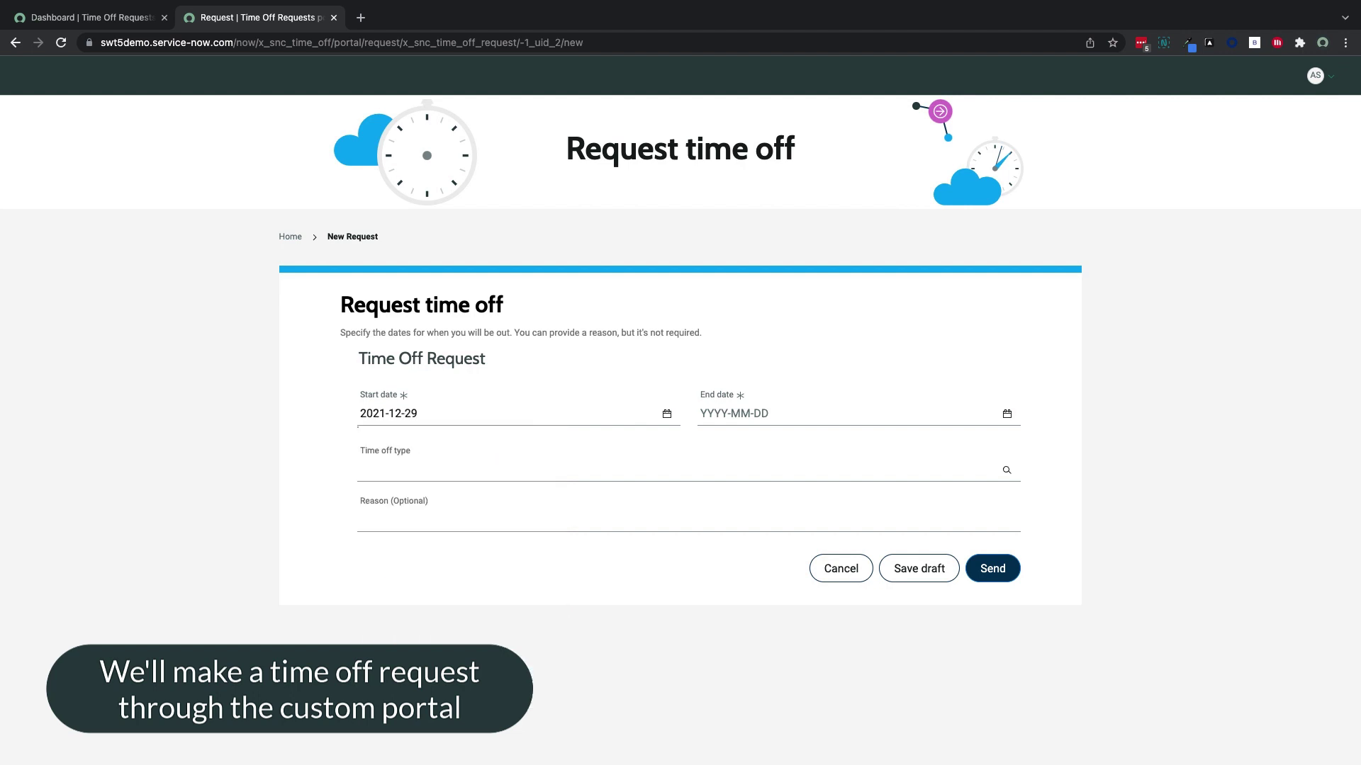
left_click(1006, 414)
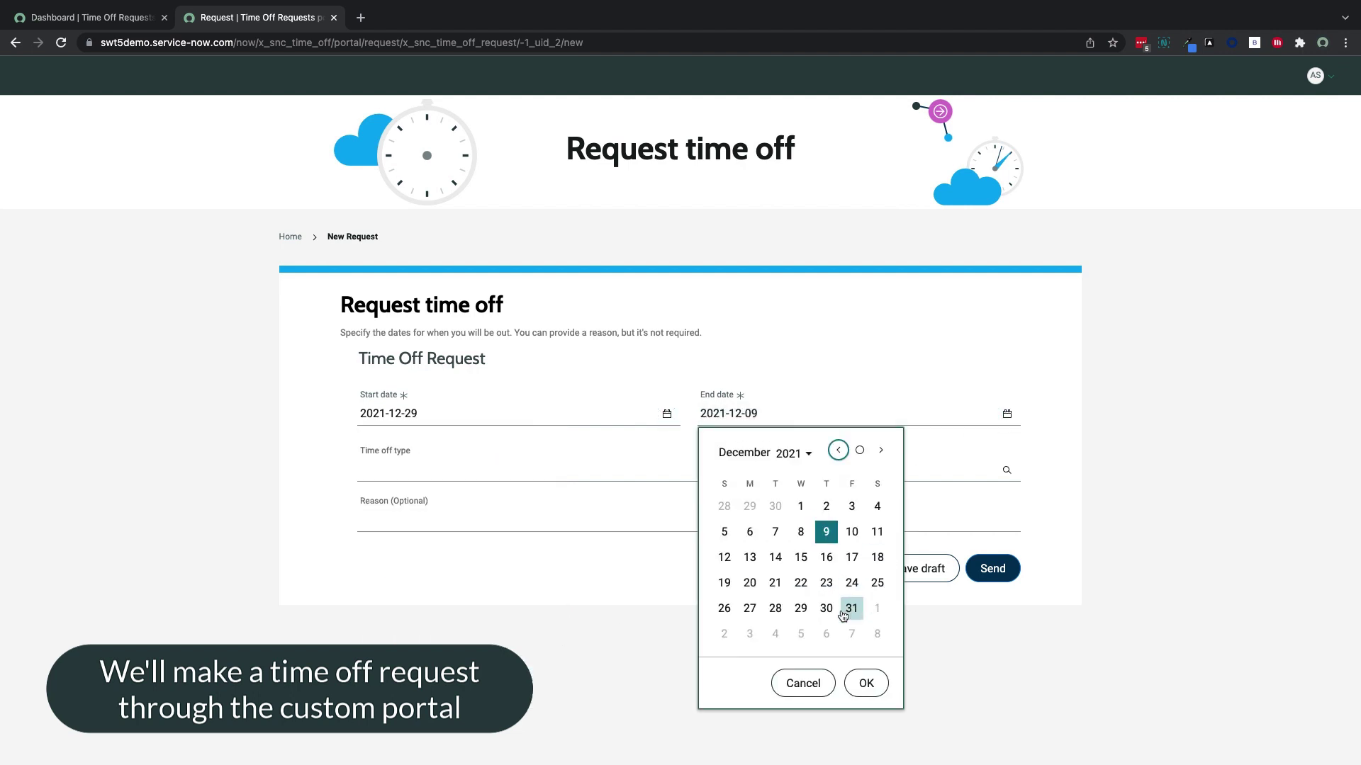
left_click(826, 608)
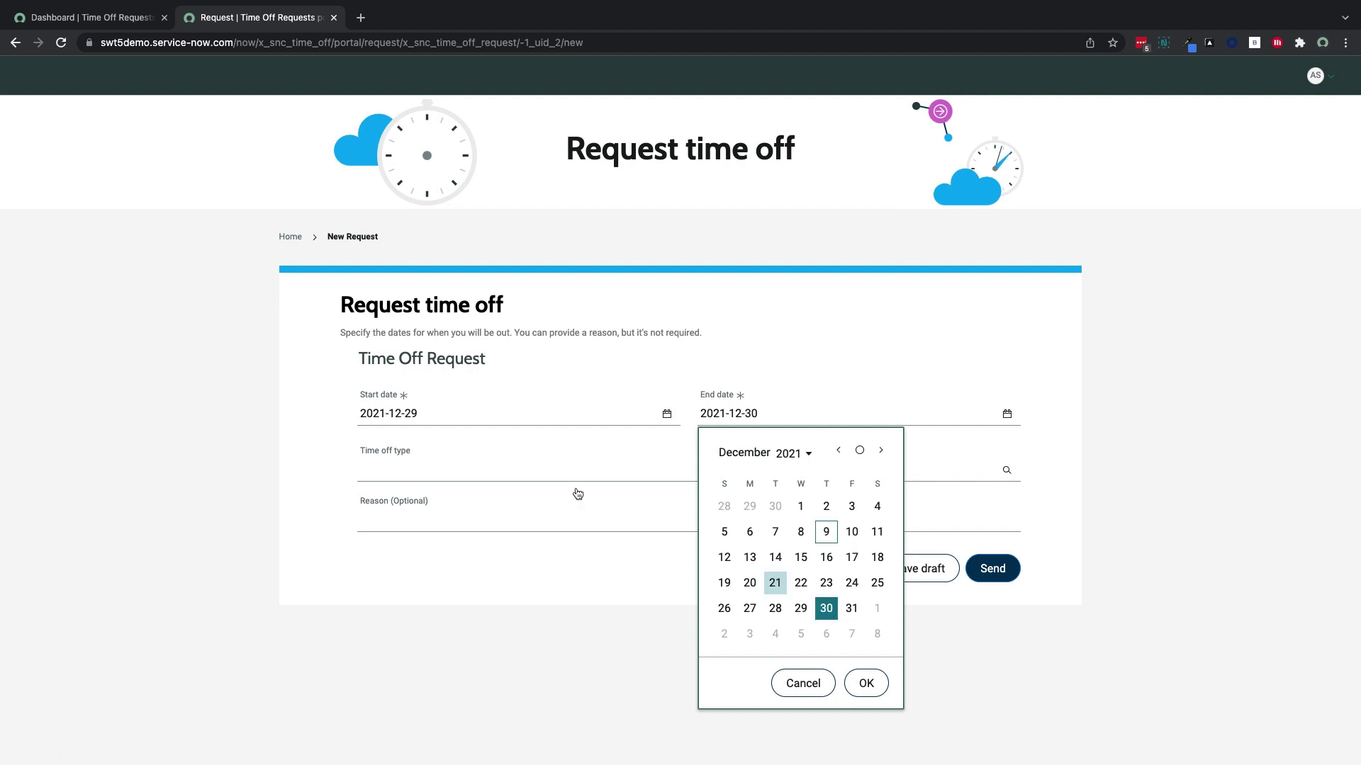
left_click(867, 684)
Choose Vacation as the type, give the reason 'Chilling at the beach', send, and view the request
left_click(504, 470)
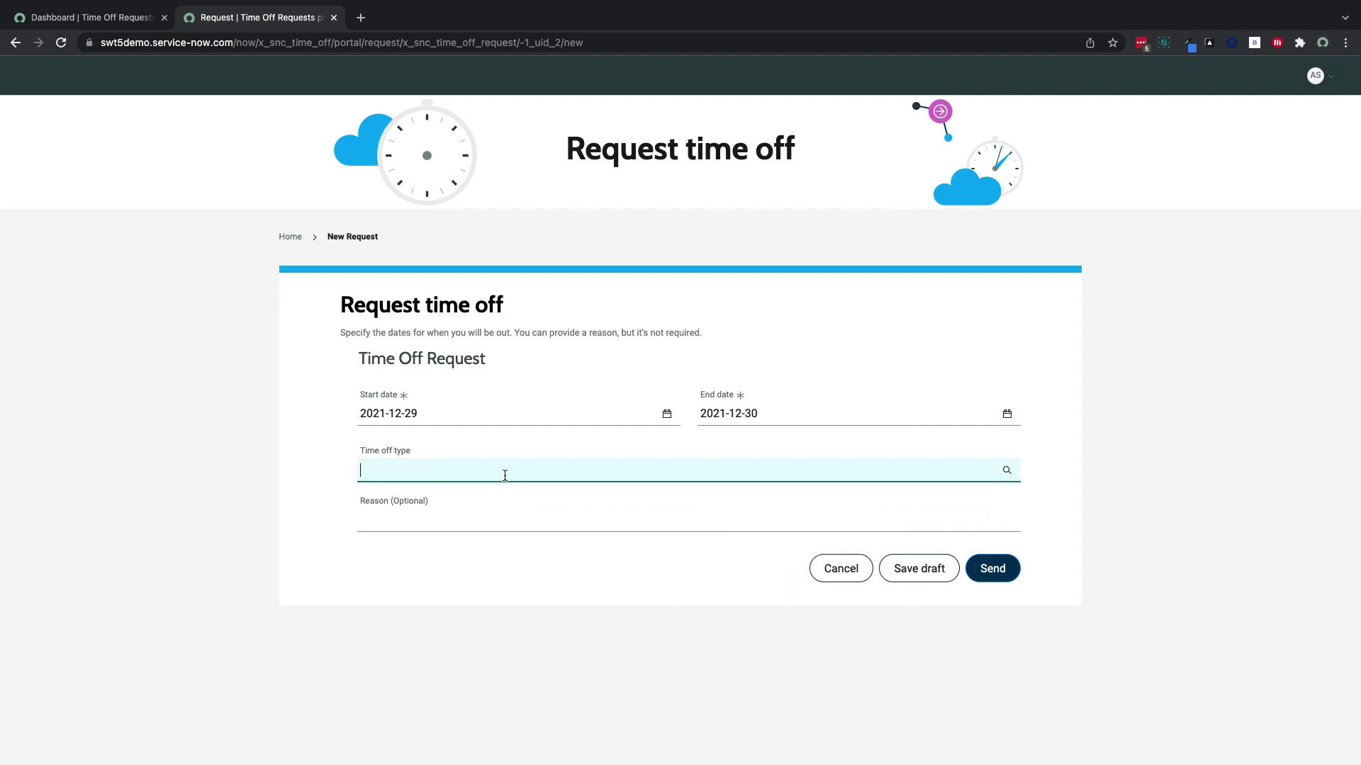
type("vac")
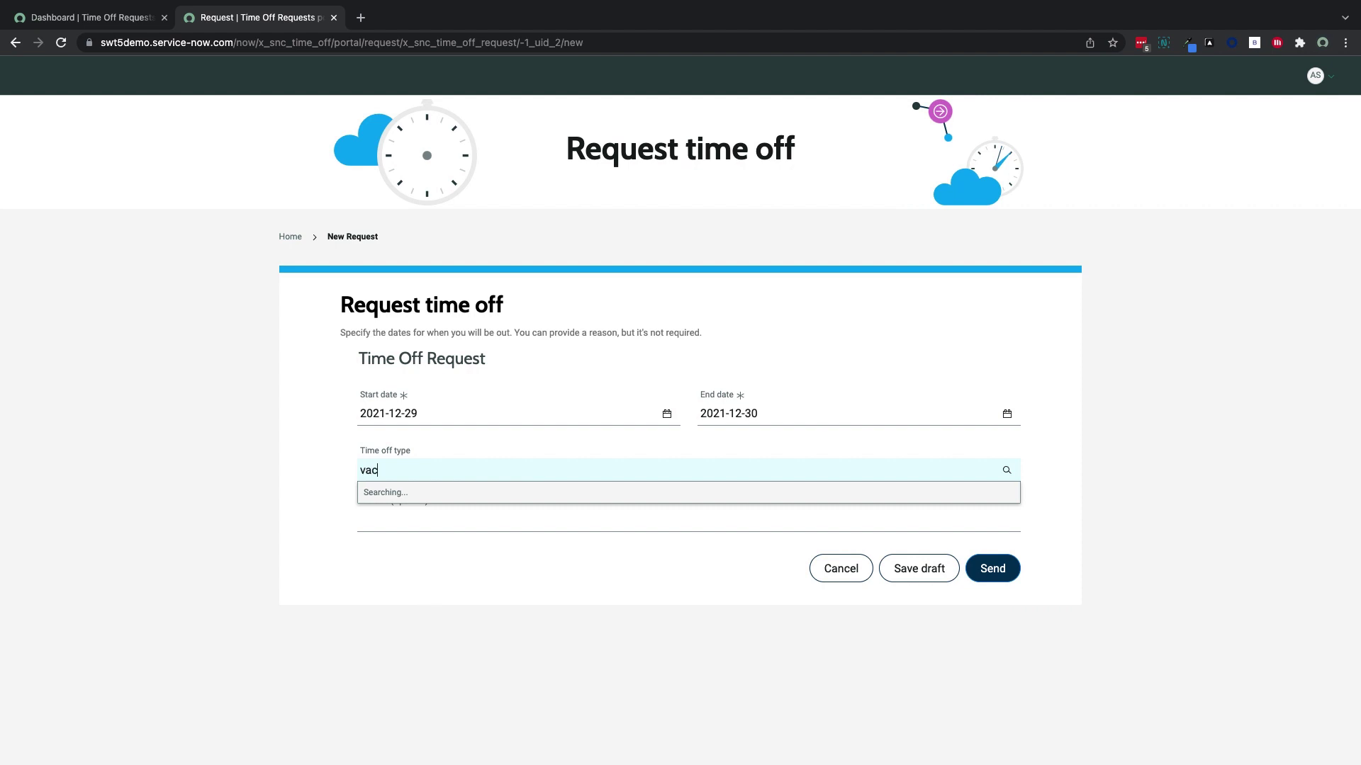
left_click(456, 519)
left_click(447, 525)
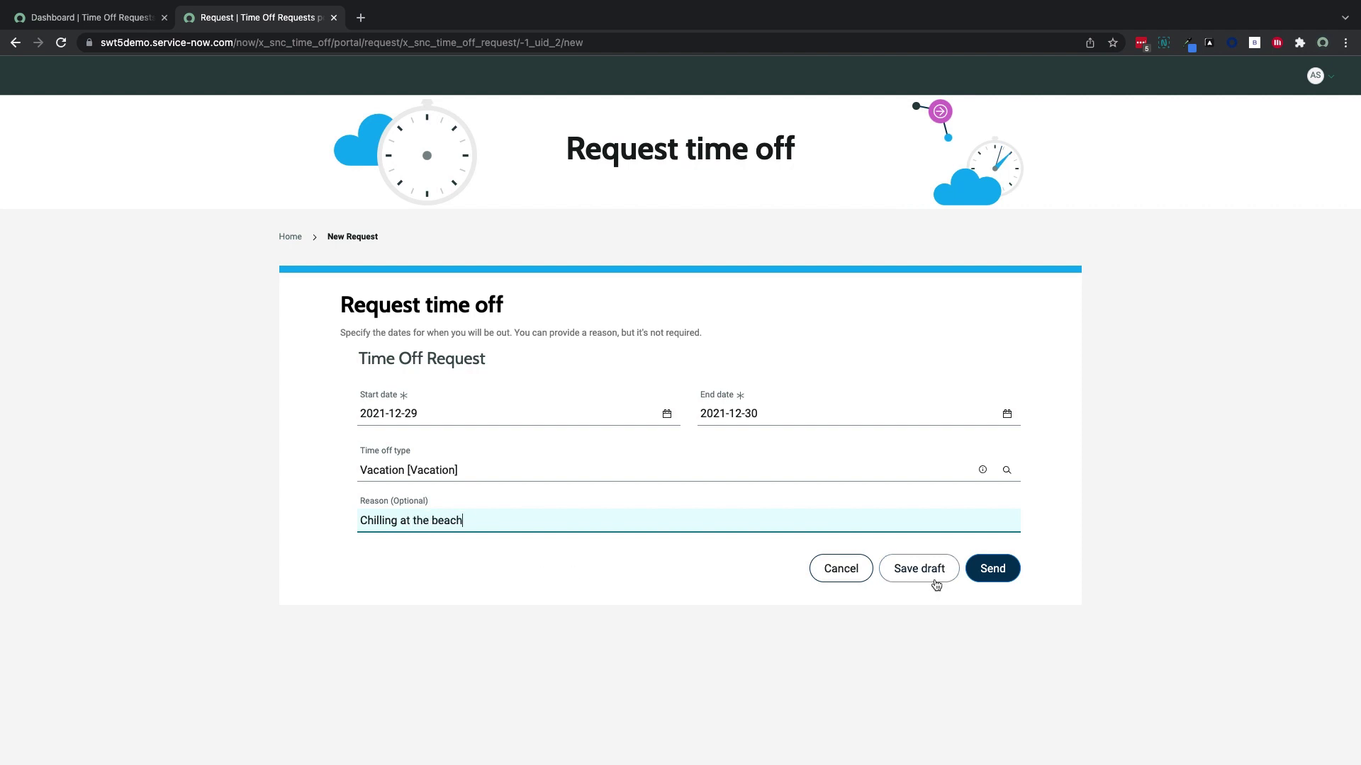
left_click(992, 576)
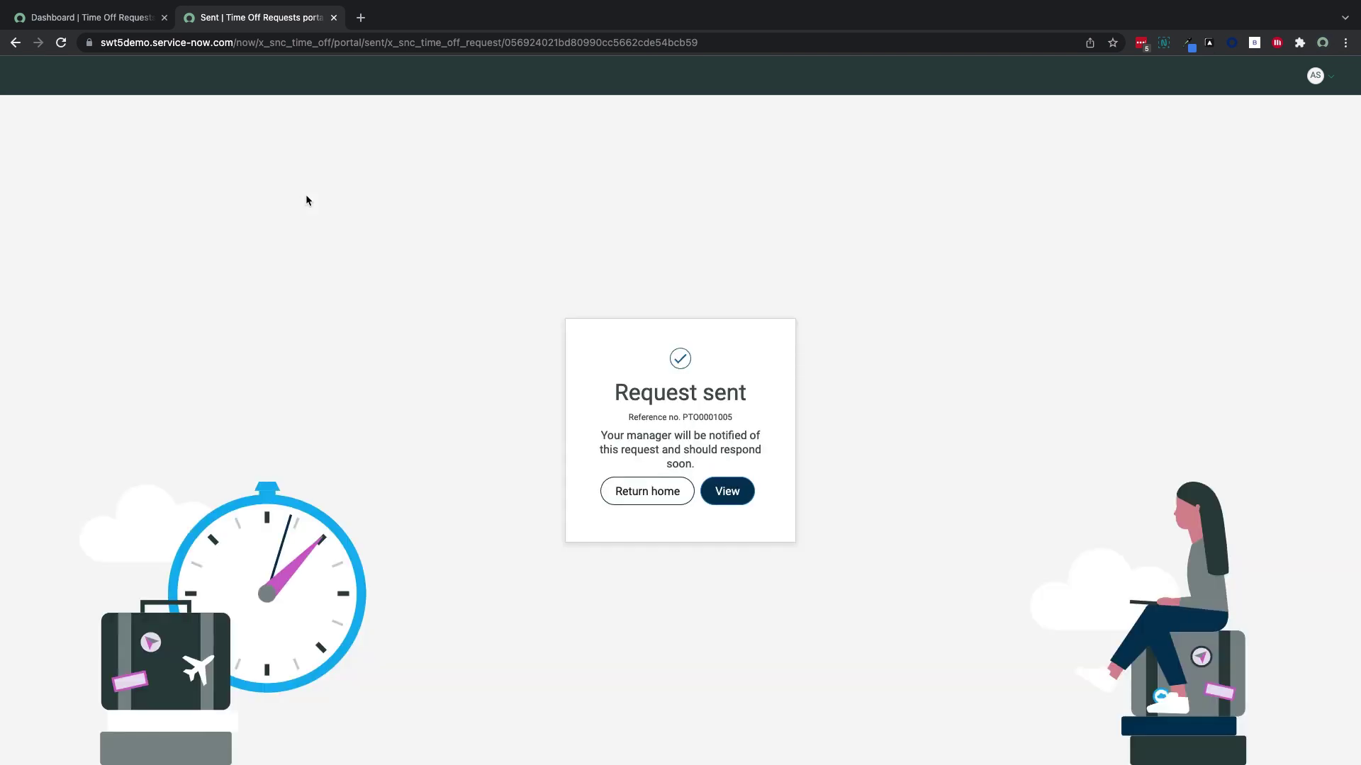
left_click(728, 491)
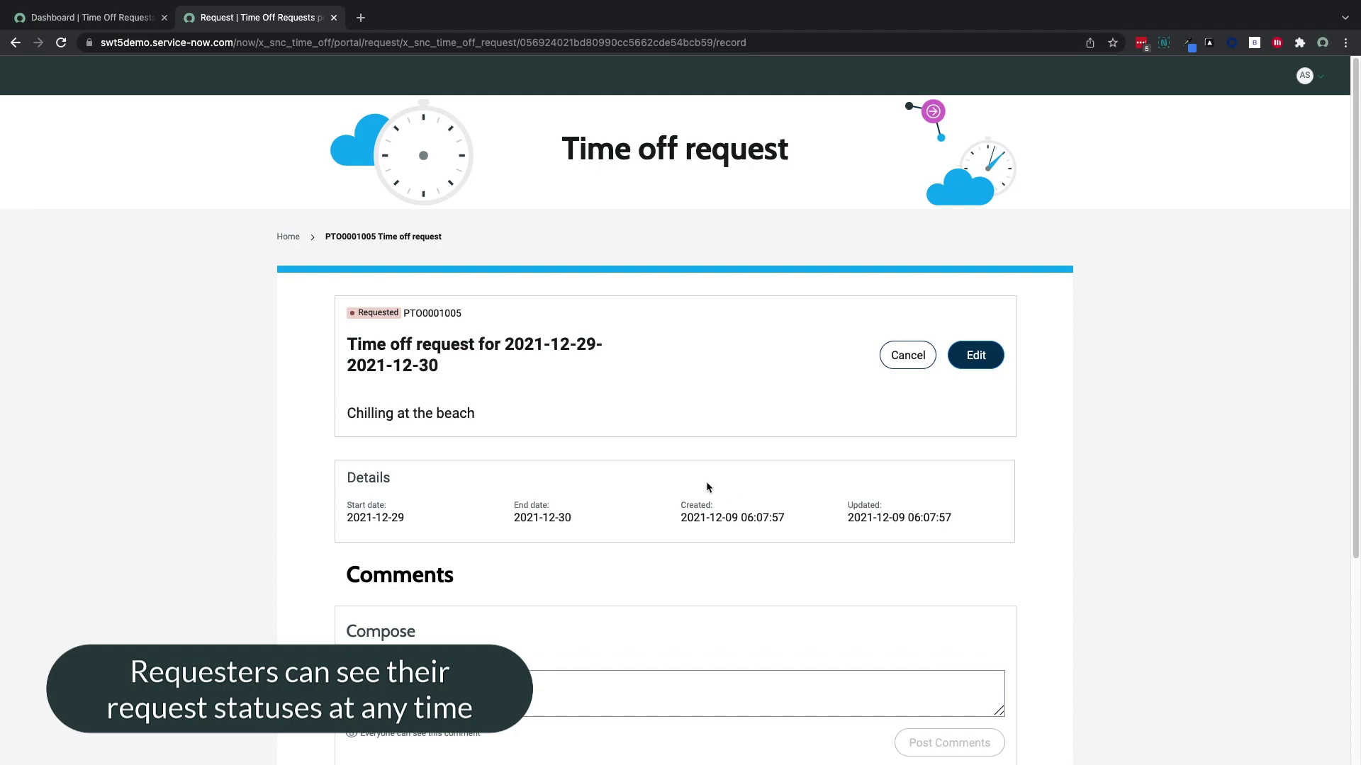
left_click(108, 17)
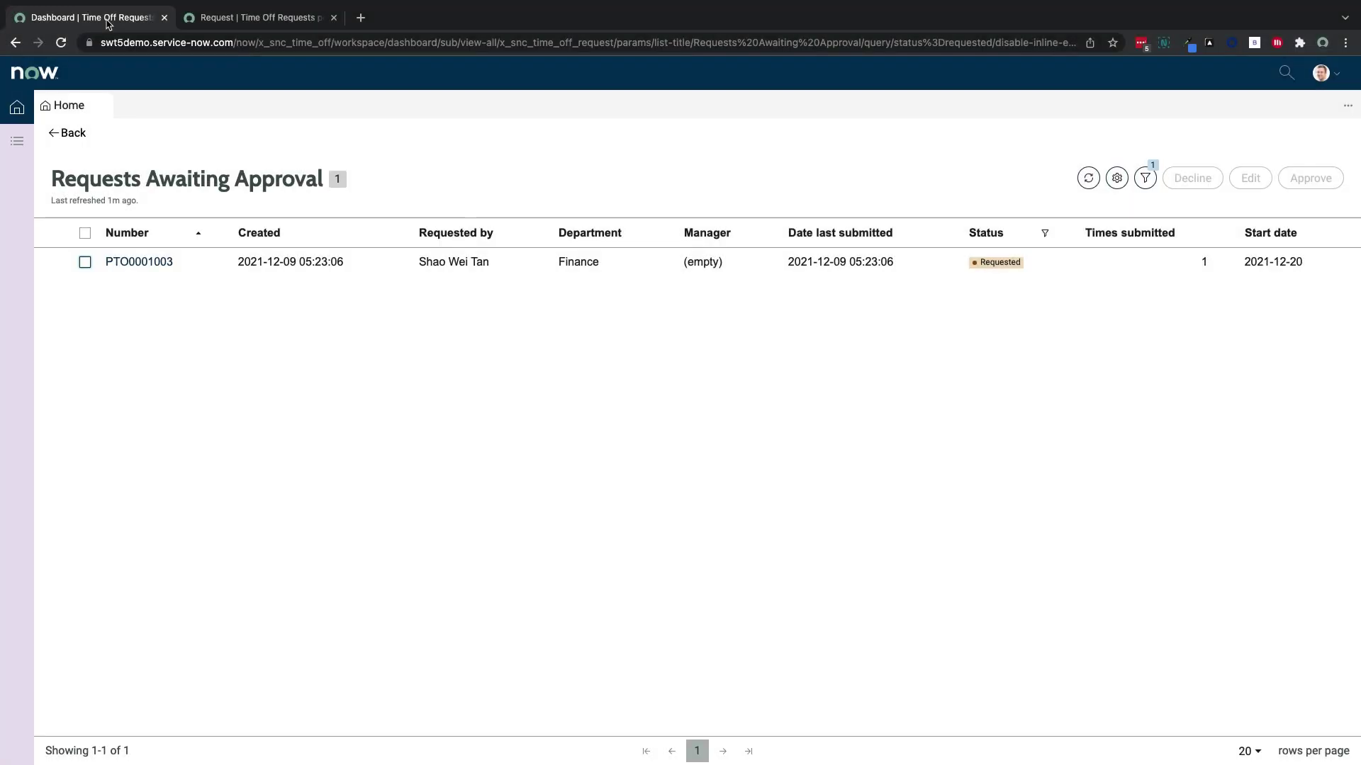
Approve vacation request PTO0001005 for Dec 29 from the Requests Awaiting Approval list
left_click(1079, 179)
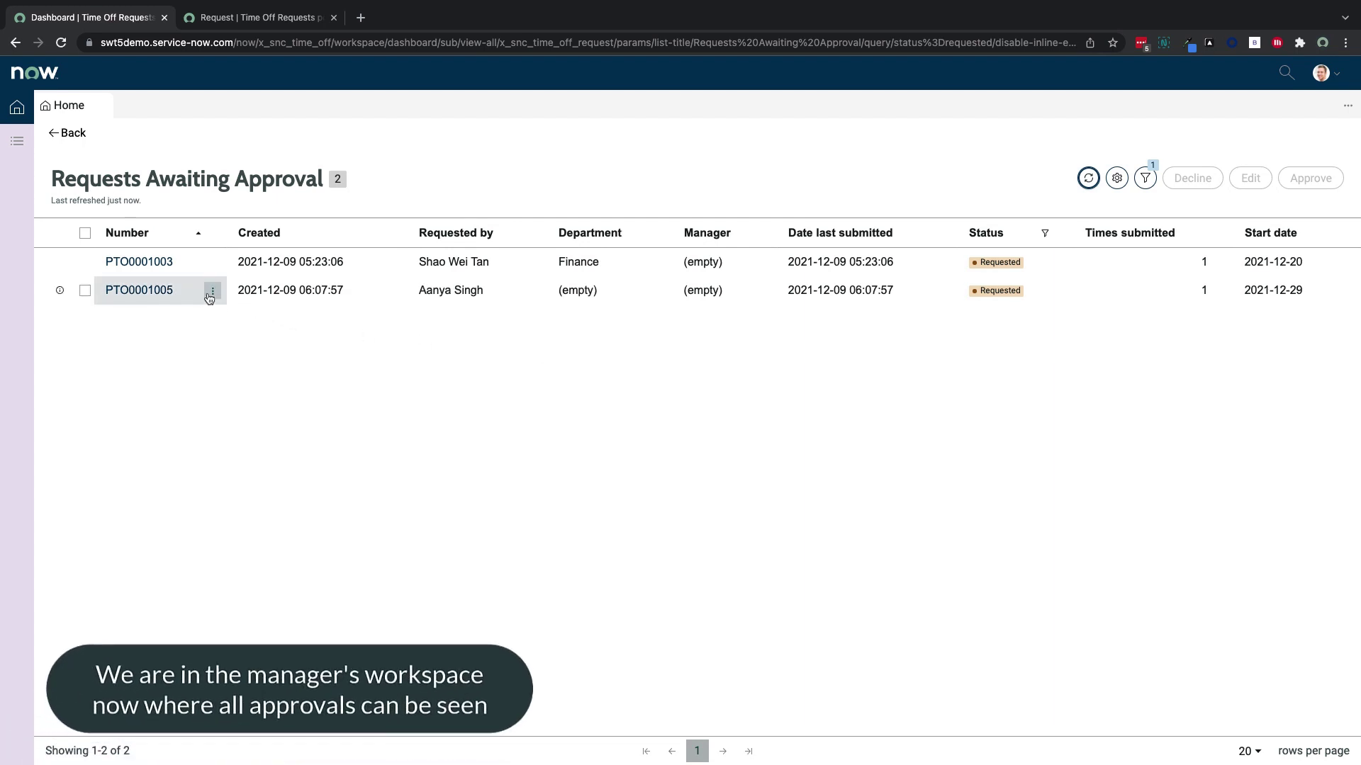
left_click(163, 292)
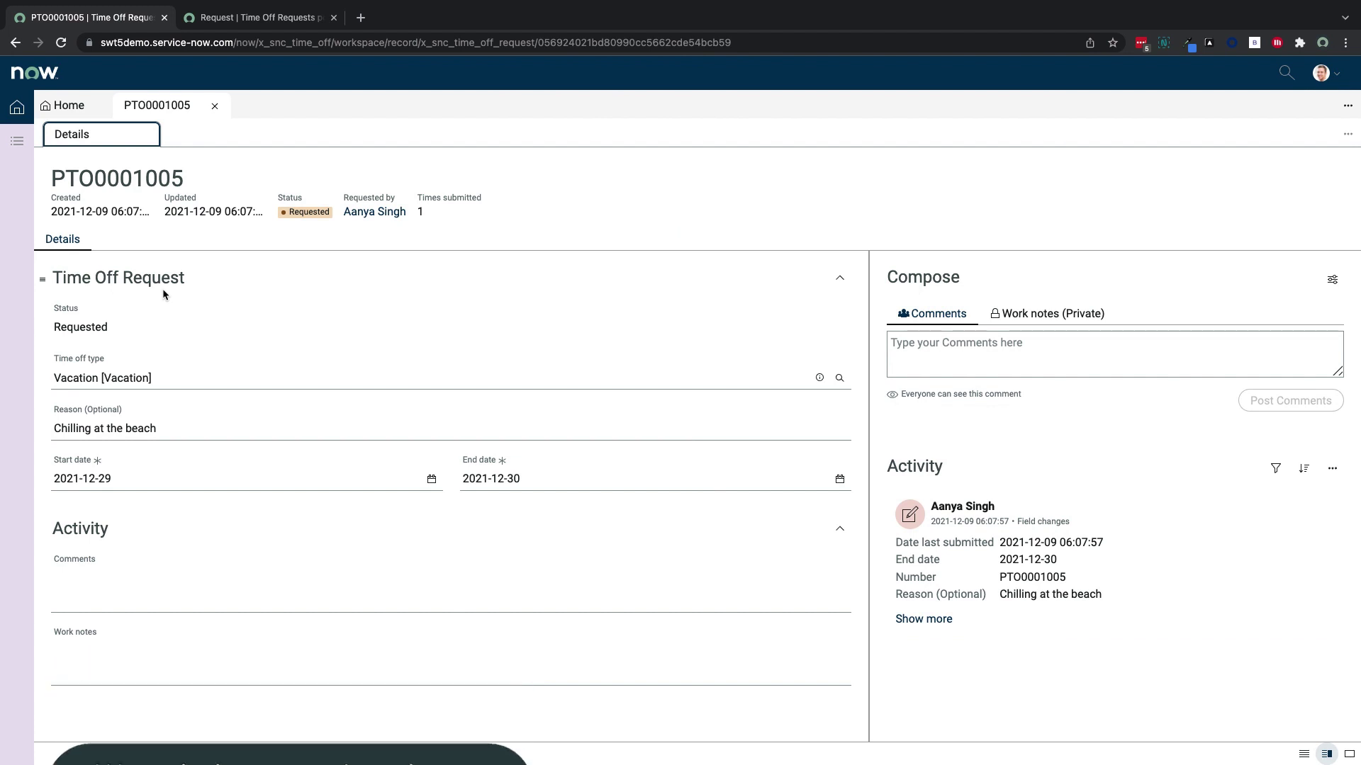
left_click(79, 108)
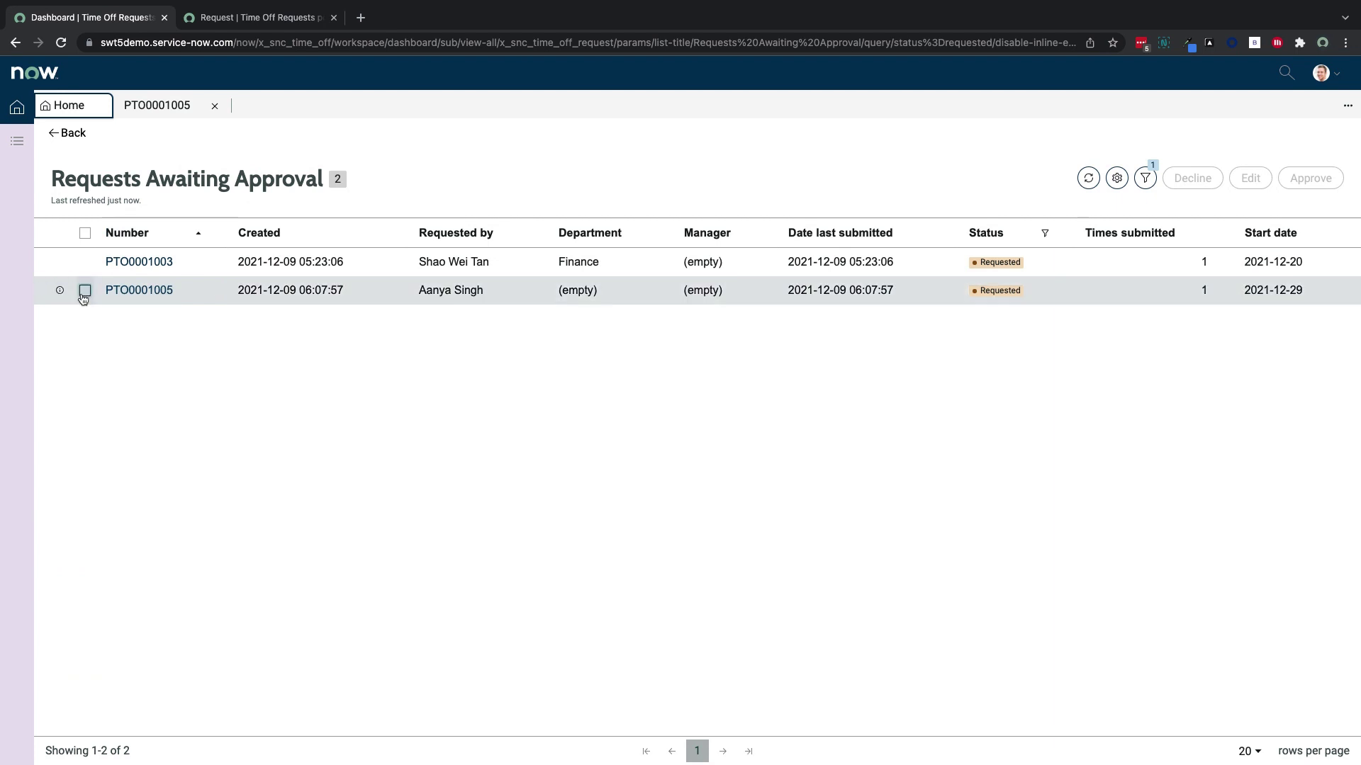
left_click(84, 291)
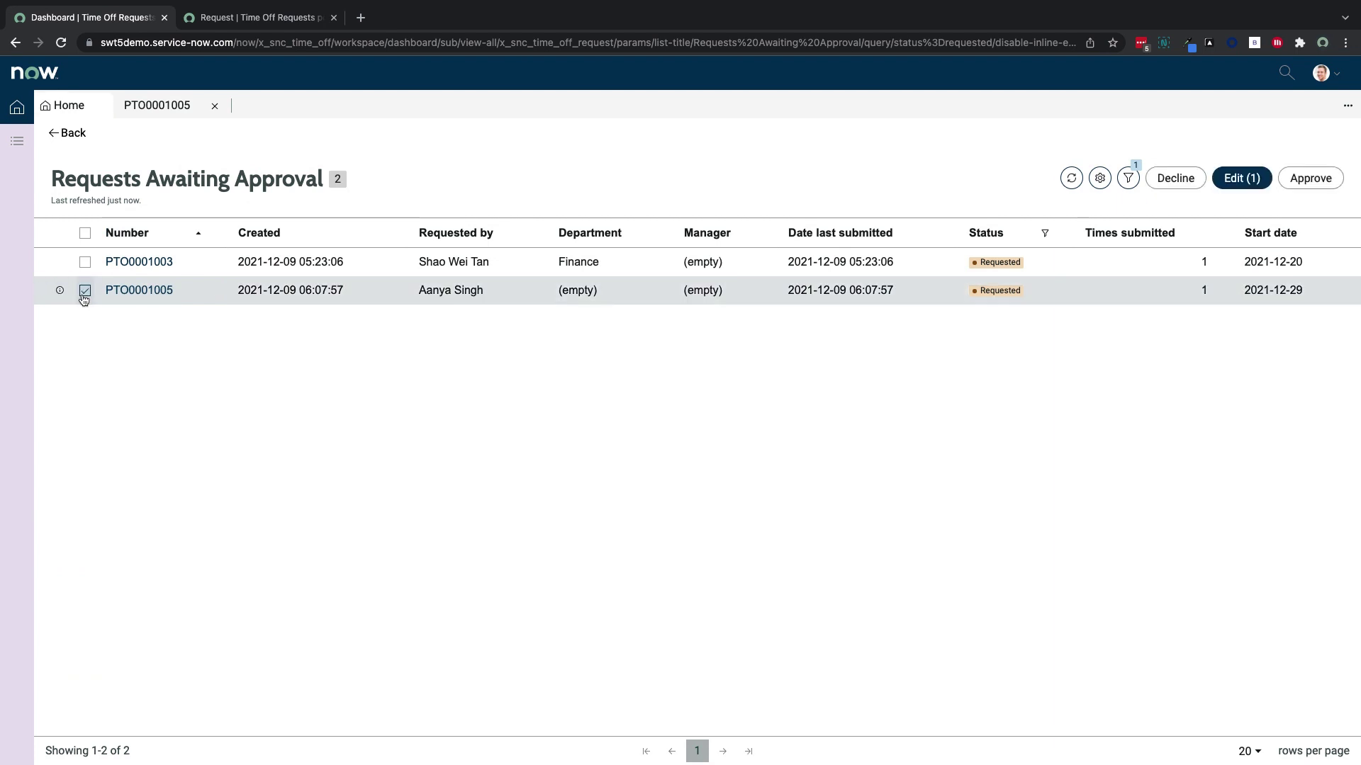
left_click(1319, 179)
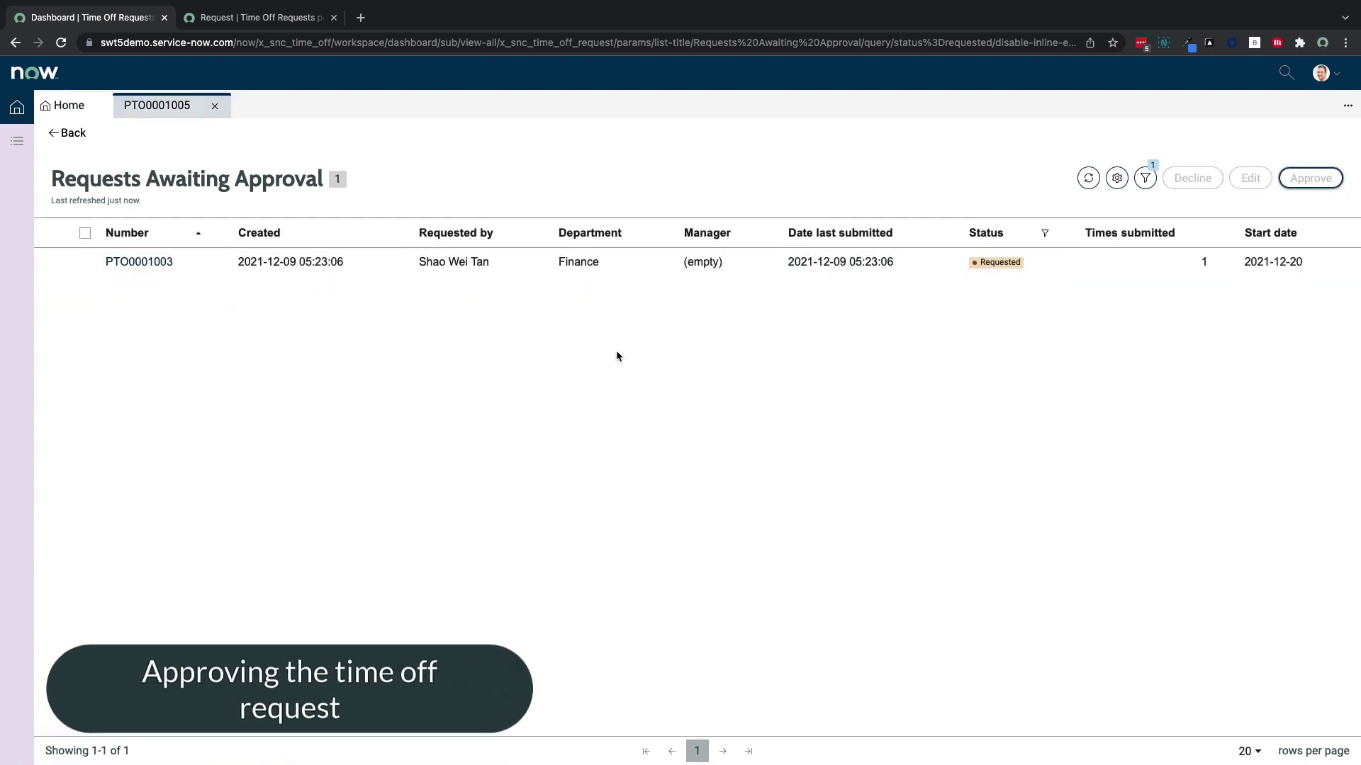
key("ctrl+Tab")
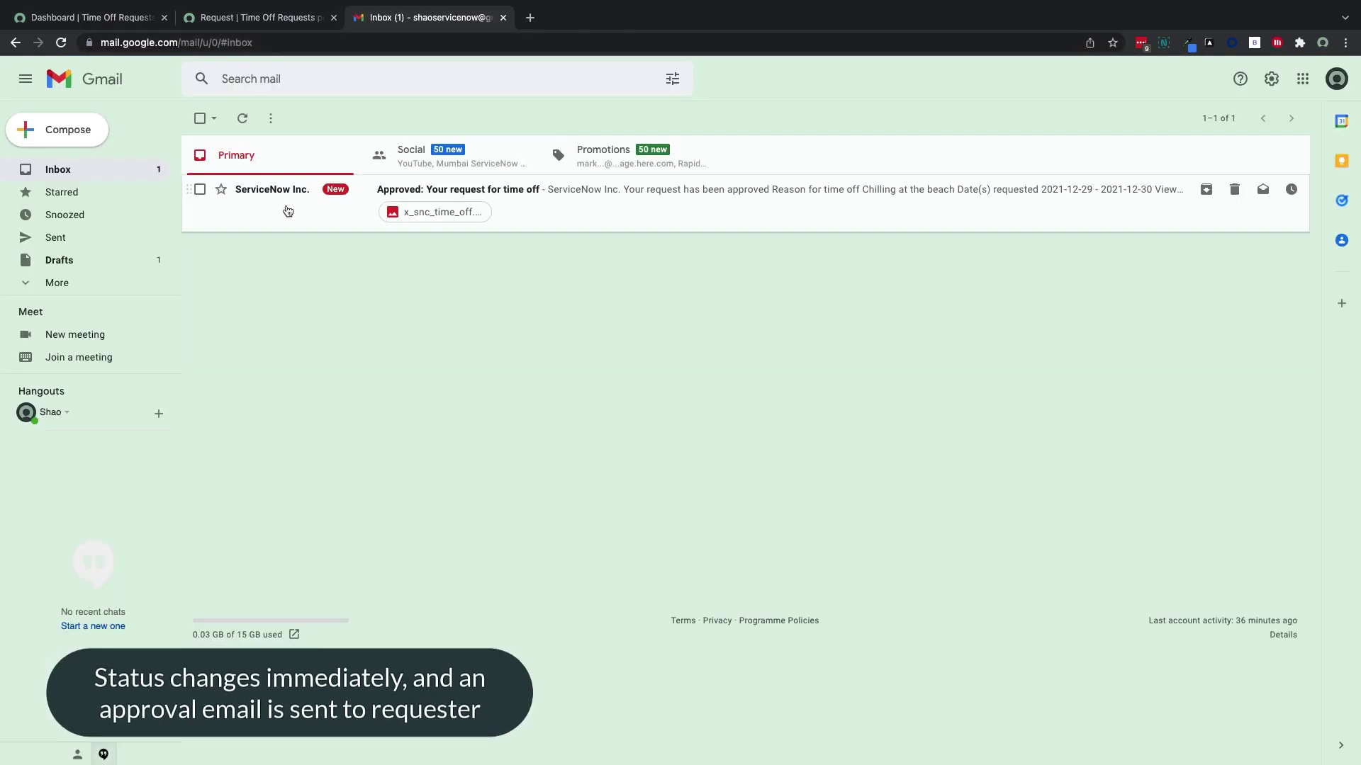
Read the ServiceNow 'Approved: Your request for time off' email for 2021-12-29 to 2021-12-30
left_click(287, 209)
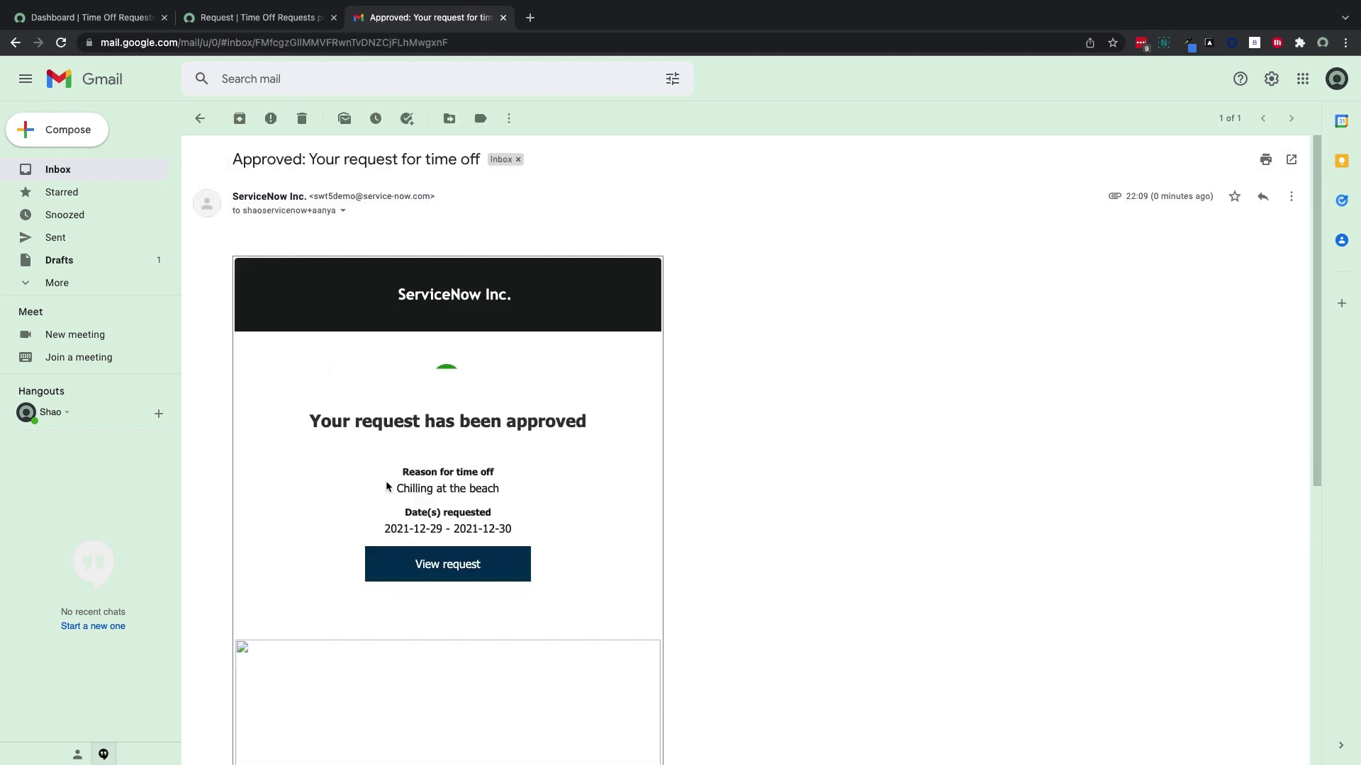
scroll(433, 543, "down", 1)
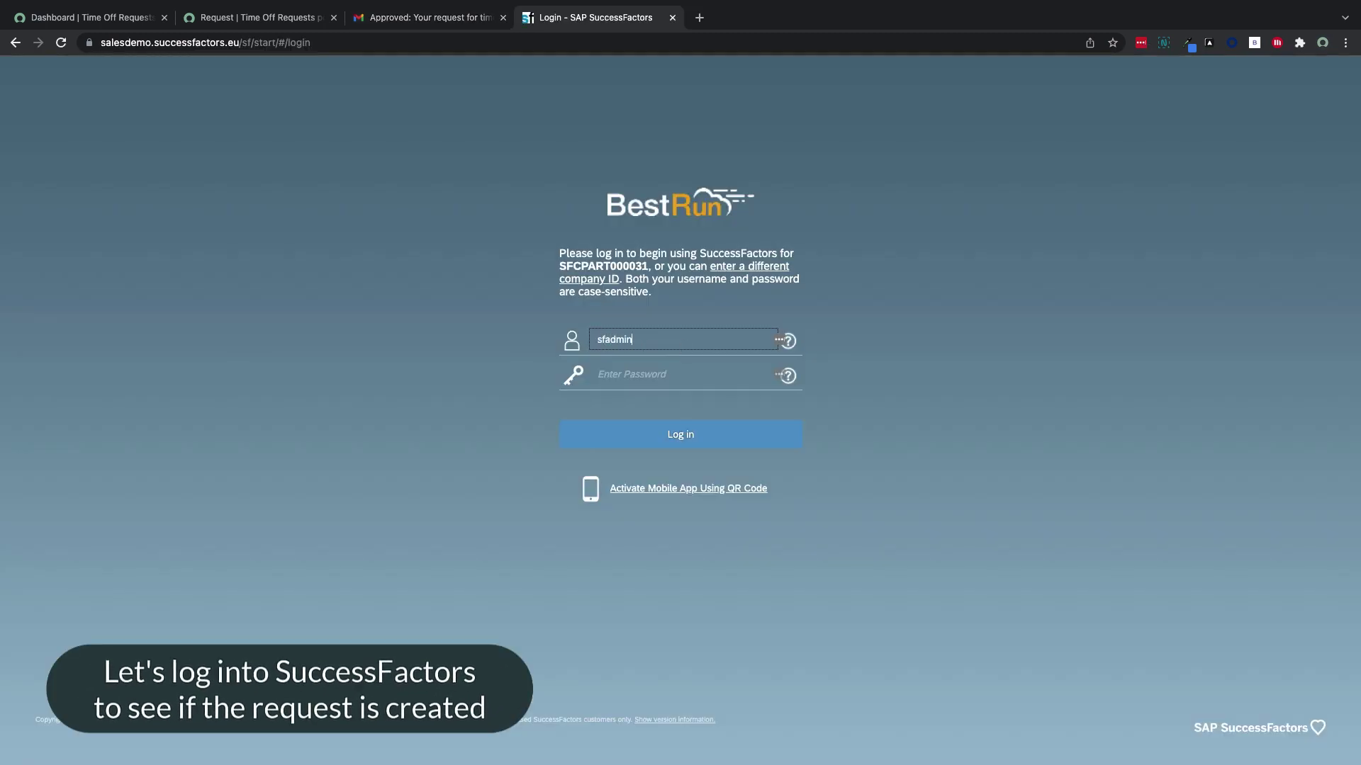
Log in to SuccessFactors and open the Dec 29 Vacation (2 days) entry in Time Off
type("admin")
key("Tab")
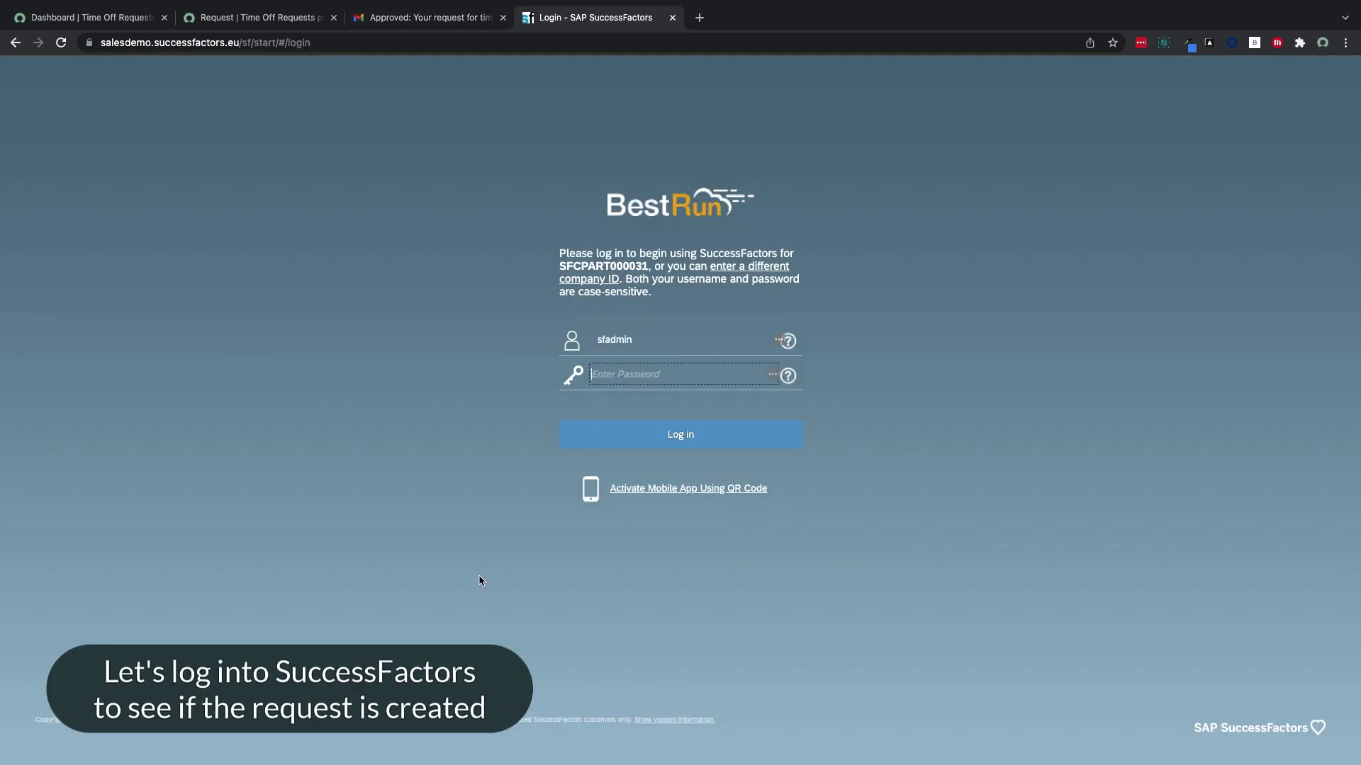
key("ctrl+v")
key("Return")
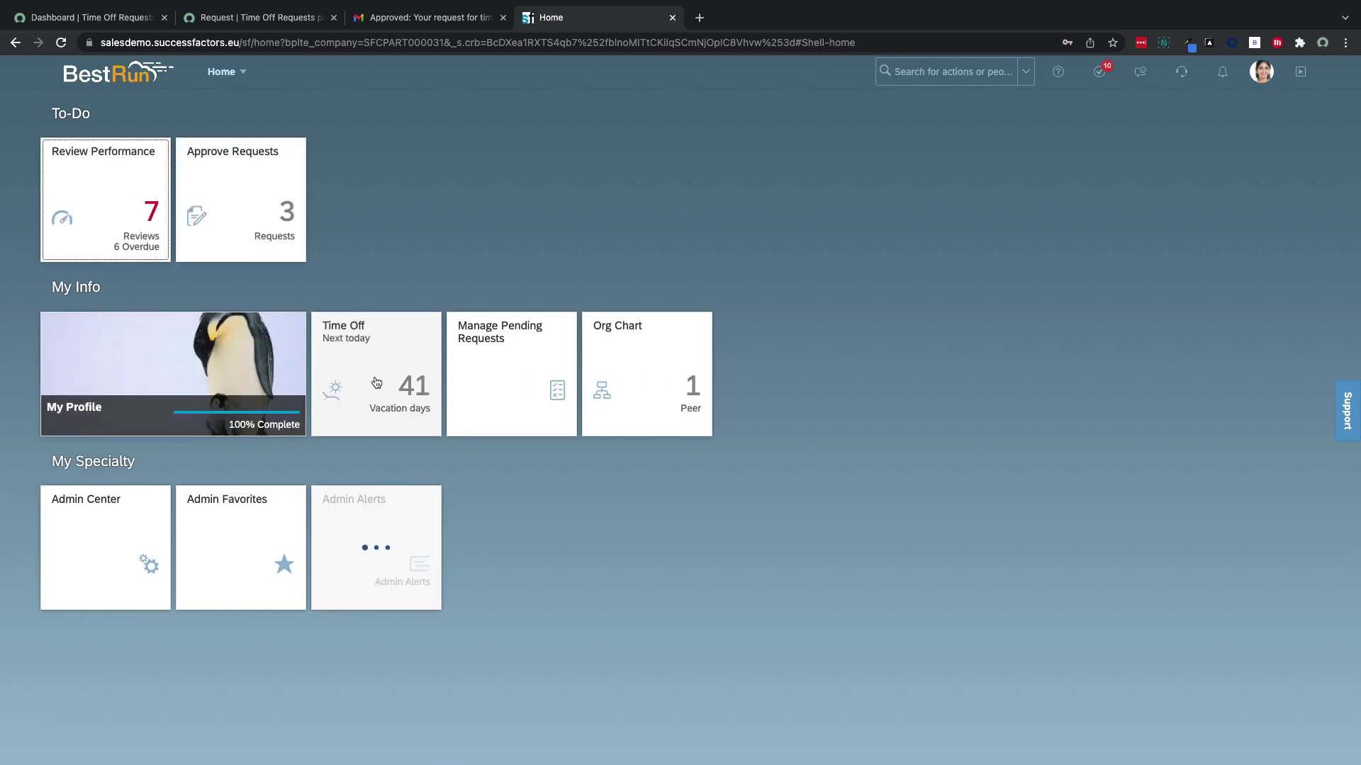
left_click(376, 382)
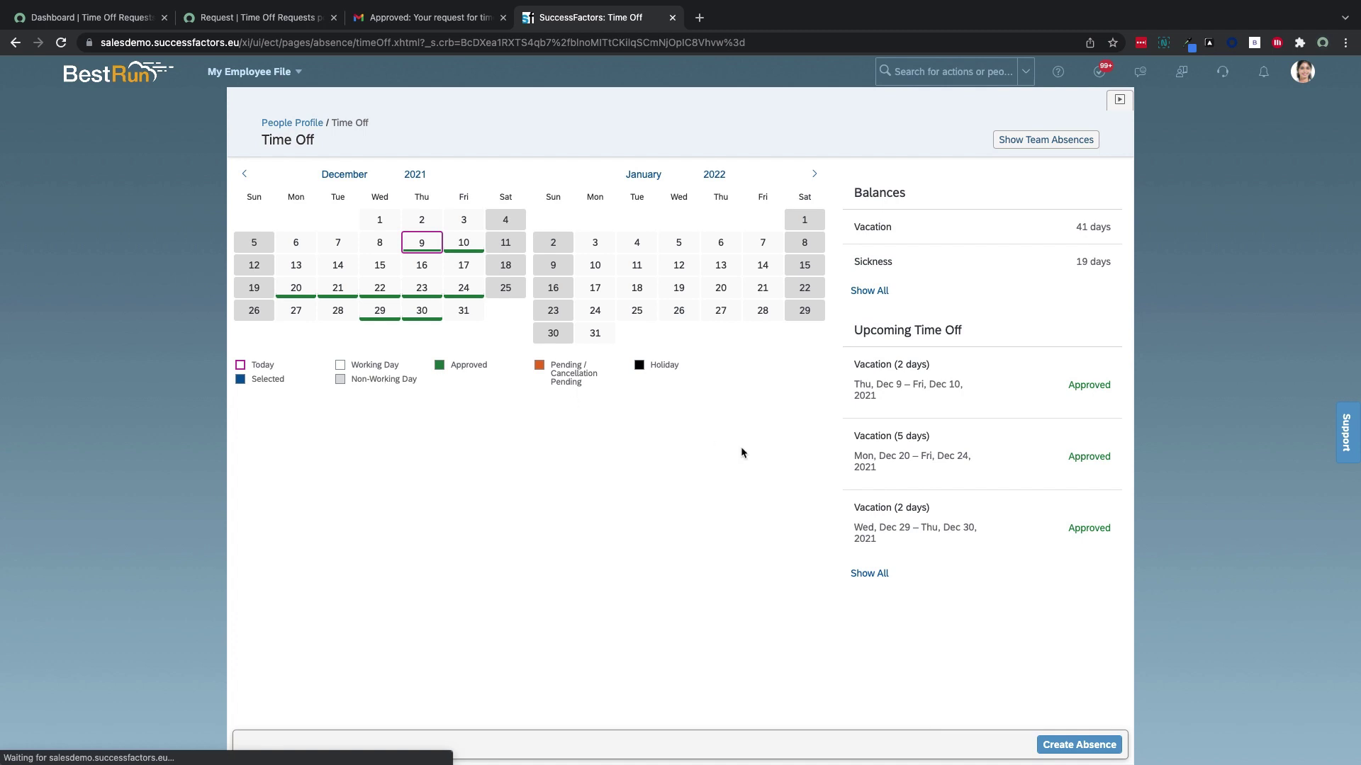
left_click(930, 528)
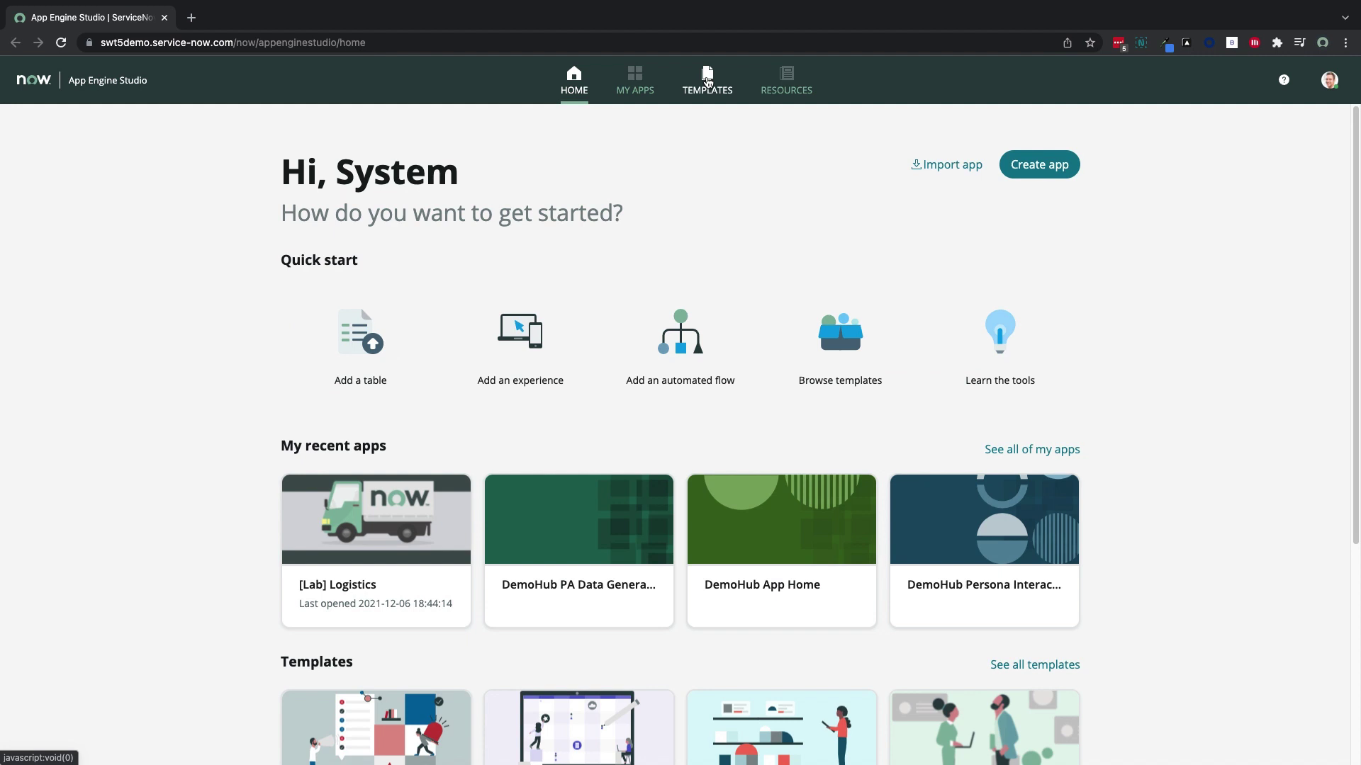
Review the Time Off Template's details and documentation, then choose Use Template
scroll(756, 329, "down", 4)
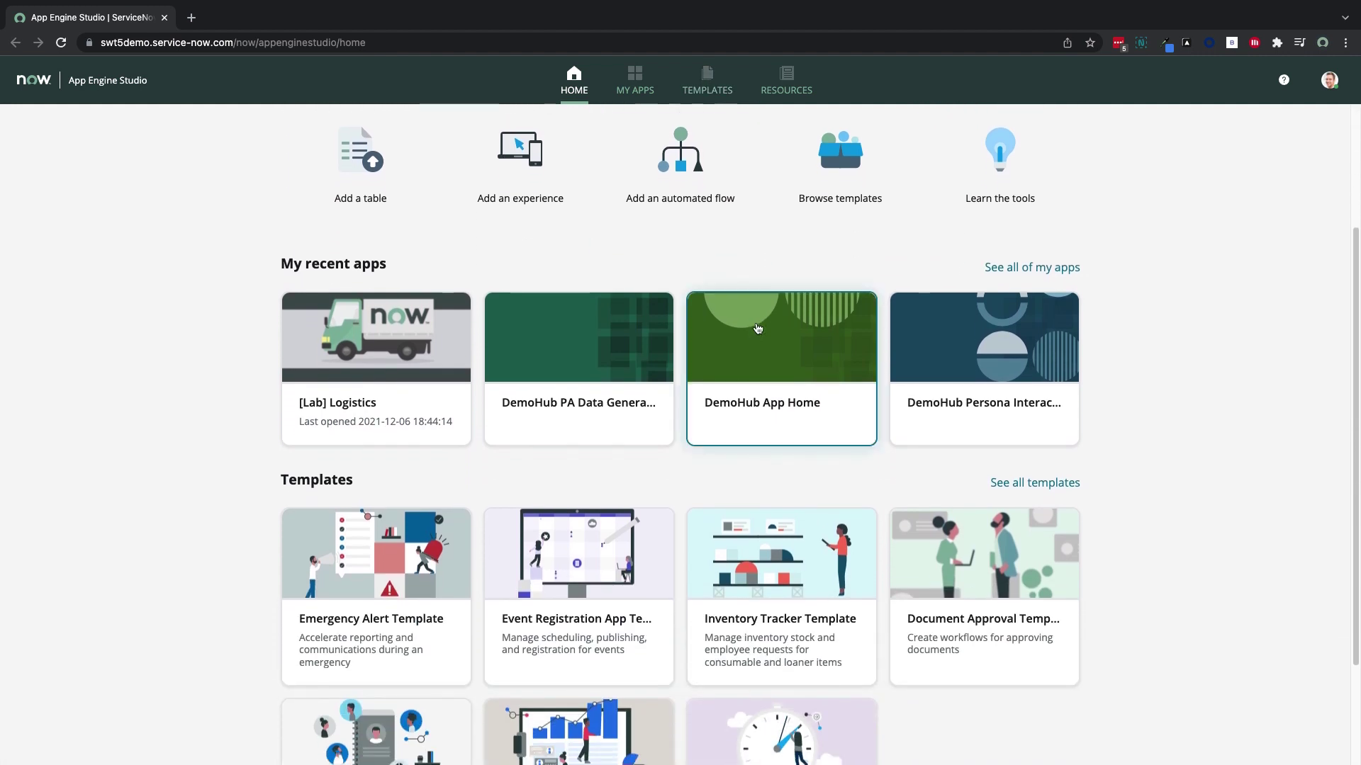
scroll(756, 328, "down", 1)
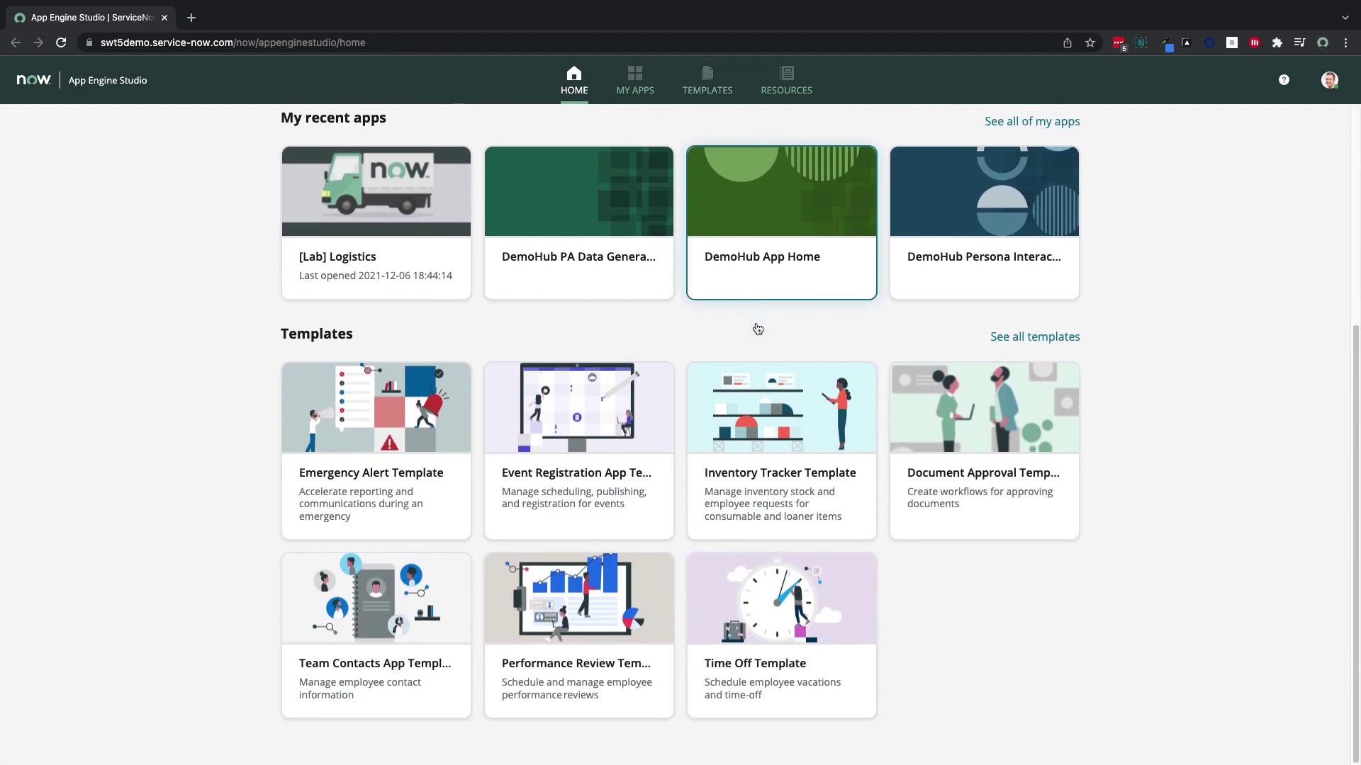
left_click(779, 632)
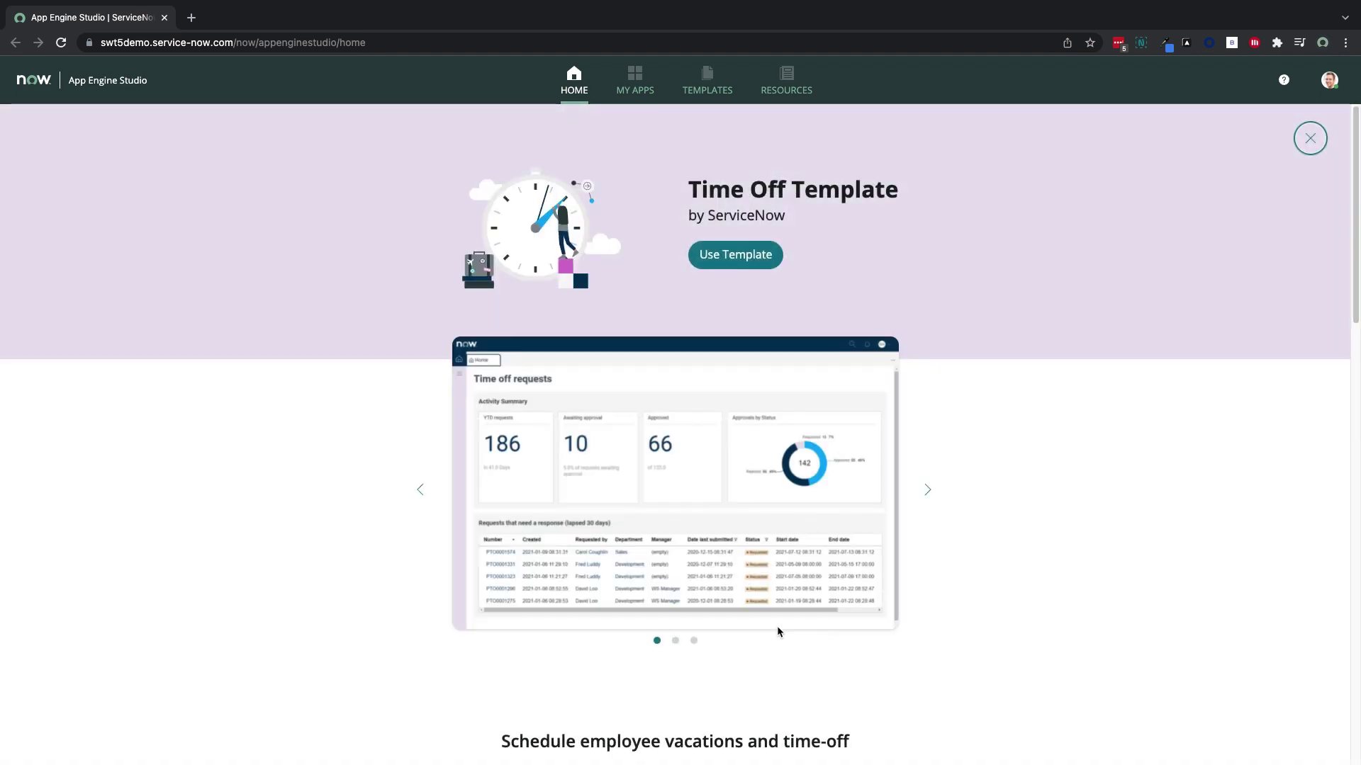
scroll(777, 626, "down", 10)
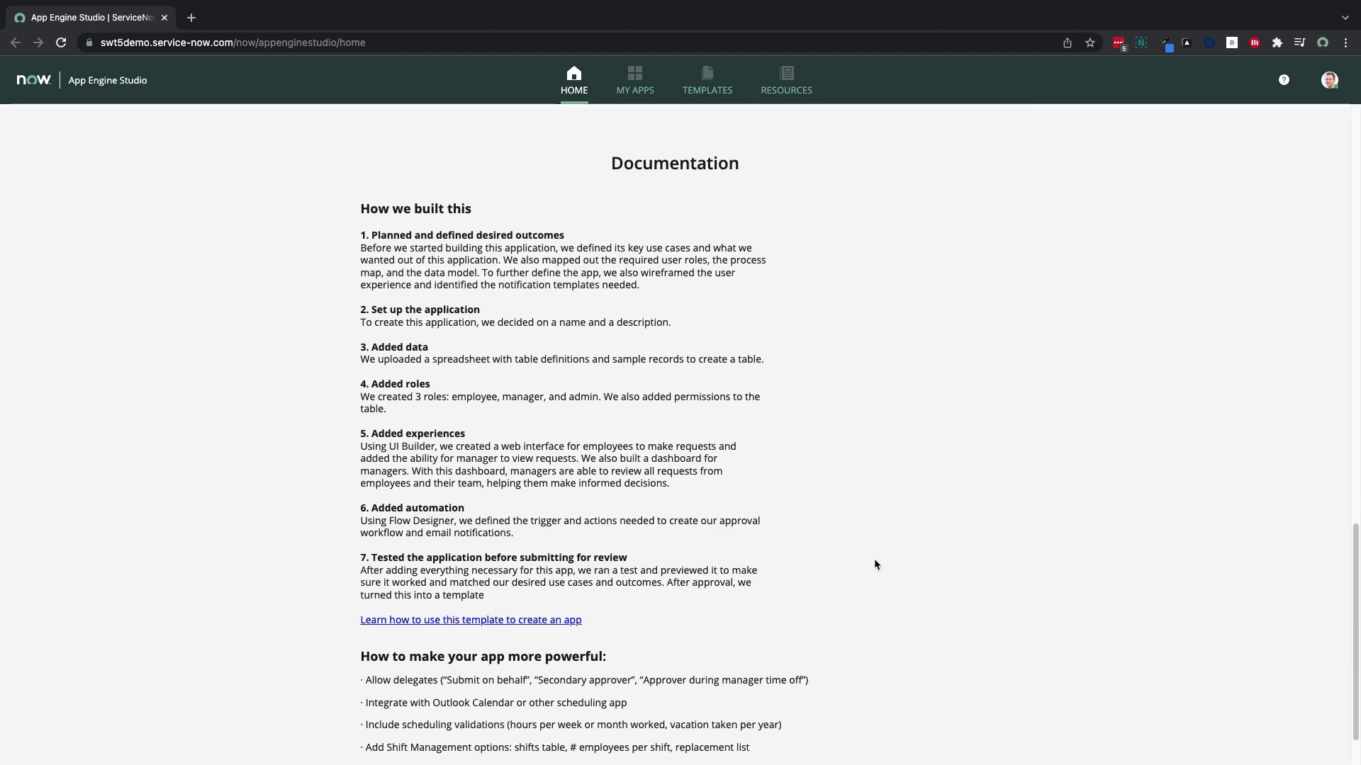
scroll(874, 565, "down", 2)
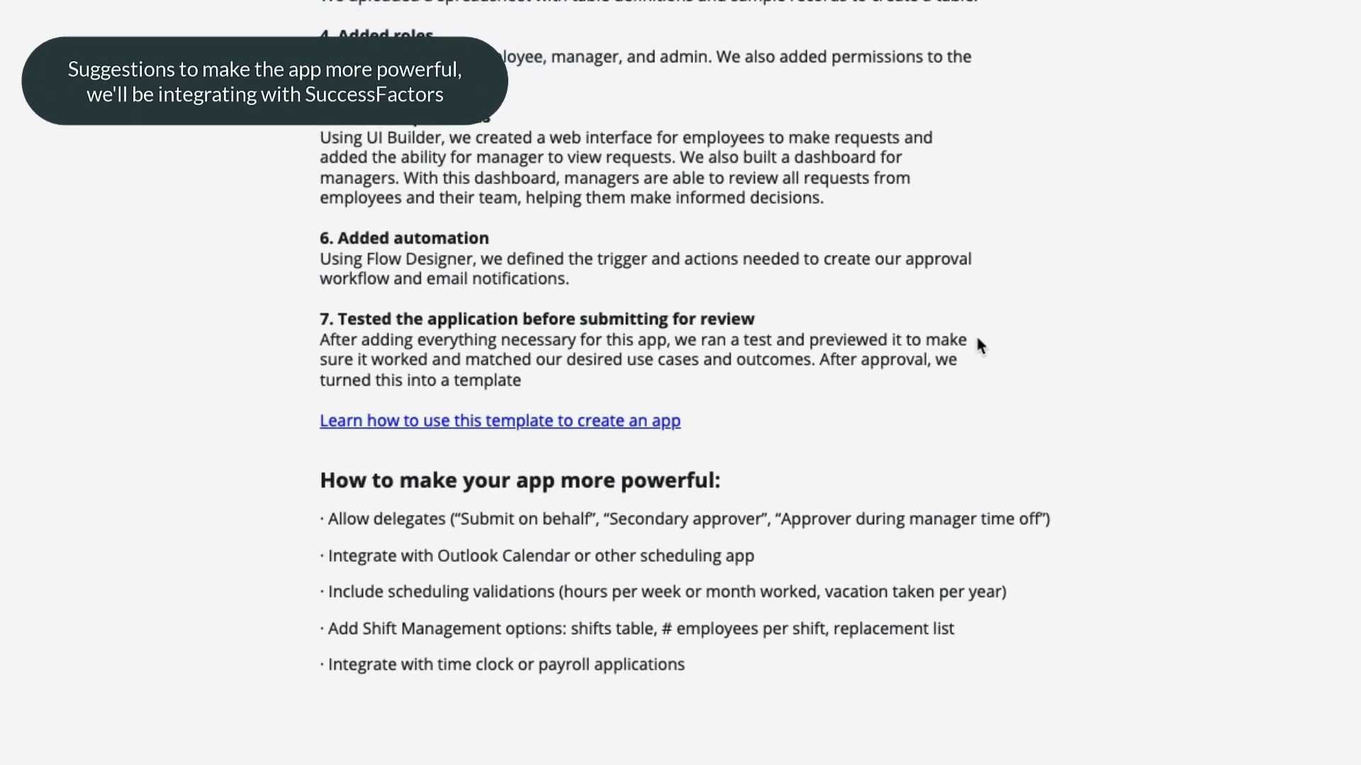
scroll(976, 345, "up", 10)
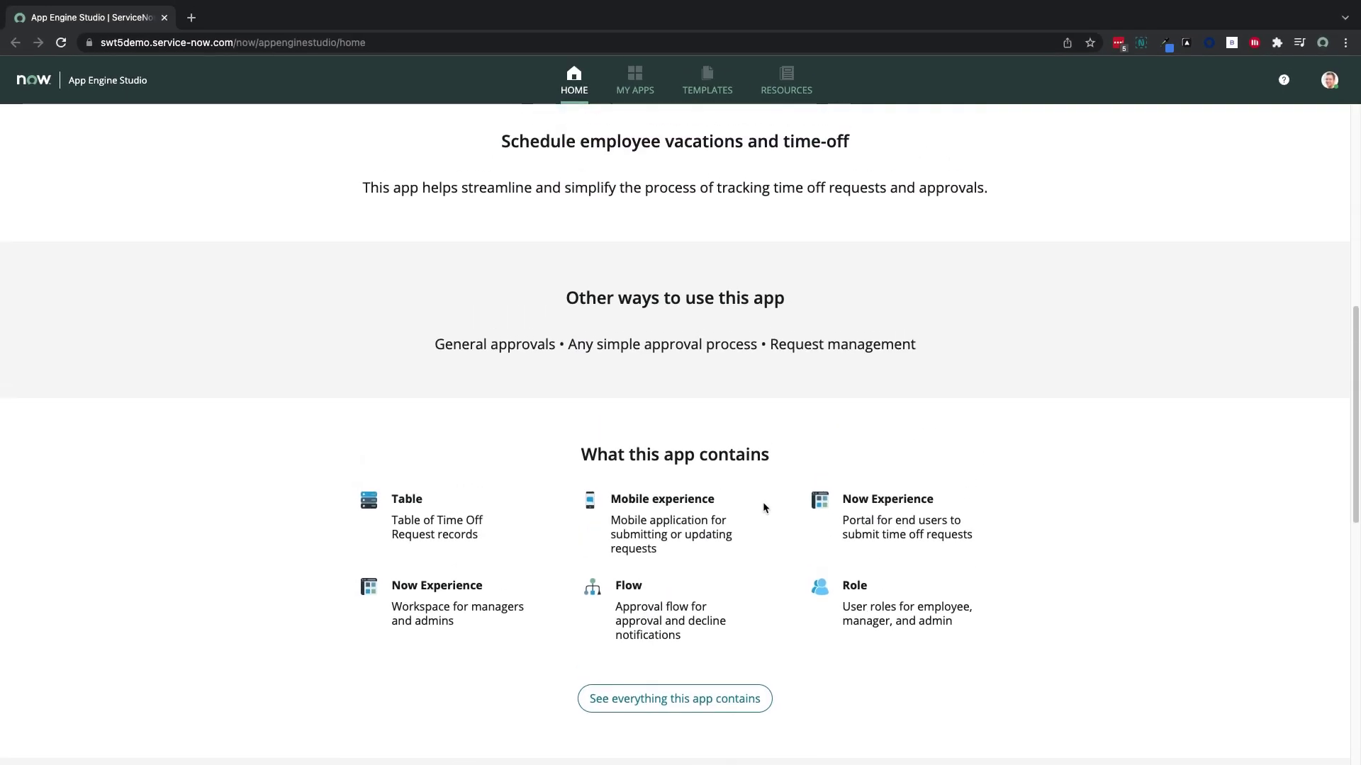
scroll(762, 501, "up", 8)
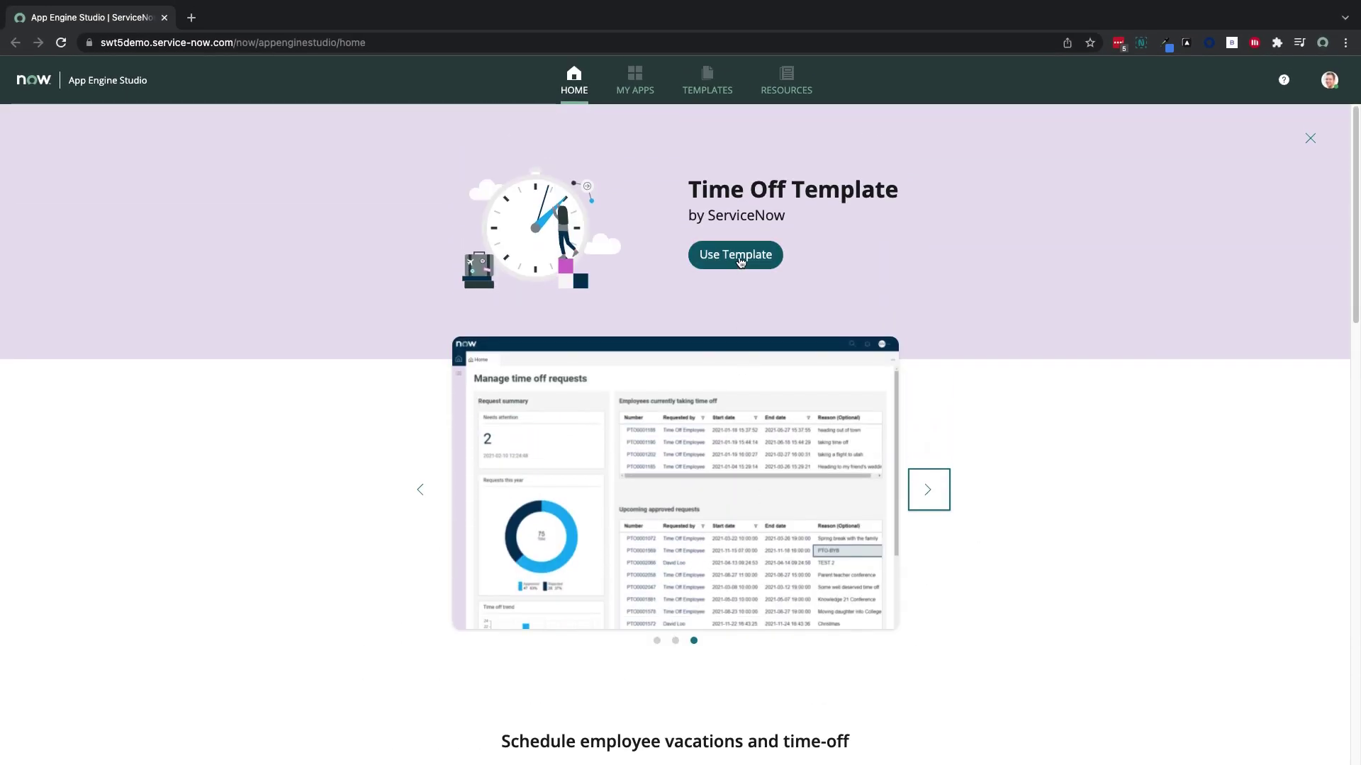
left_click(739, 260)
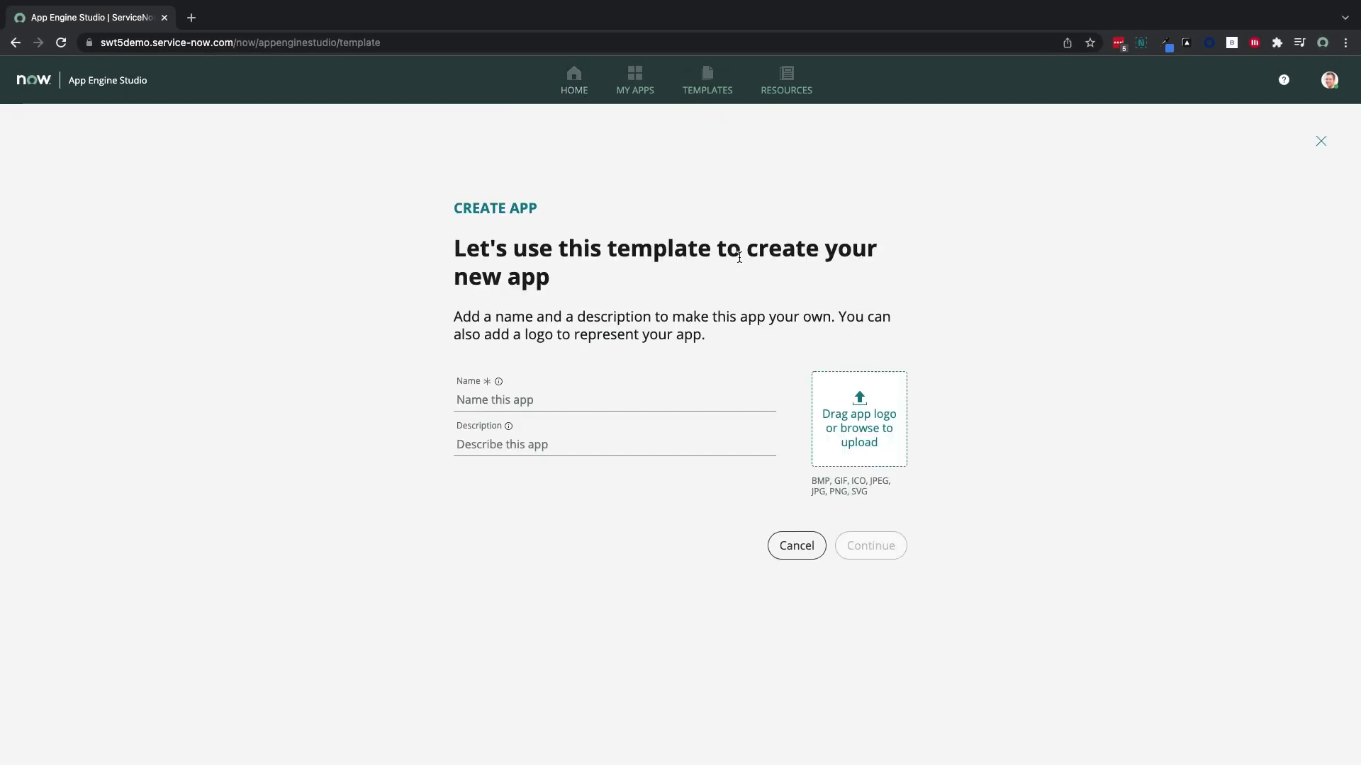
Create the Time Off app described as 'Manage time off for employees and integrate with Success Factors'
left_click(650, 403)
type("Time Off")
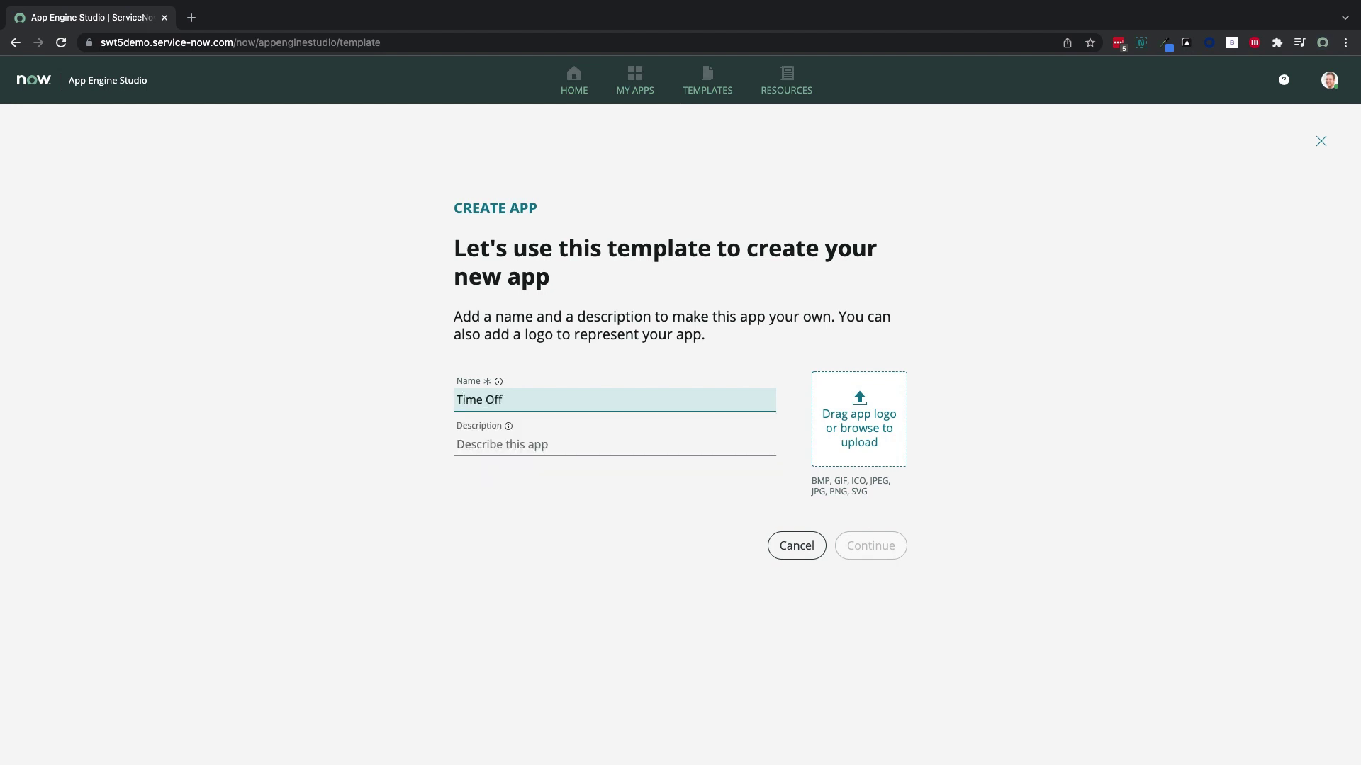
left_click(641, 439)
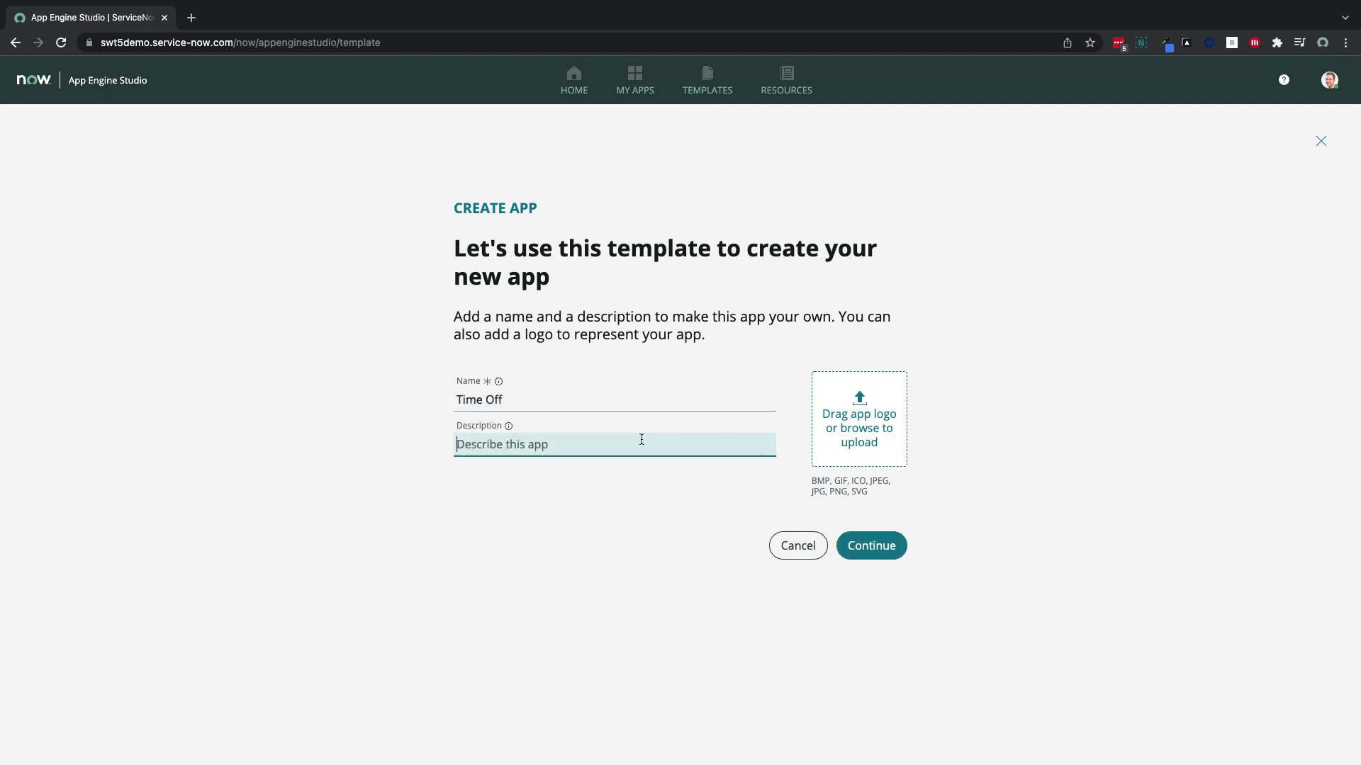
type("Manage time off for emplo")
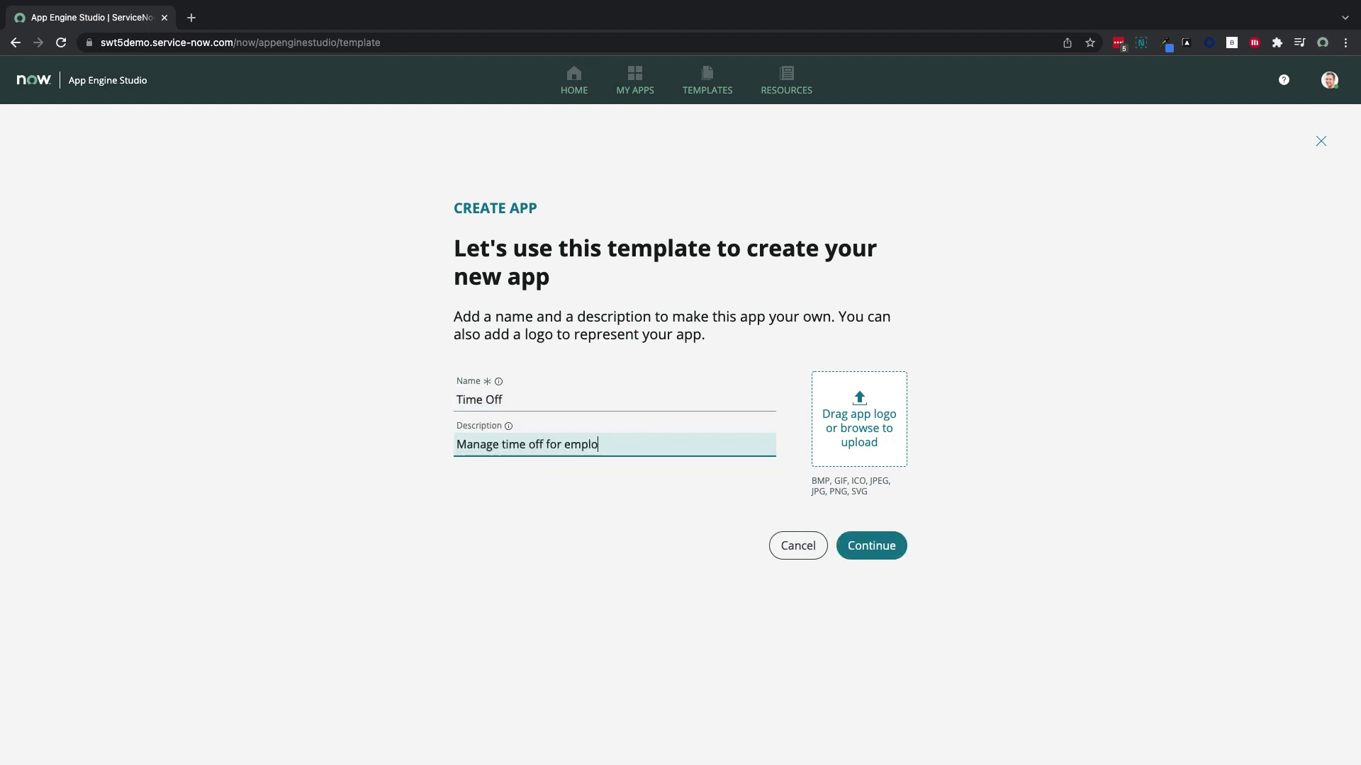
type("yees and integrate with Success")
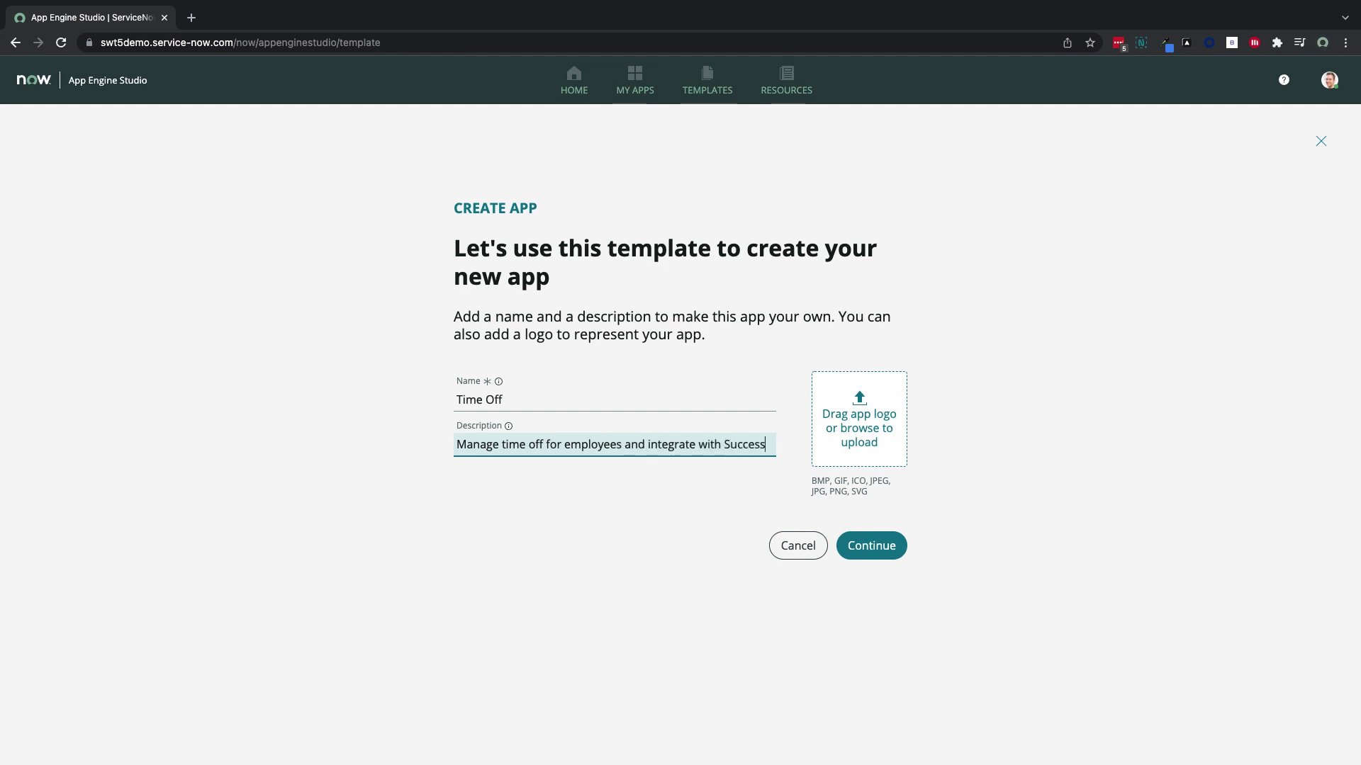
type(" Factors")
left_click(872, 546)
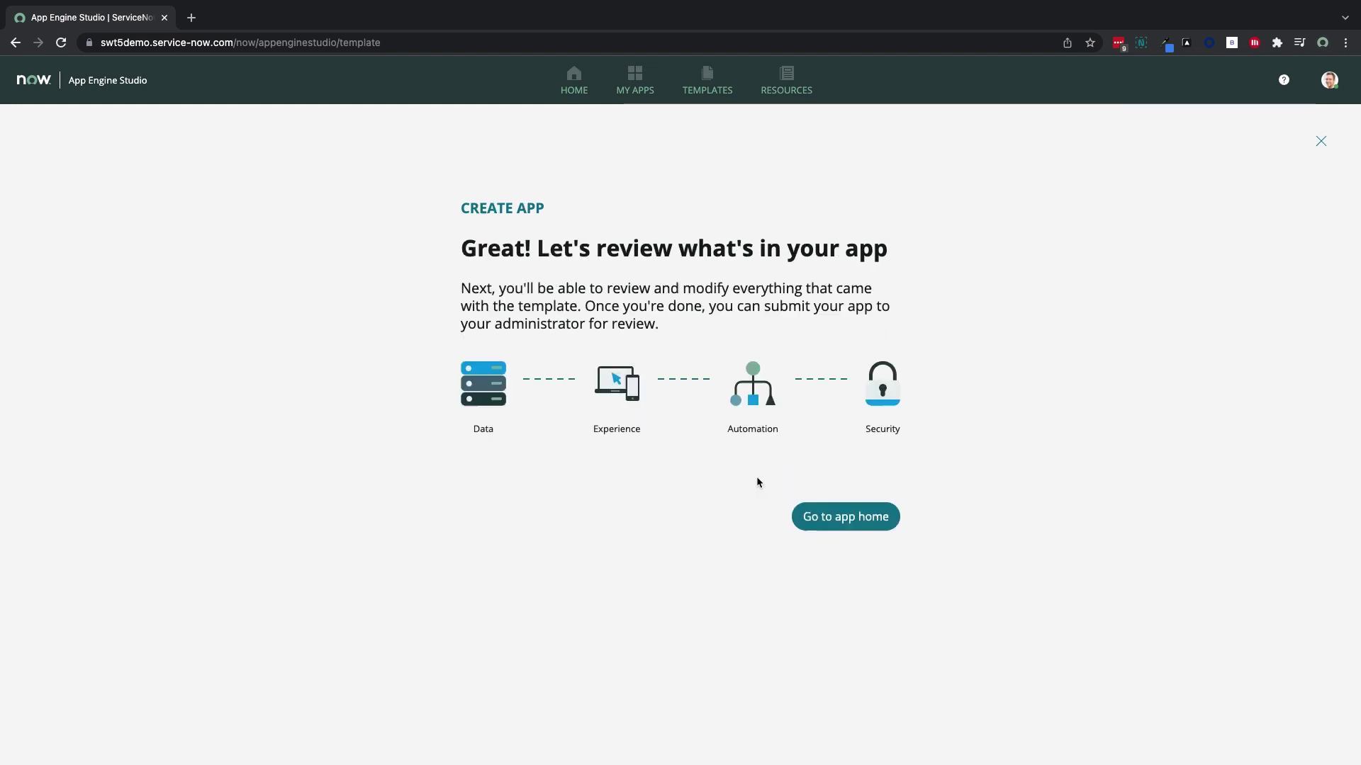
left_click(823, 514)
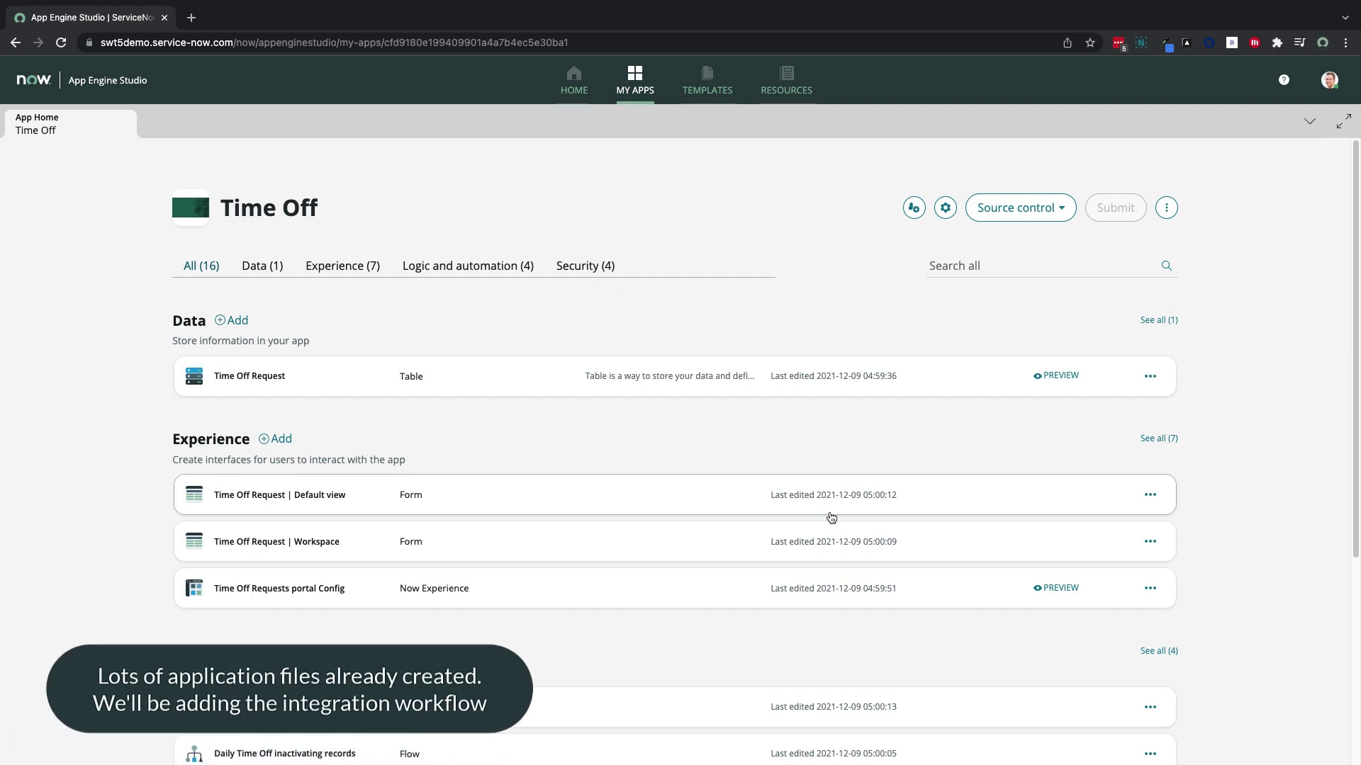
left_click(234, 321)
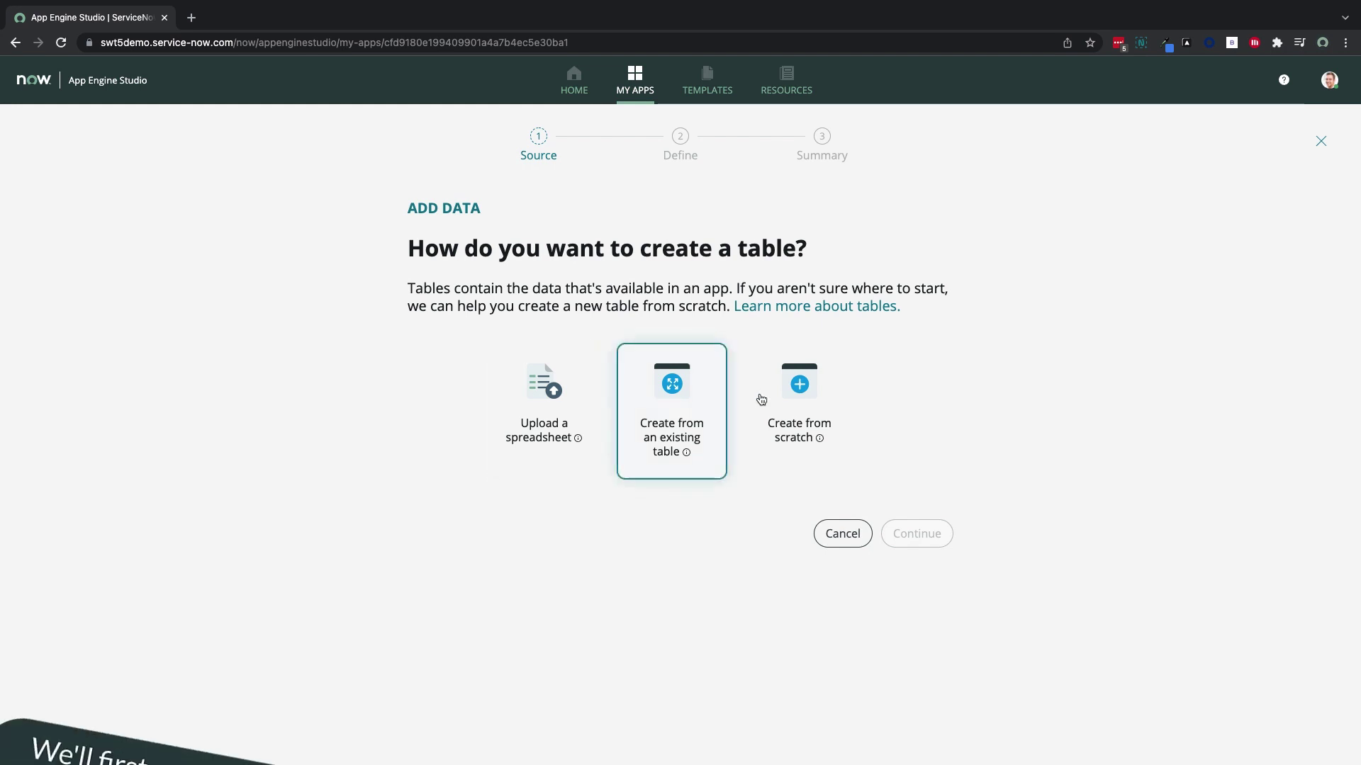
Build a from-scratch table labelled 'Time off type' with auto-number prefix TIMETYPE
left_click(827, 397)
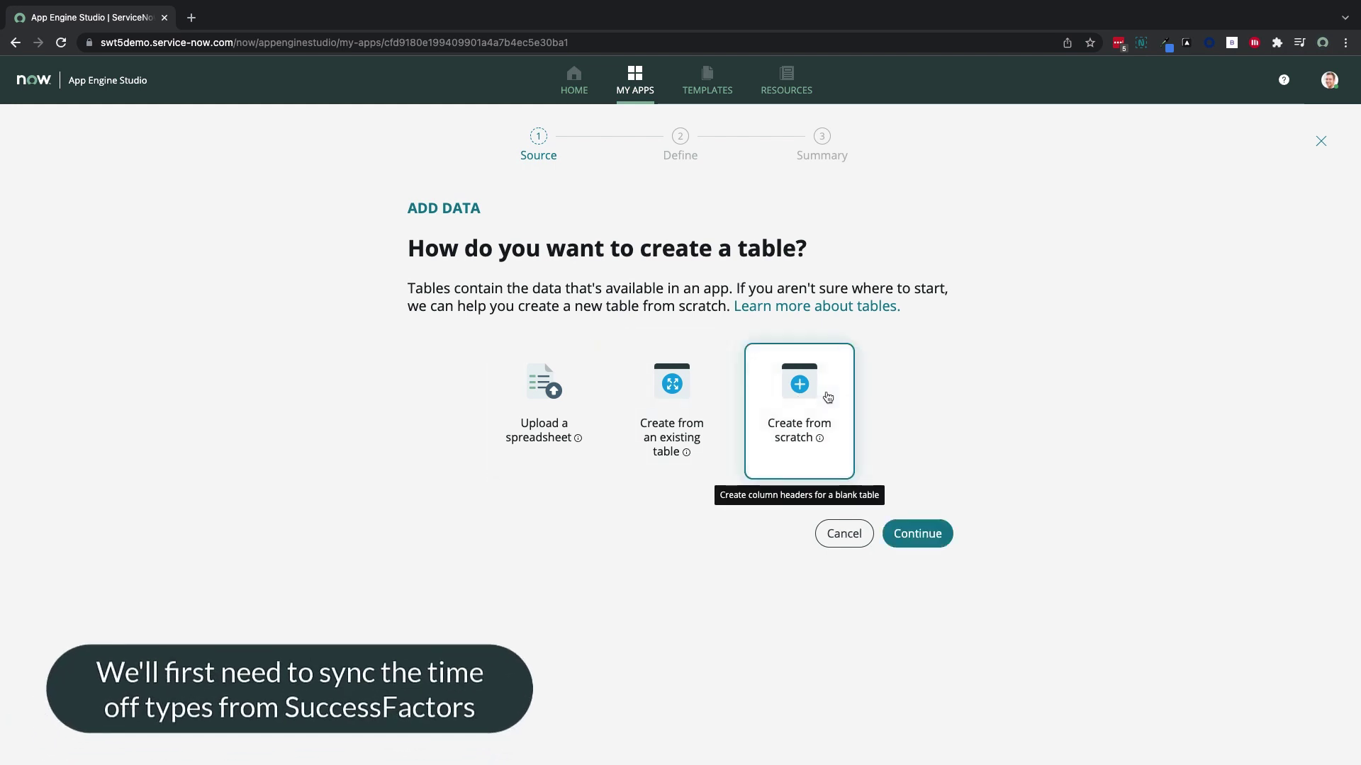
left_click(917, 533)
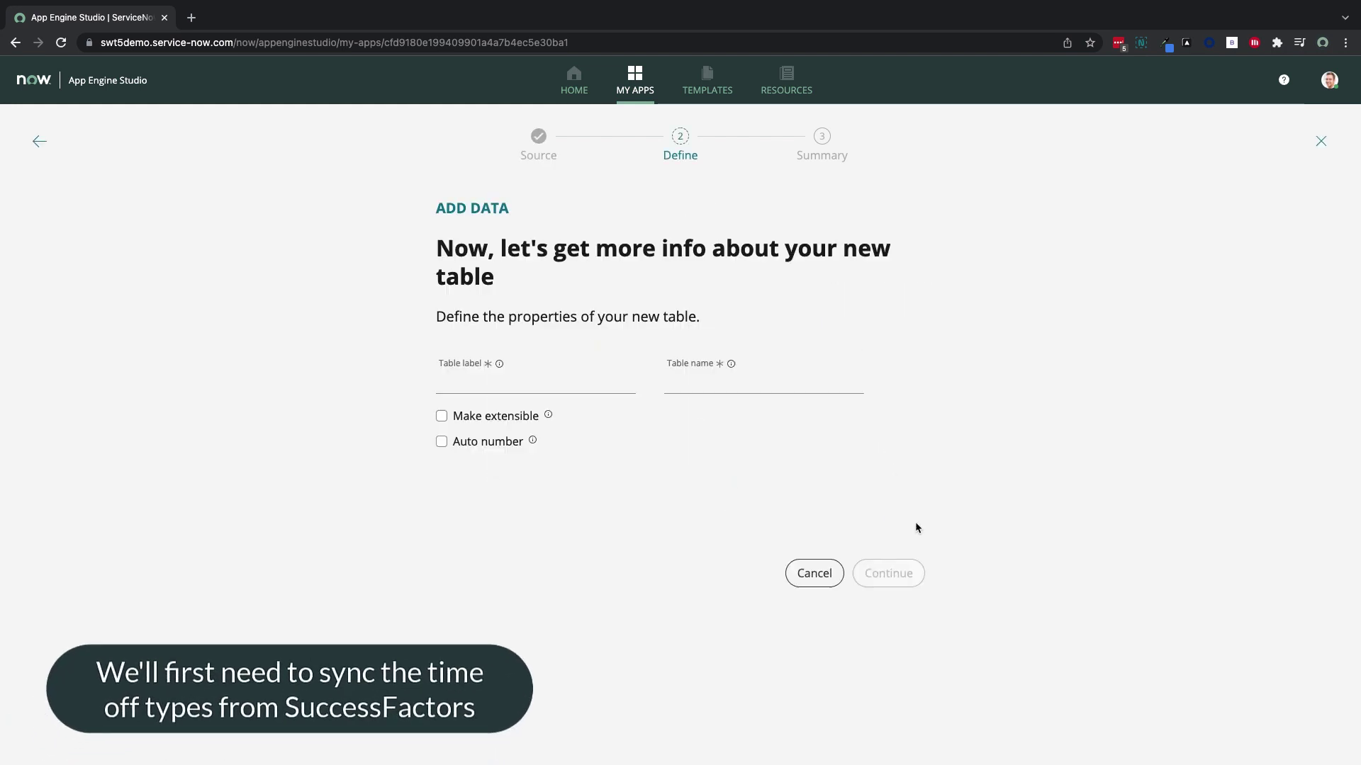
left_click(506, 375)
type("Time off")
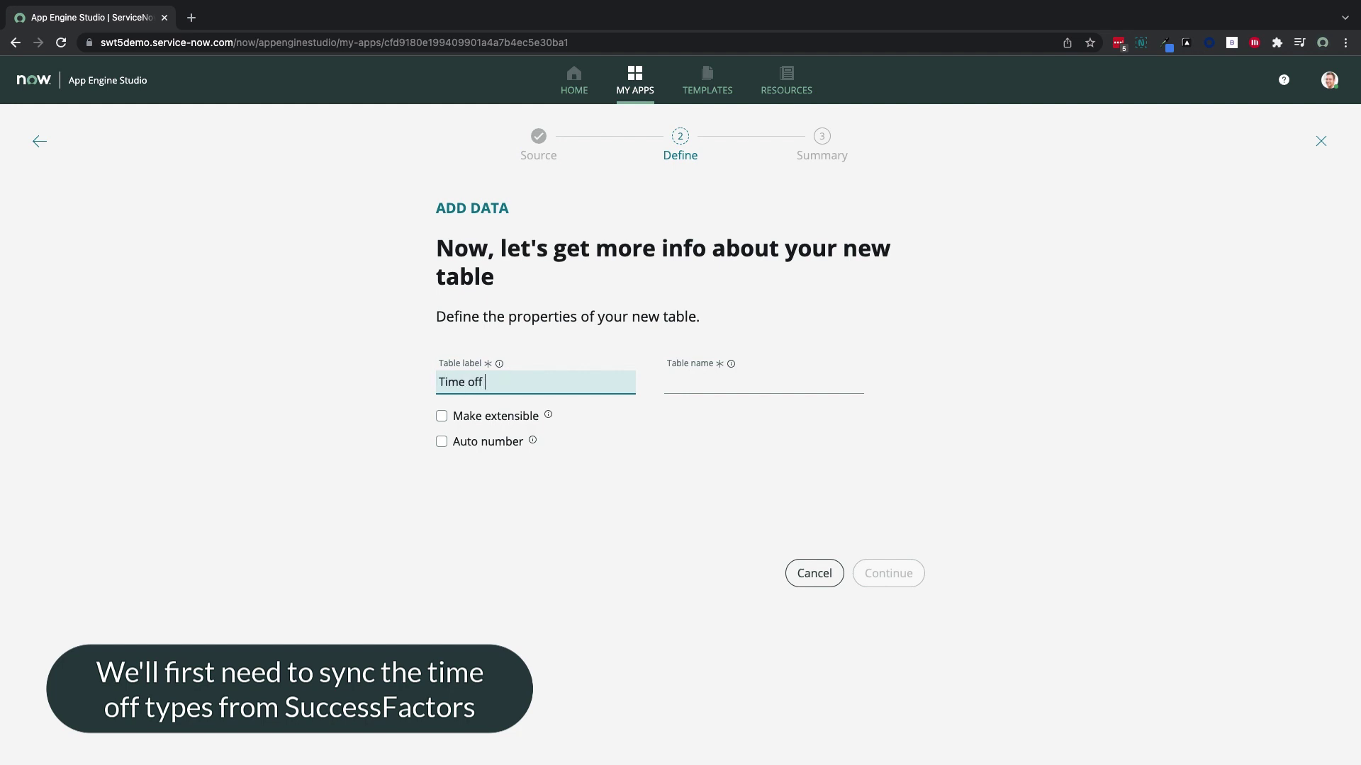
type(" type")
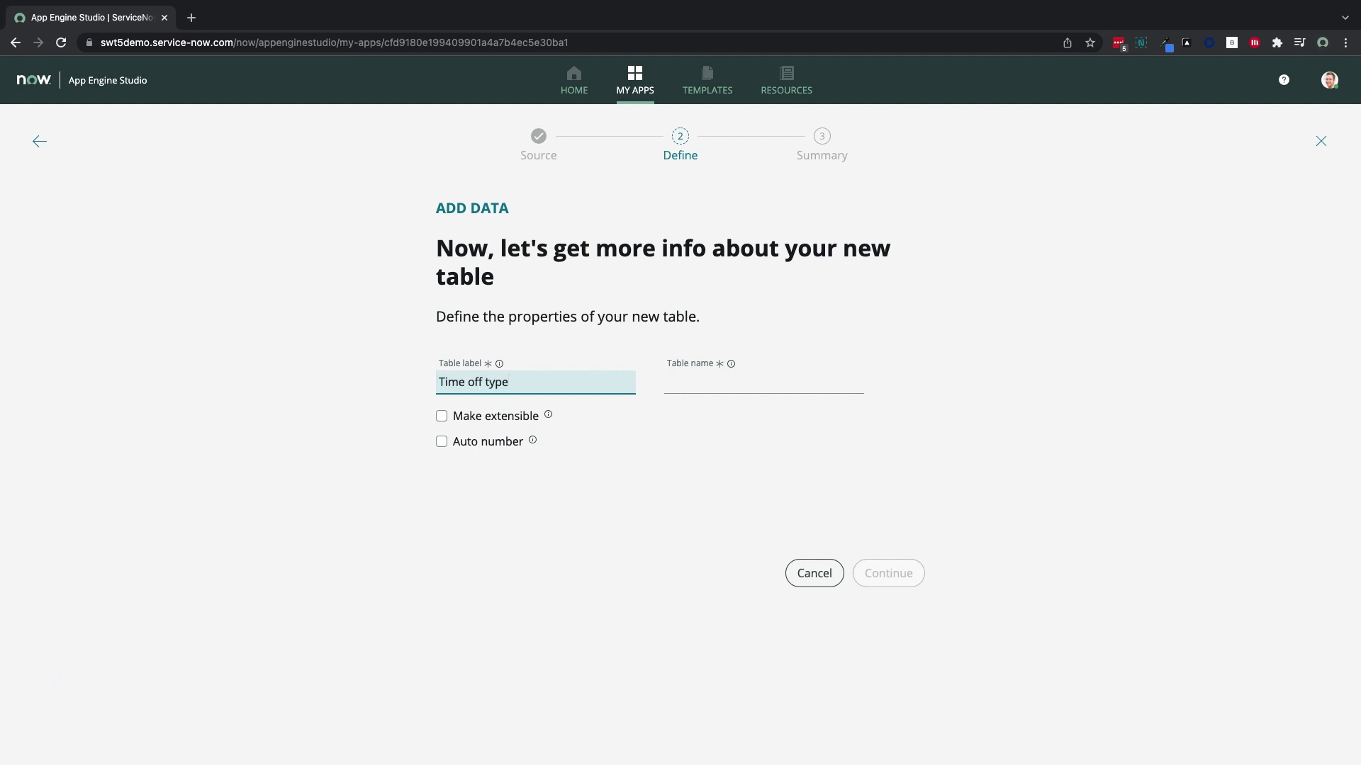
key("Tab")
left_click(481, 445)
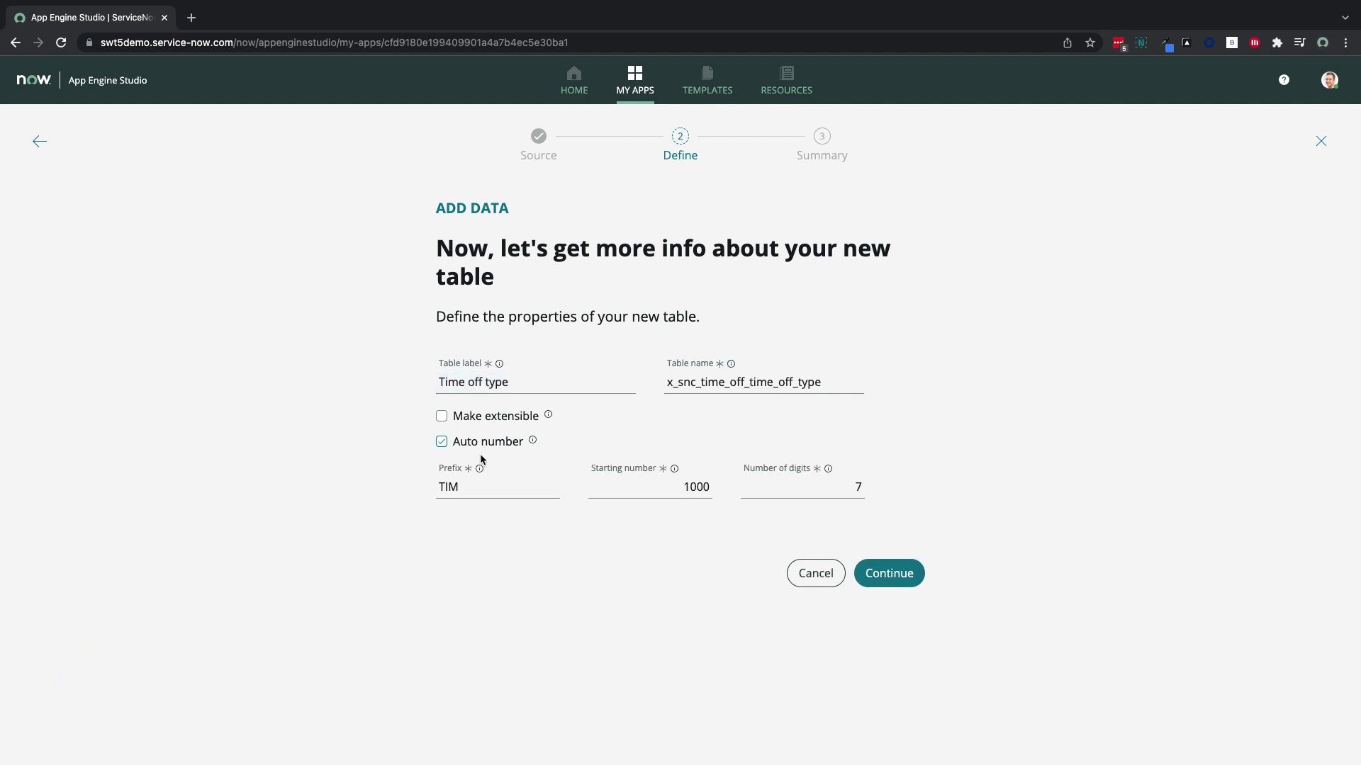
left_click(477, 486)
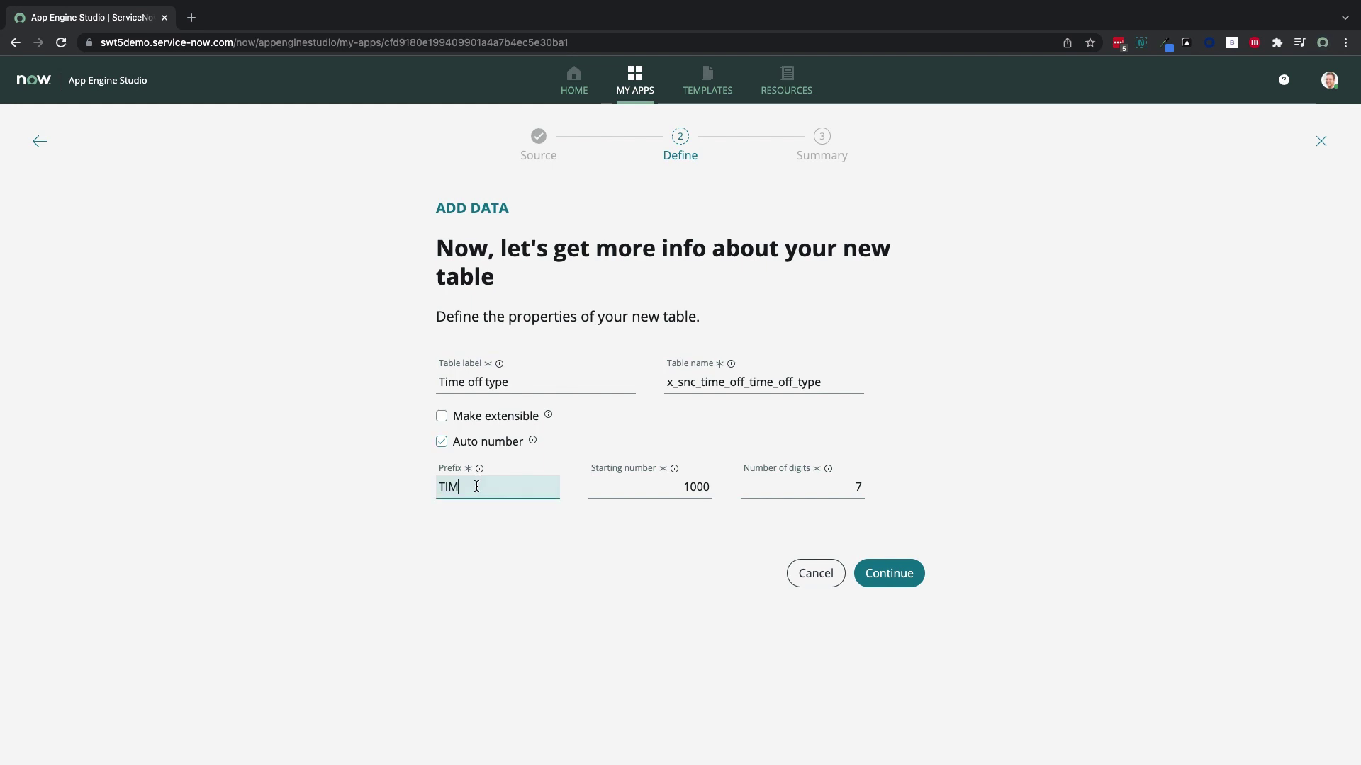
left_click(896, 573)
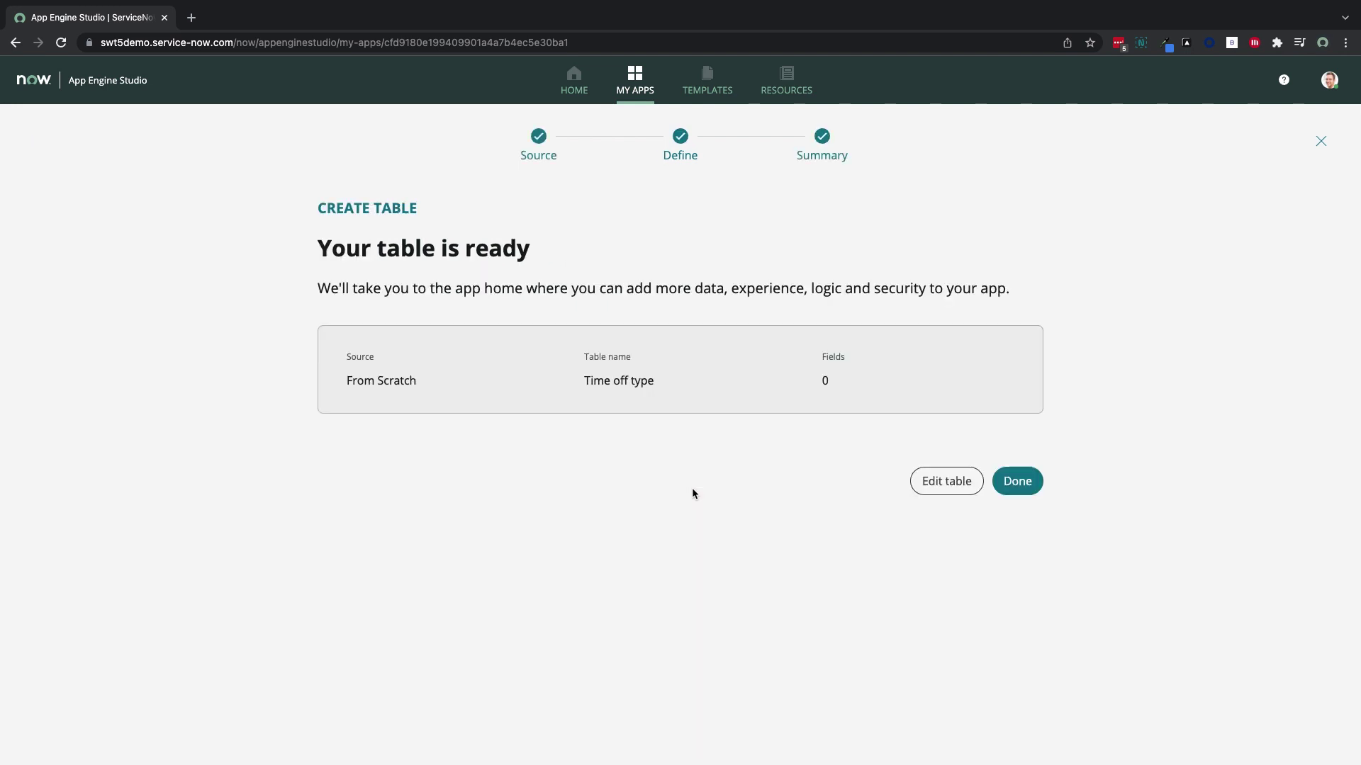
Add a Name String field with max length 80 to the Time off type table
left_click(944, 489)
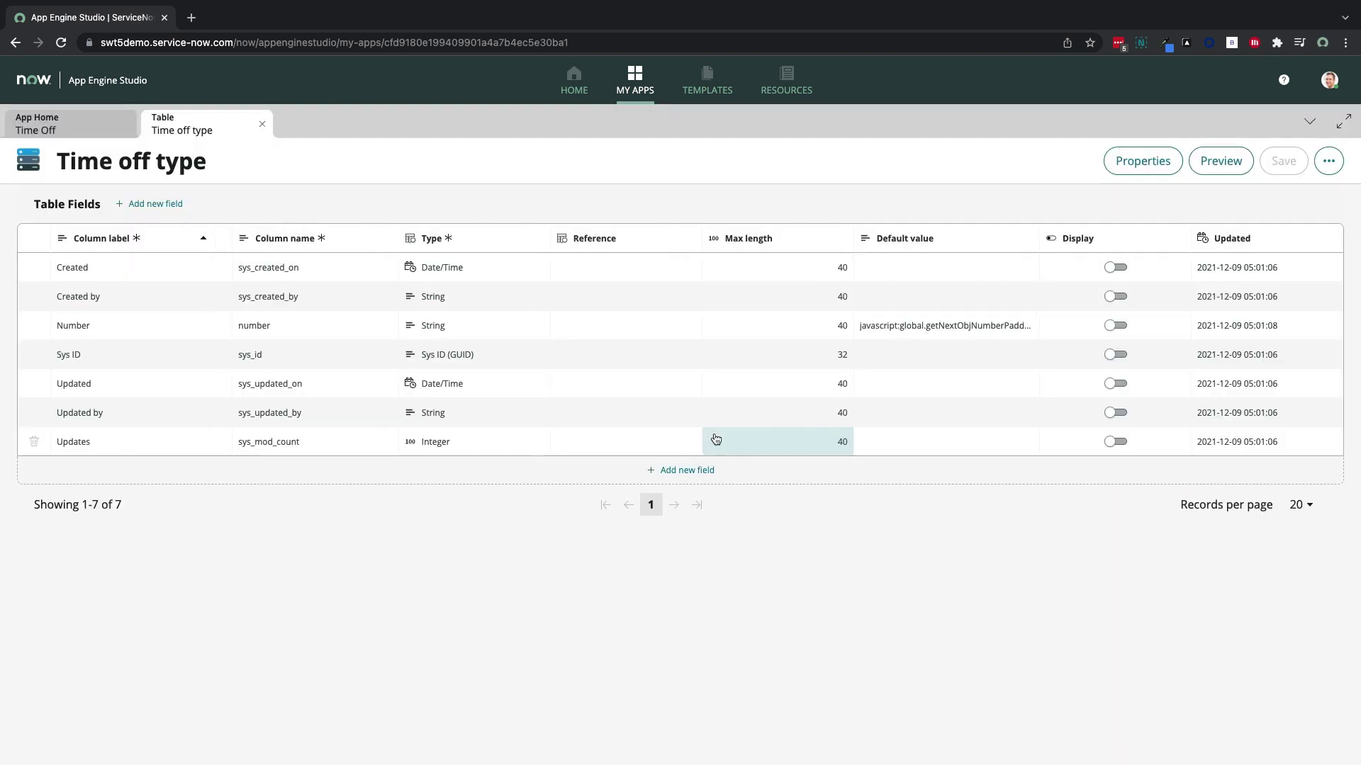
left_click(700, 471)
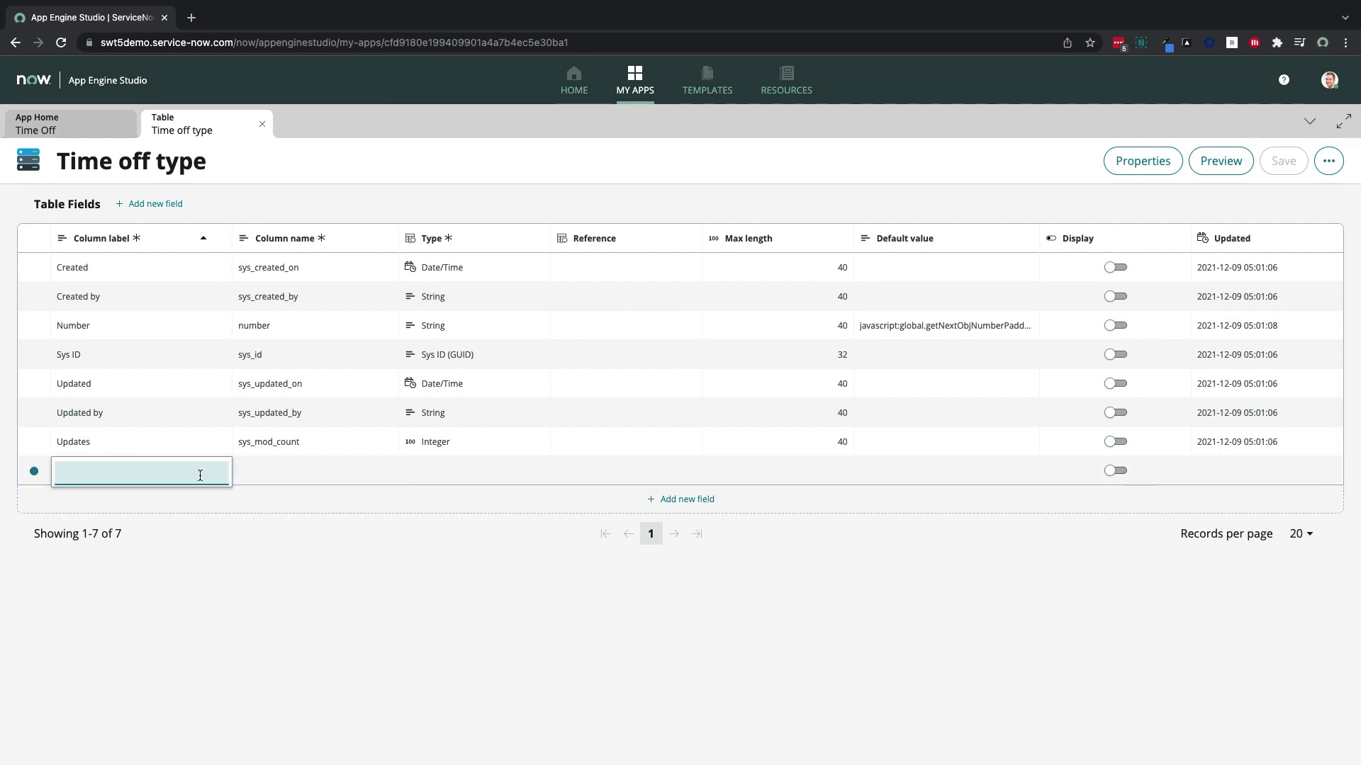
type("Name")
left_click(445, 479)
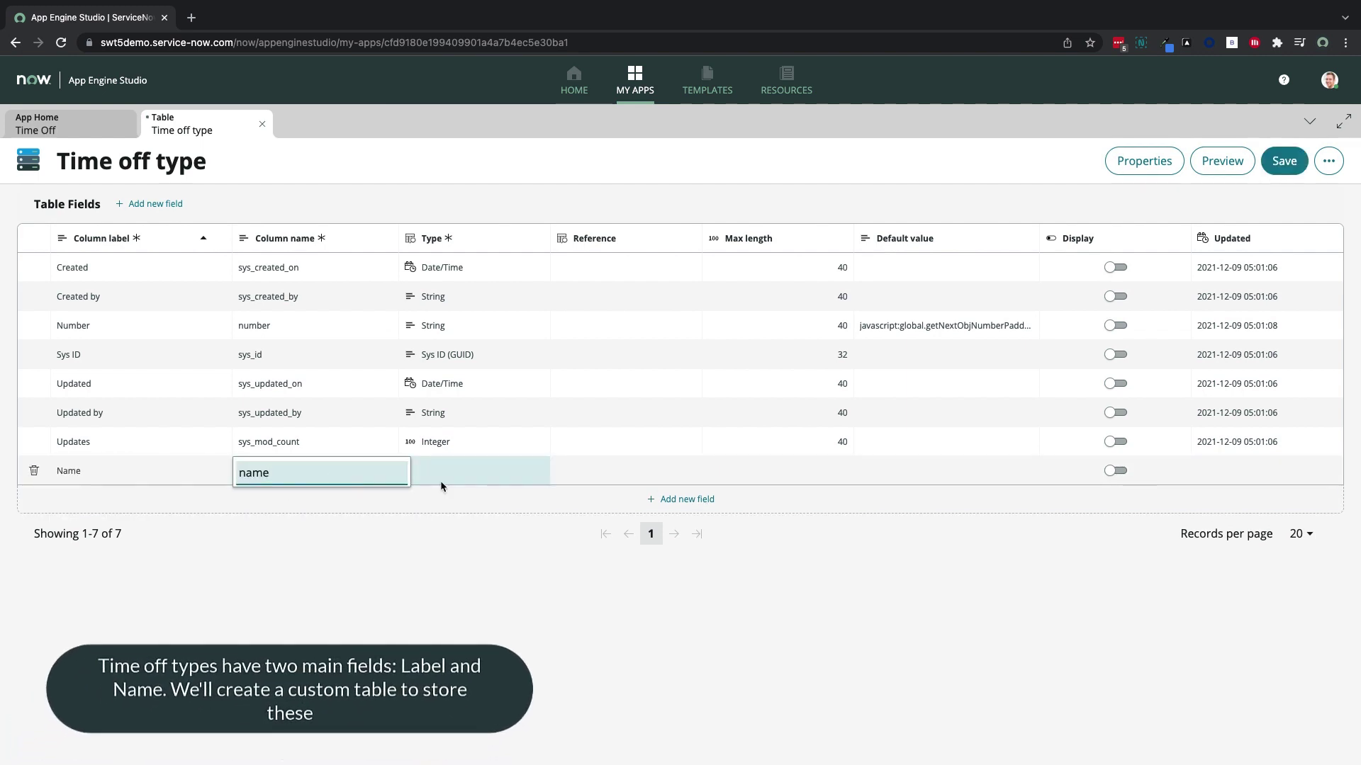
type("string")
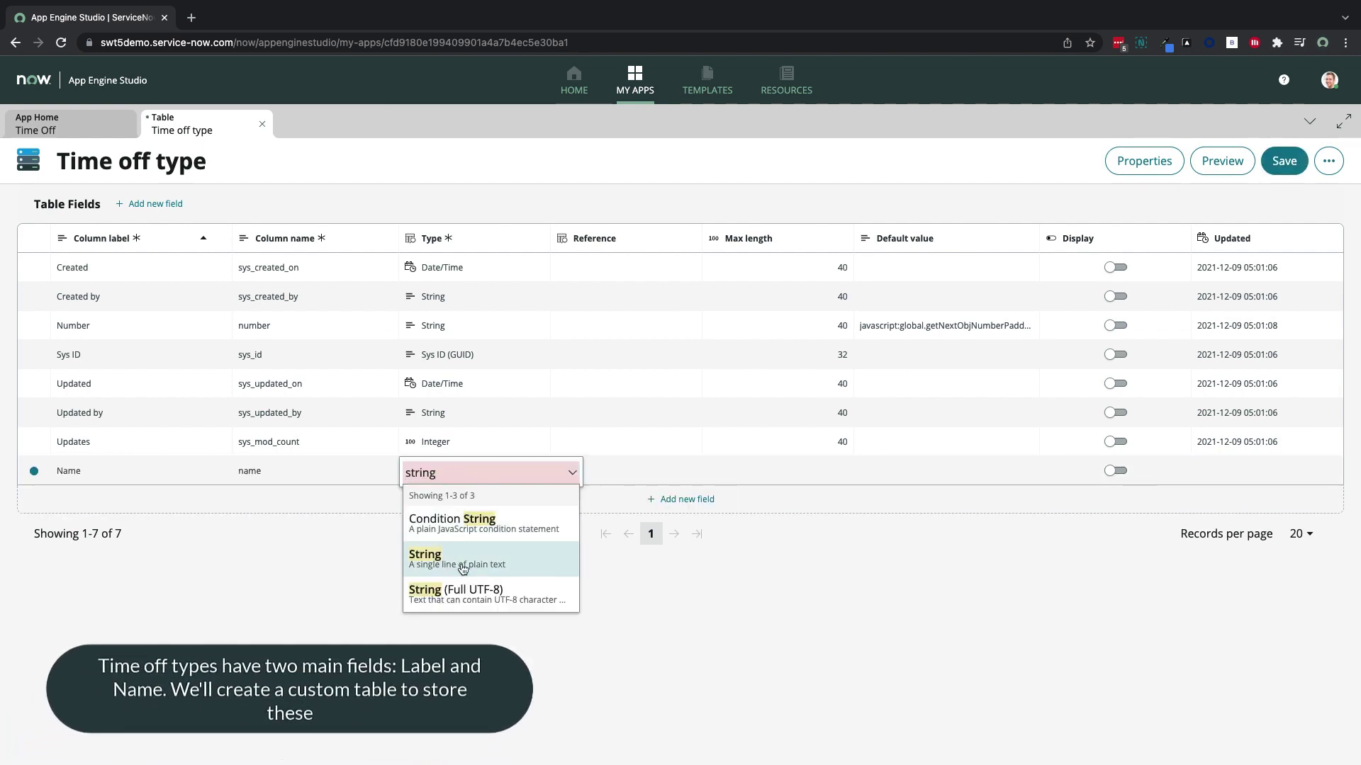
left_click(463, 561)
left_click(526, 528)
type("80")
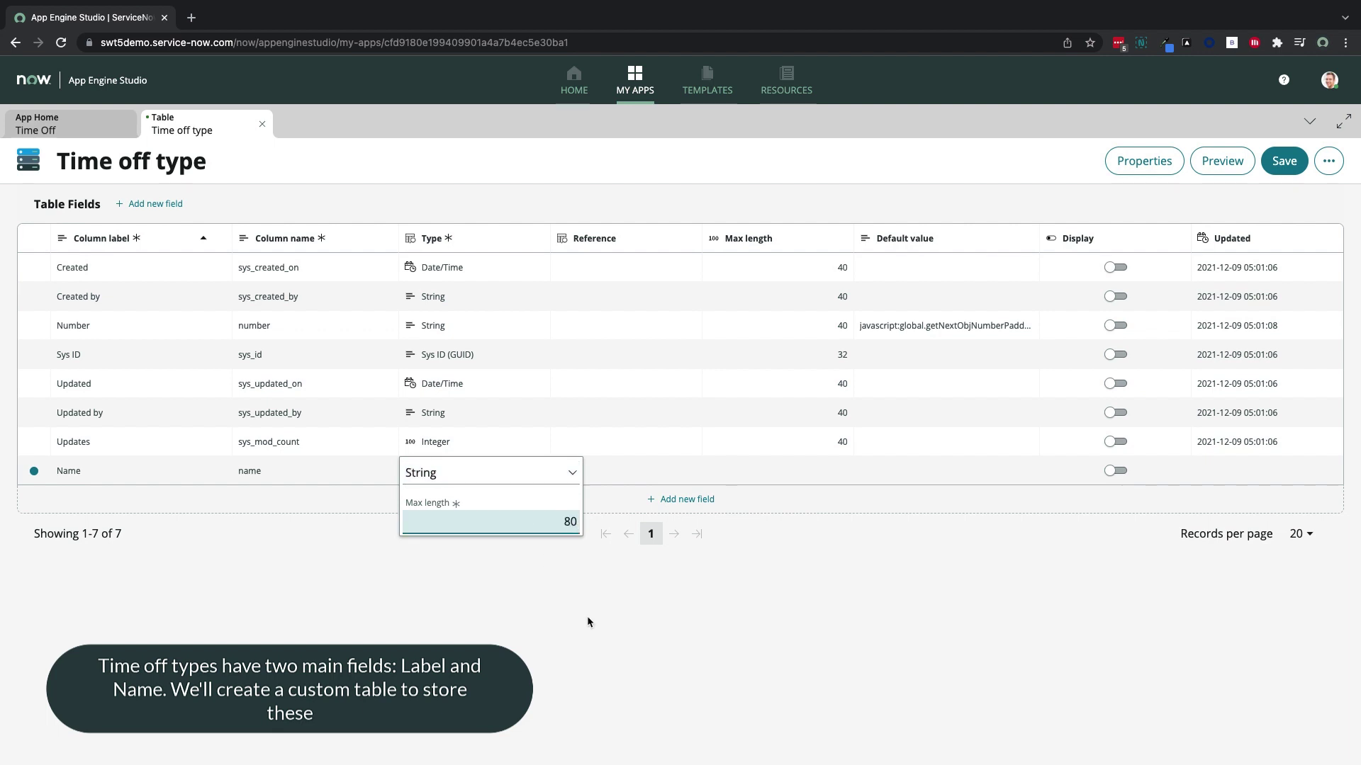
key("Return")
Add a Label String field with max length 80
left_click(680, 499)
type("Label")
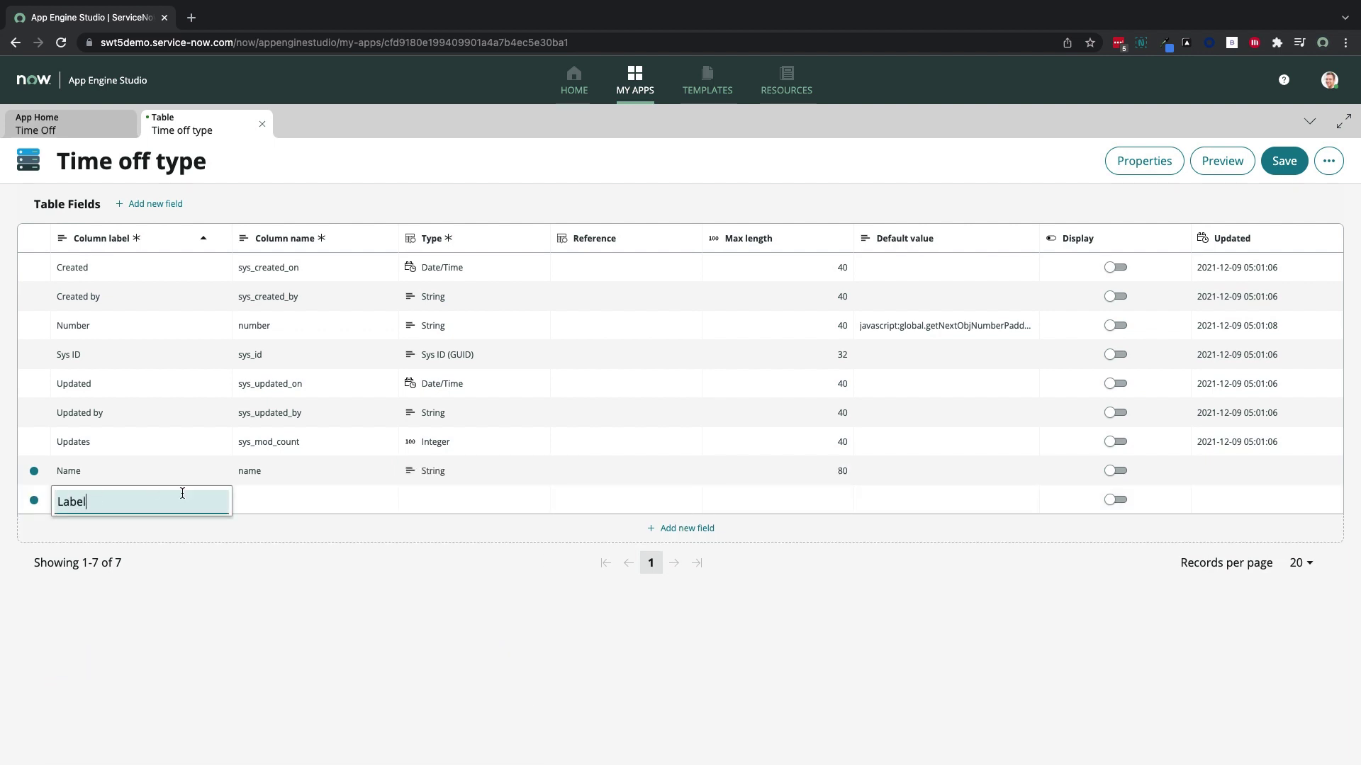
left_click(459, 501)
type("strng")
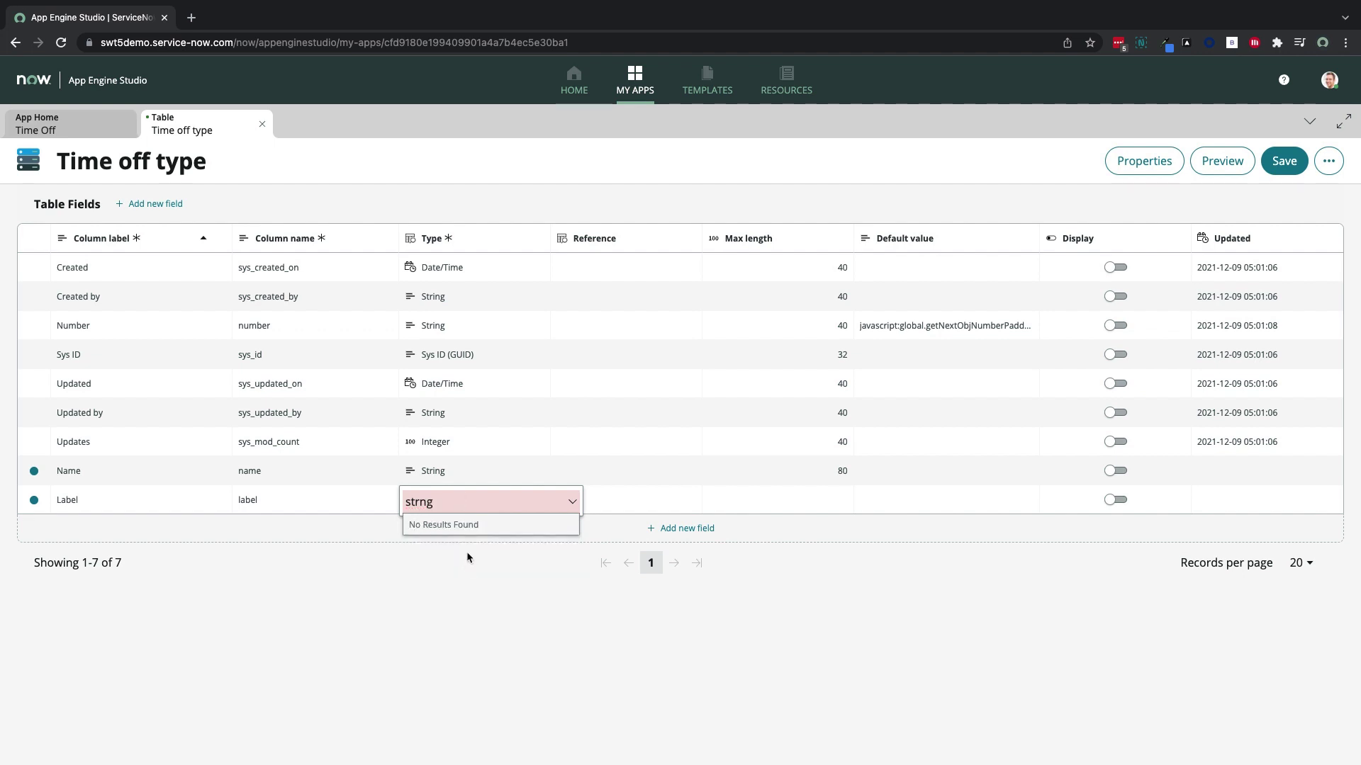
key("BackSpace")
key("BackSpace")
type("ing")
left_click(456, 589)
type("80")
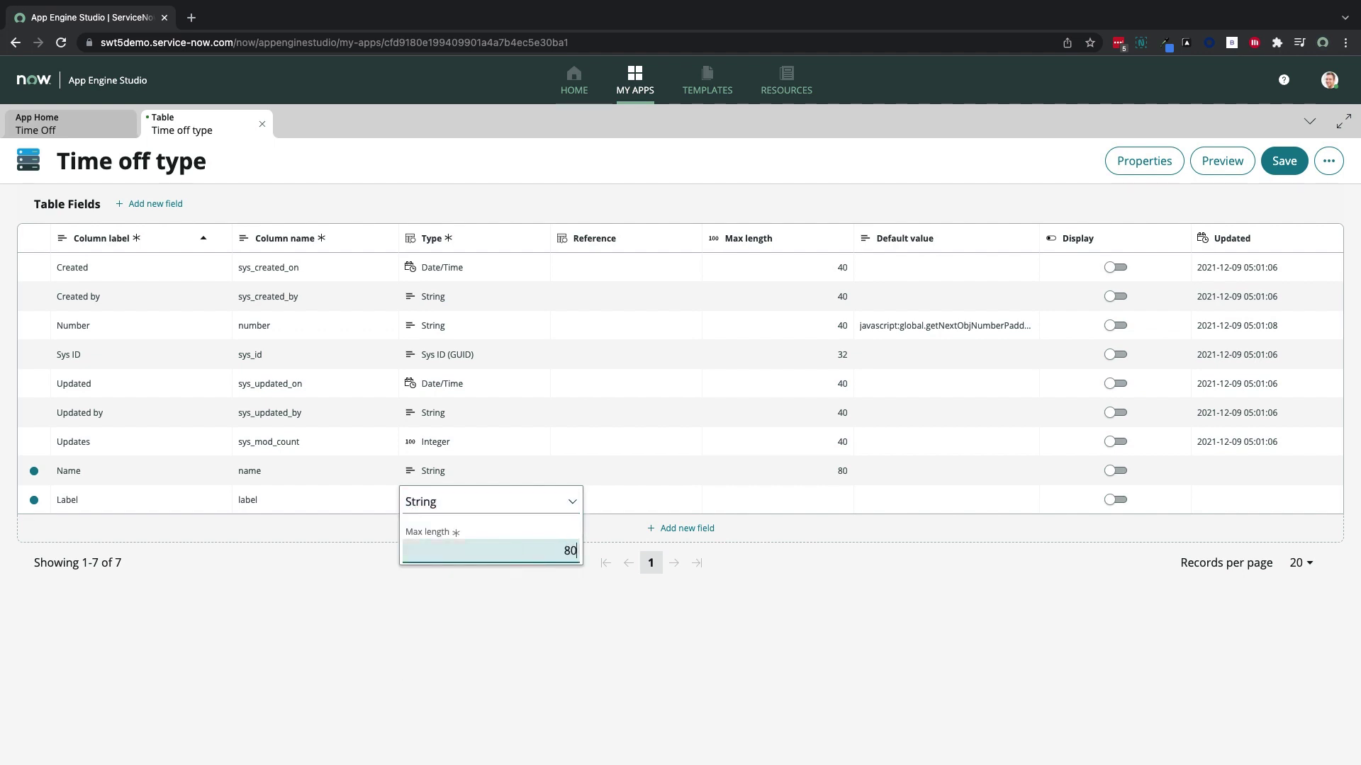
key("Return")
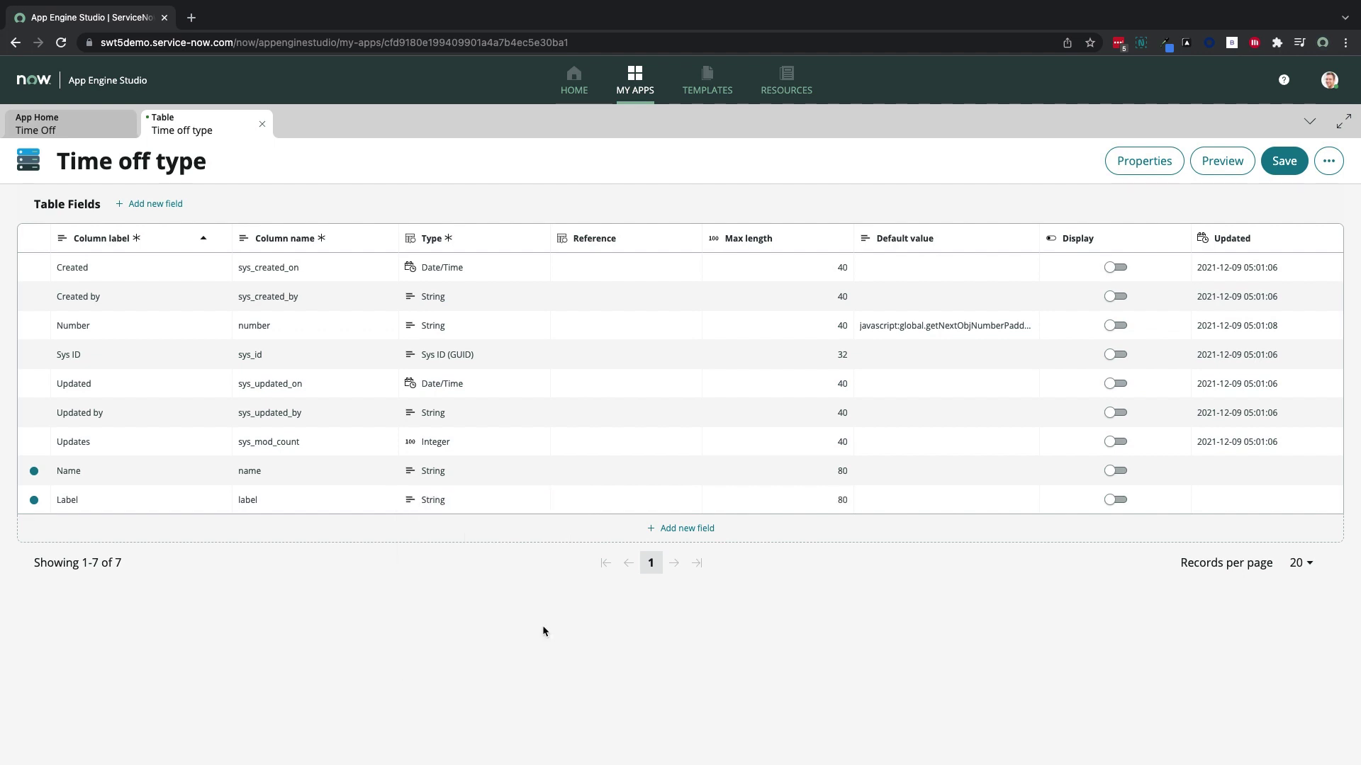
Make Label the display field and save the table's new fields
left_click(1115, 500)
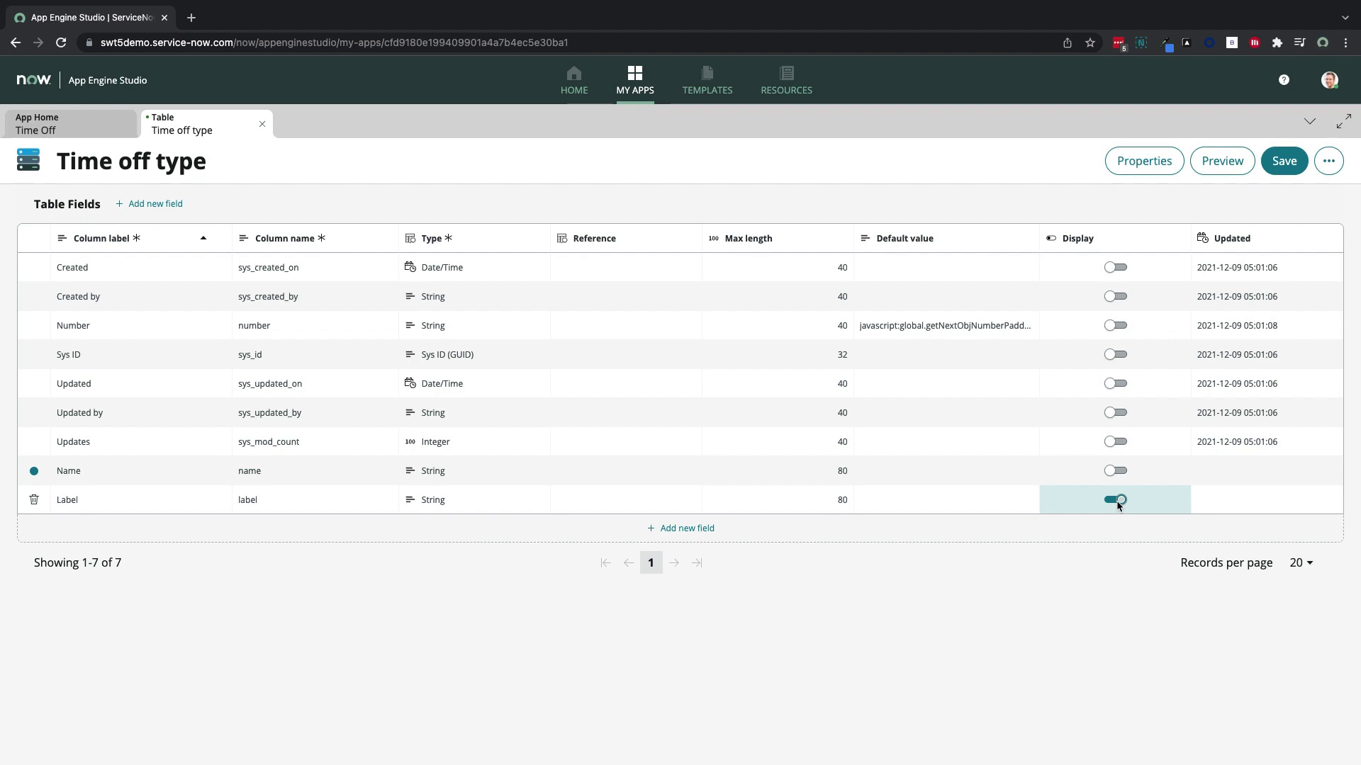
left_click(1283, 161)
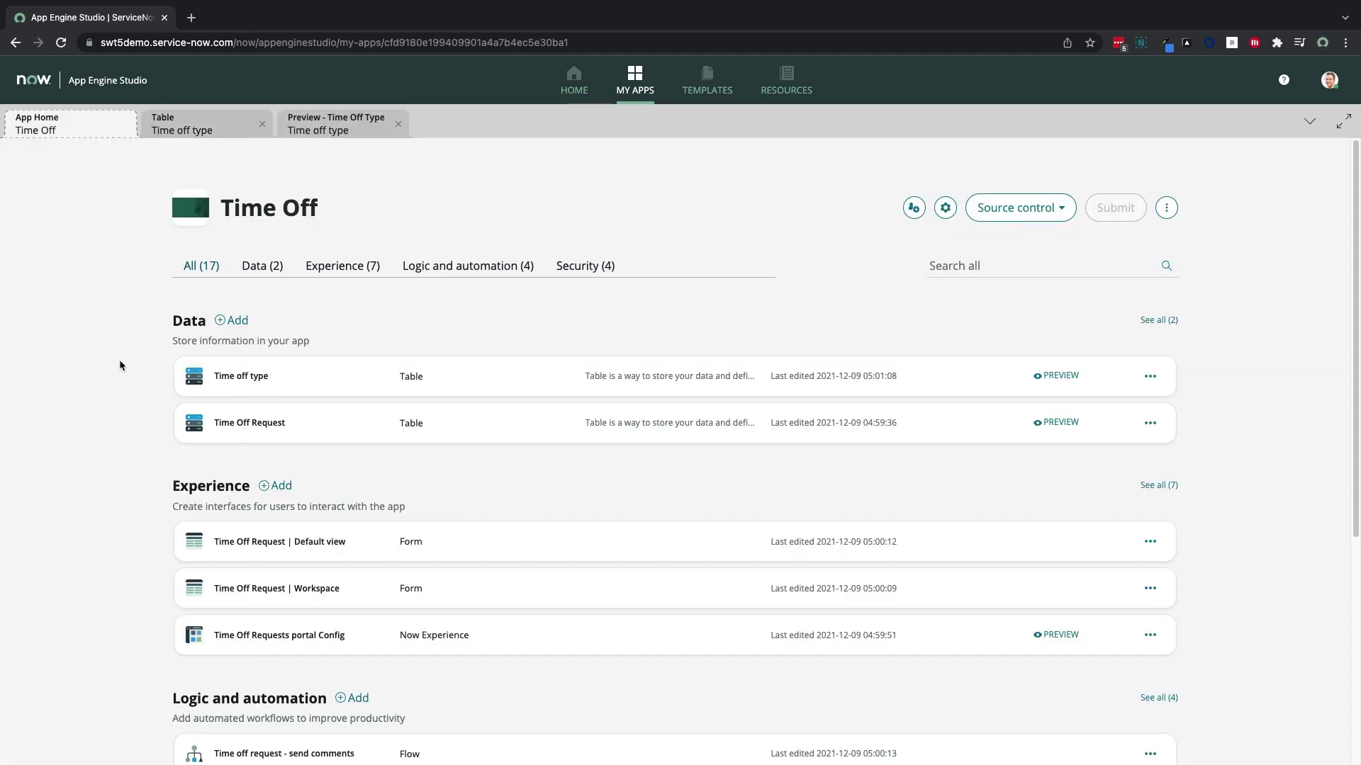
scroll(135, 473, "down", 3)
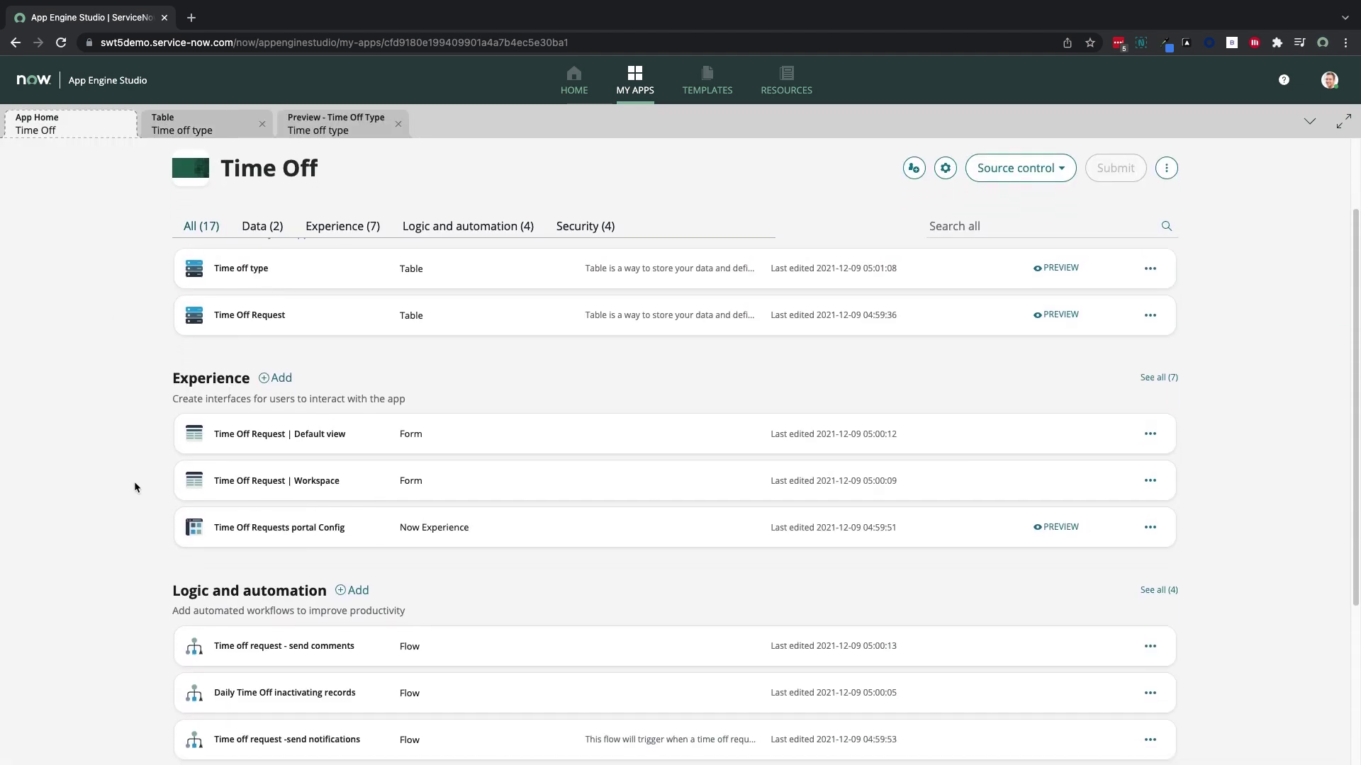
left_click(354, 540)
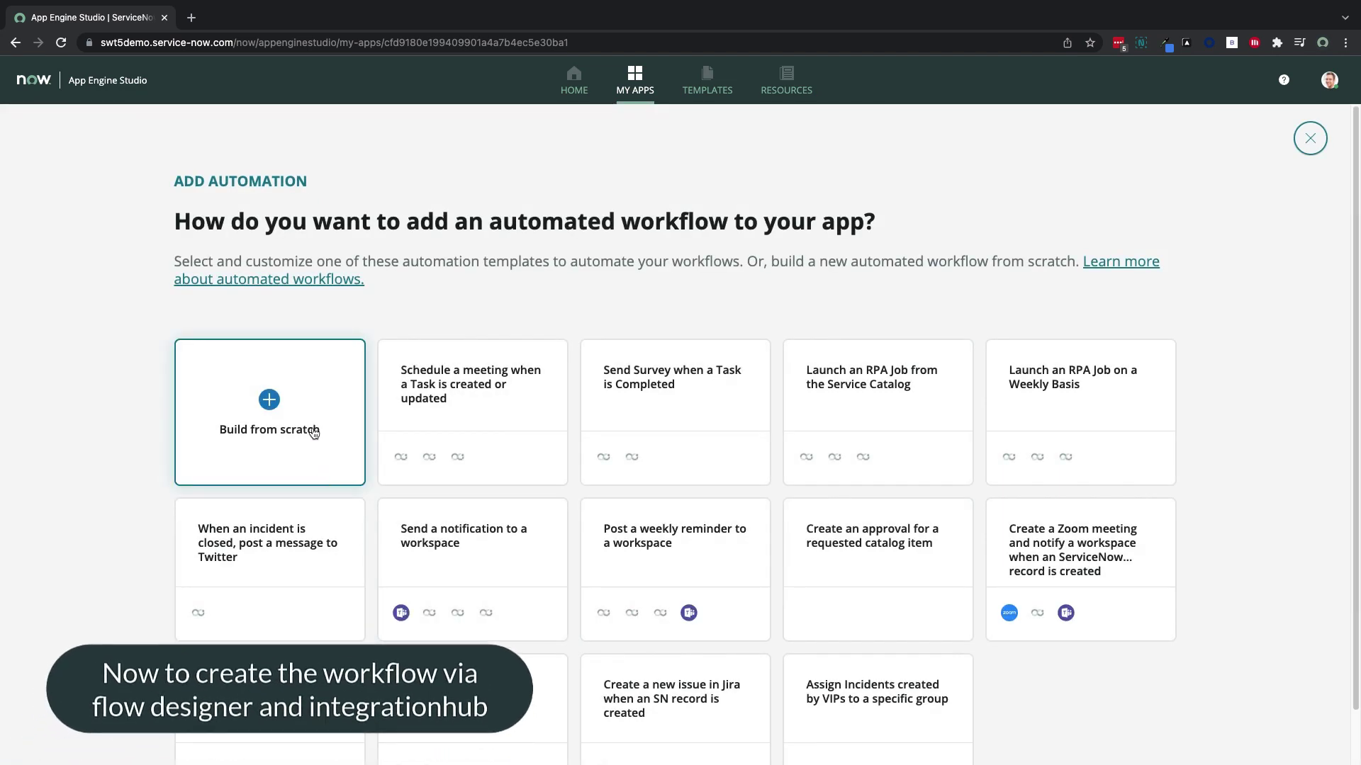
Create the flow 'Populate time off types from SuccessFactors' from scratch, running as System User
left_click(314, 433)
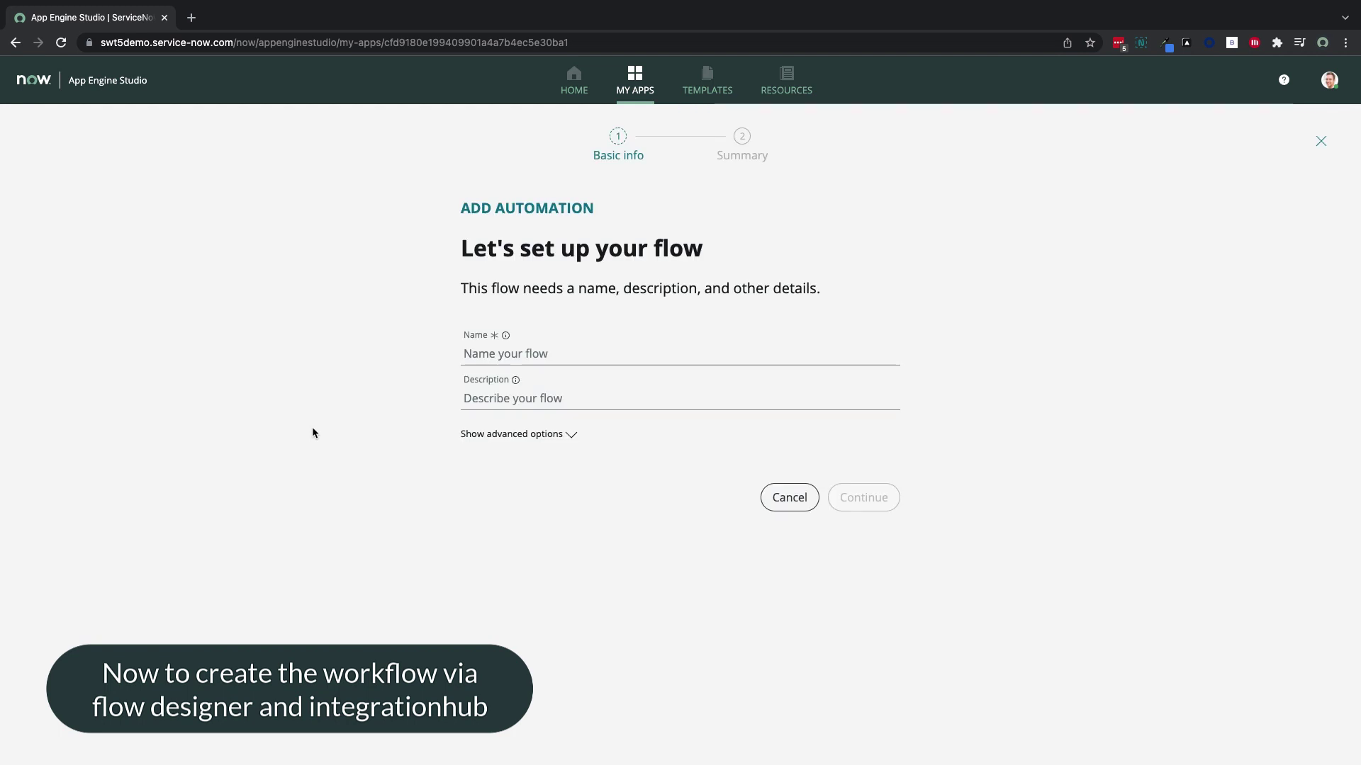
left_click(496, 354)
type("Popula")
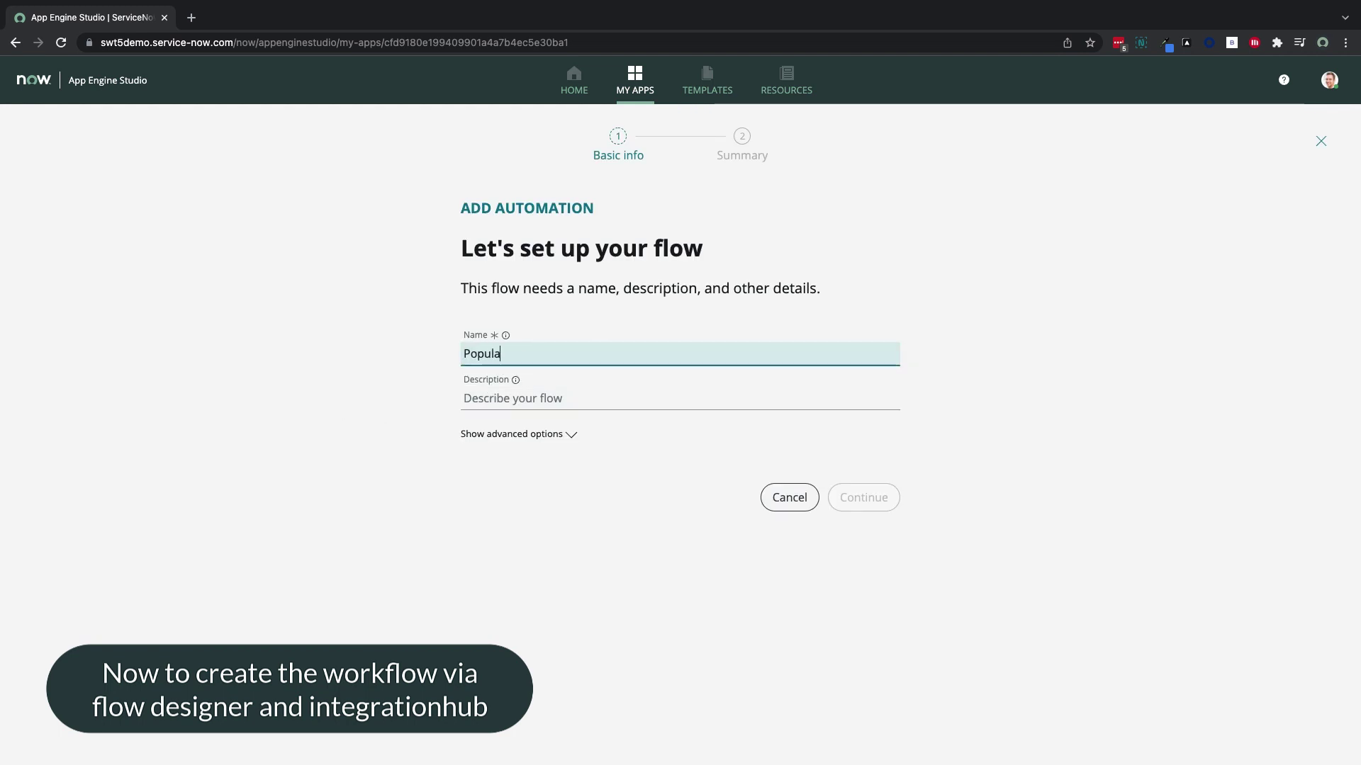
type("te time off types from SuccessFactors")
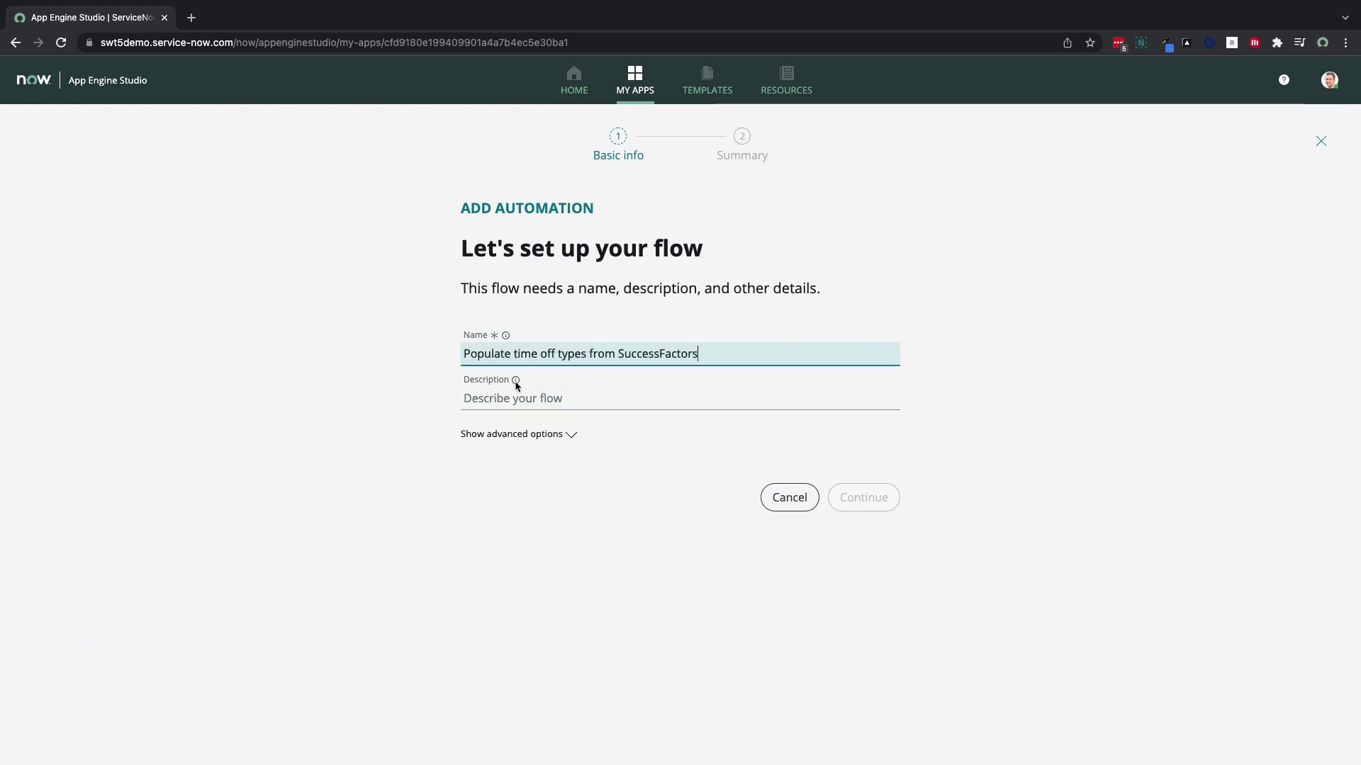
left_click(512, 434)
left_click(539, 585)
left_click(543, 639)
left_click(868, 669)
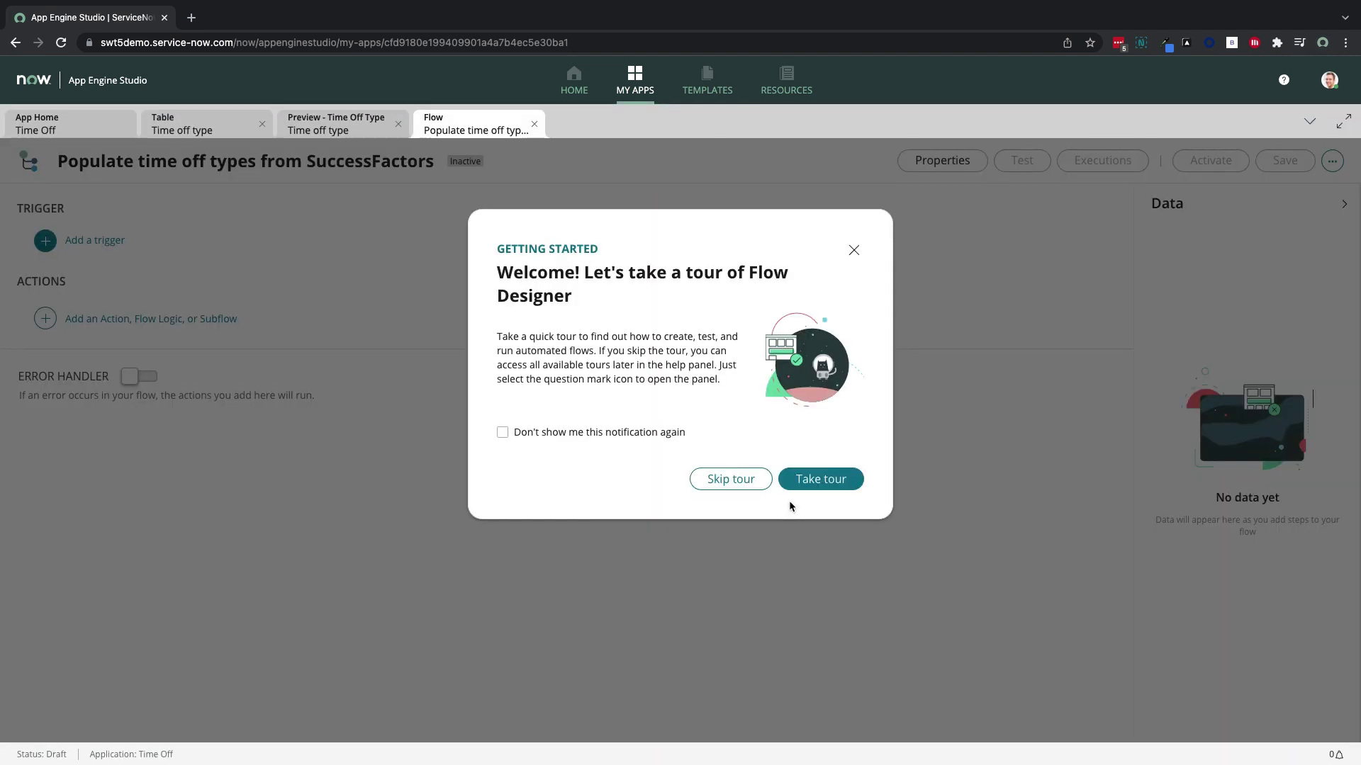
Give the flow a Daily trigger at 22:00:00 and begin adding an action
left_click(854, 252)
left_click(137, 243)
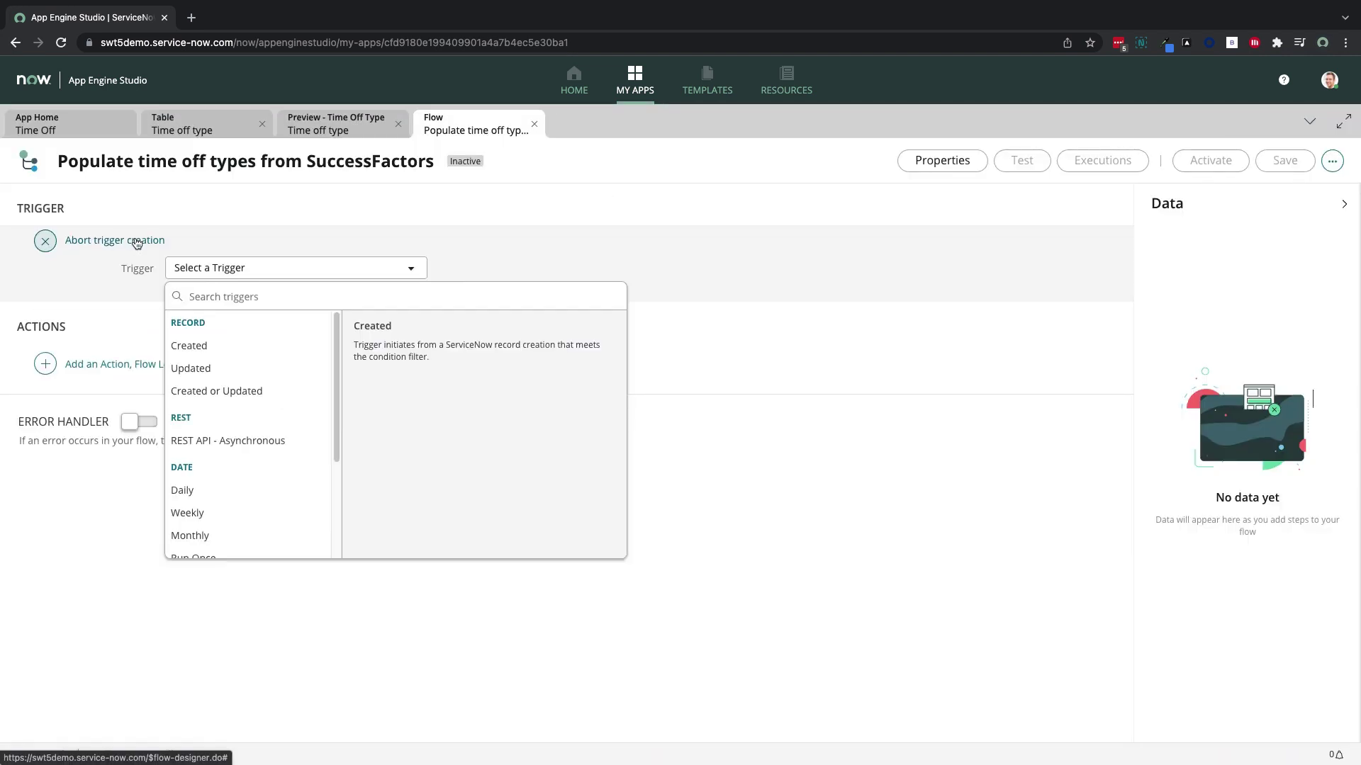
left_click(224, 492)
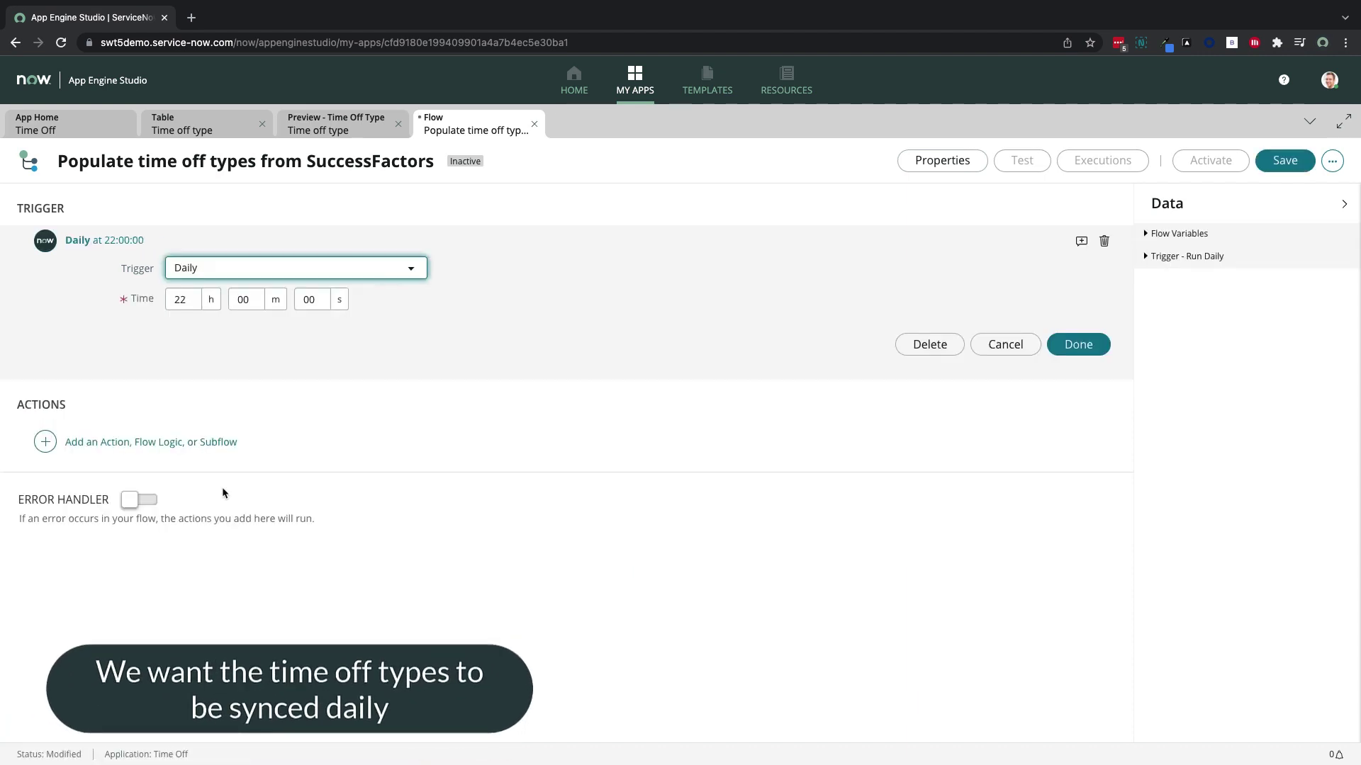
left_click(1078, 344)
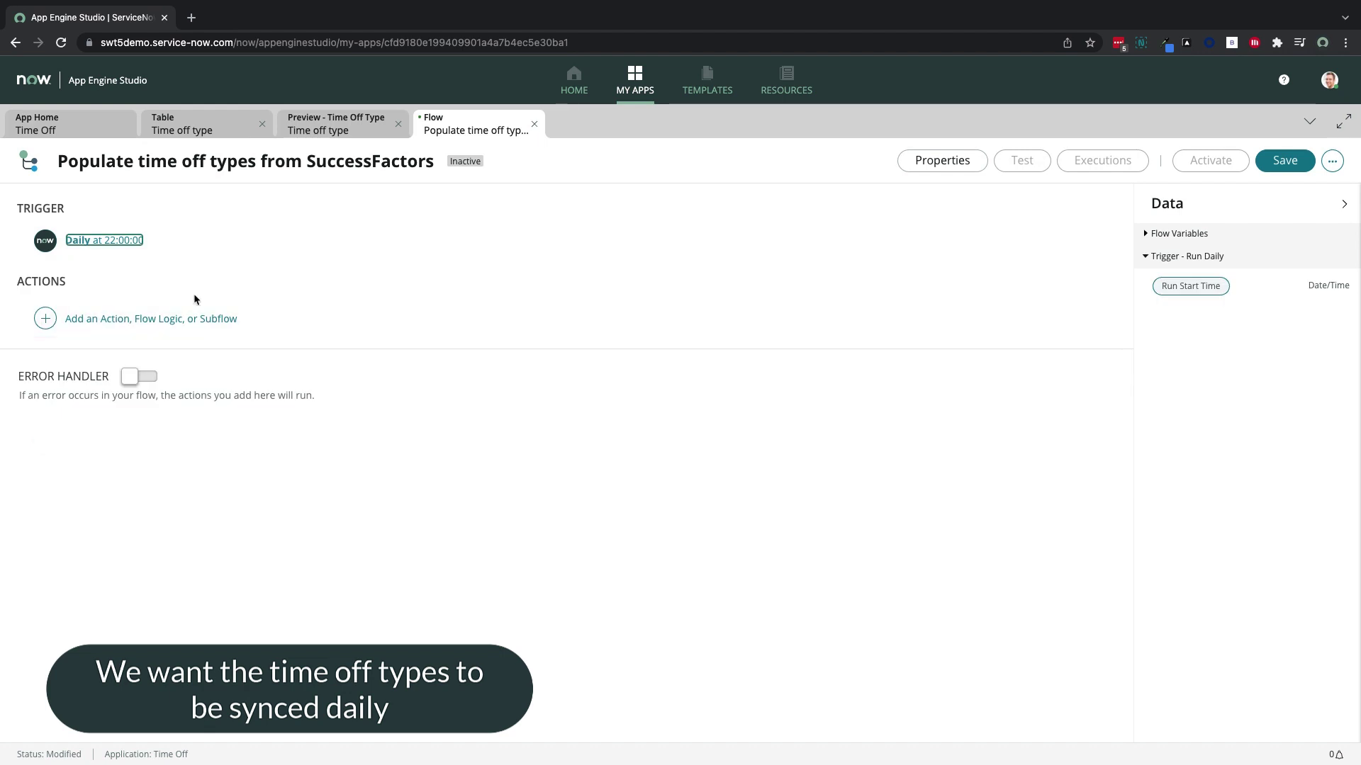
left_click(128, 318)
left_click(127, 321)
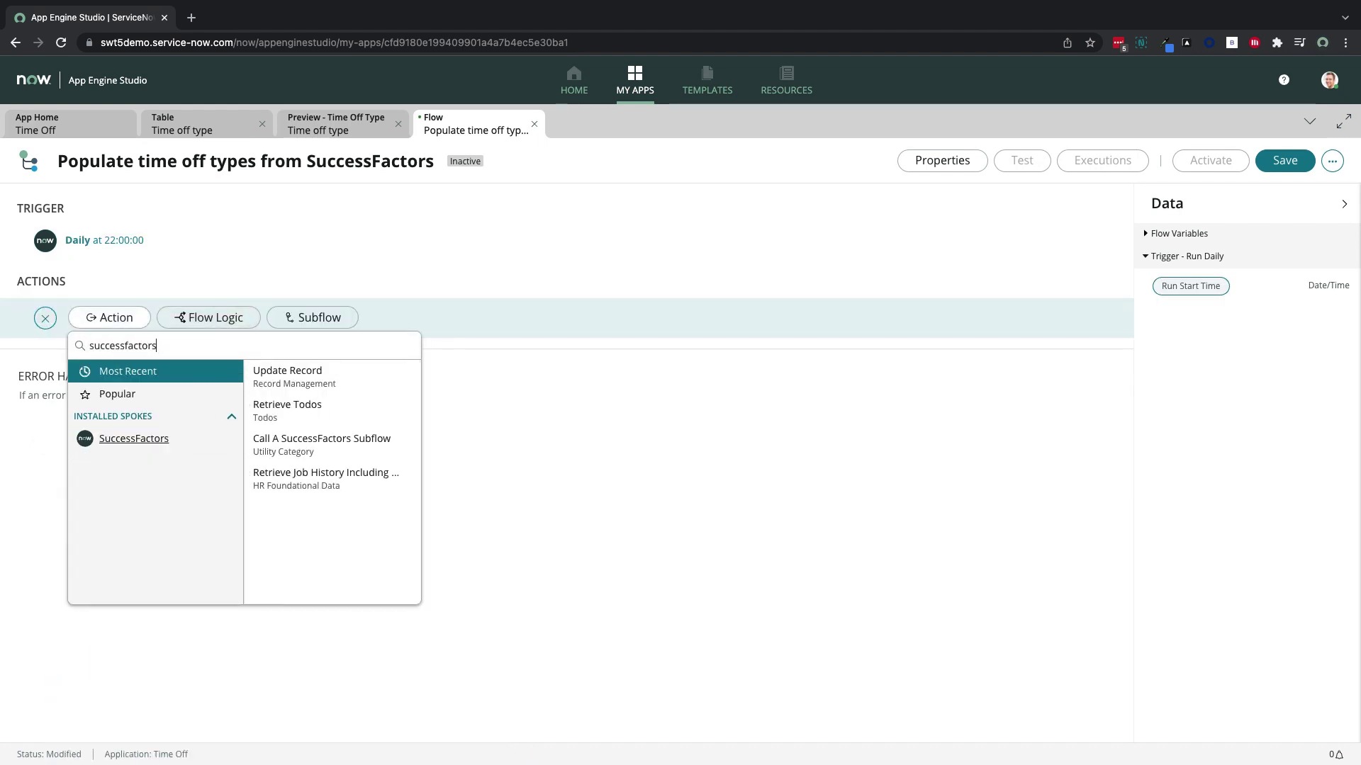
Add the SuccessFactors Get Time Types By User ID (Object) action, set to the admin user ID
left_click(152, 438)
scroll(360, 487, "down", 5)
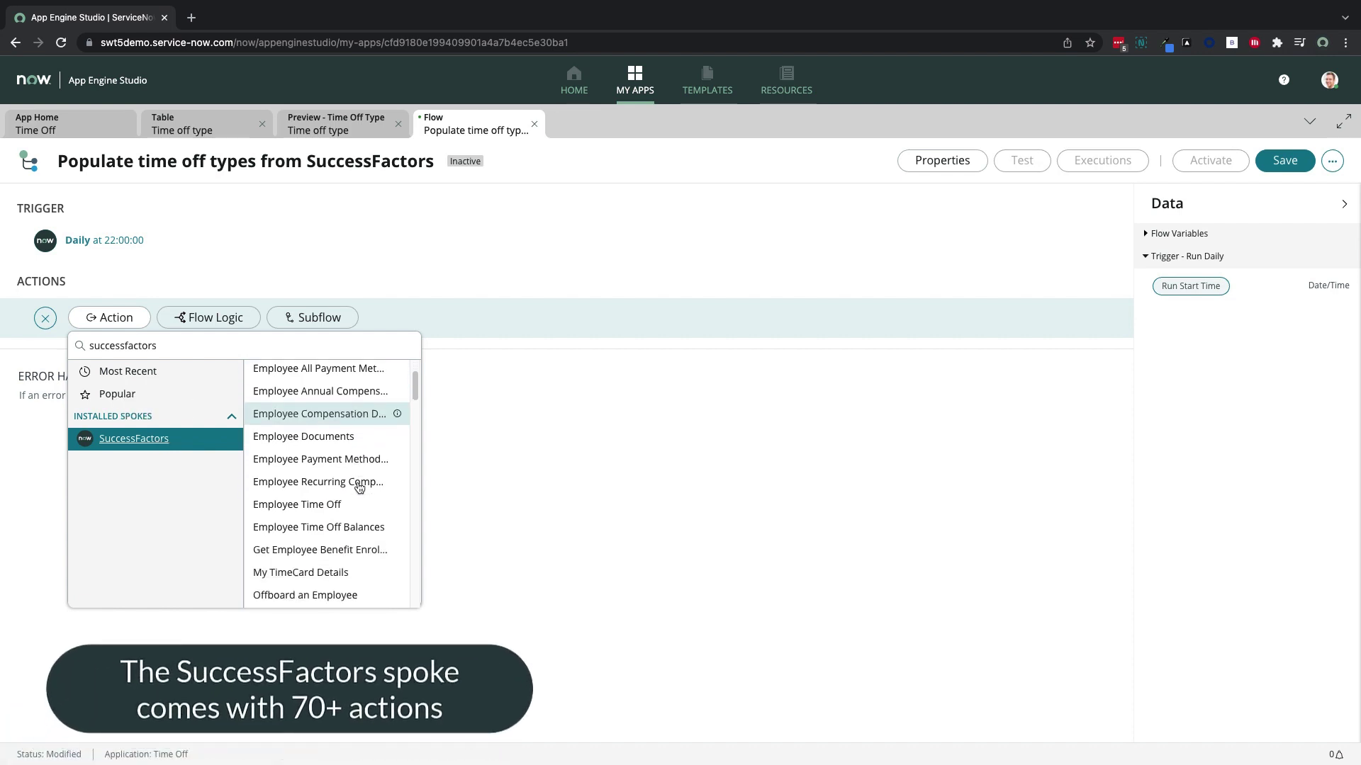
scroll(360, 488, "down", 5)
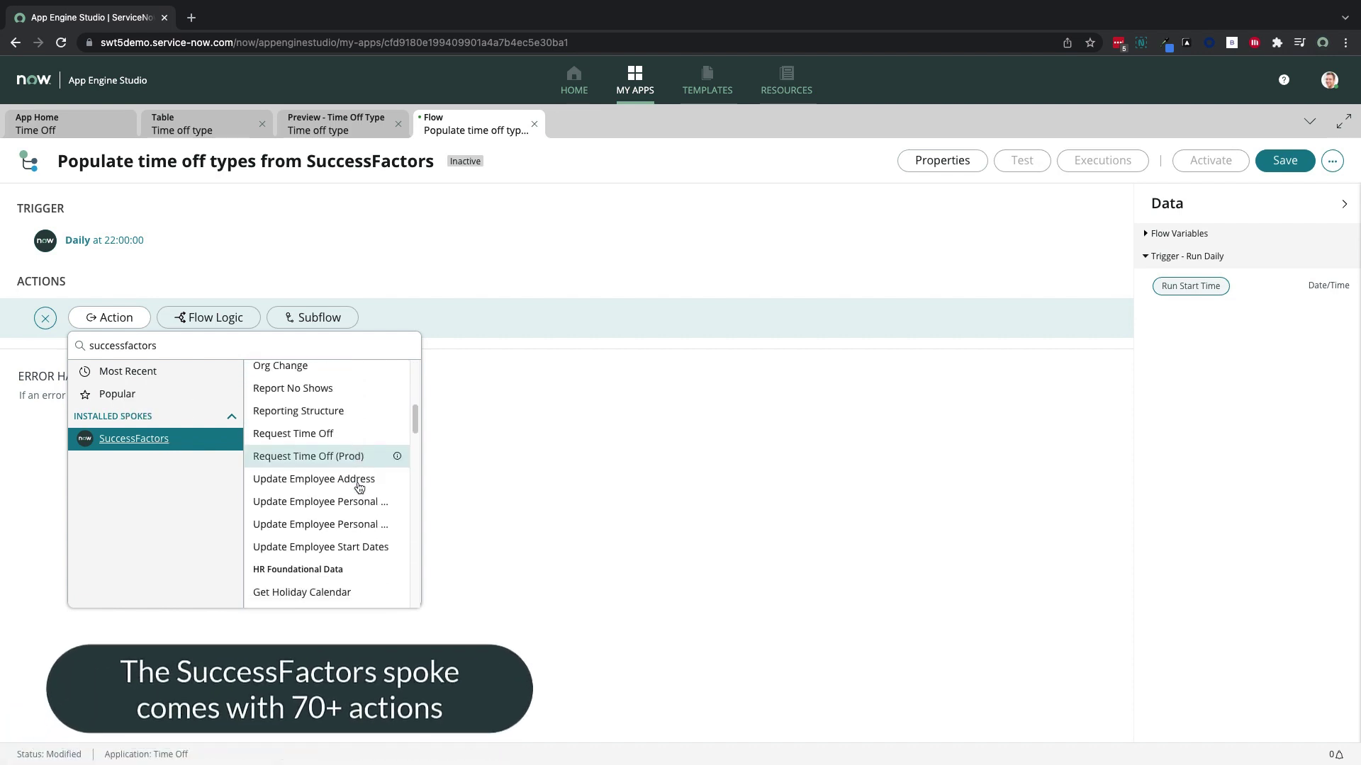
scroll(359, 487, "down", 5)
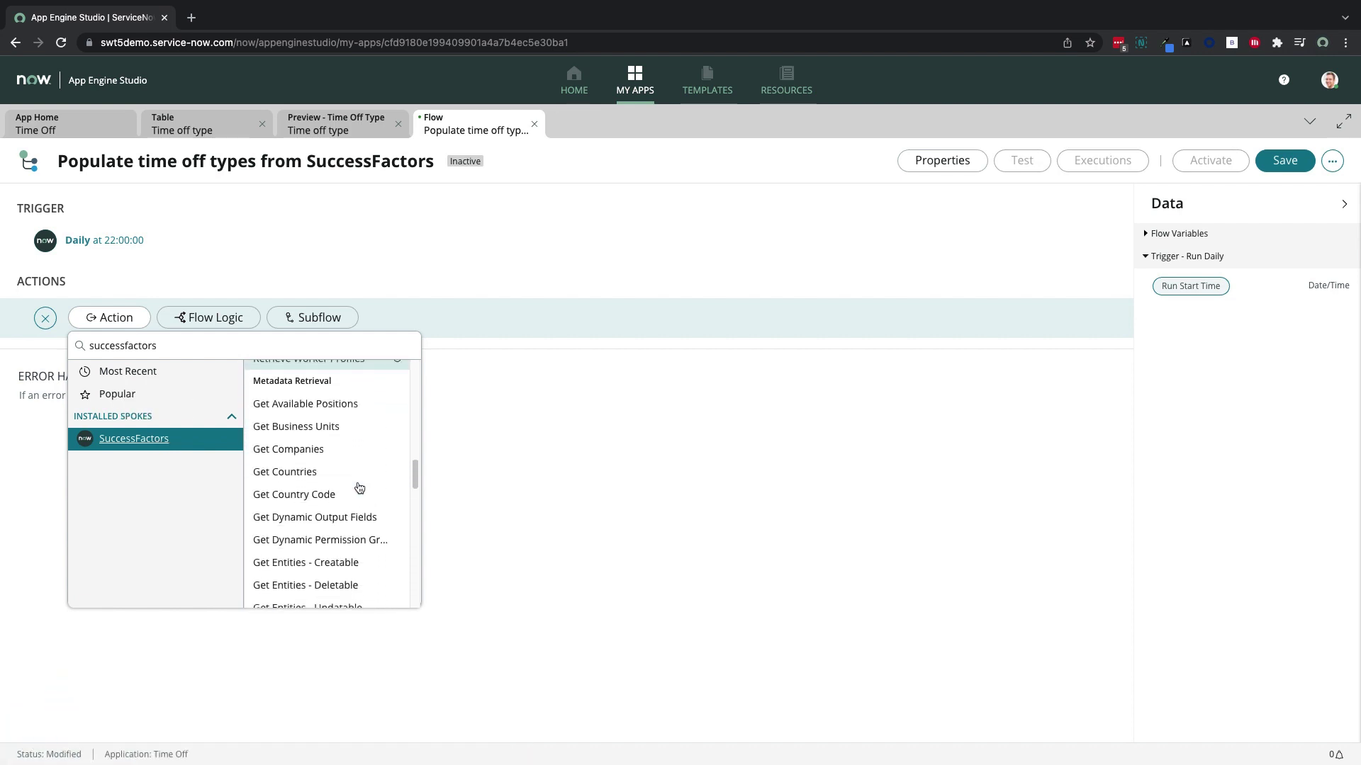
scroll(359, 487, "down", 3)
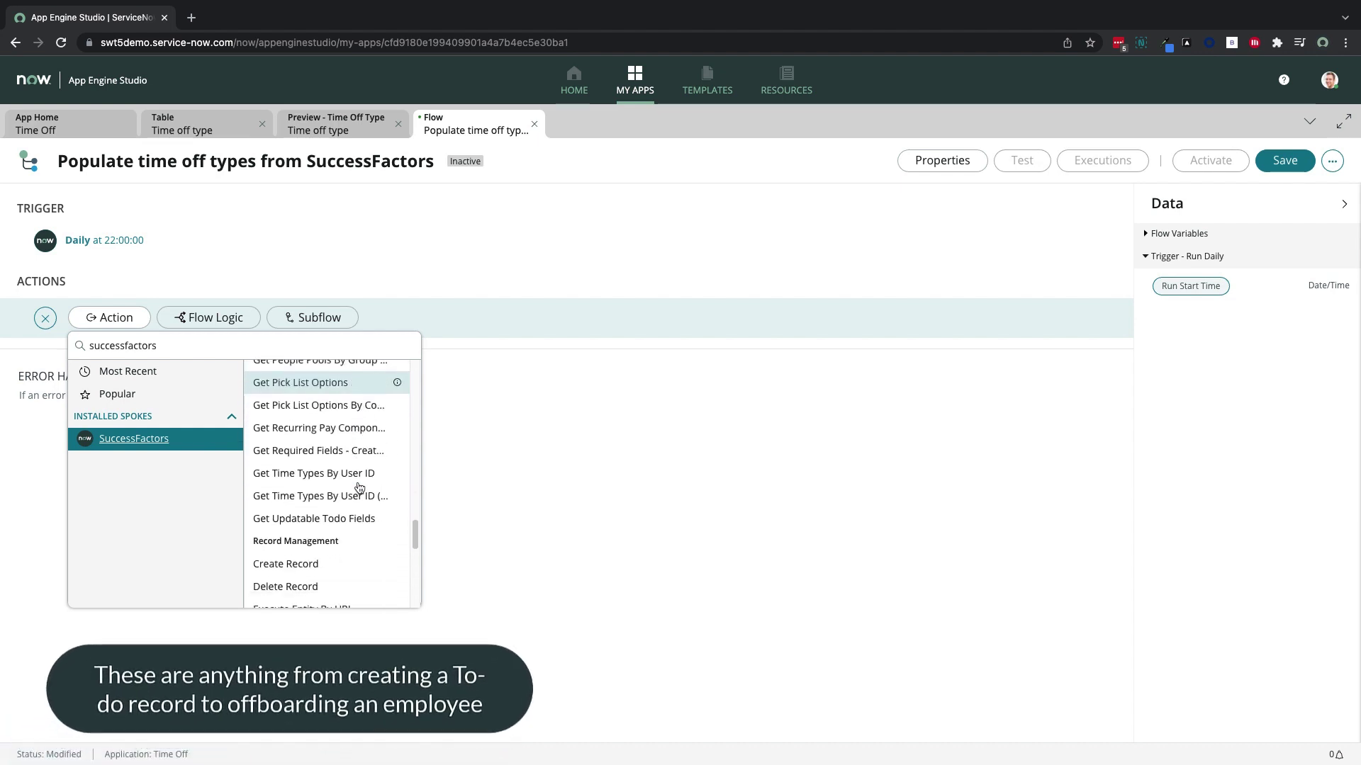
left_click(352, 480)
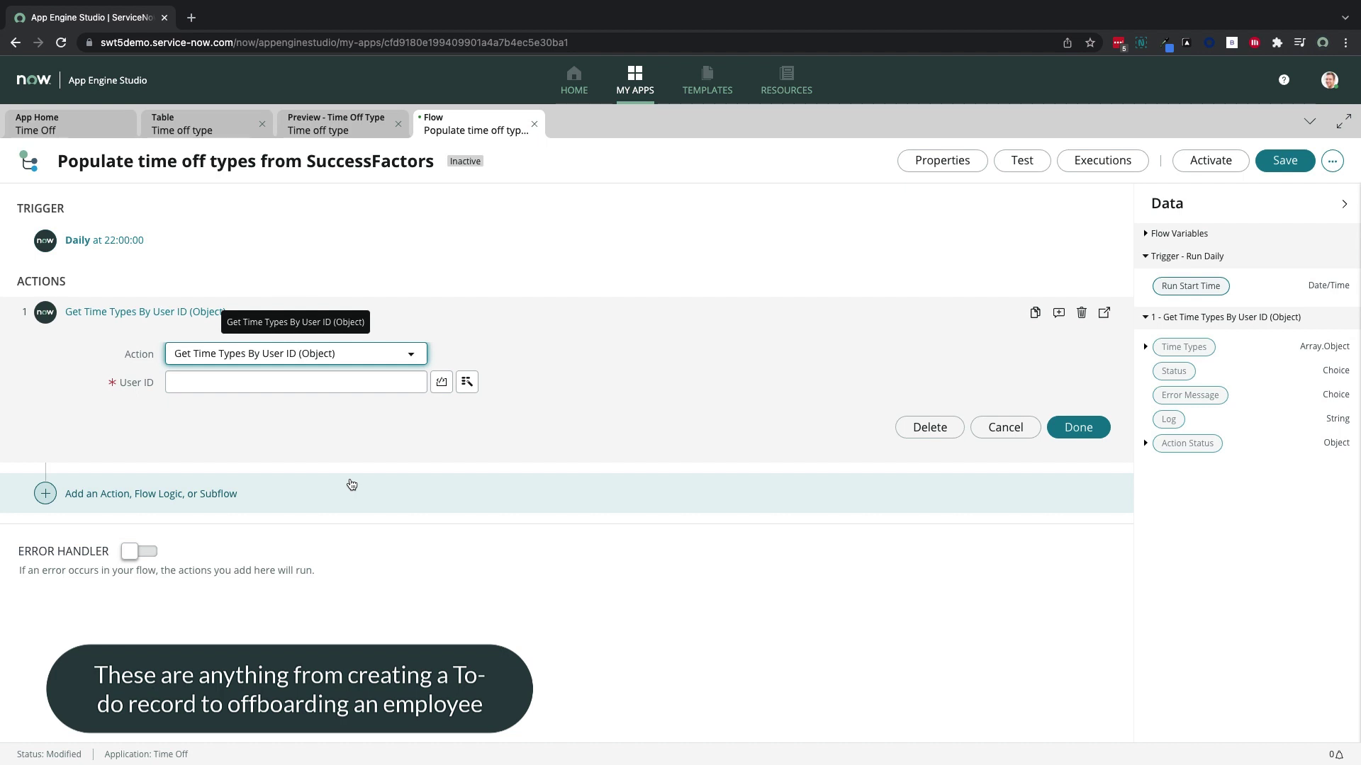
left_click(322, 389)
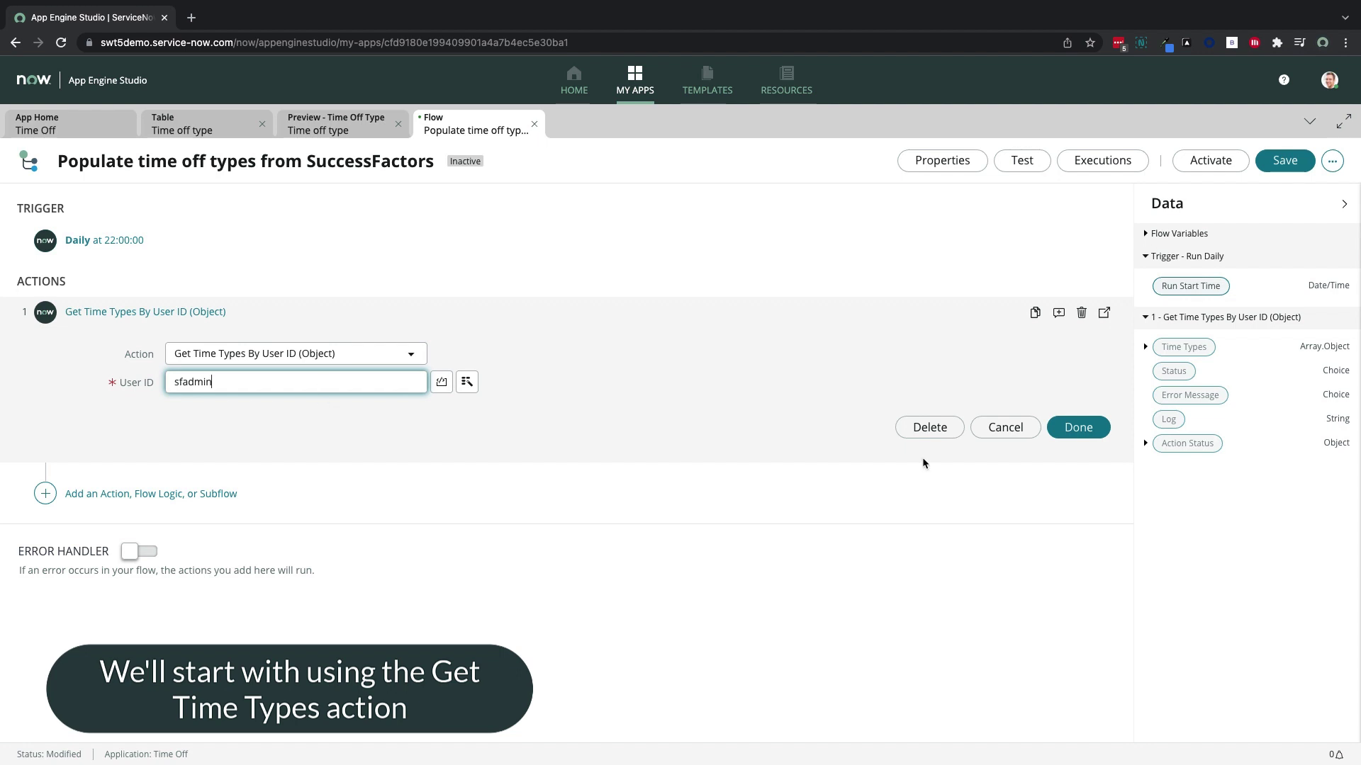
left_click(1076, 428)
left_click(207, 359)
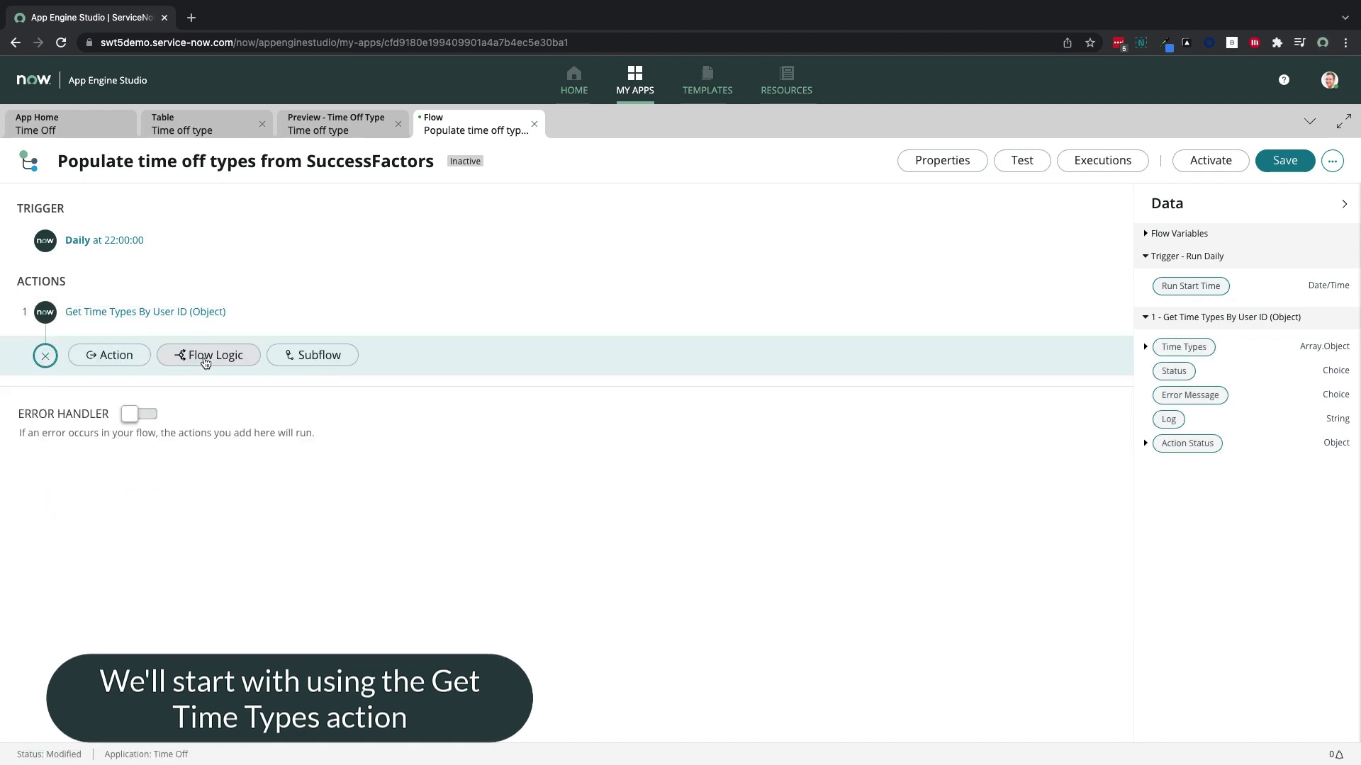
Add a For Each loop as step 2 iterating over step 1's Time Types output
left_click(206, 361)
left_click(219, 451)
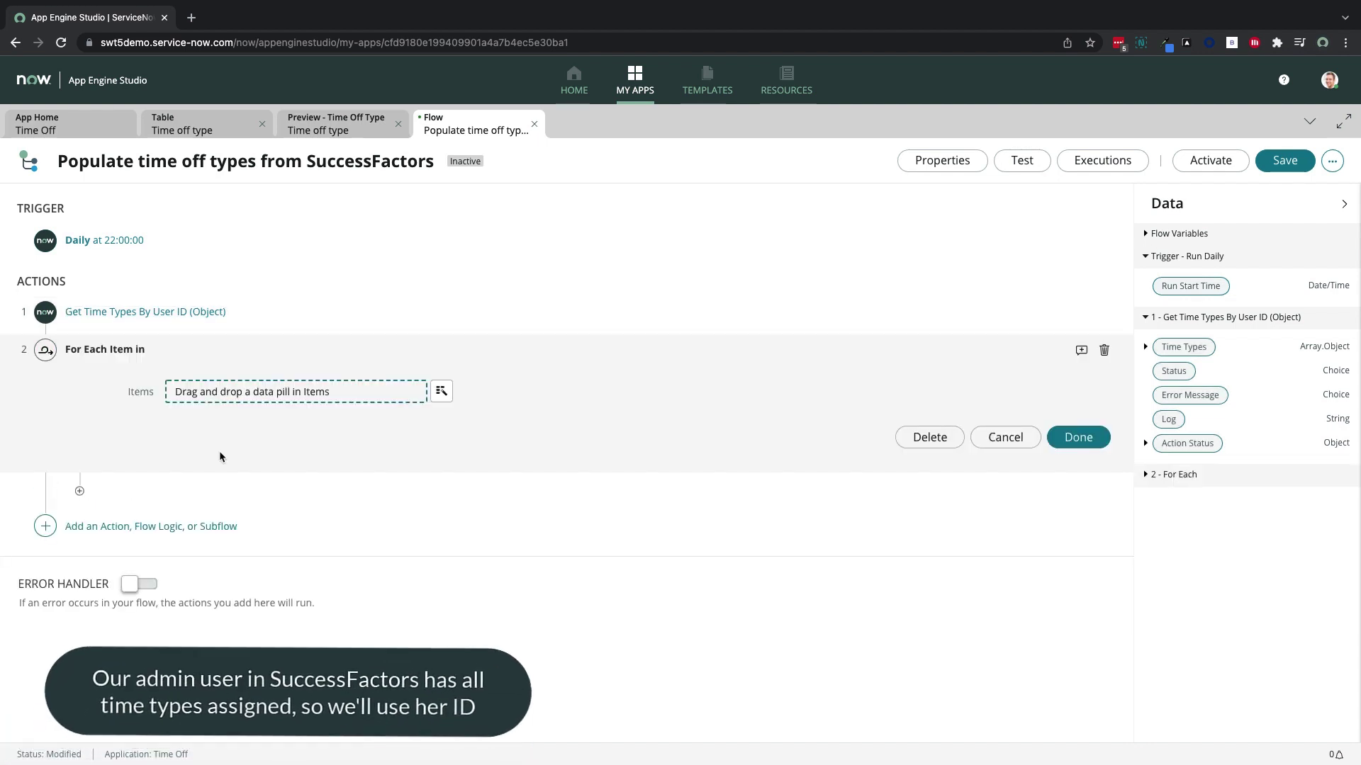
left_click(1146, 349)
left_click(1154, 371)
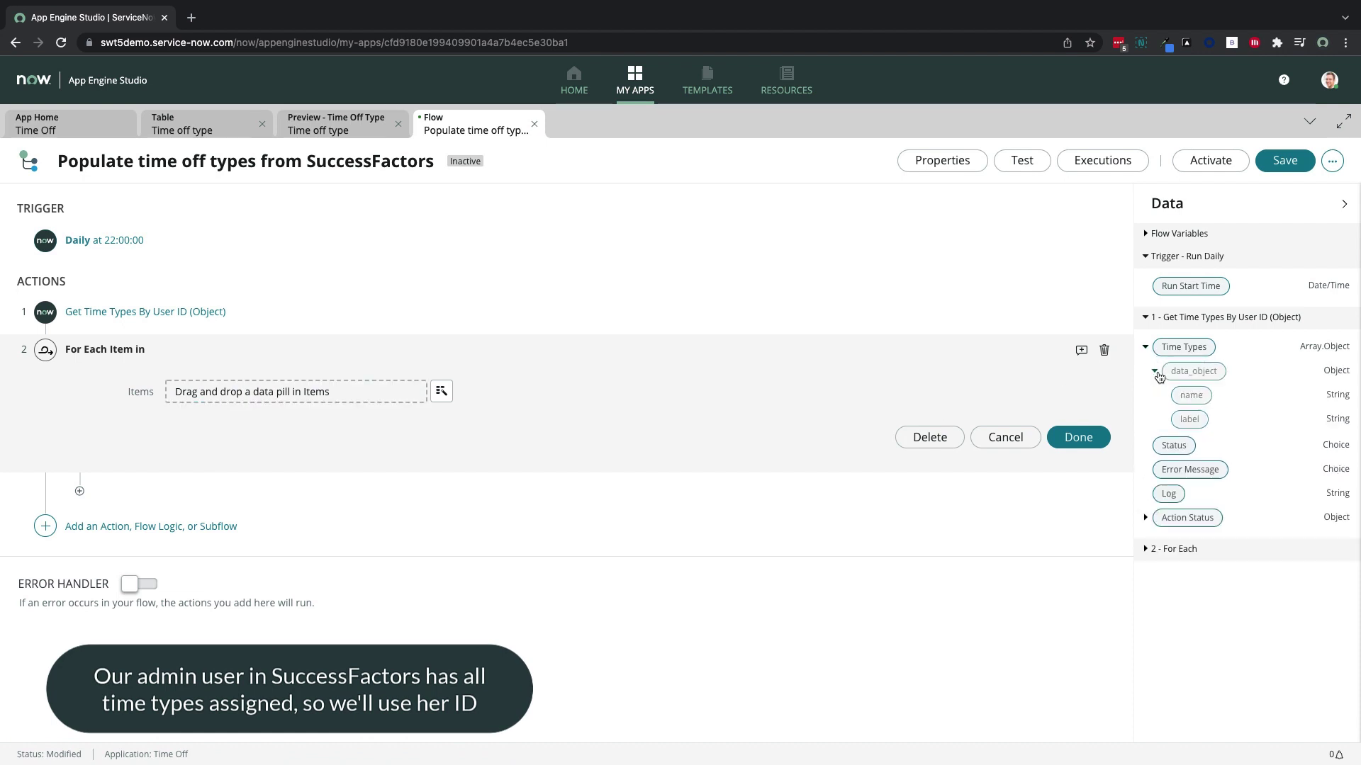
left_click_drag(1182, 354, 388, 404)
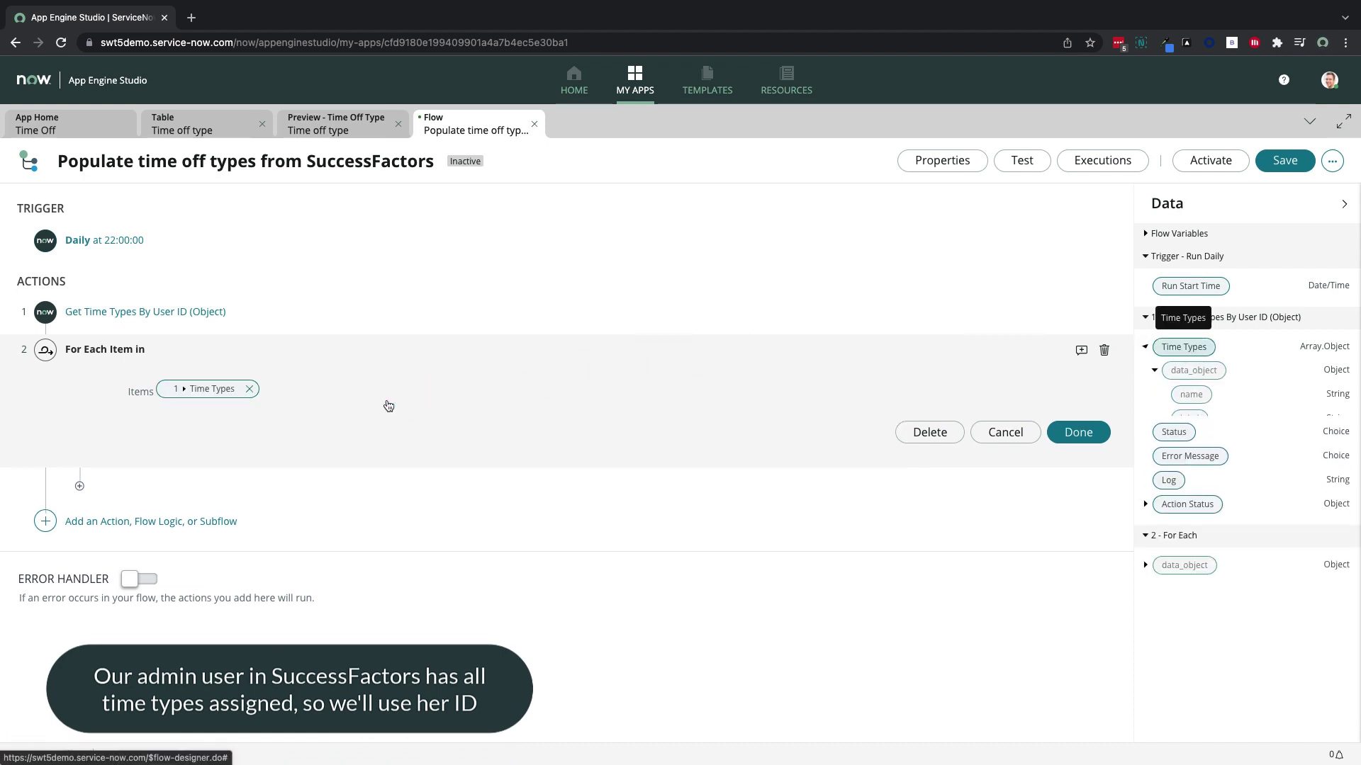
left_click(79, 486)
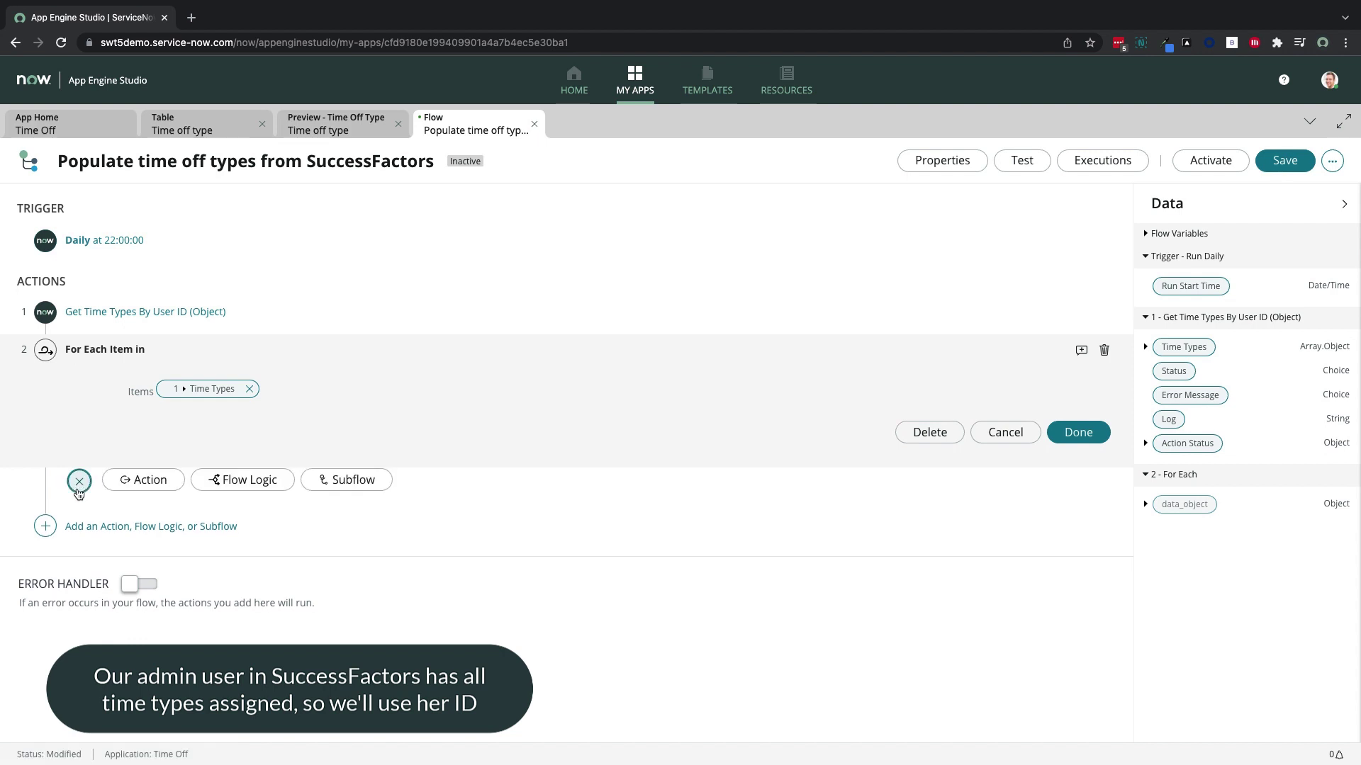
left_click(146, 482)
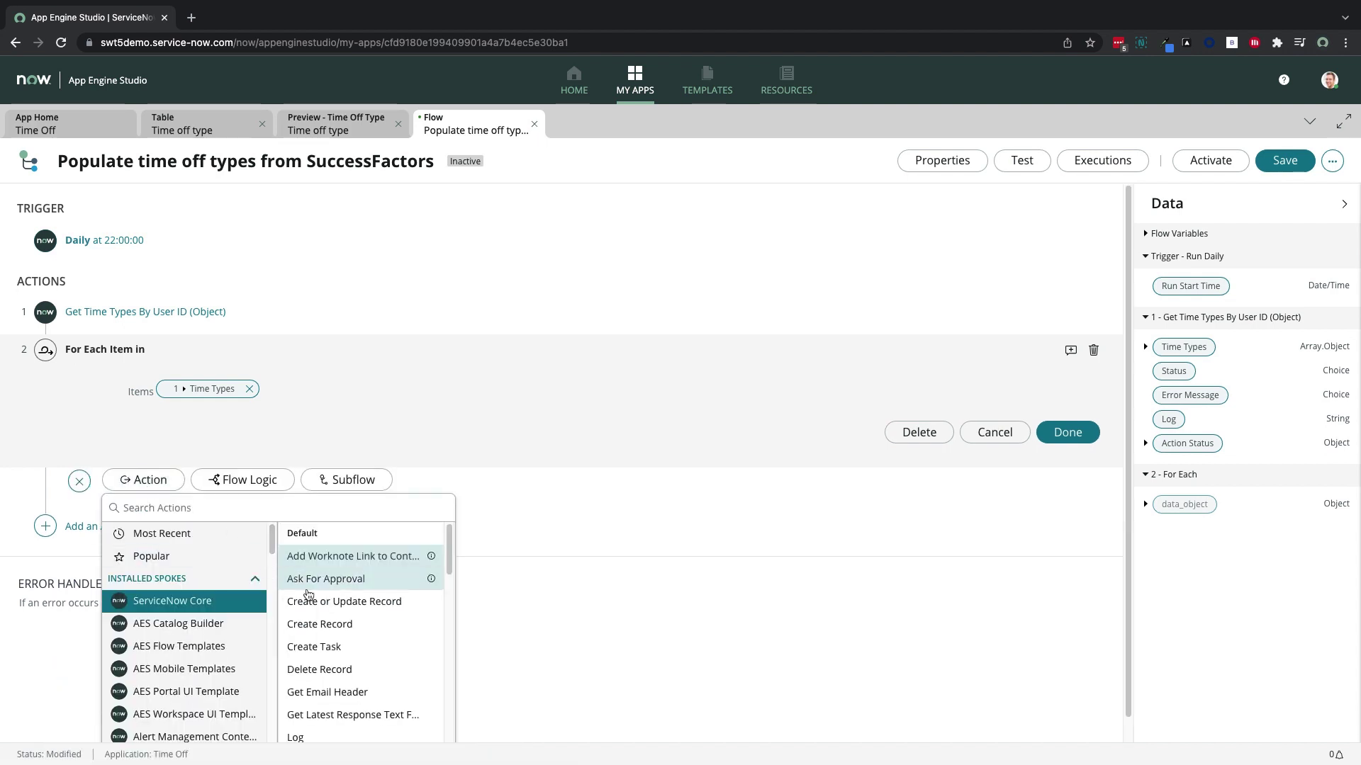
Add a Create or Update Record step on the Time off type table, mapping Label to each item's label
left_click(334, 602)
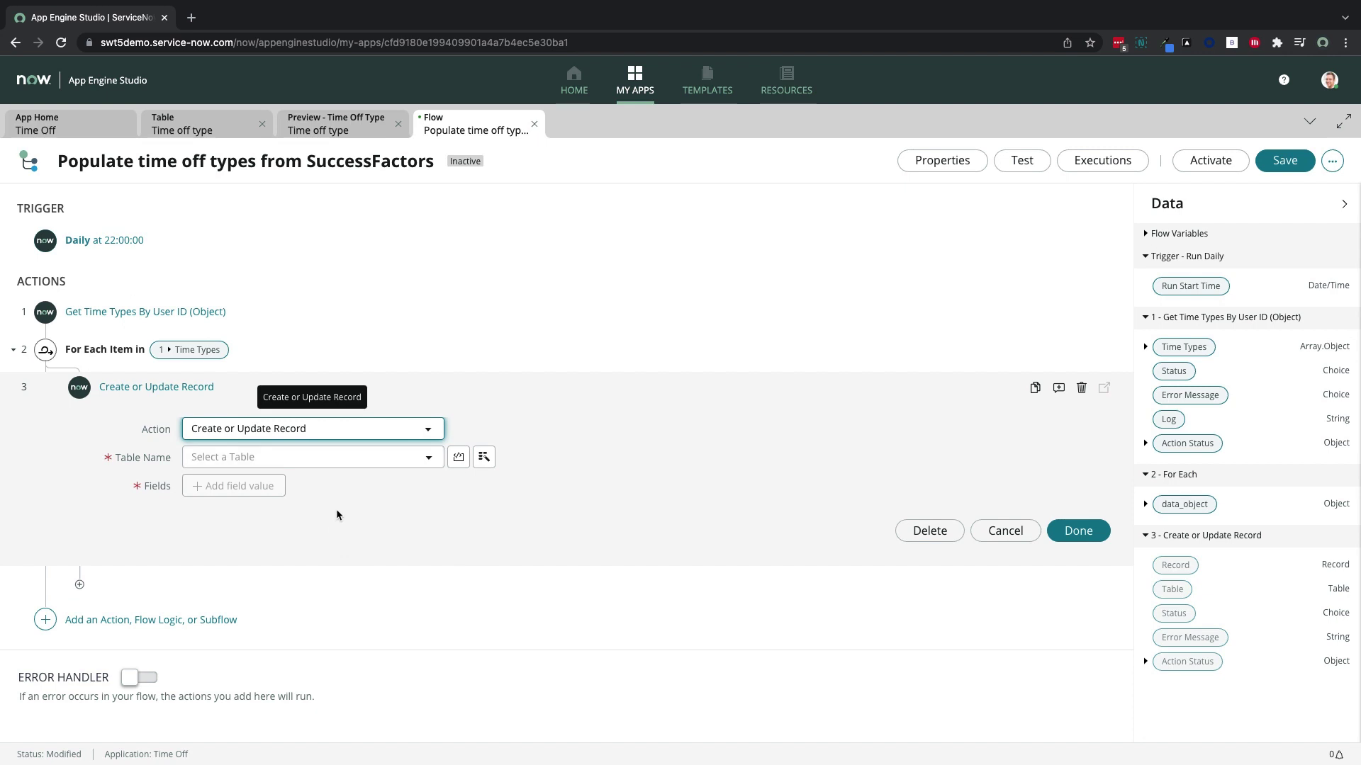
left_click(311, 457)
type("time off")
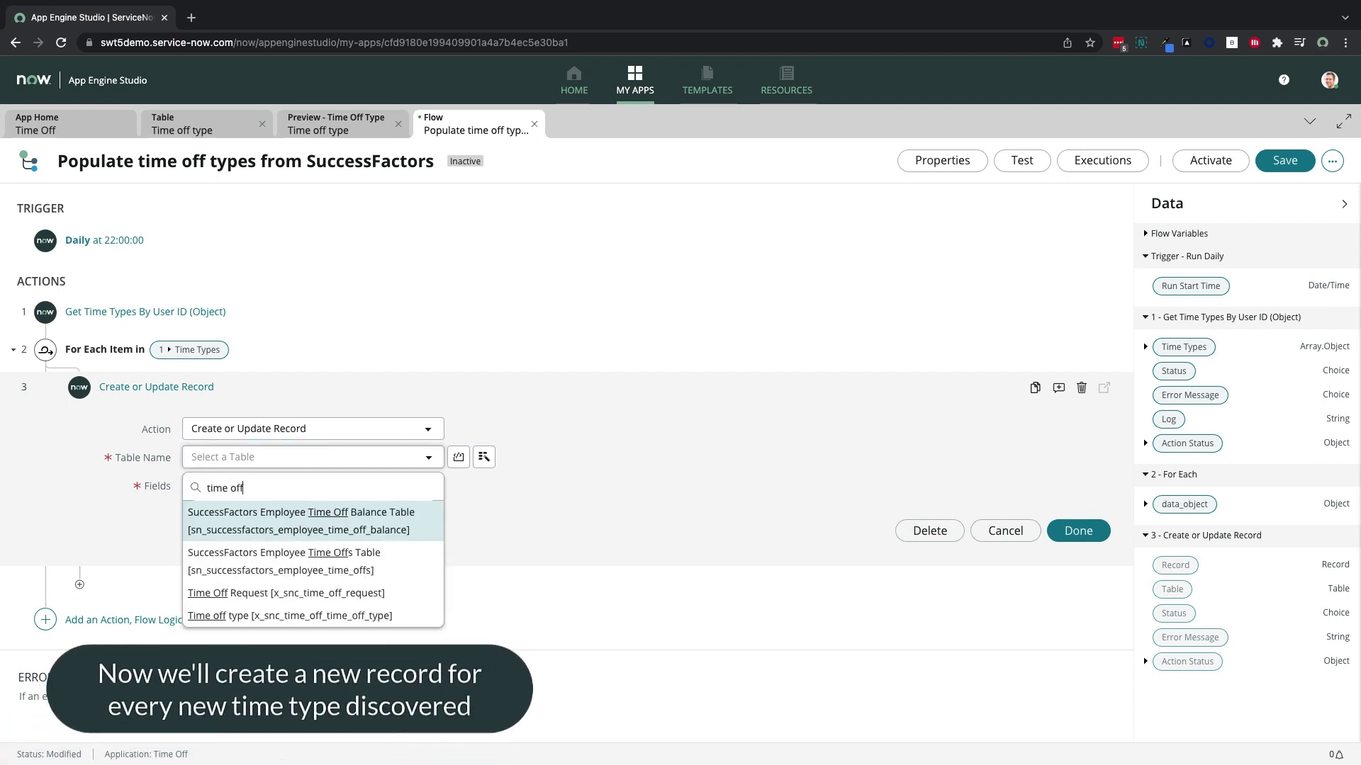
left_click(307, 616)
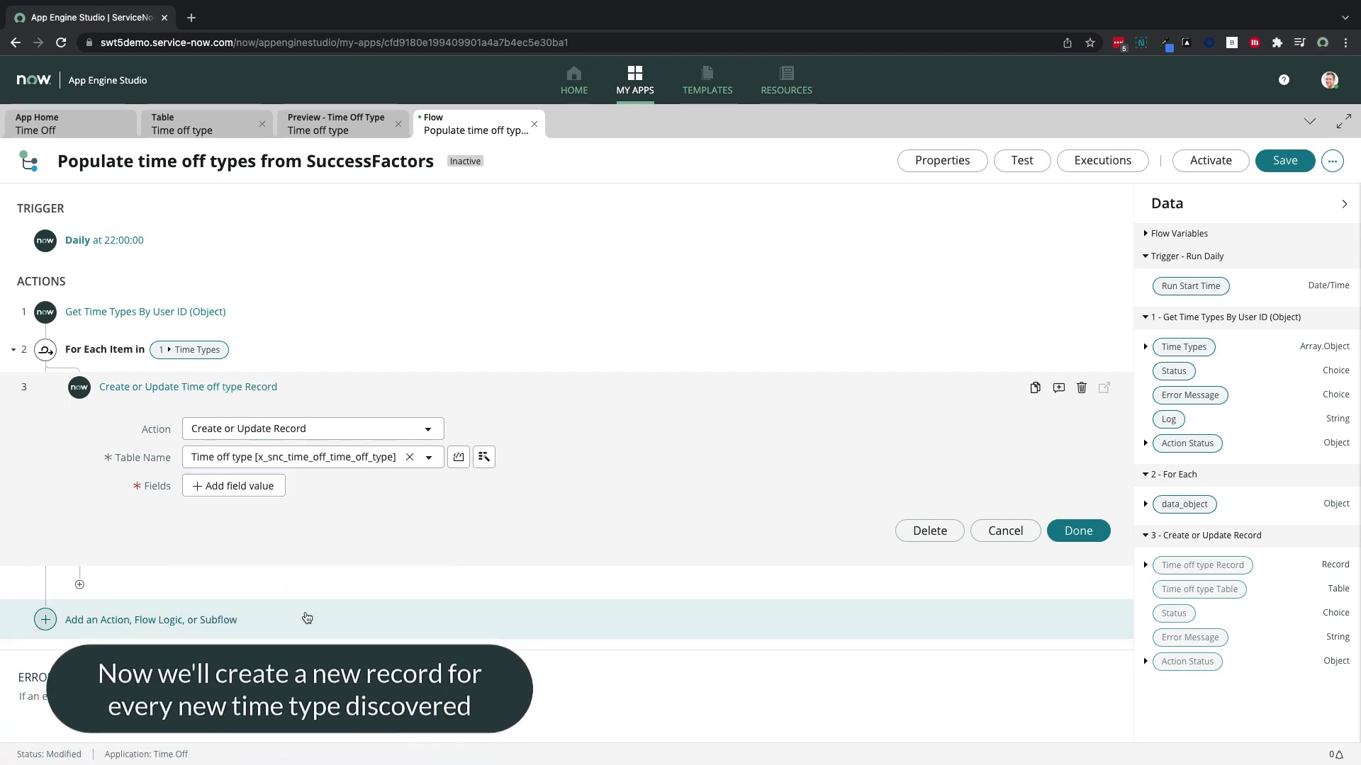
left_click(260, 489)
left_click(263, 489)
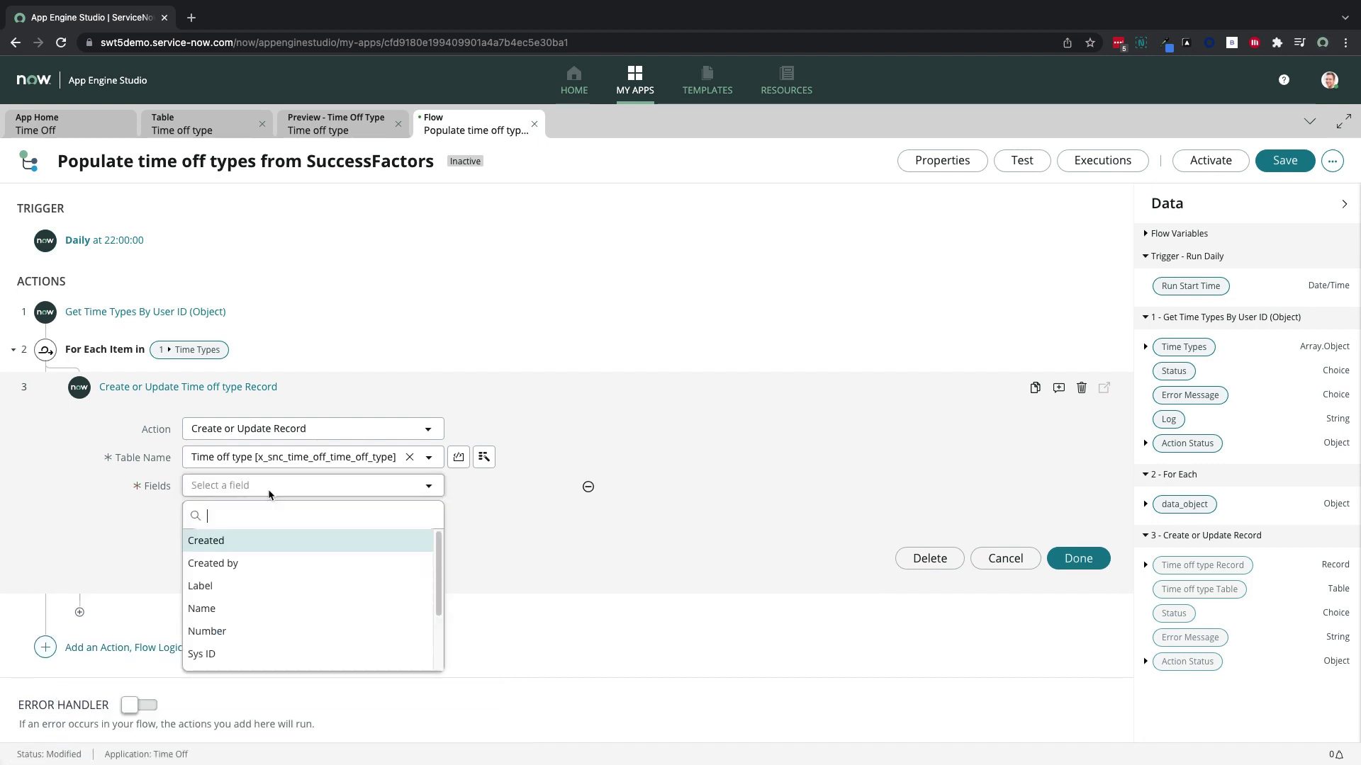
left_click(279, 593)
left_click(749, 486)
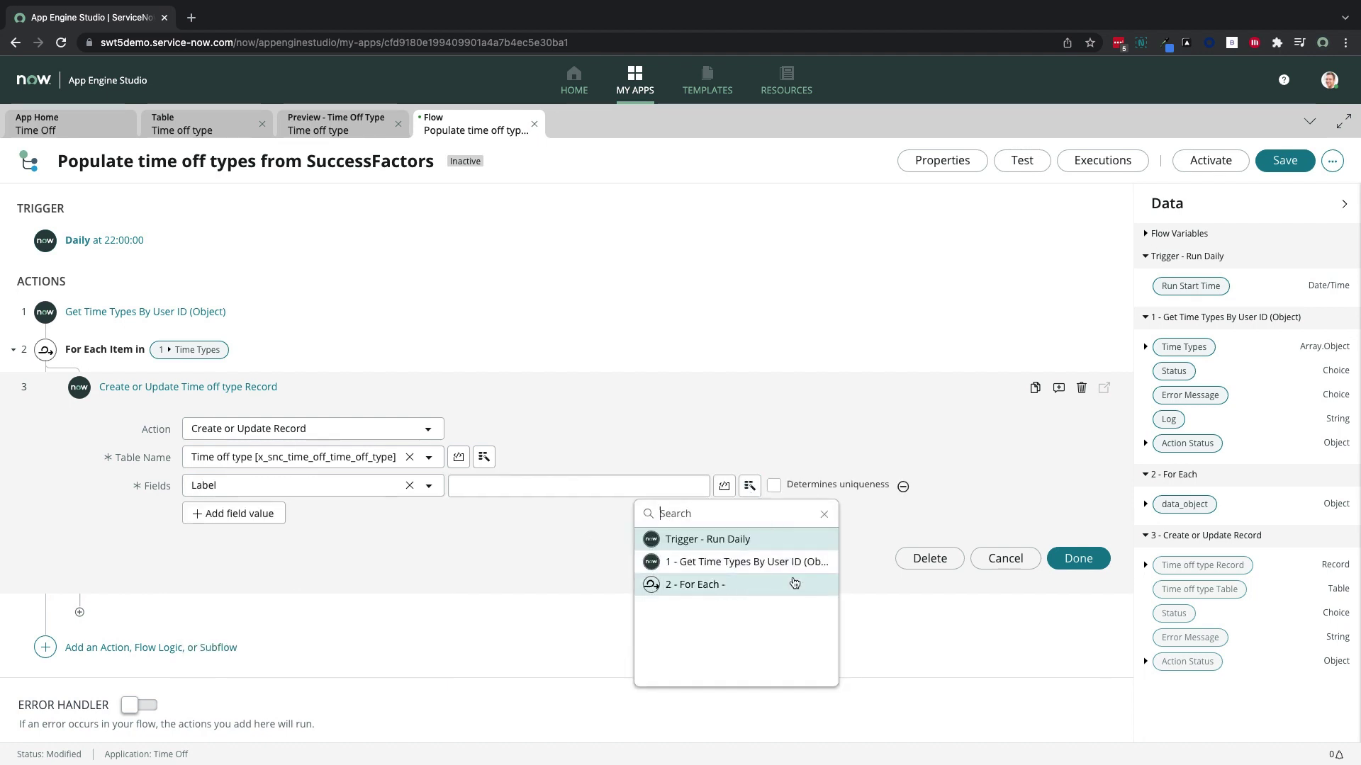
left_click(794, 582)
left_click(910, 540)
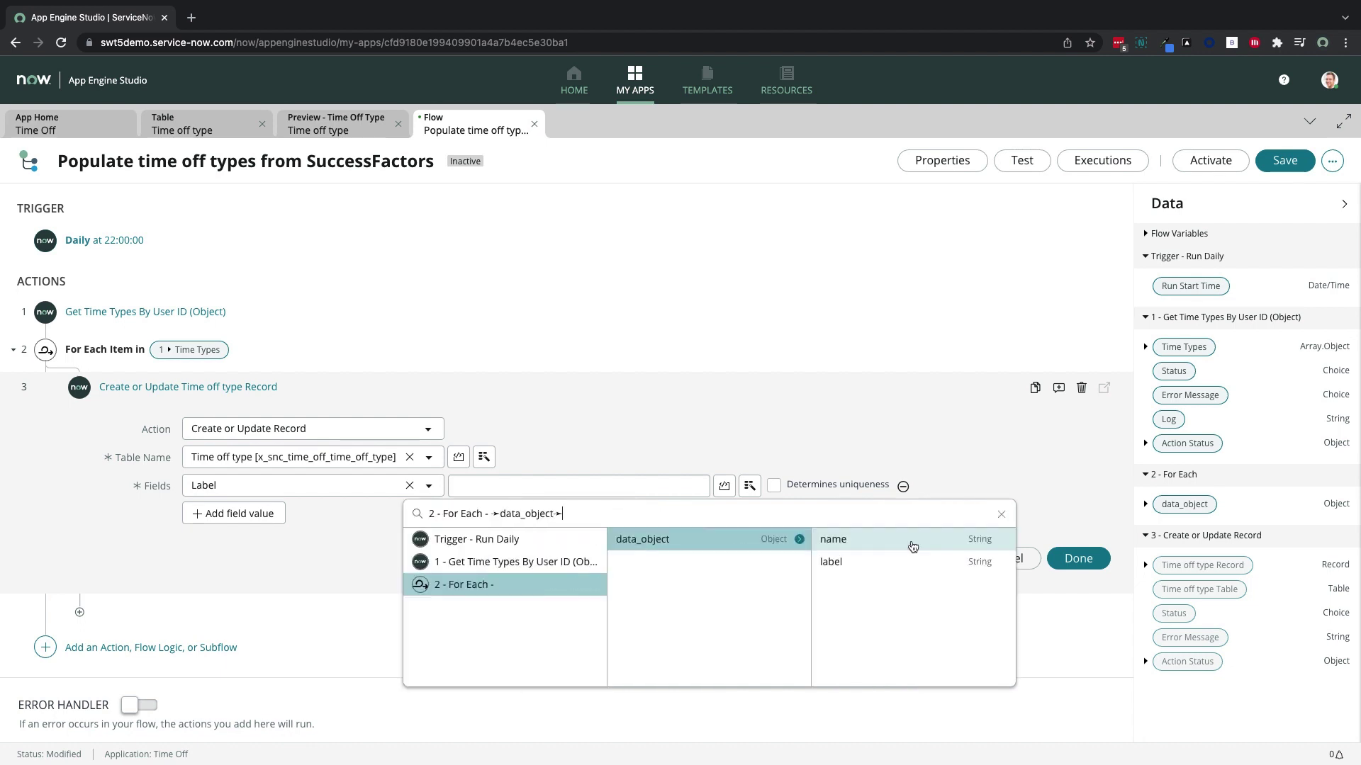
left_click(908, 562)
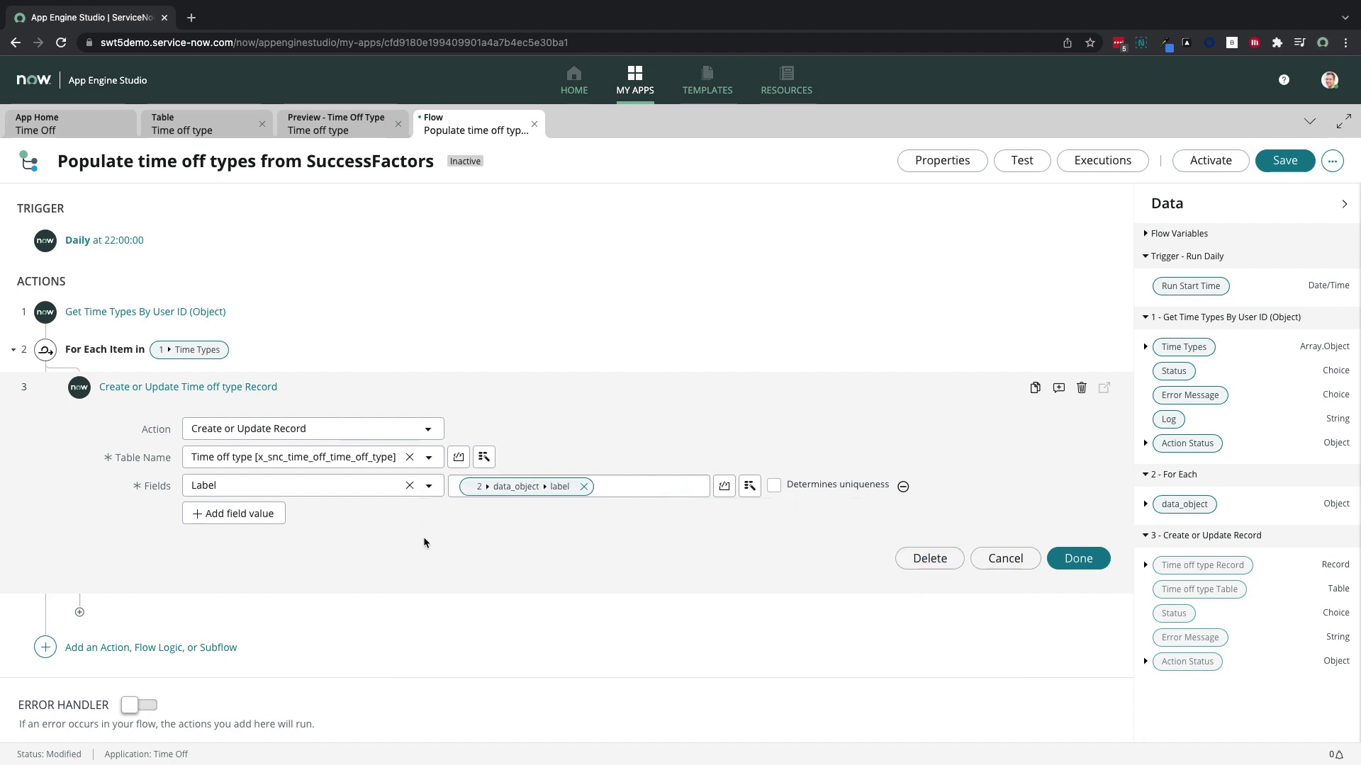
Map Name to each item's name as the unique key and finish the record step
left_click(272, 515)
type("name")
left_click(282, 569)
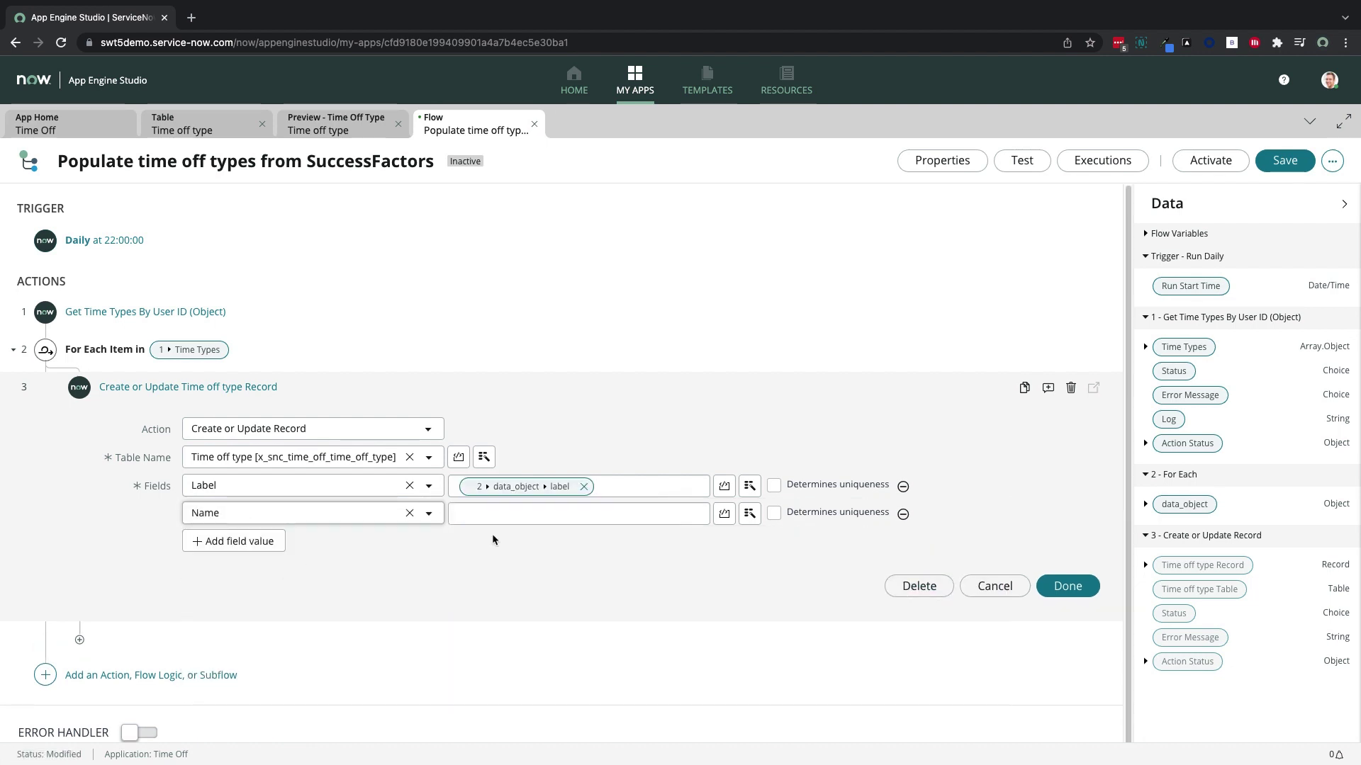
left_click(749, 513)
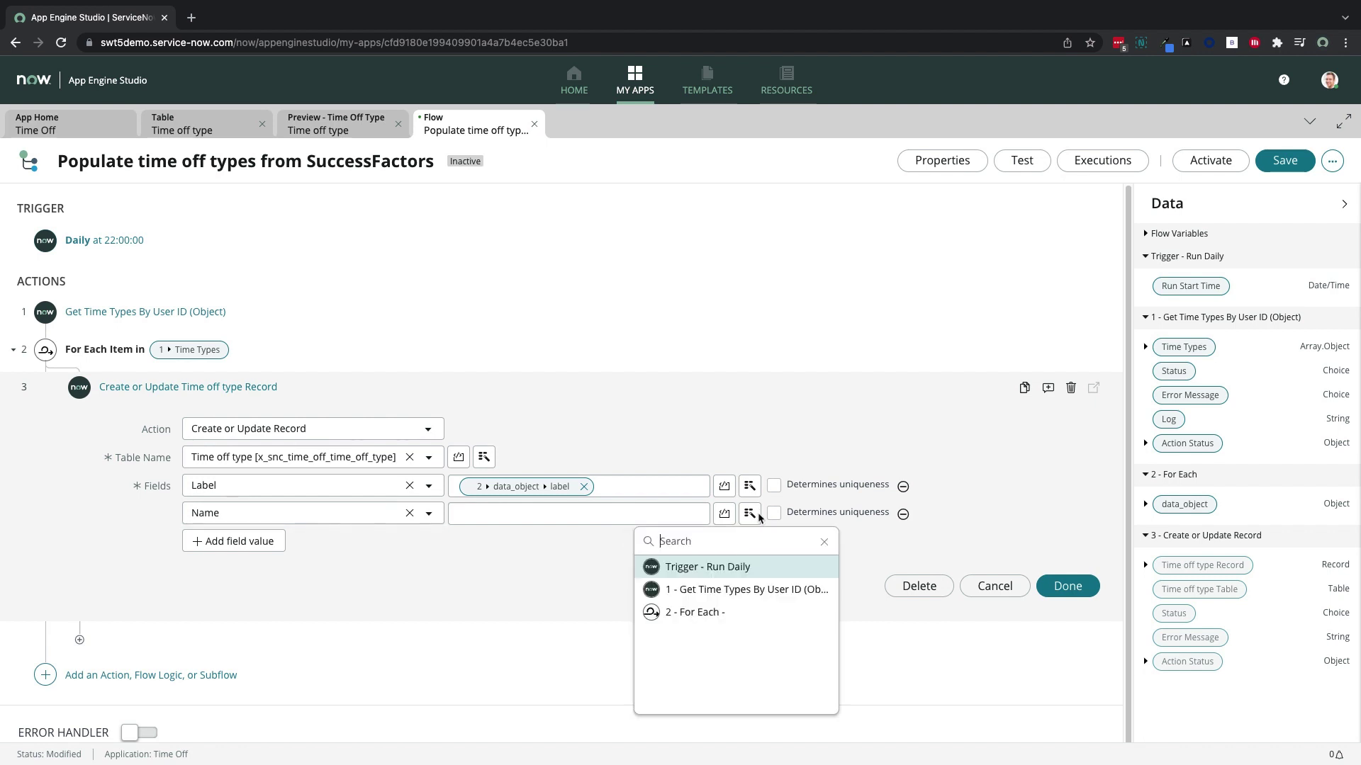
left_click(769, 614)
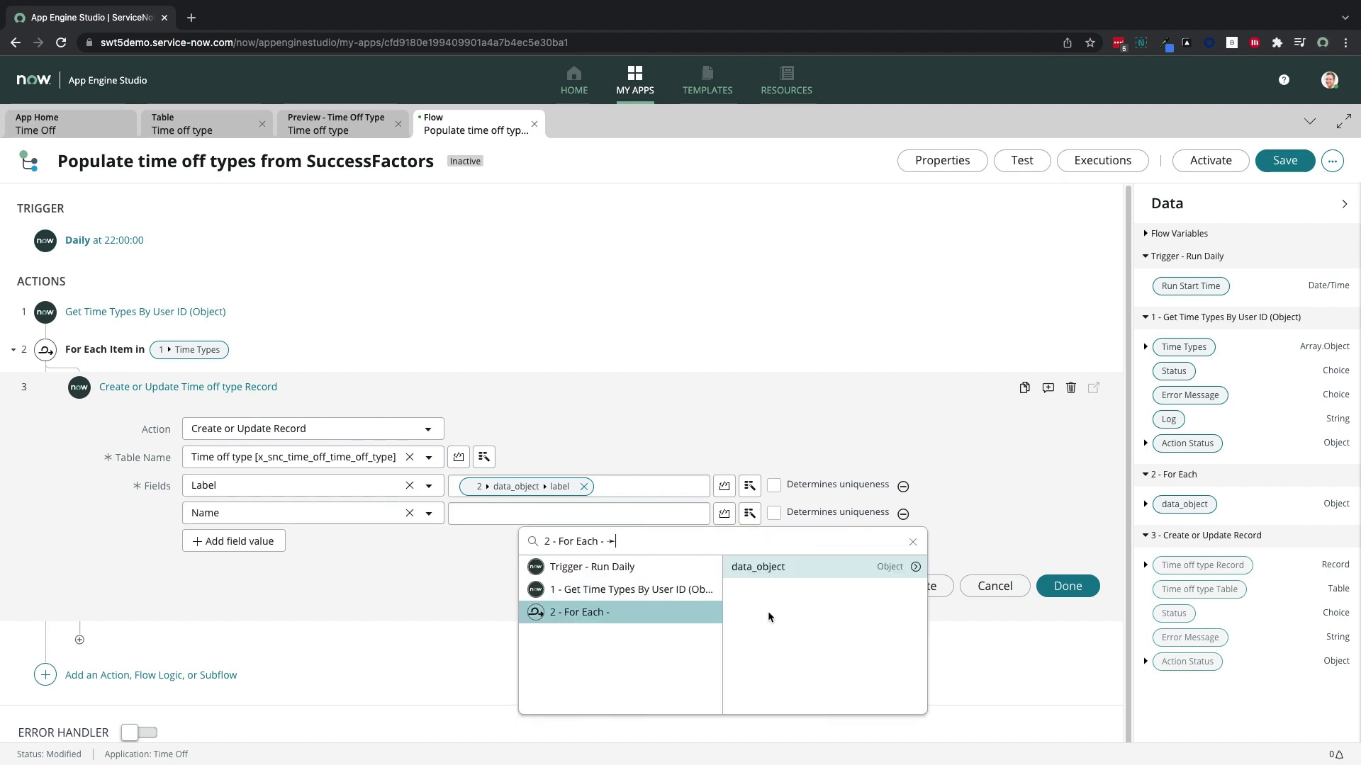
left_click(900, 569)
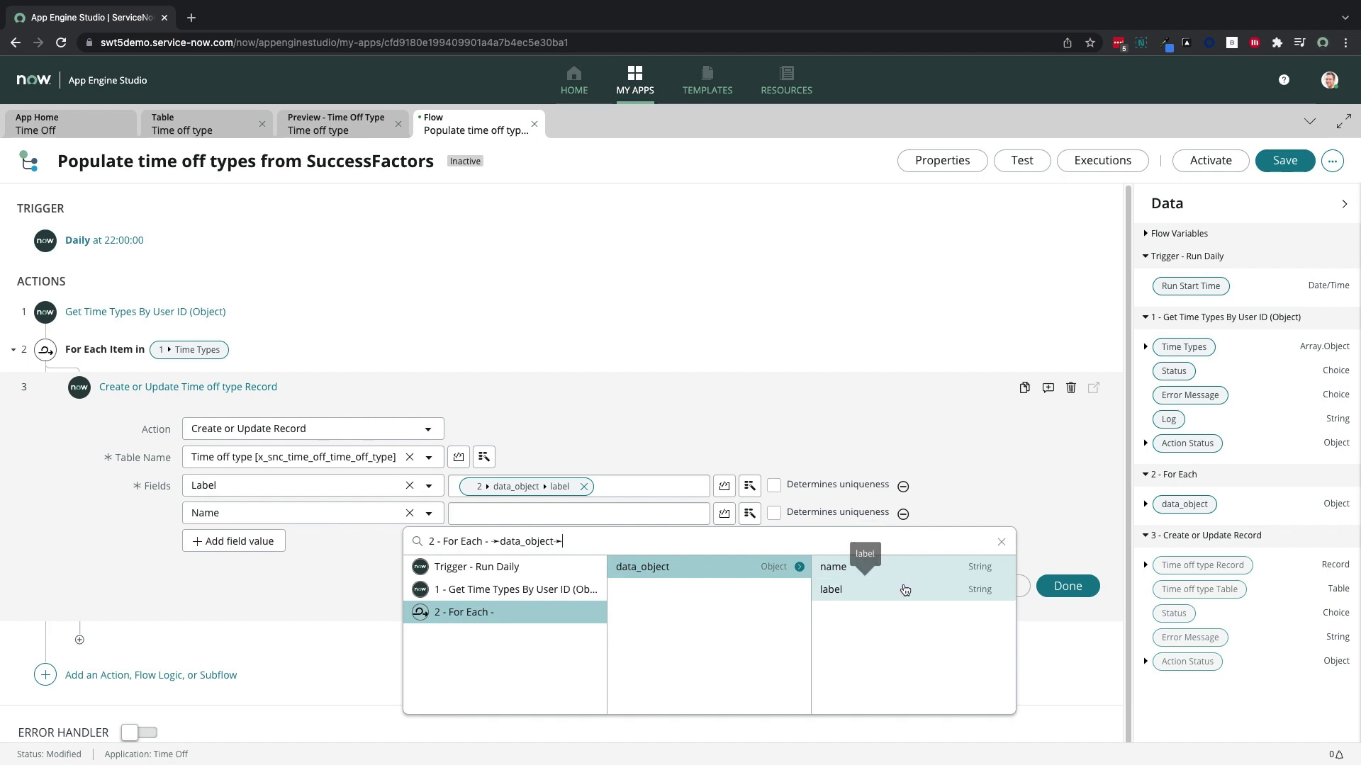
left_click(886, 568)
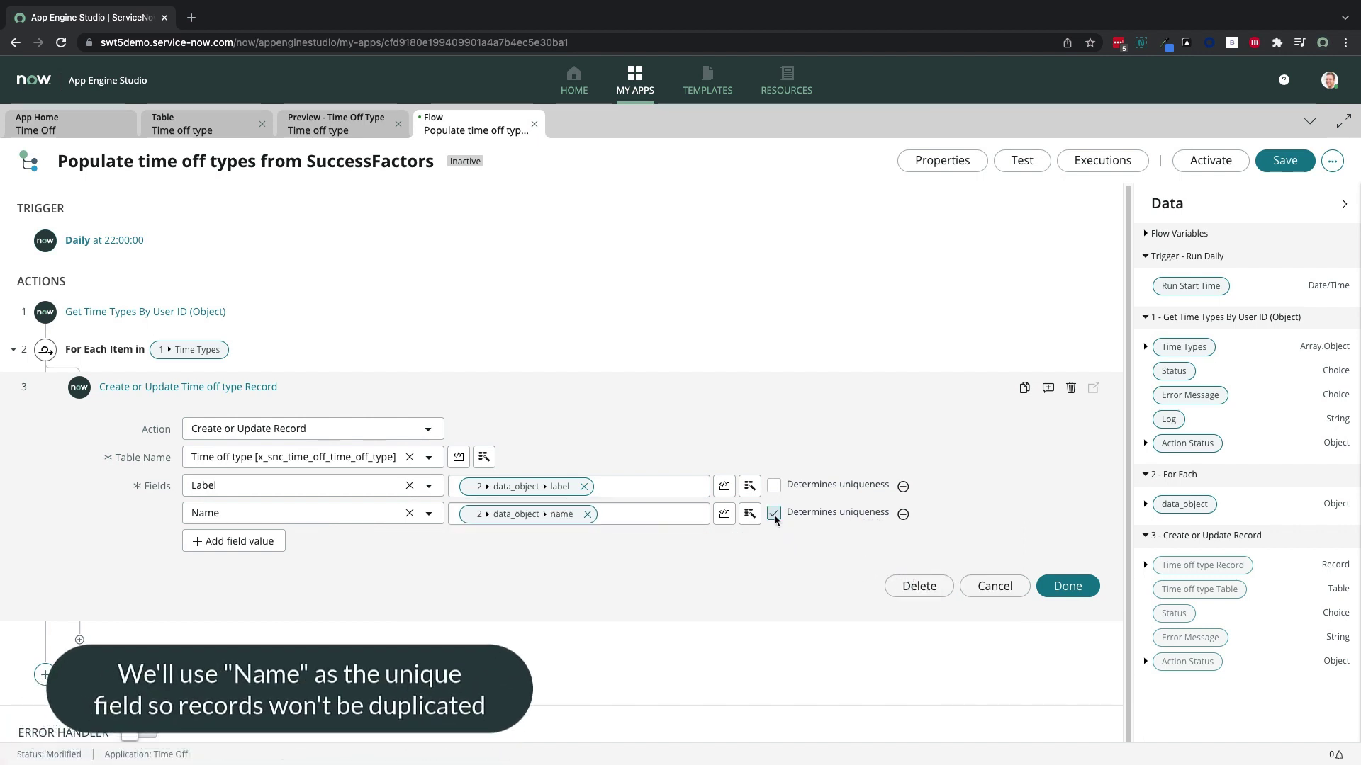
left_click(1049, 586)
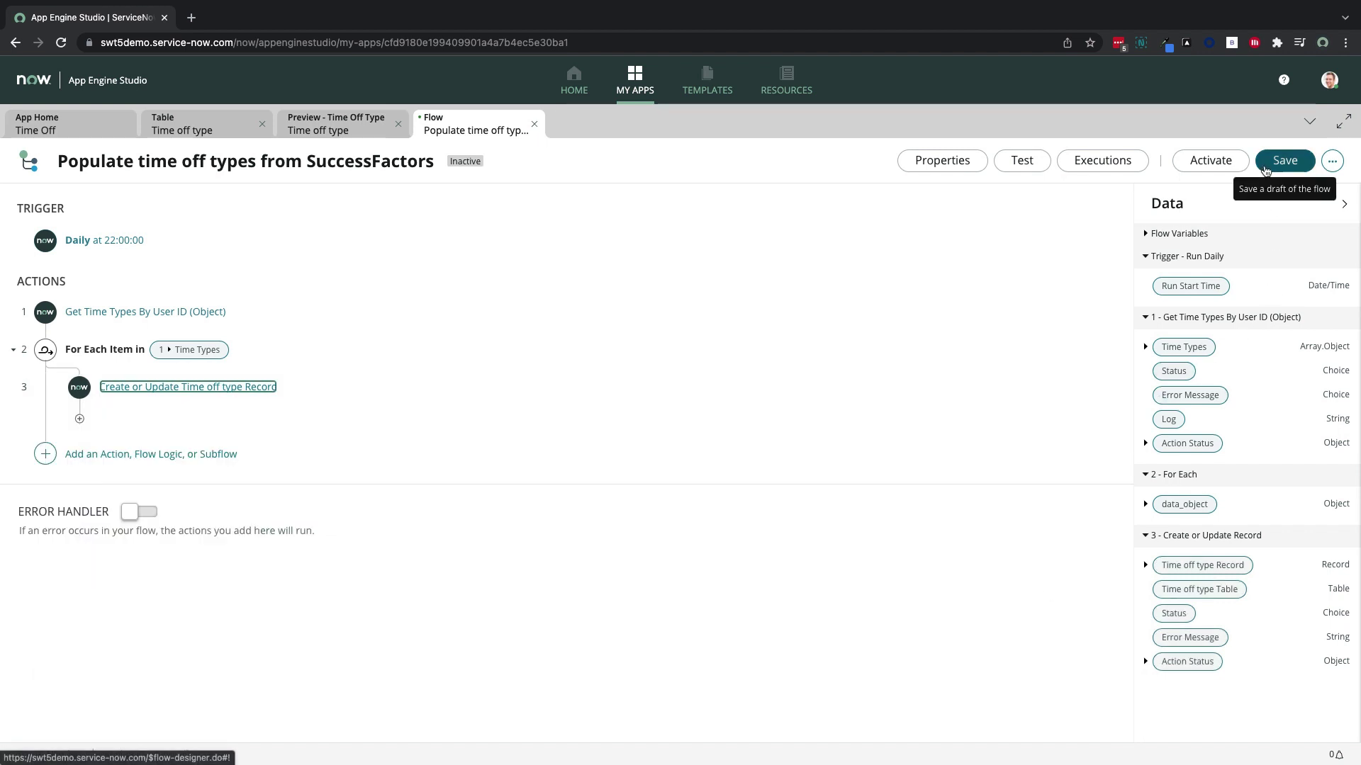
Save the flow, run a test, and view the execution details
left_click(1284, 161)
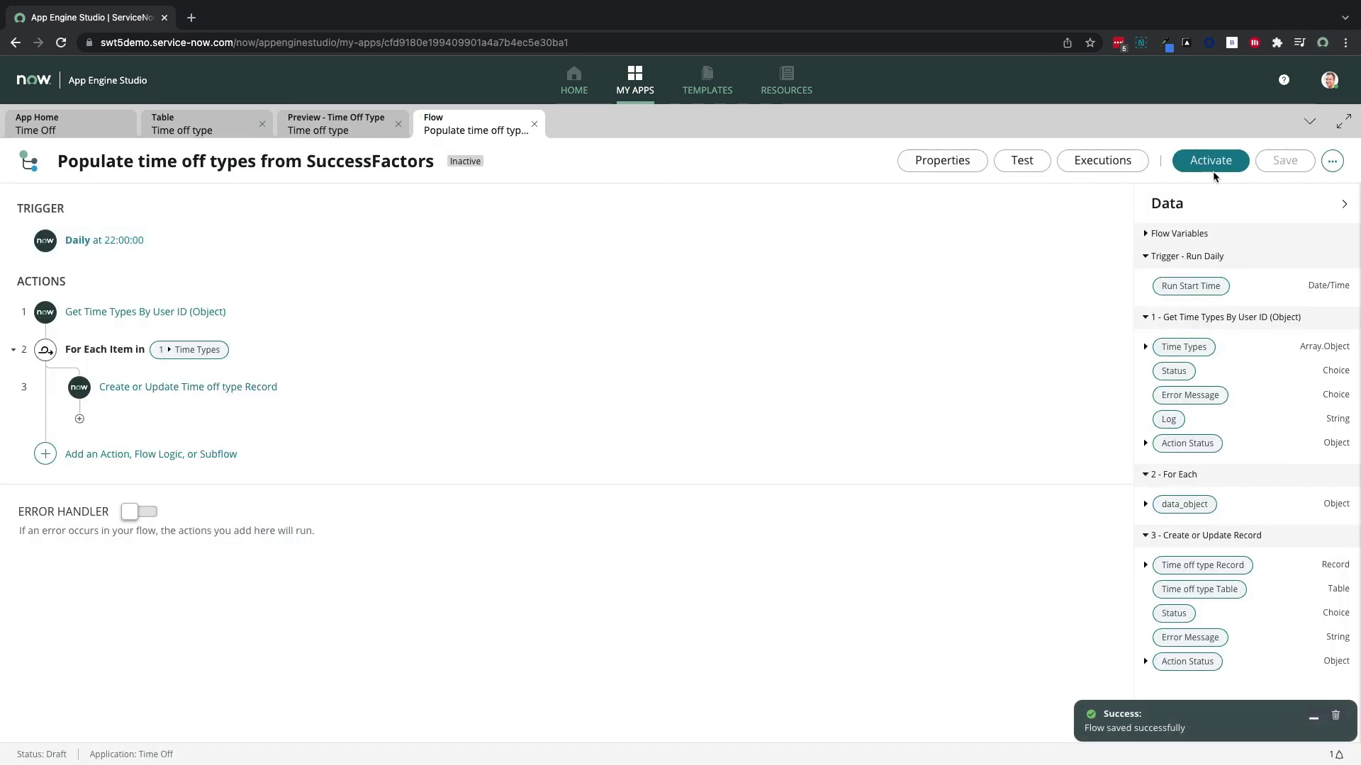
left_click(1040, 167)
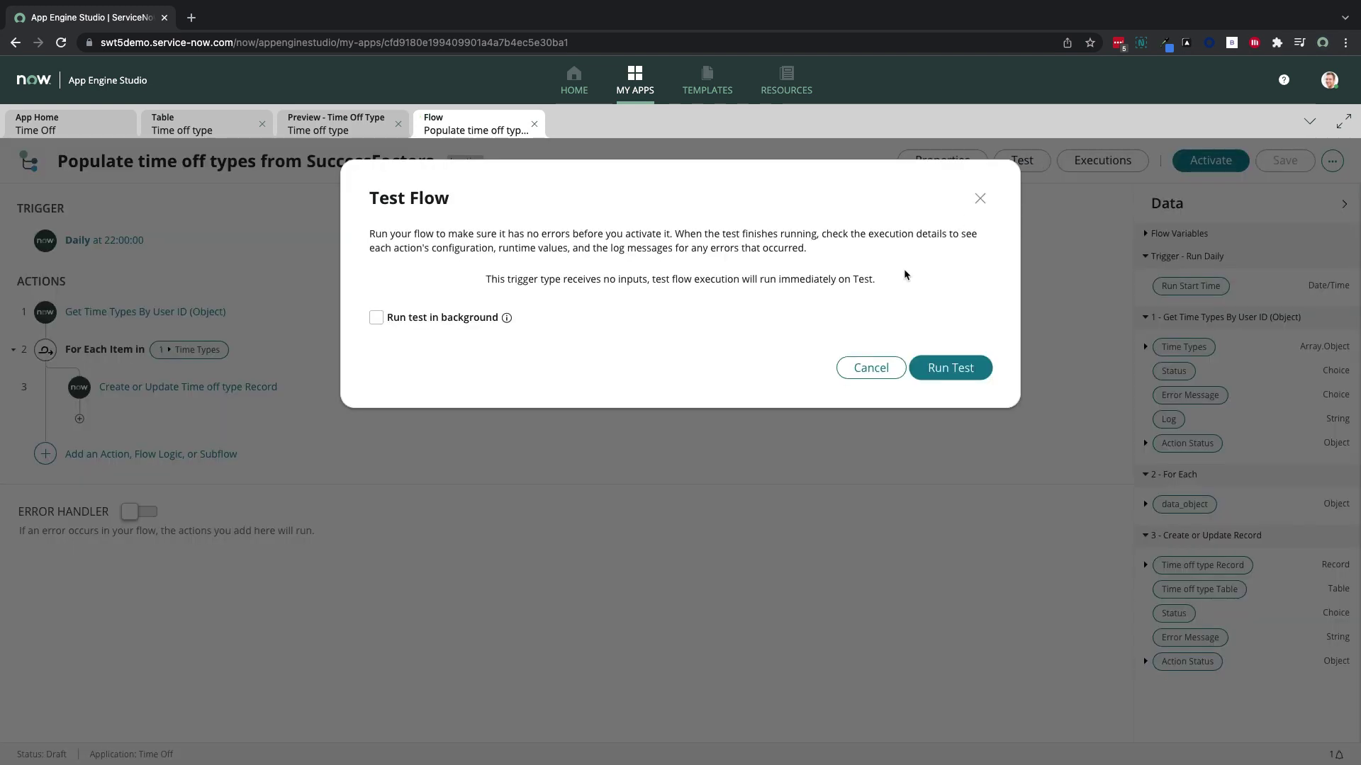
left_click(950, 368)
left_click(801, 317)
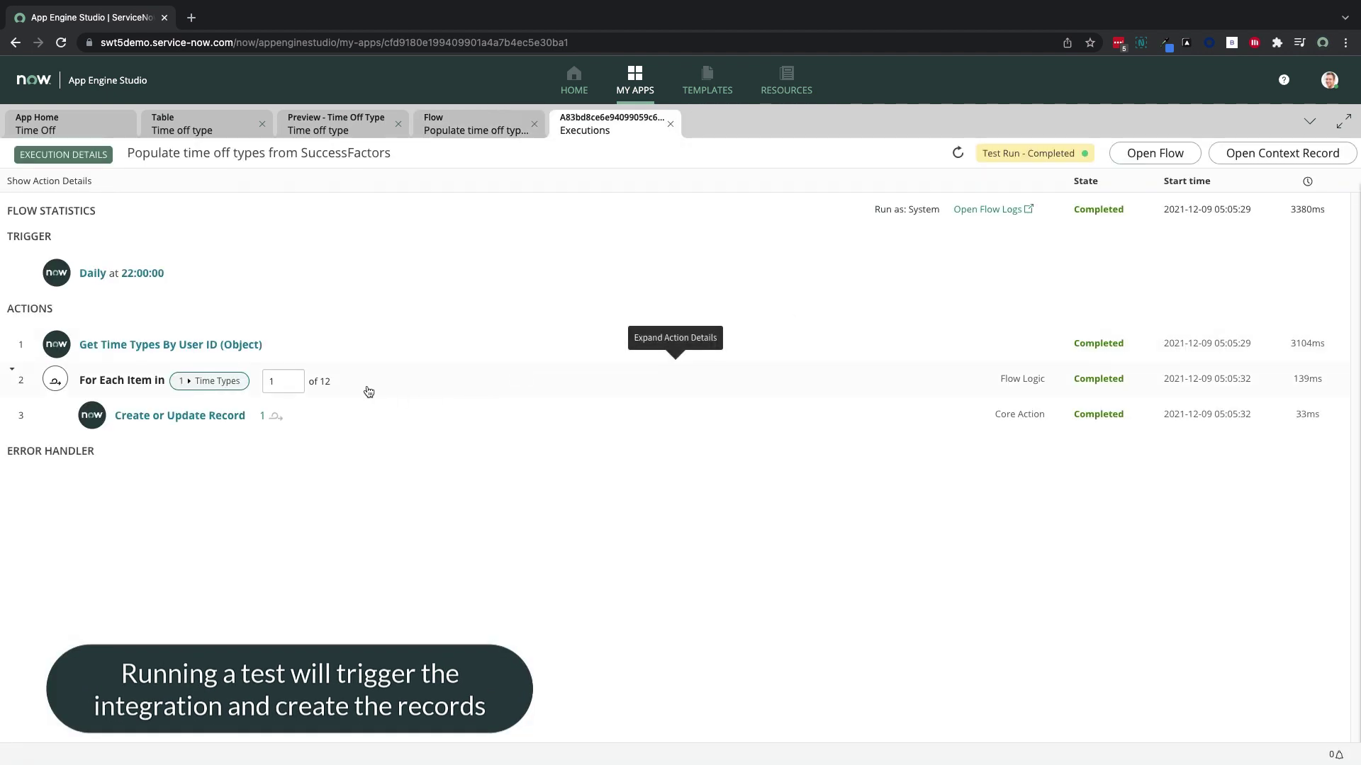
Refresh the Time off type list to confirm 12 imported records, then return to the app home
left_click(290, 130)
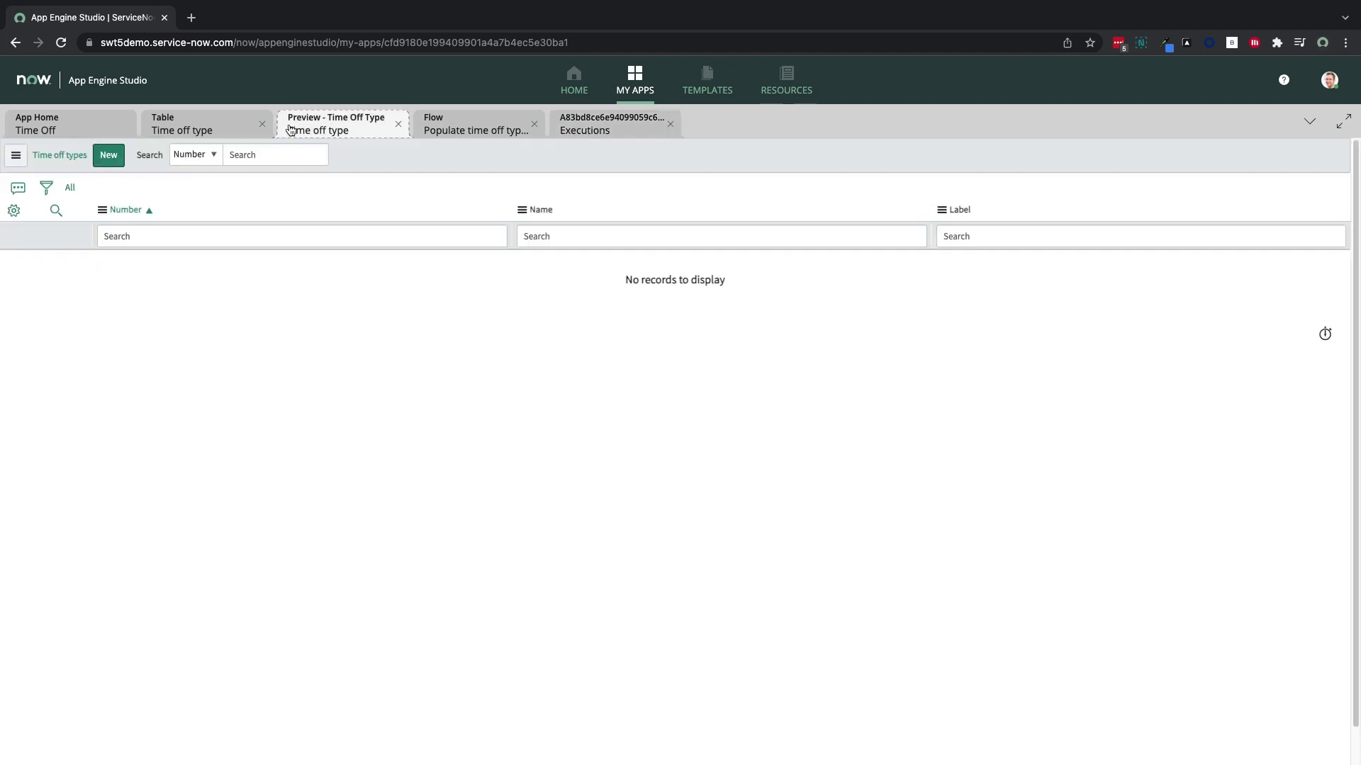
right_click(364, 164)
left_click(399, 247)
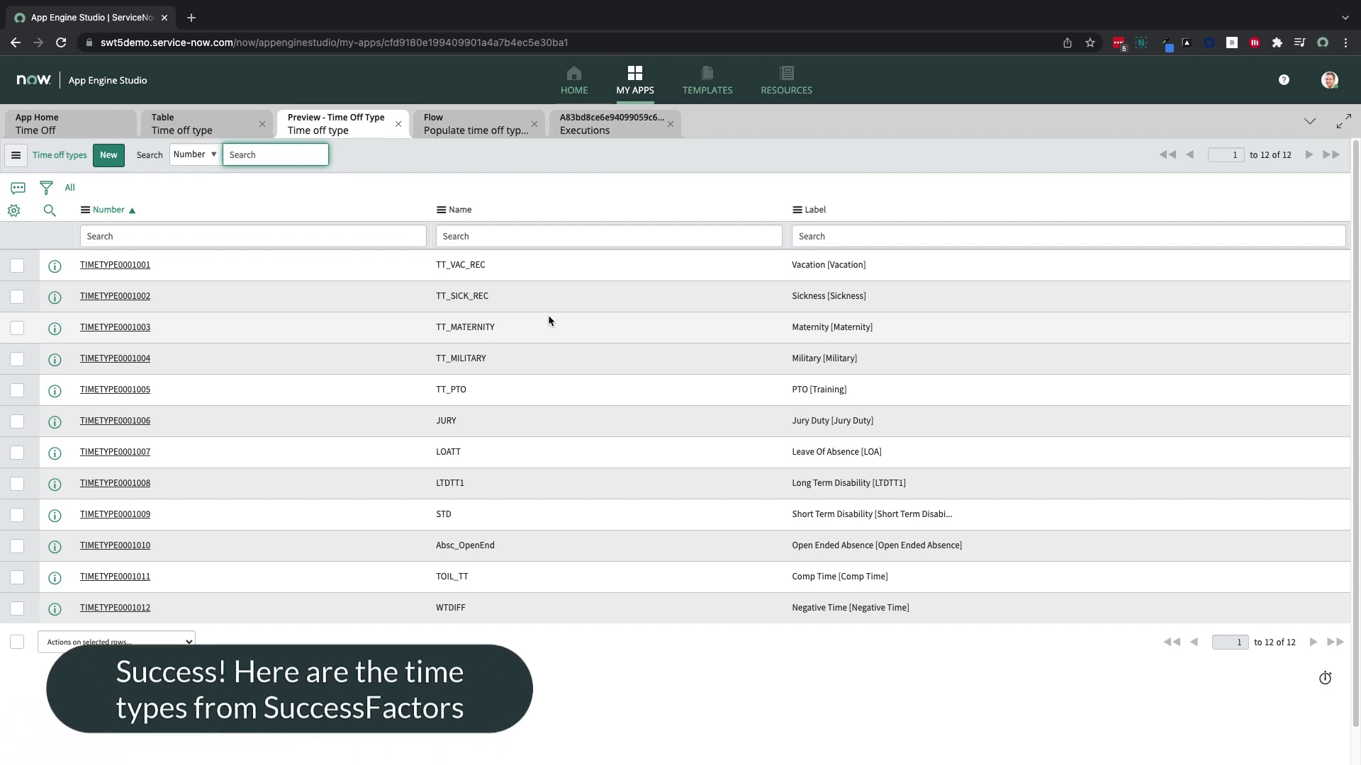
left_click(670, 125)
left_click(56, 127)
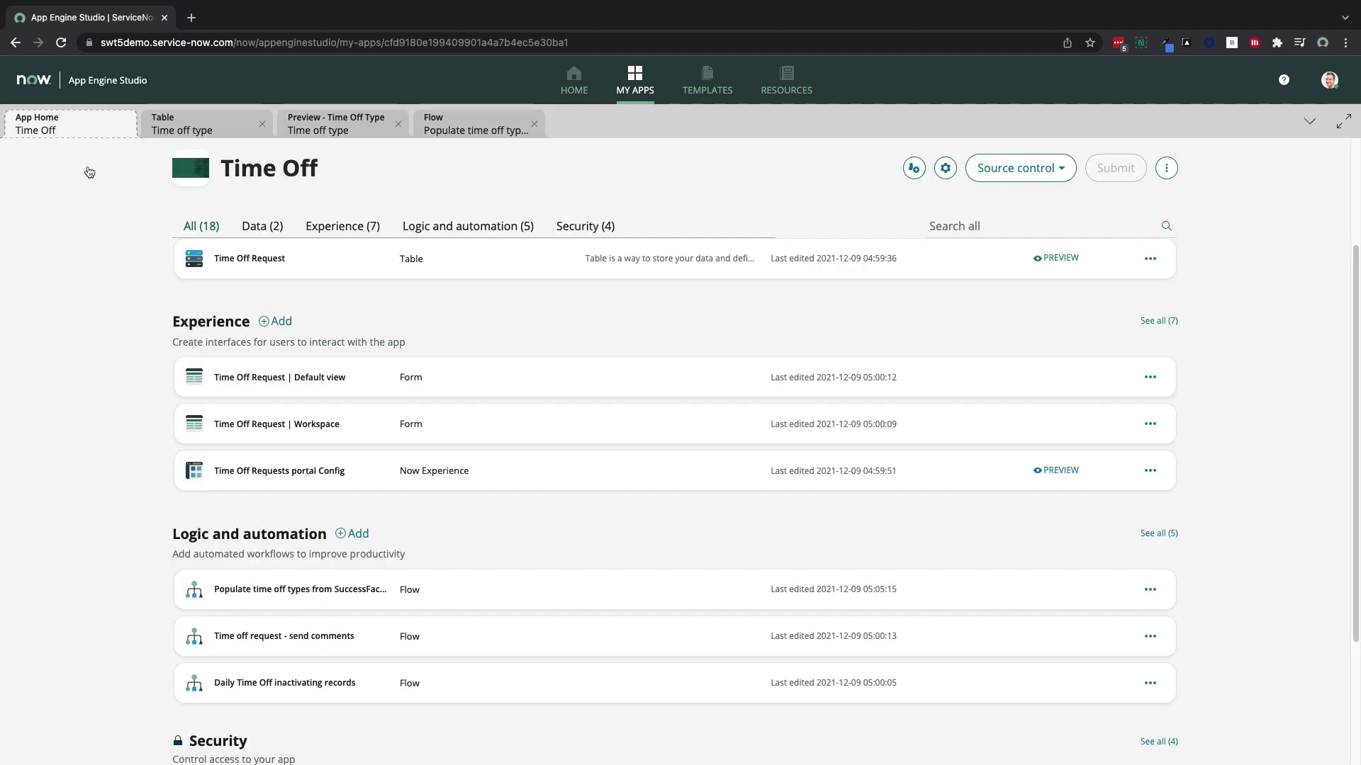
On the Time Off Request table, add a new field labelled 'Time off type'
left_click(232, 343)
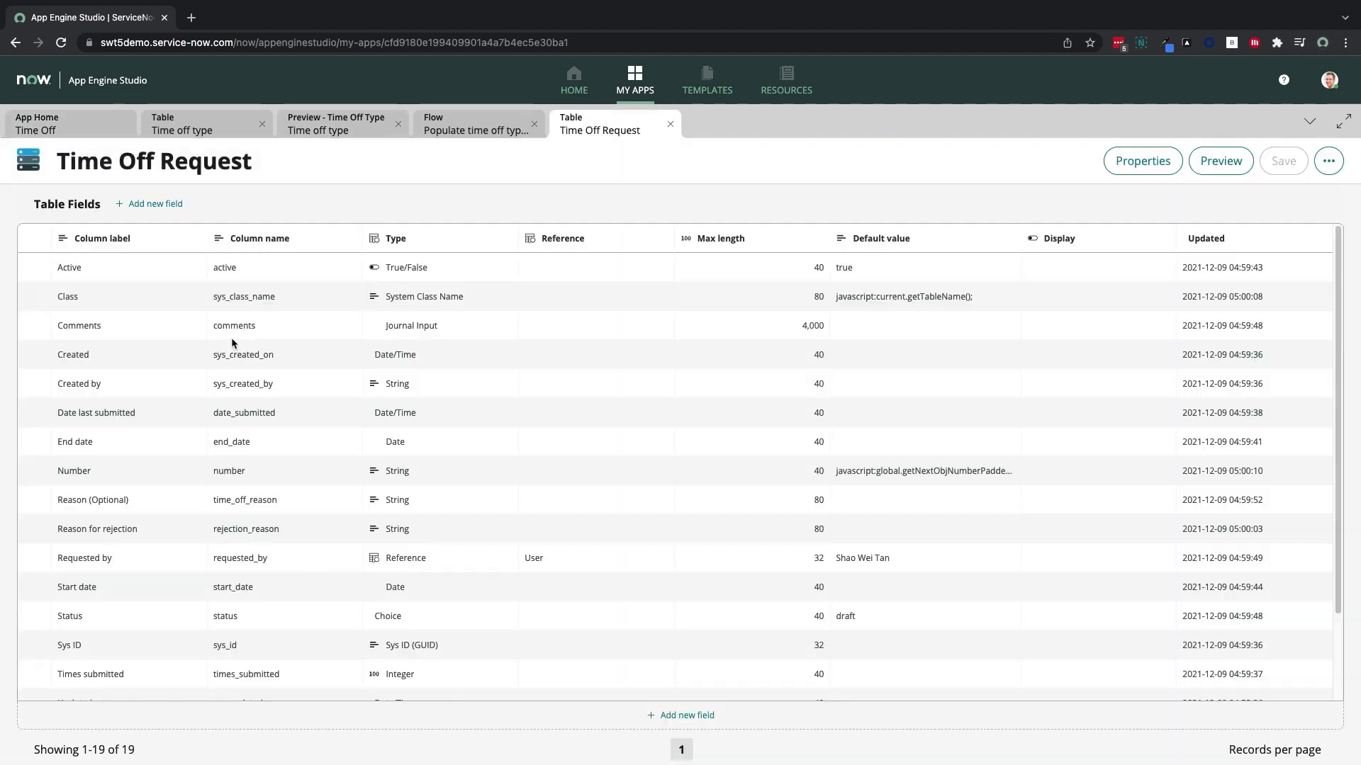
scroll(312, 558, "down", 5)
left_click(681, 716)
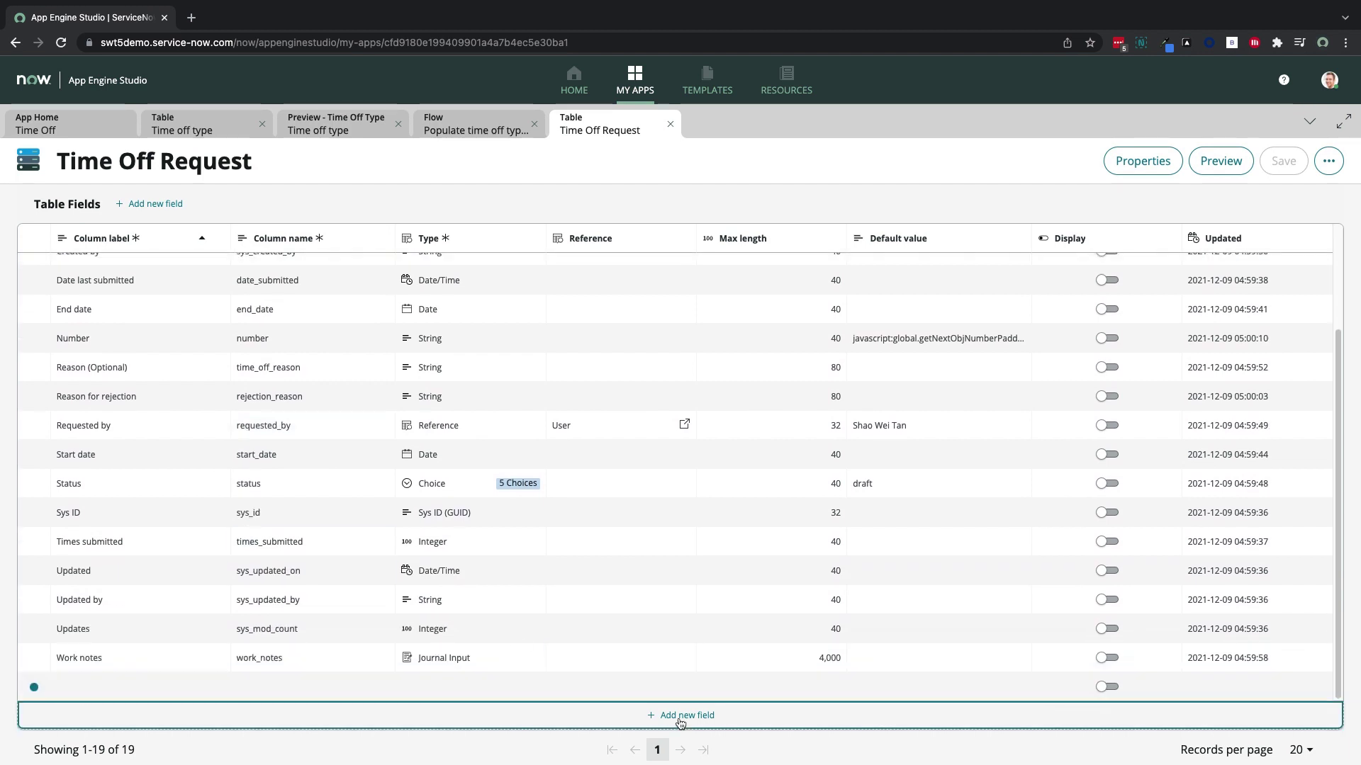
type("Time off type")
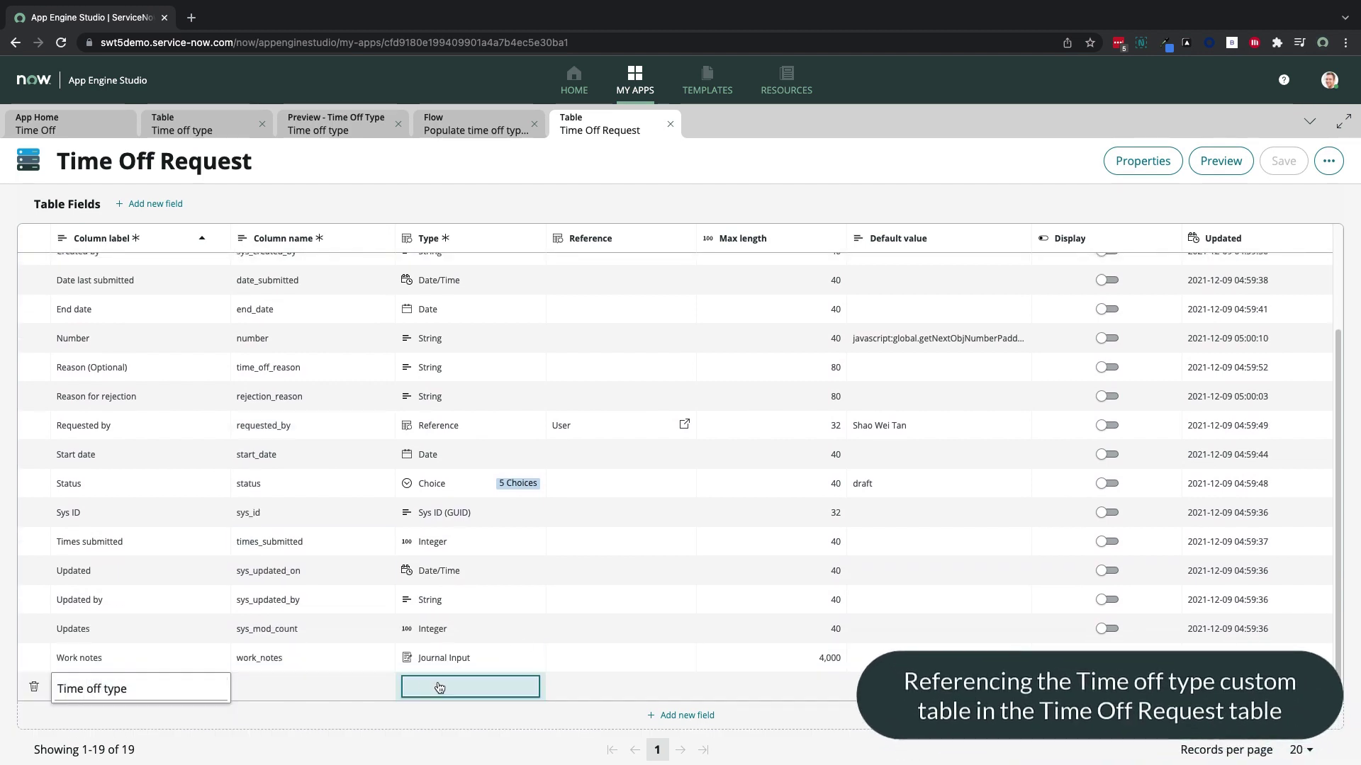
left_click(440, 688)
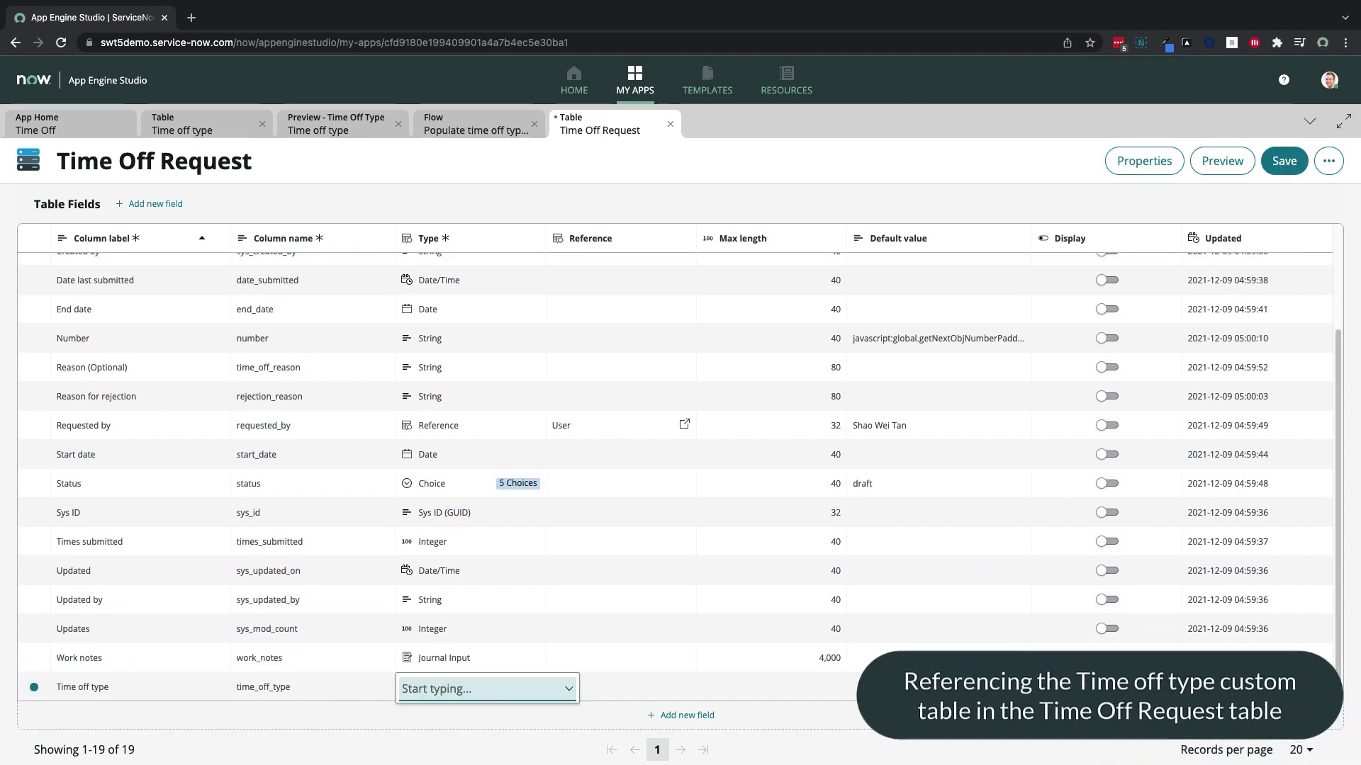
Make the field a Reference to the Time off type table and save the table
type("refere")
left_click(436, 736)
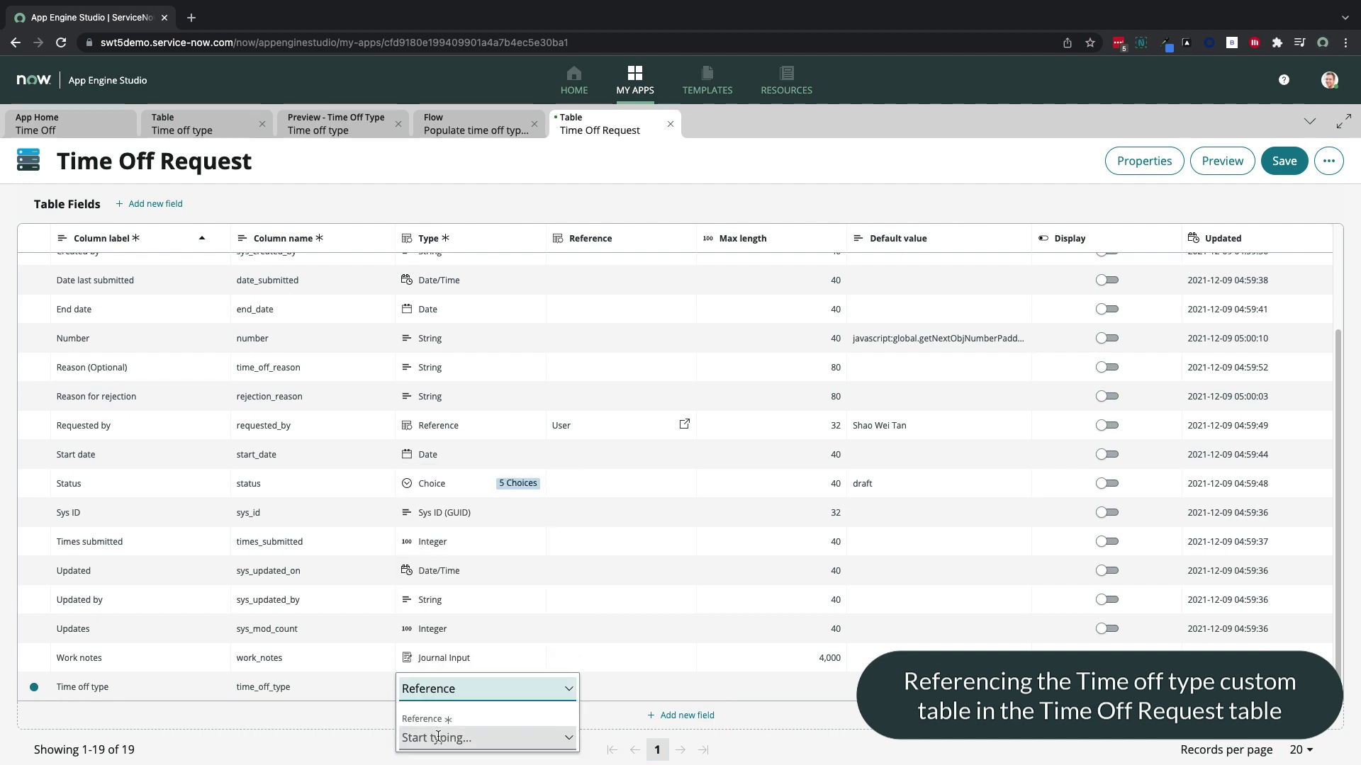
left_click(437, 737)
type("time off")
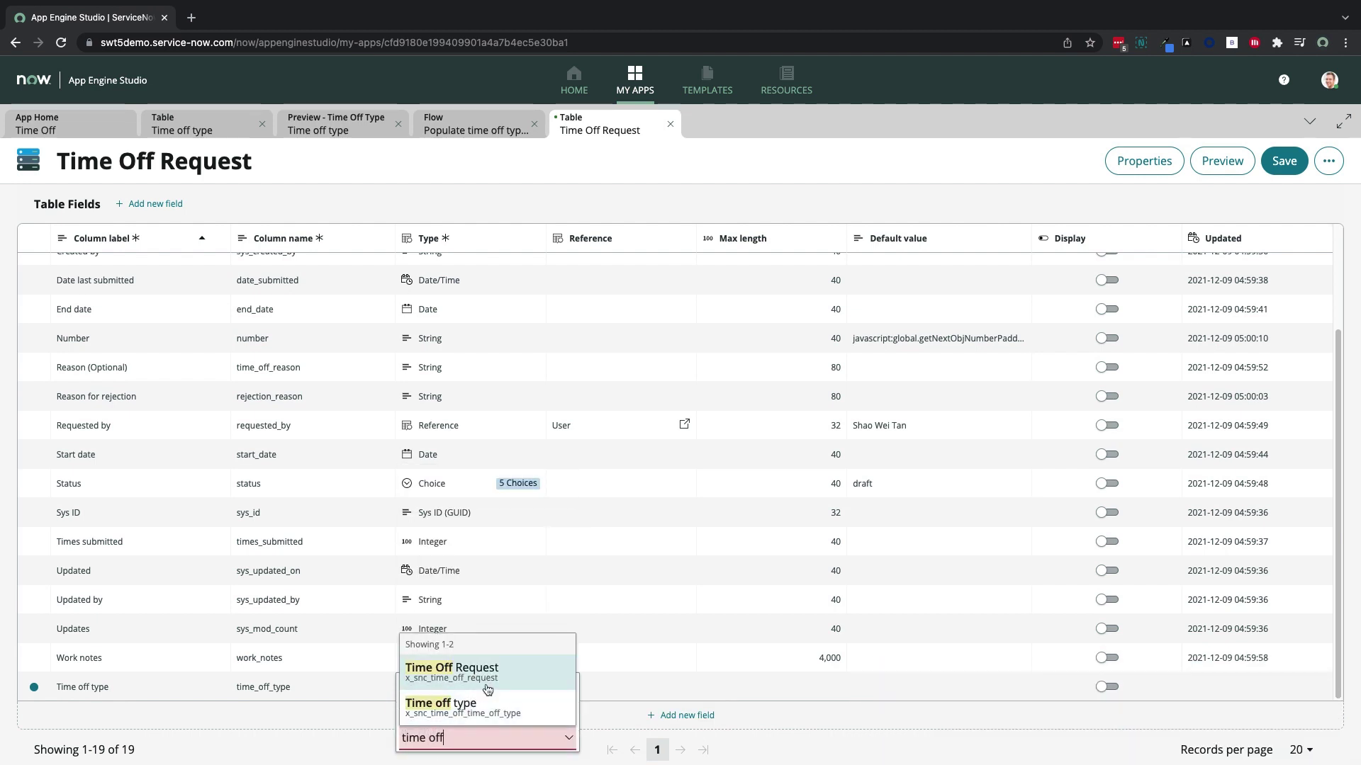
left_click(475, 706)
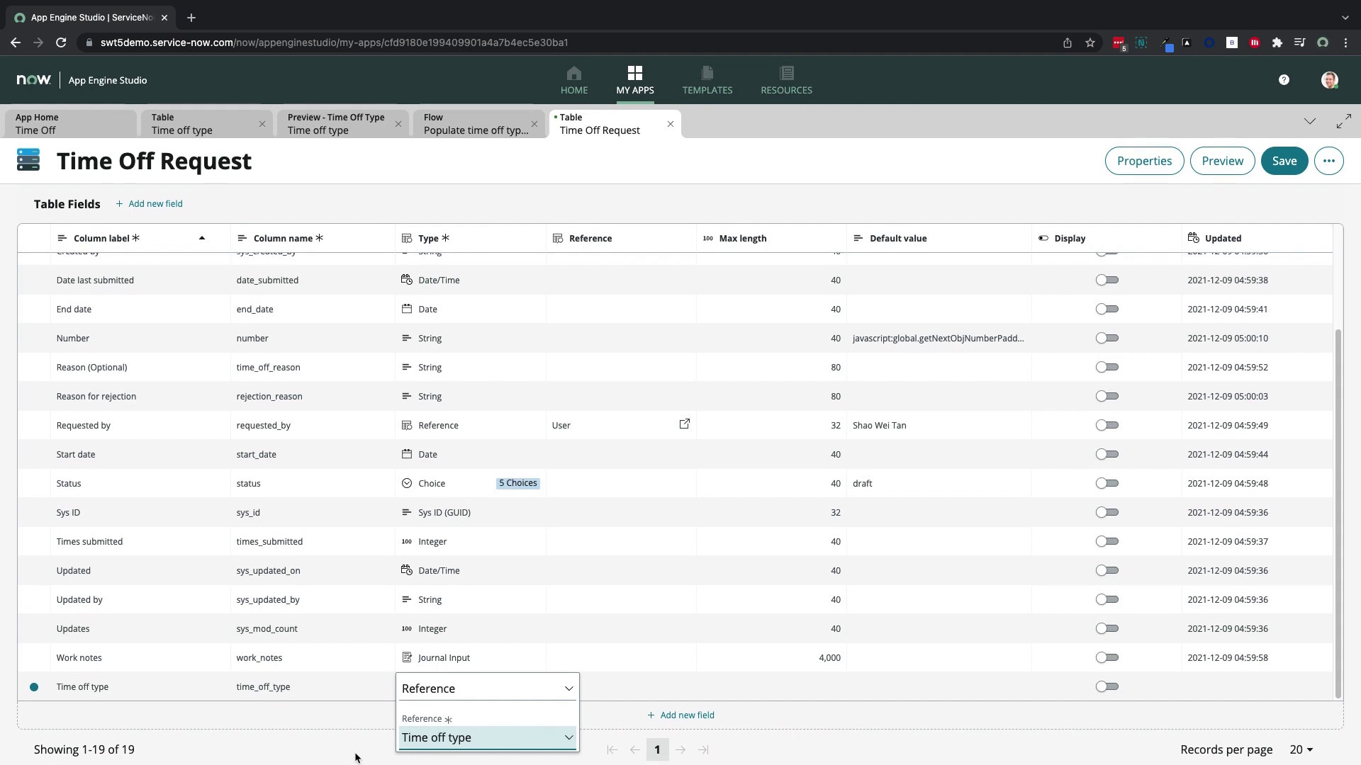
left_click(357, 755)
left_click(1284, 161)
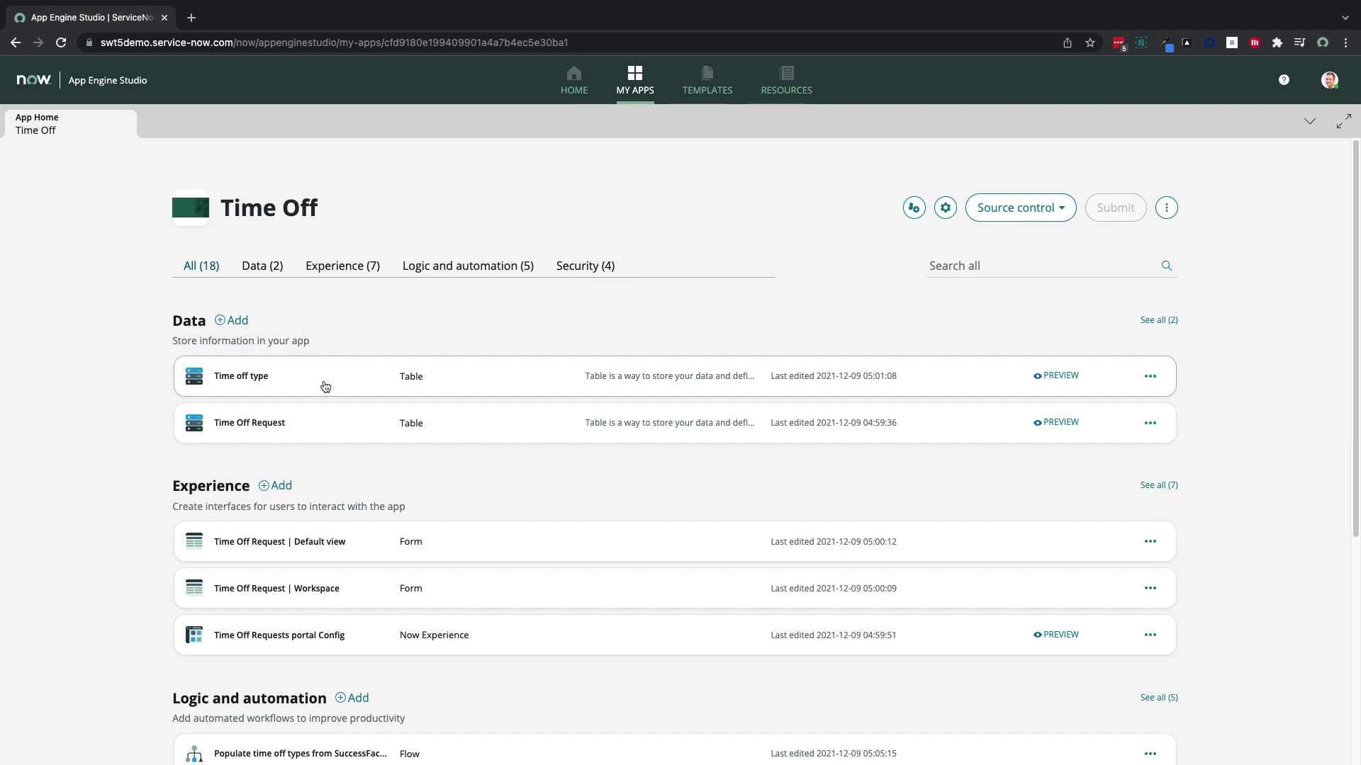
scroll(324, 386, "down", 4)
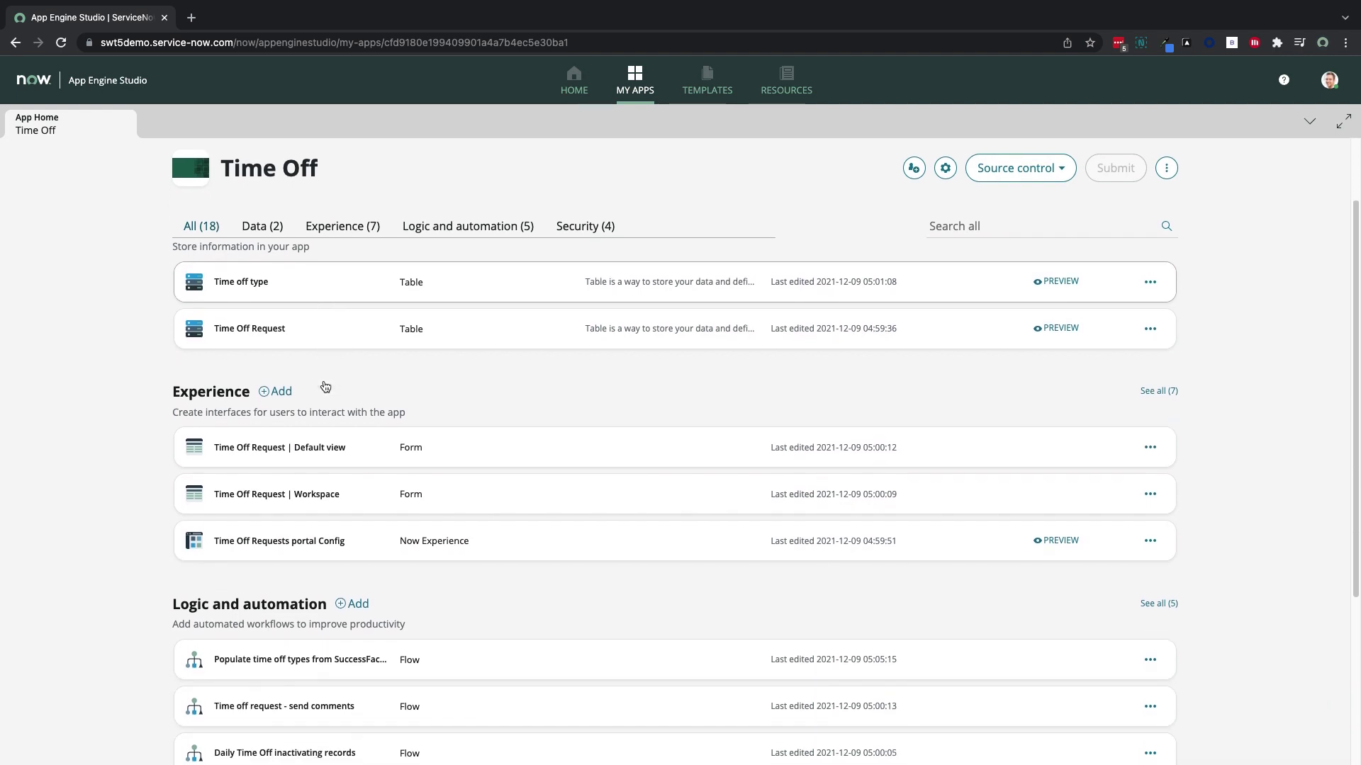
Create the from-scratch flow 'Create time off request in SuccessFactors' running as System User, then open it
scroll(325, 385, "down", 1)
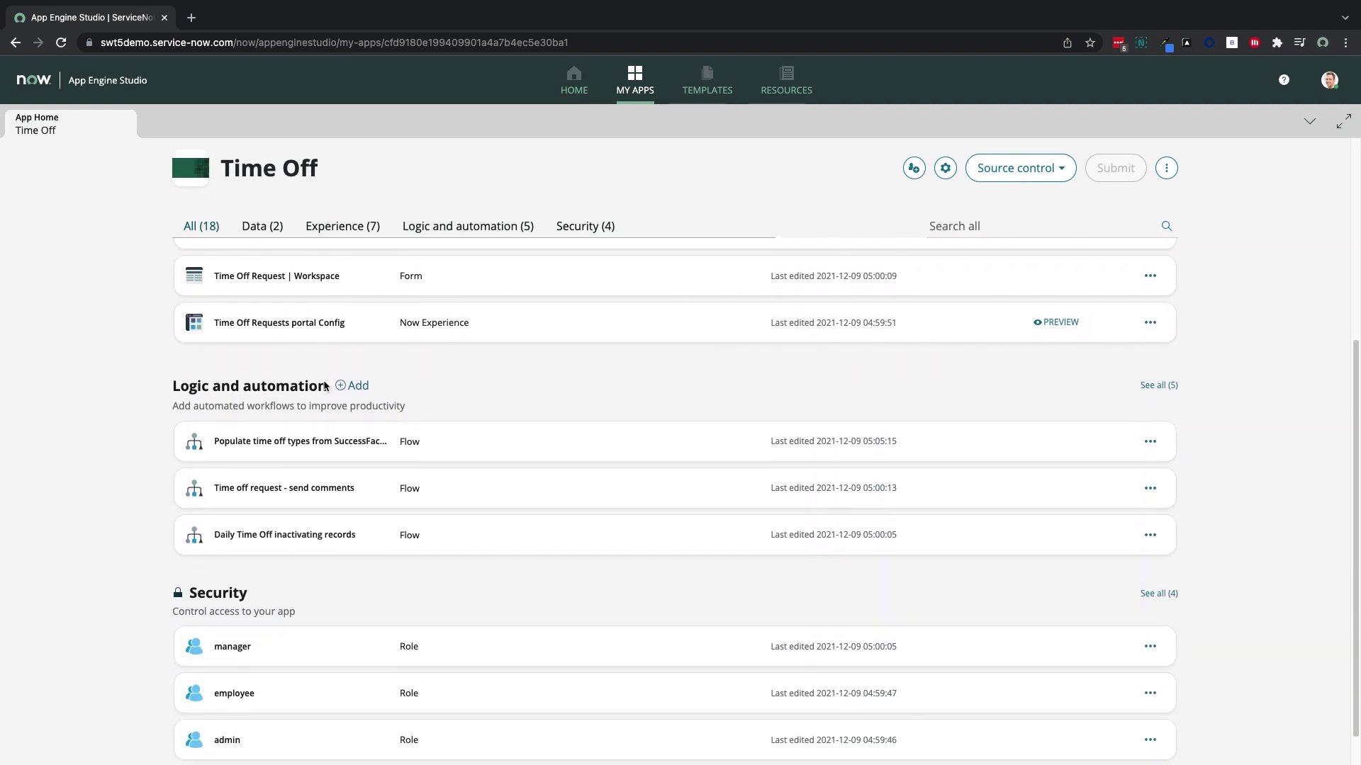
left_click(356, 390)
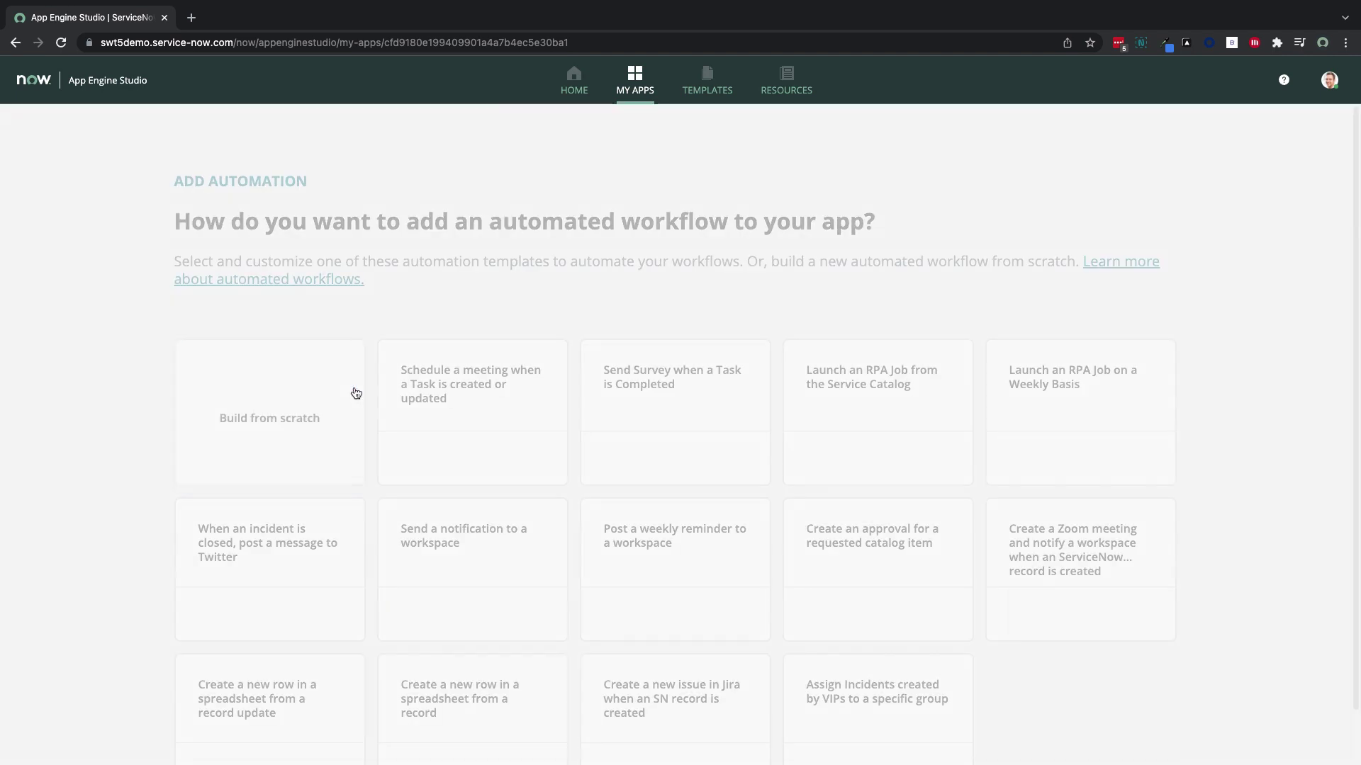
left_click(356, 393)
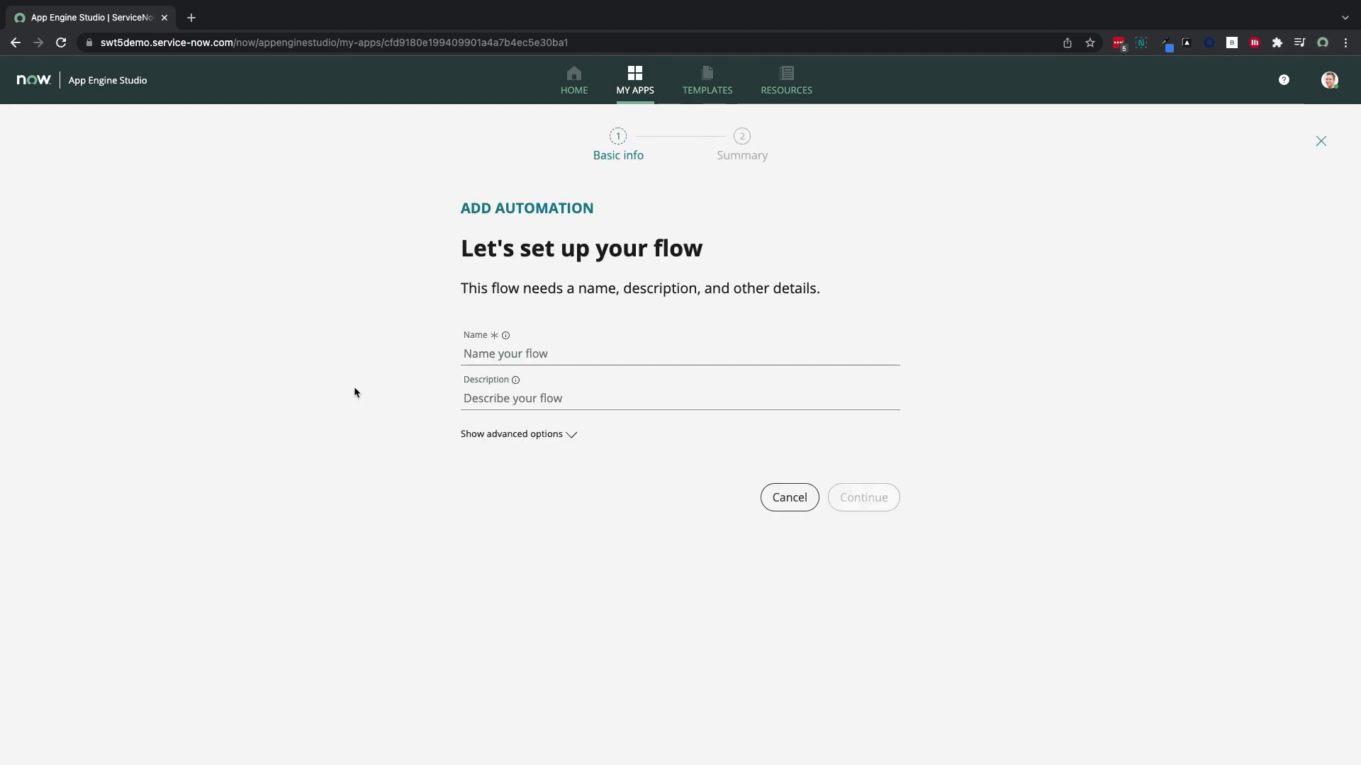
left_click(469, 354)
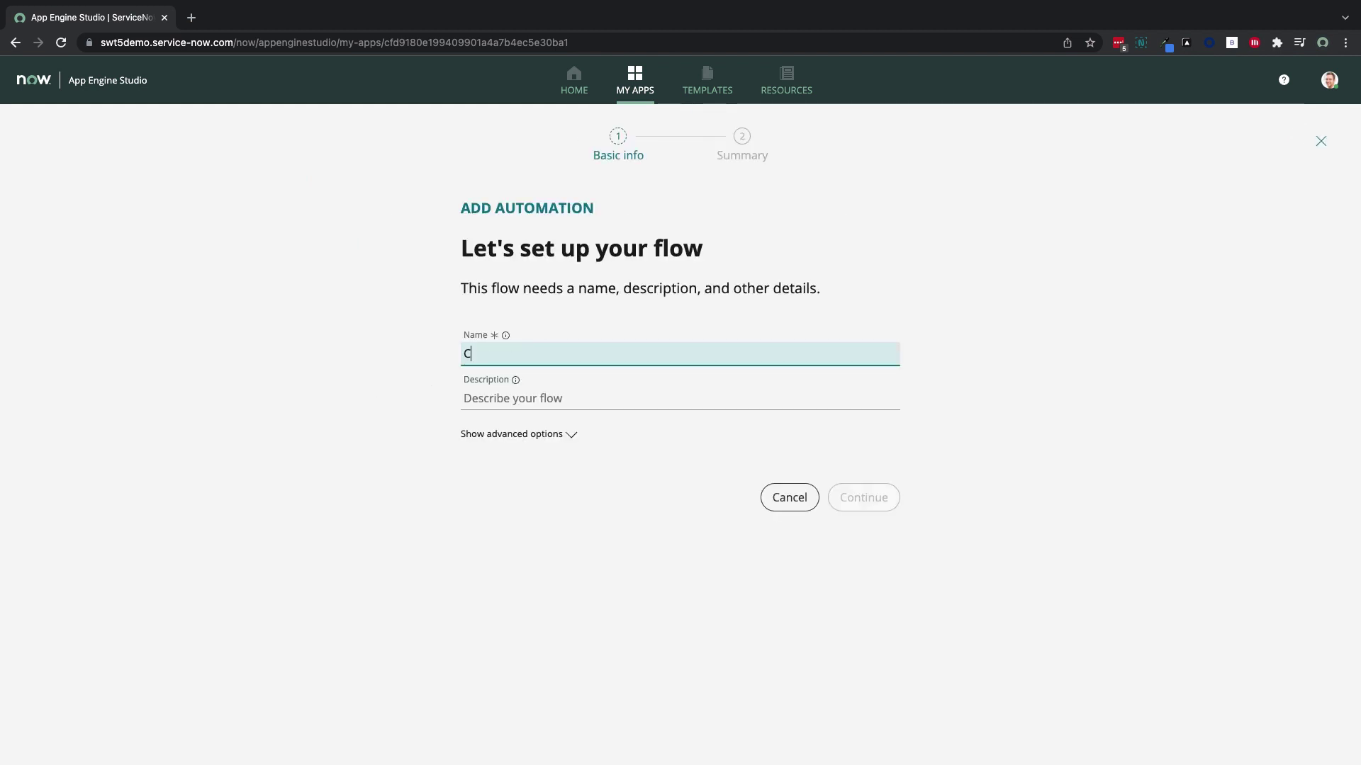
type("Create time off request in SuccessFactors")
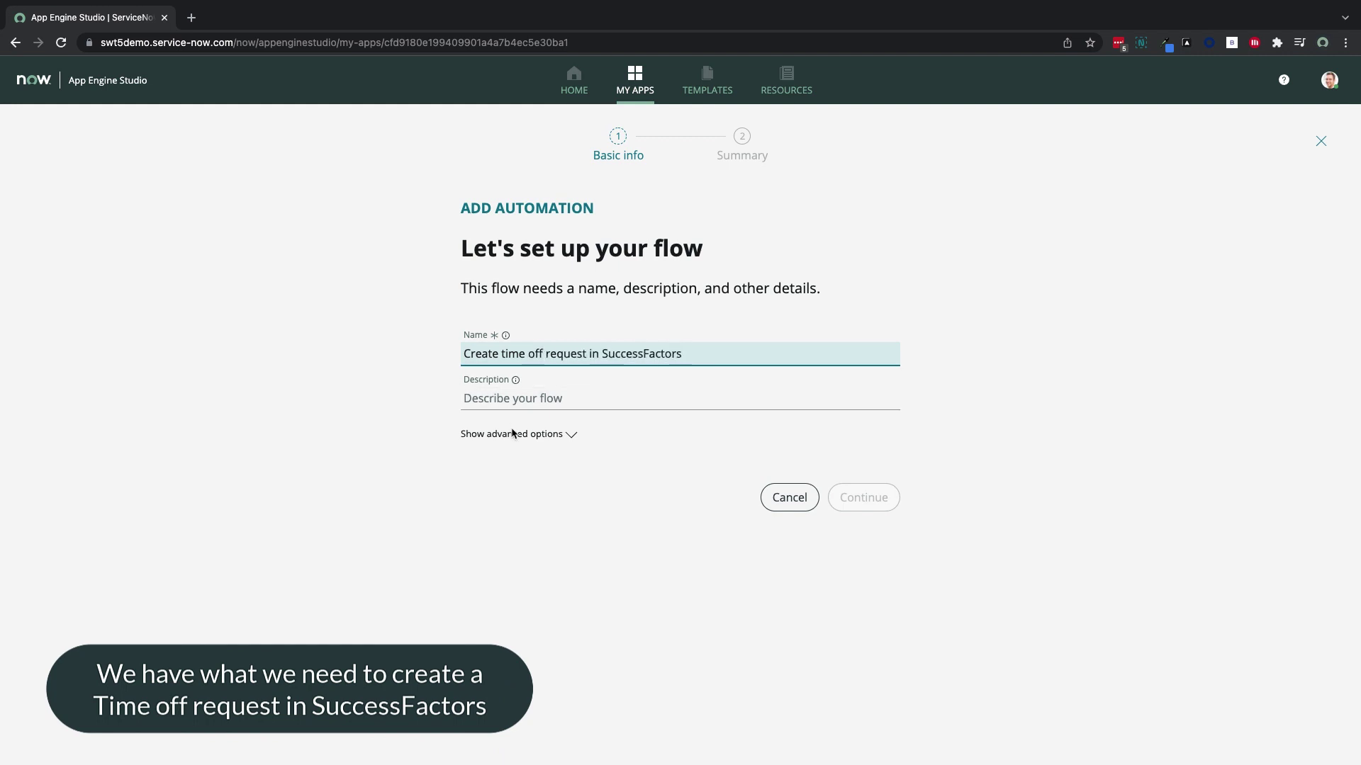
left_click(516, 435)
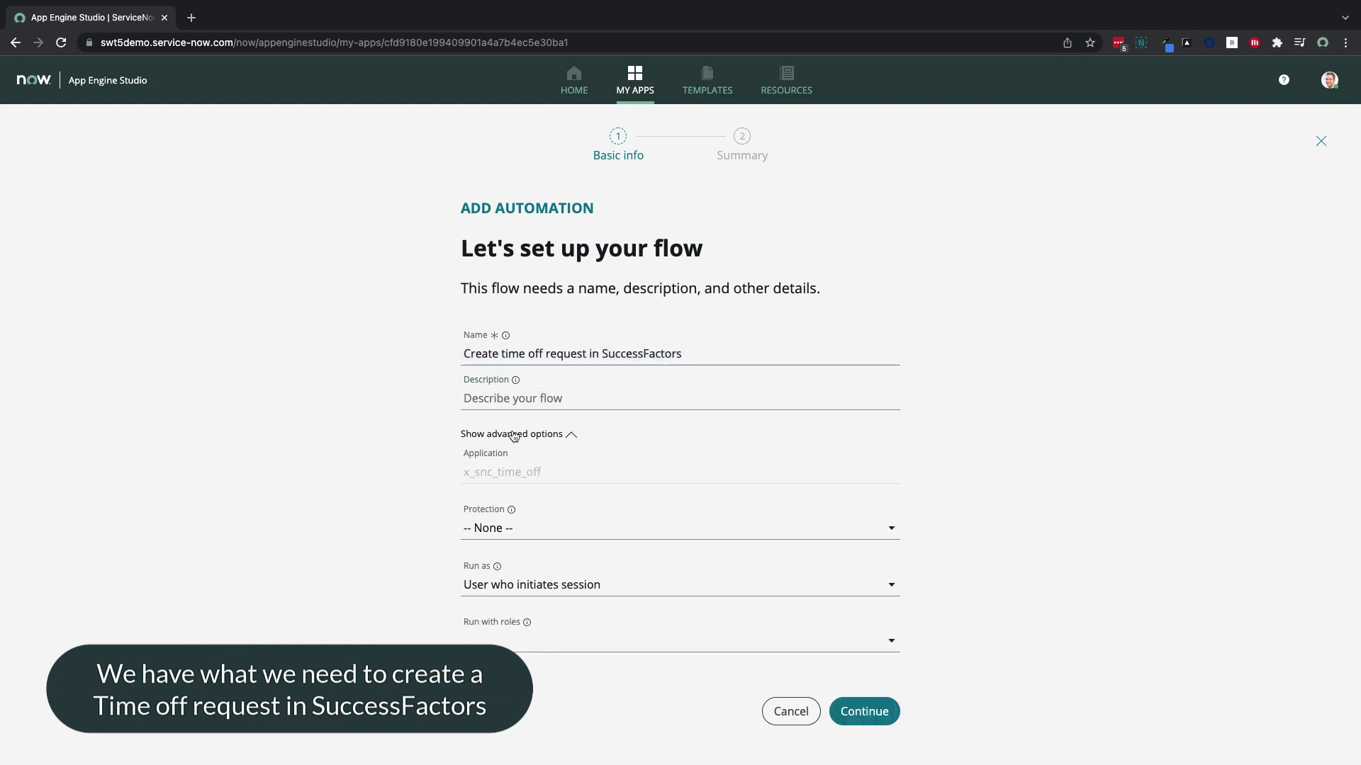
left_click(542, 585)
left_click(546, 641)
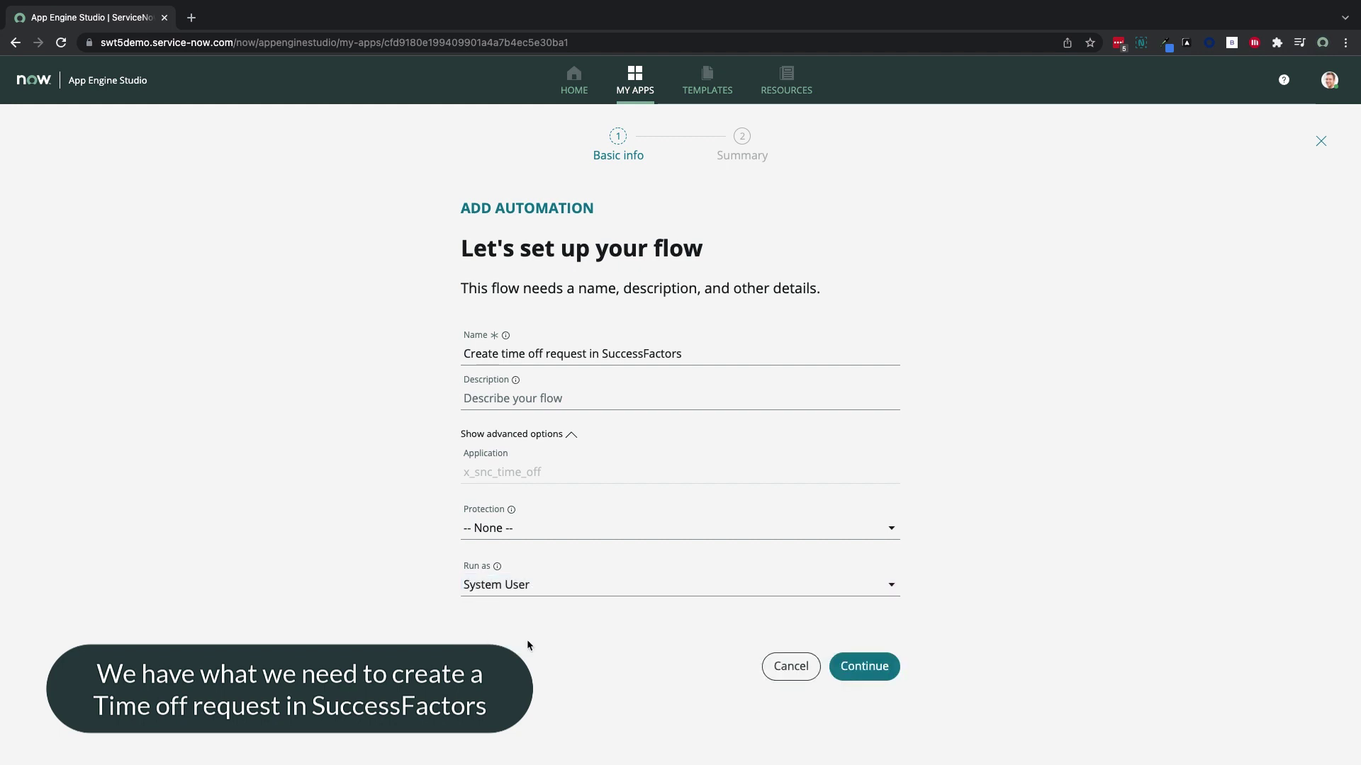
left_click(866, 712)
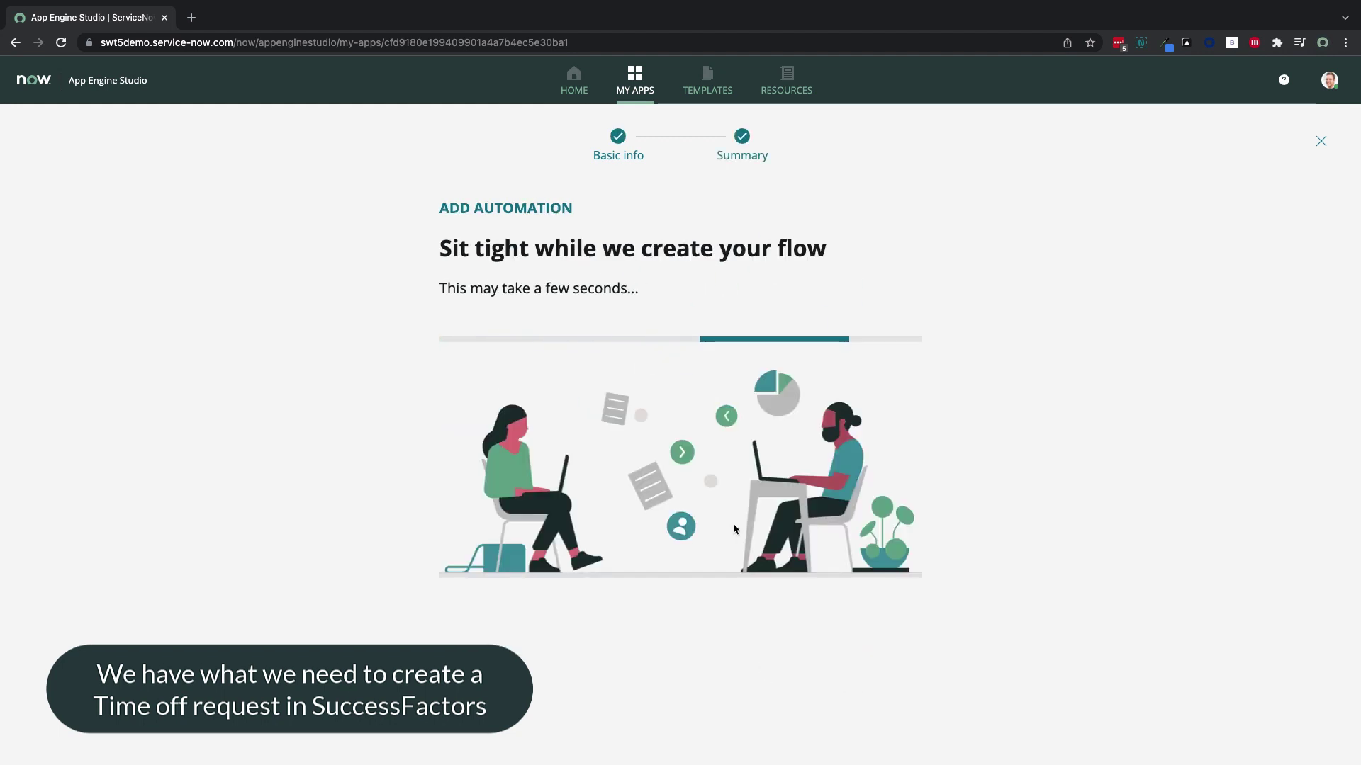
left_click(815, 504)
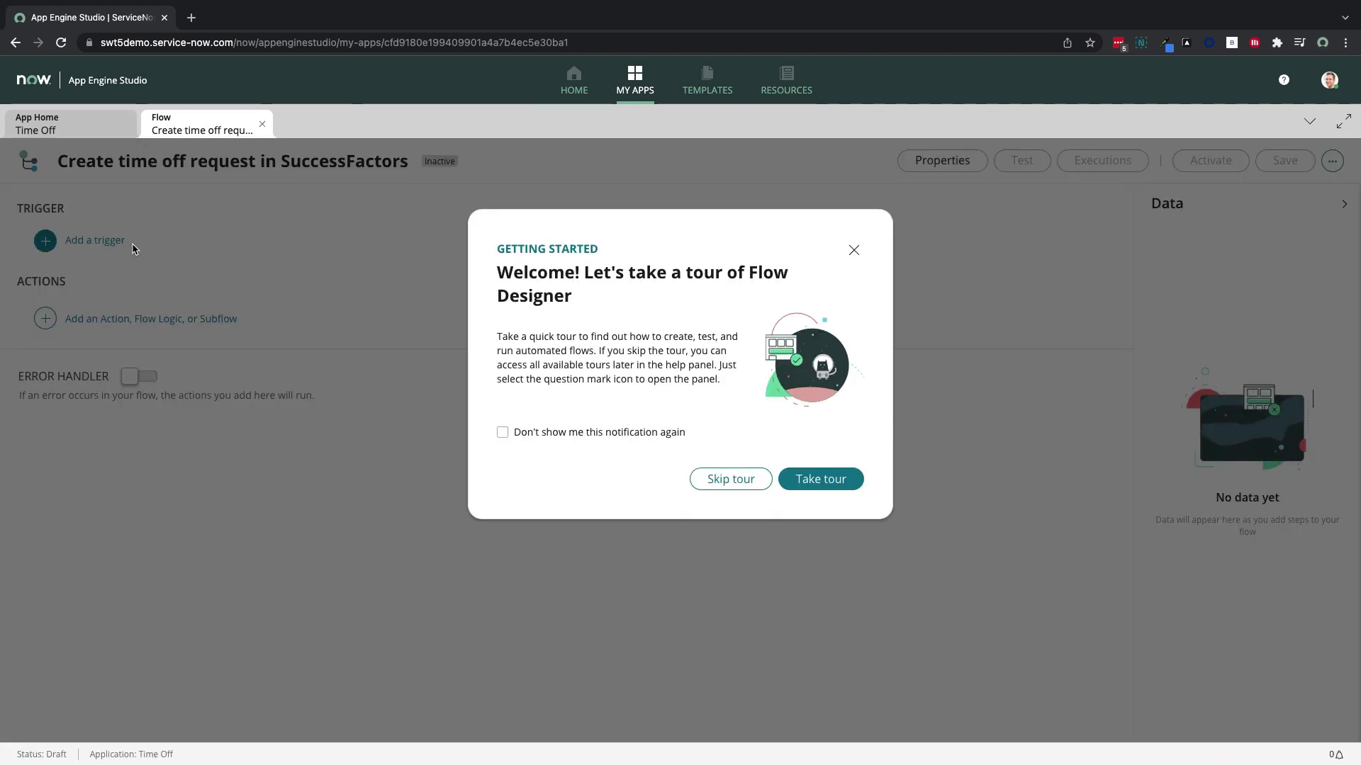
Set the flow trigger to an updated record on the Time Off Request table
left_click(739, 479)
left_click(114, 241)
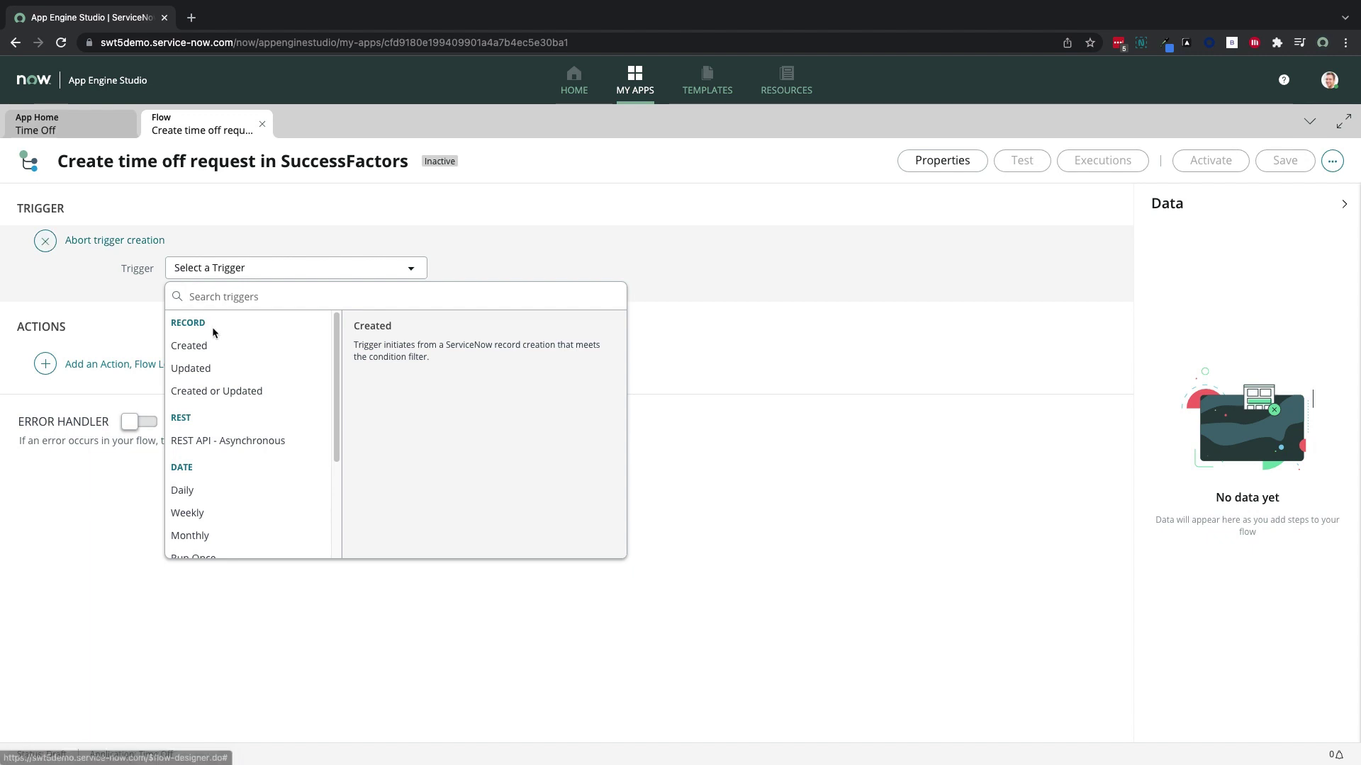
left_click(202, 369)
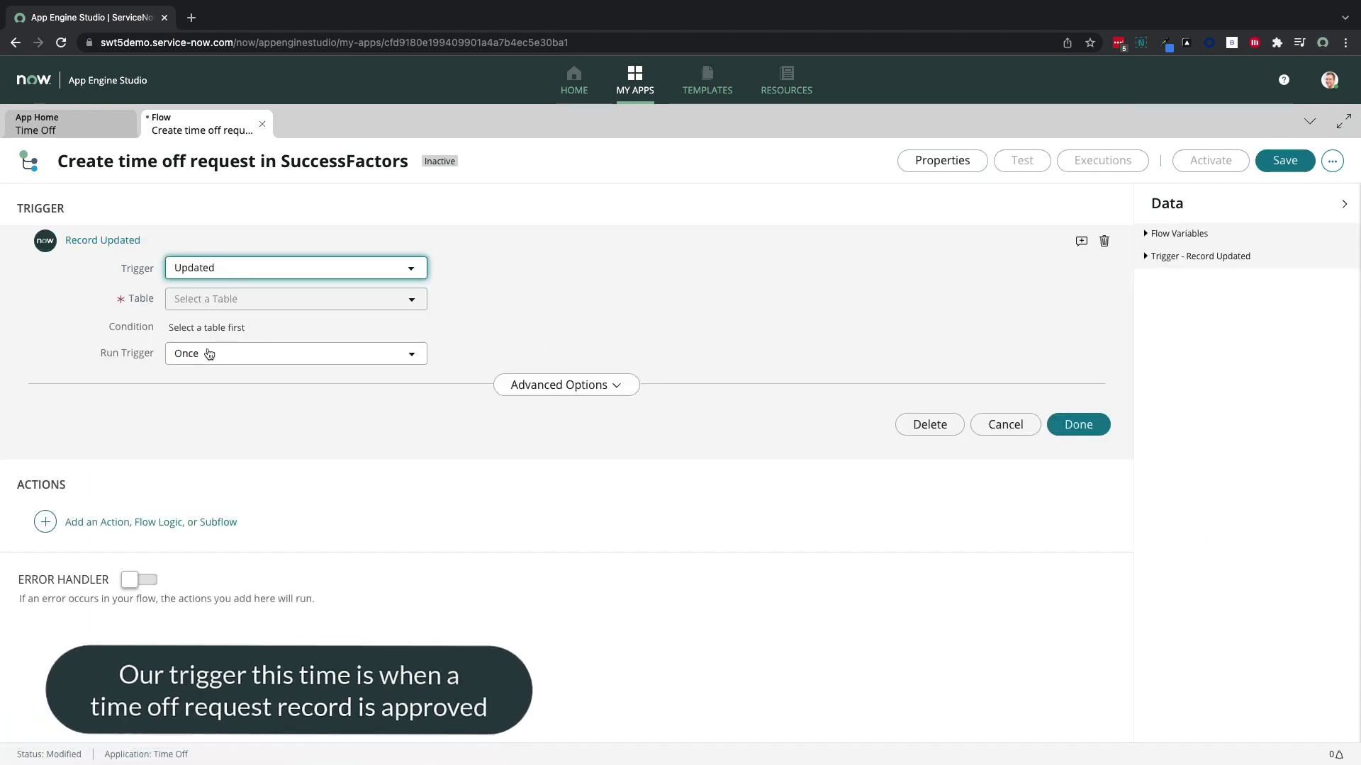
left_click(218, 302)
type("time of")
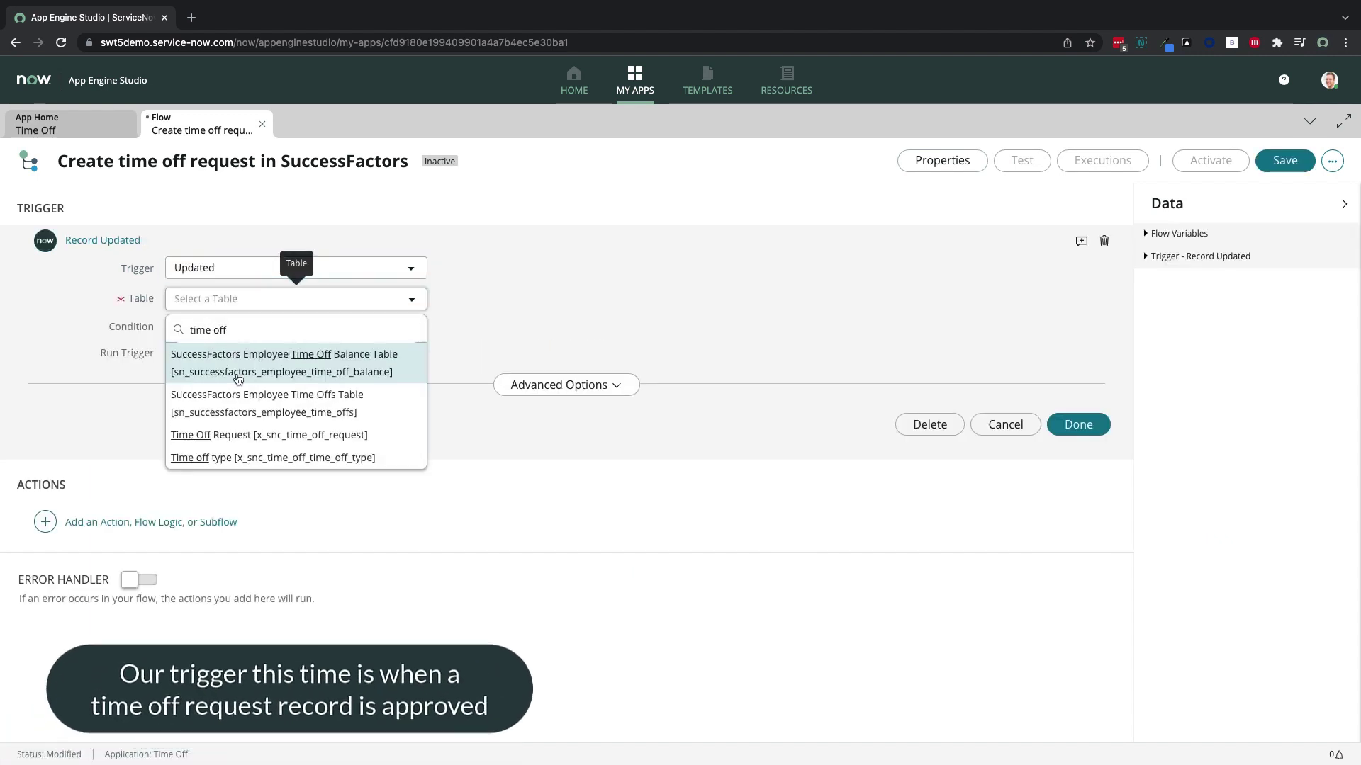
type("f")
left_click(239, 368)
Add the trigger condition Status changes to Approved
left_click(218, 328)
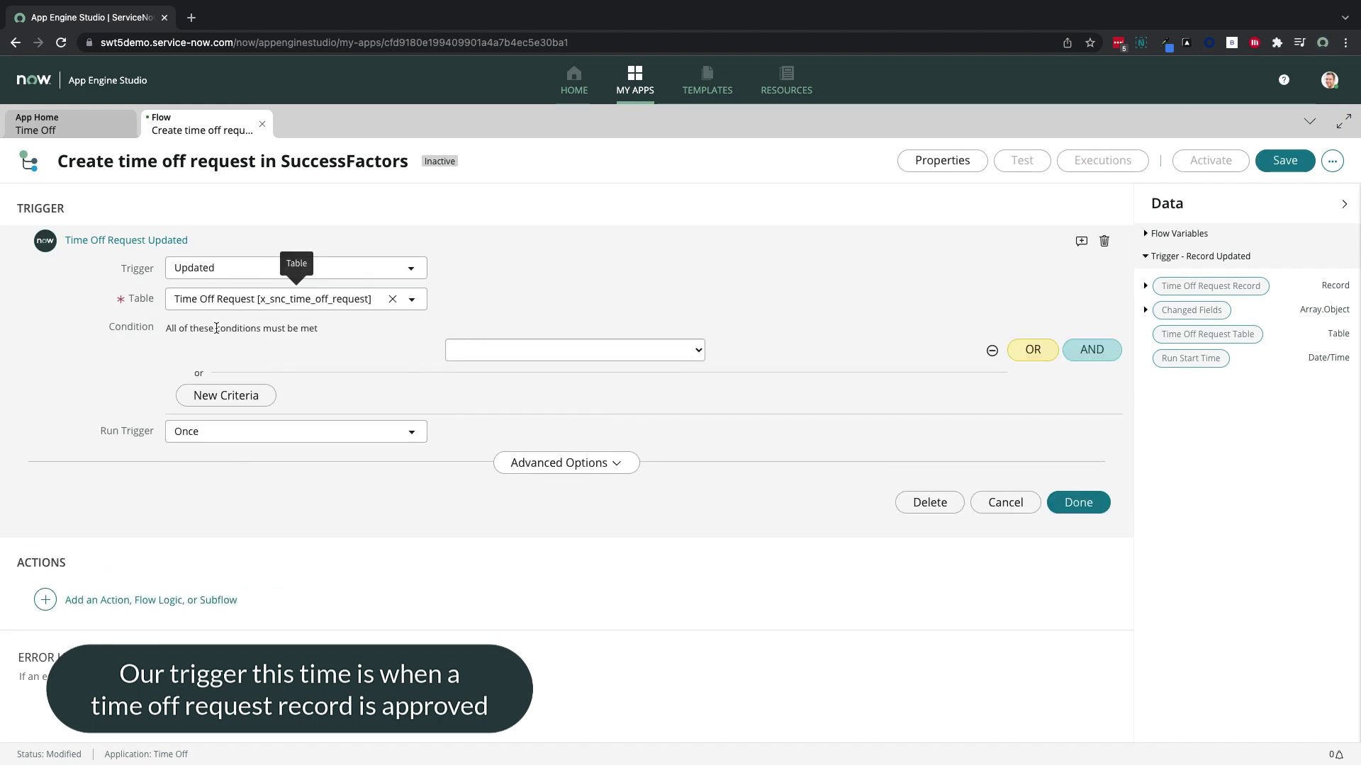
left_click(212, 350)
type("stat")
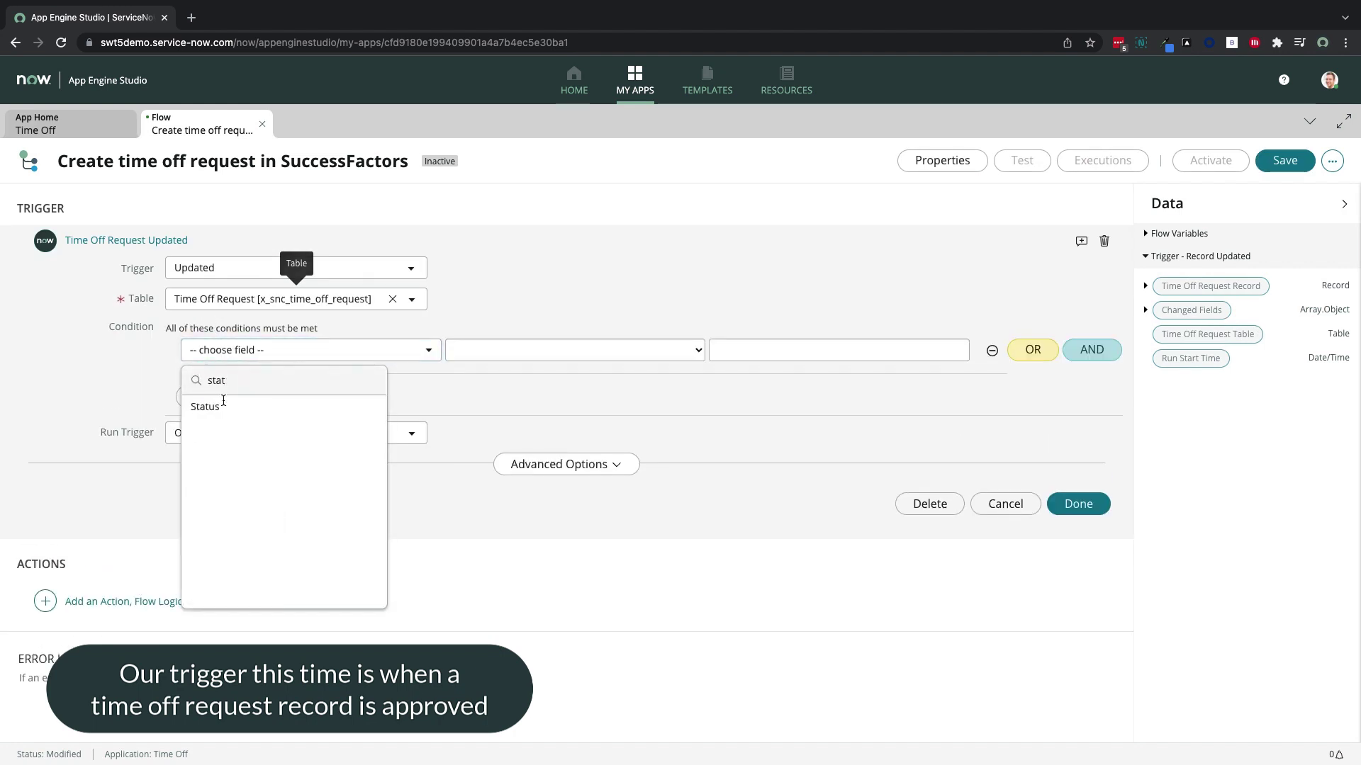
left_click(223, 407)
left_click(482, 354)
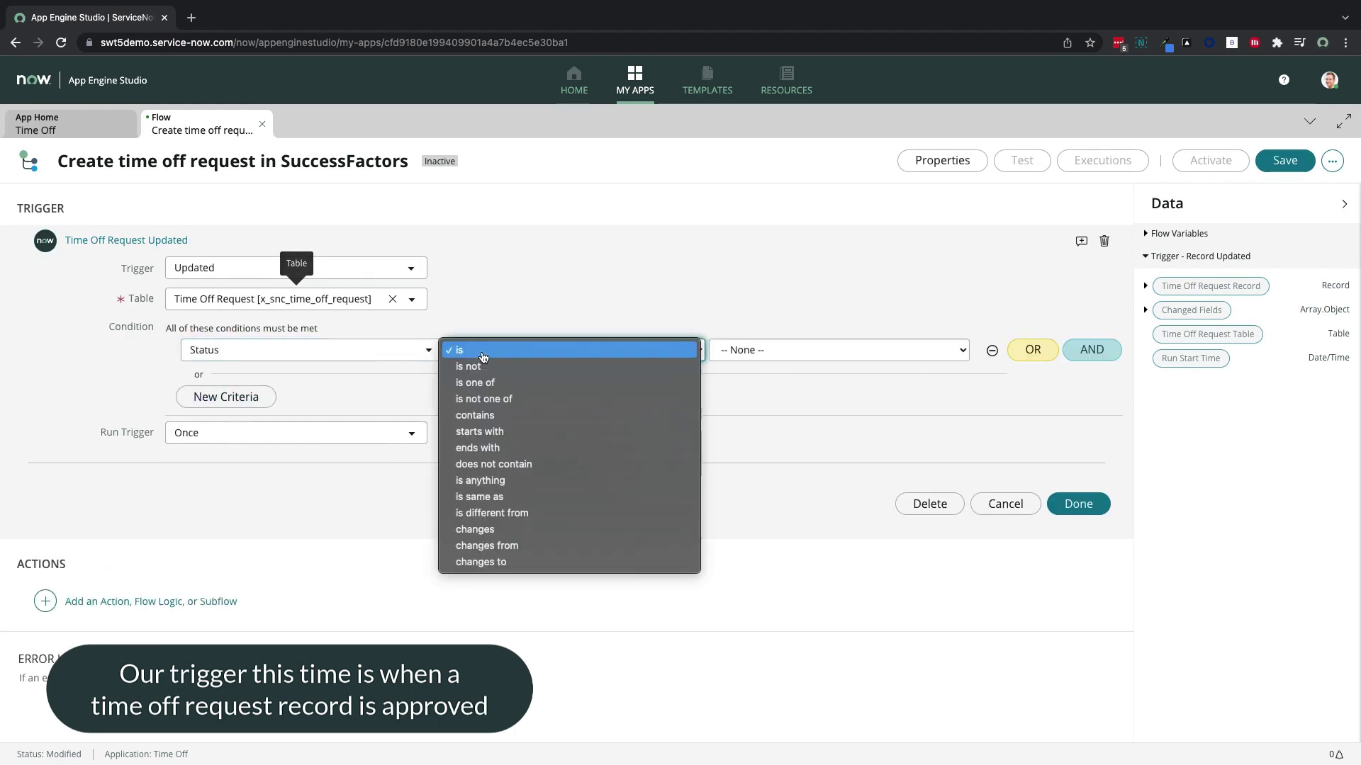
left_click(523, 561)
left_click(796, 357)
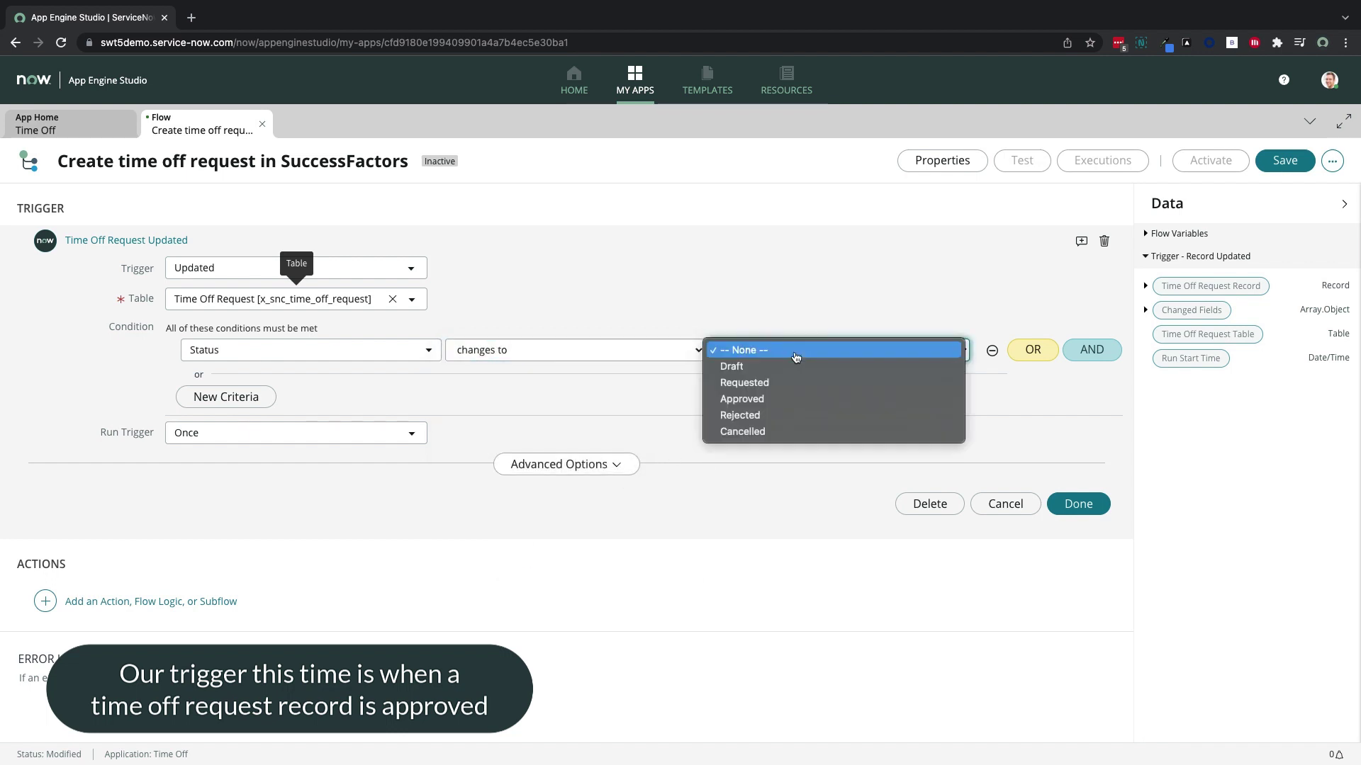
left_click(781, 399)
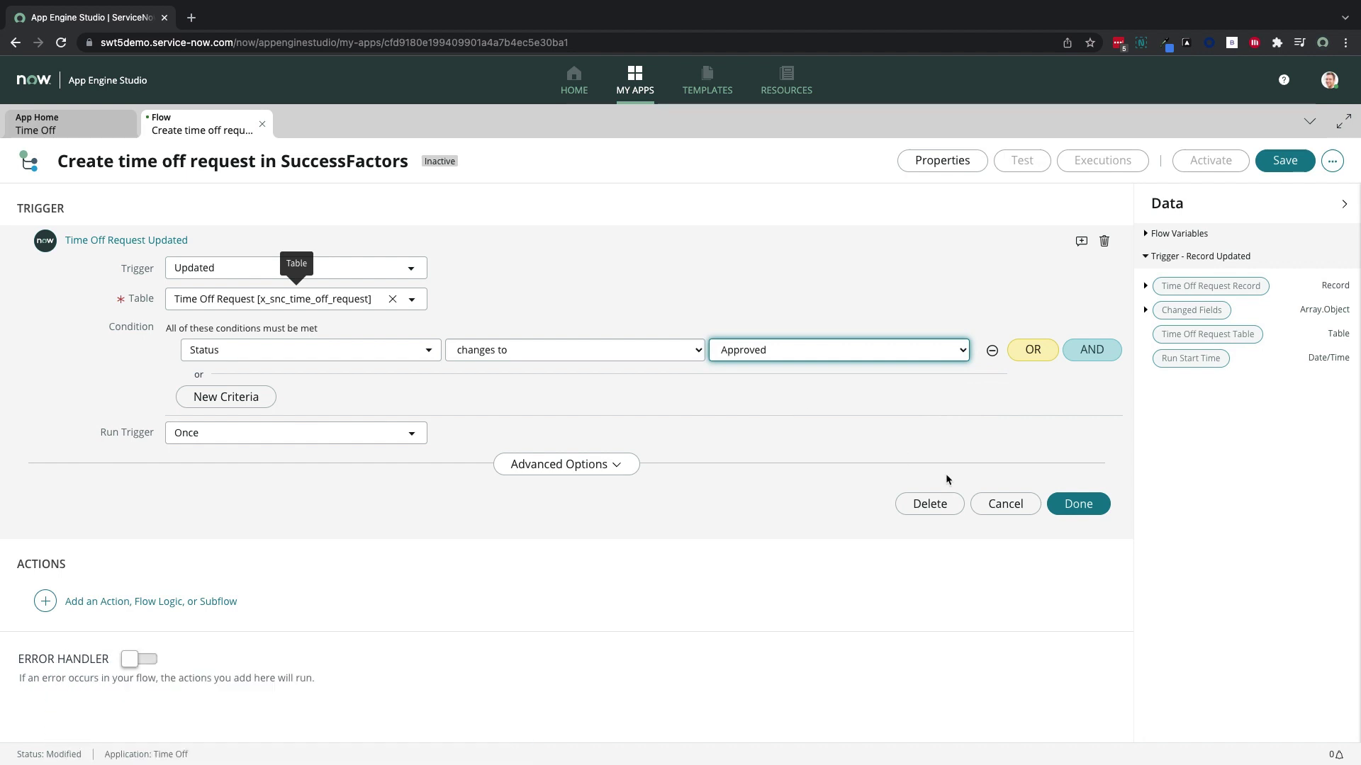
left_click(1076, 504)
left_click(222, 321)
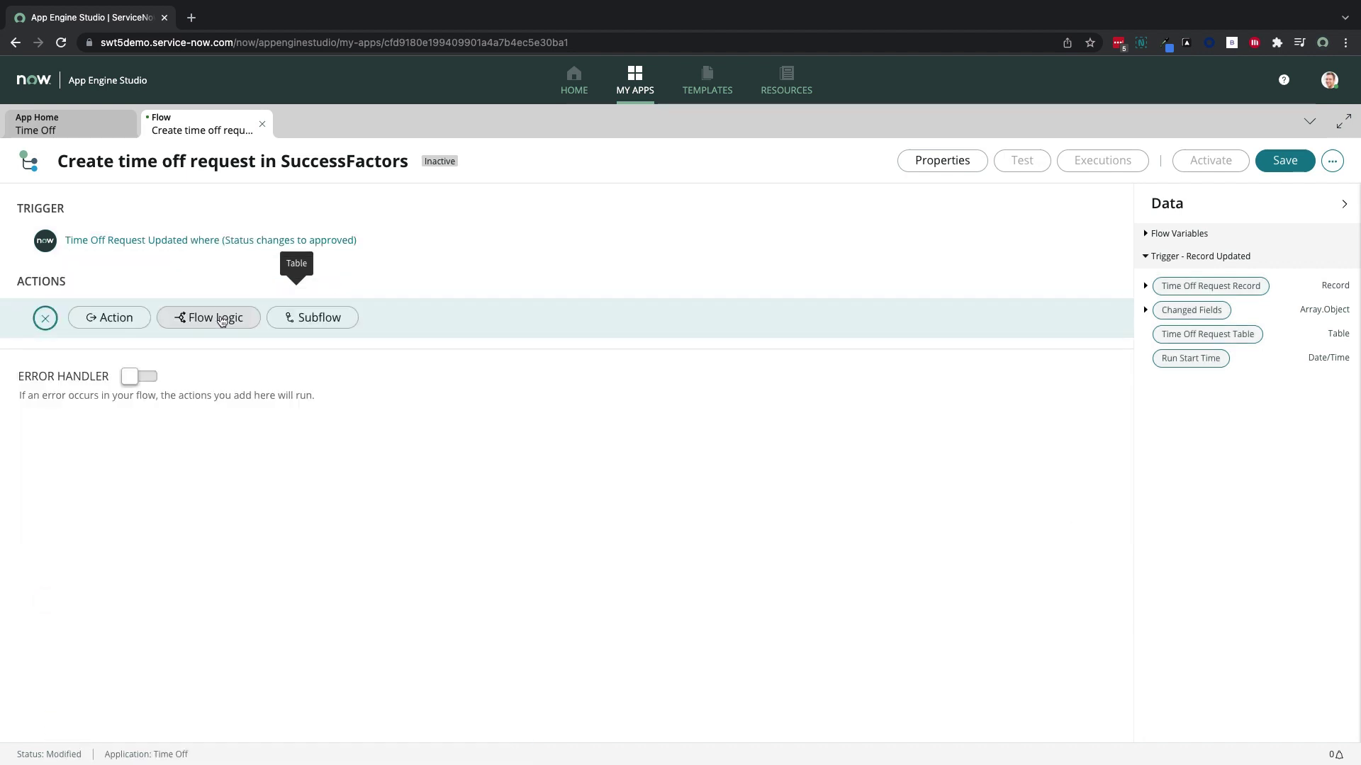
Add the Request Time Off (Prod) action and save the flow
left_click(119, 325)
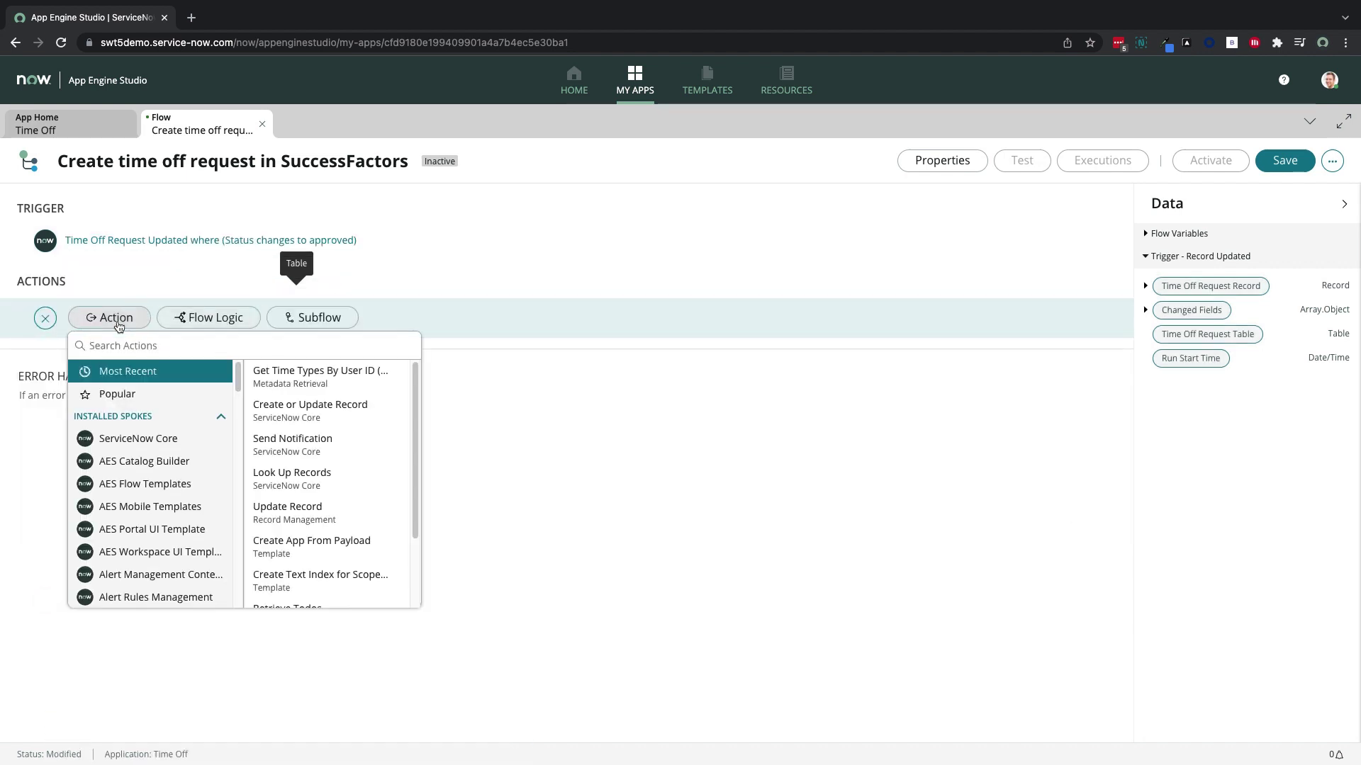
type("request time off")
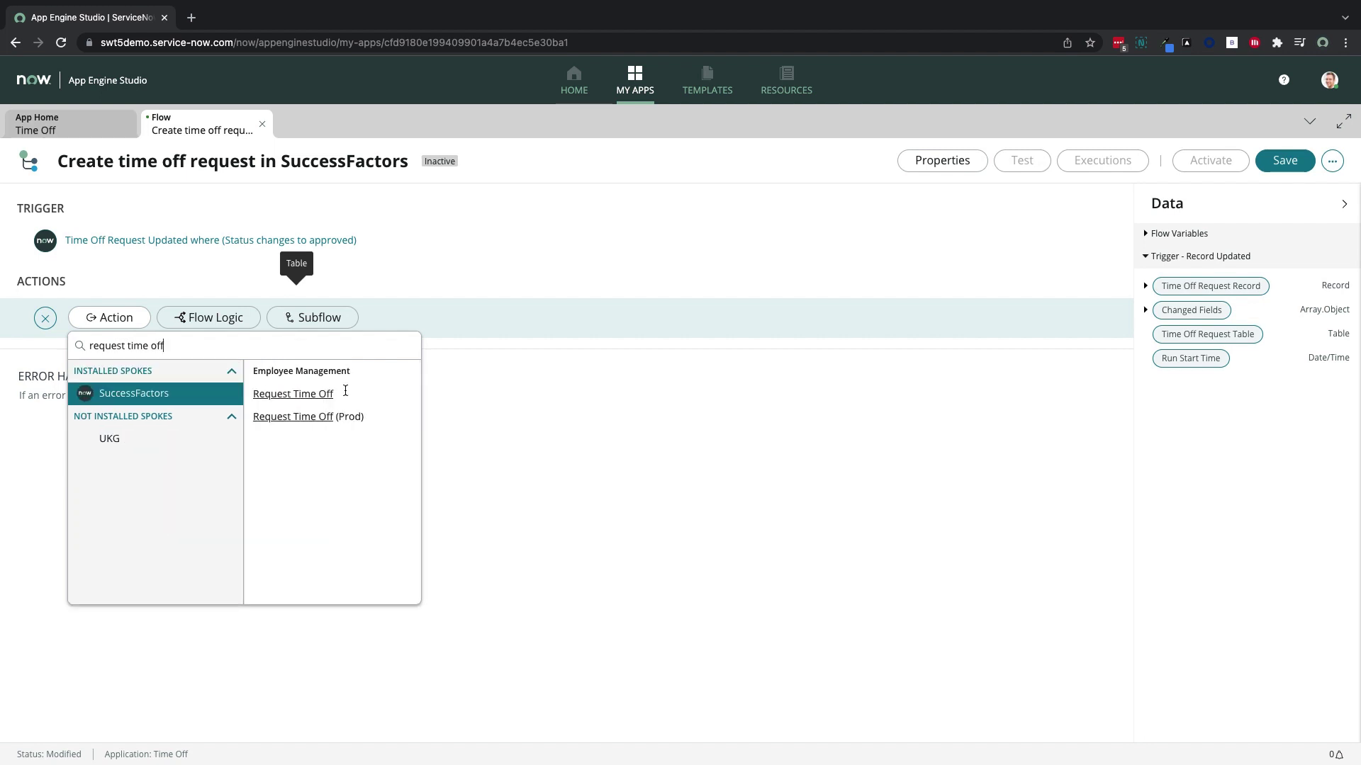
left_click(360, 419)
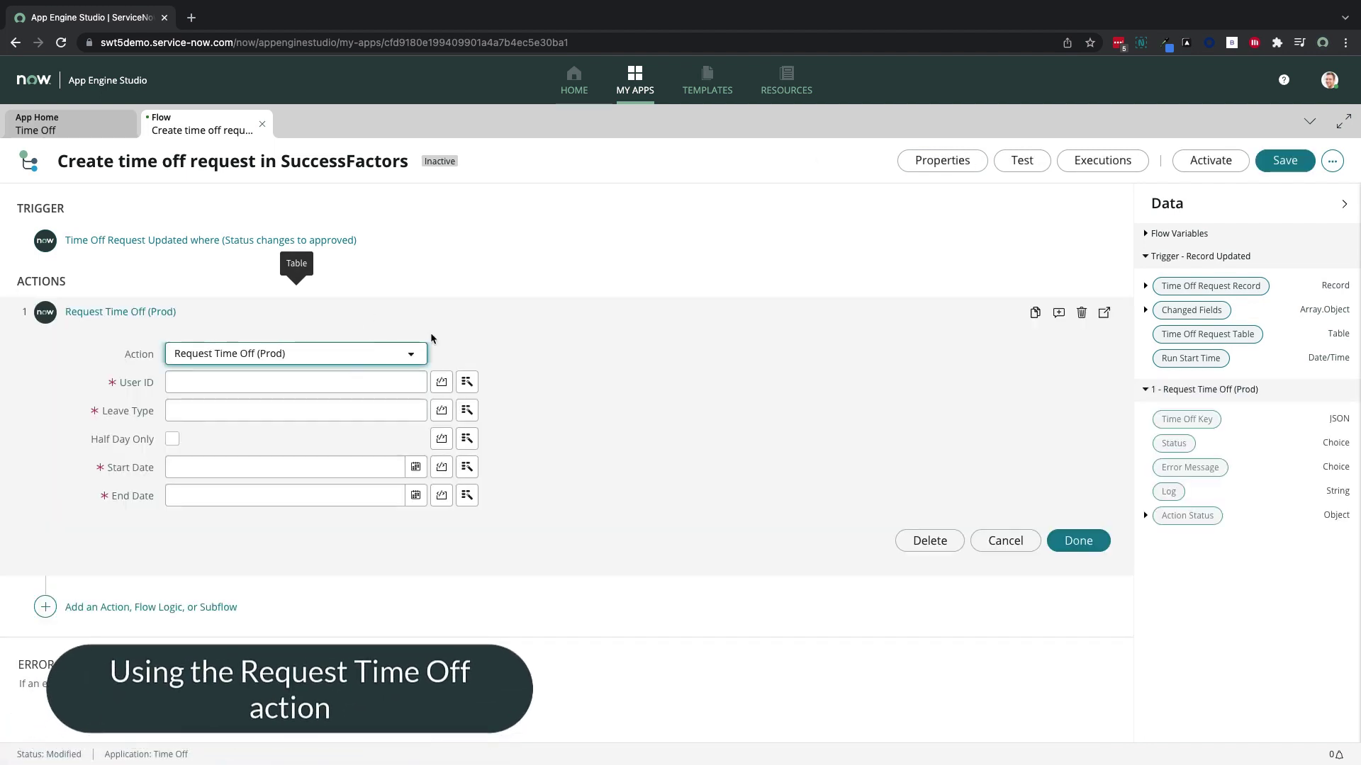
key("ctrl+s")
Map User ID to the request's requester user ID from the trigger record
left_click(380, 383)
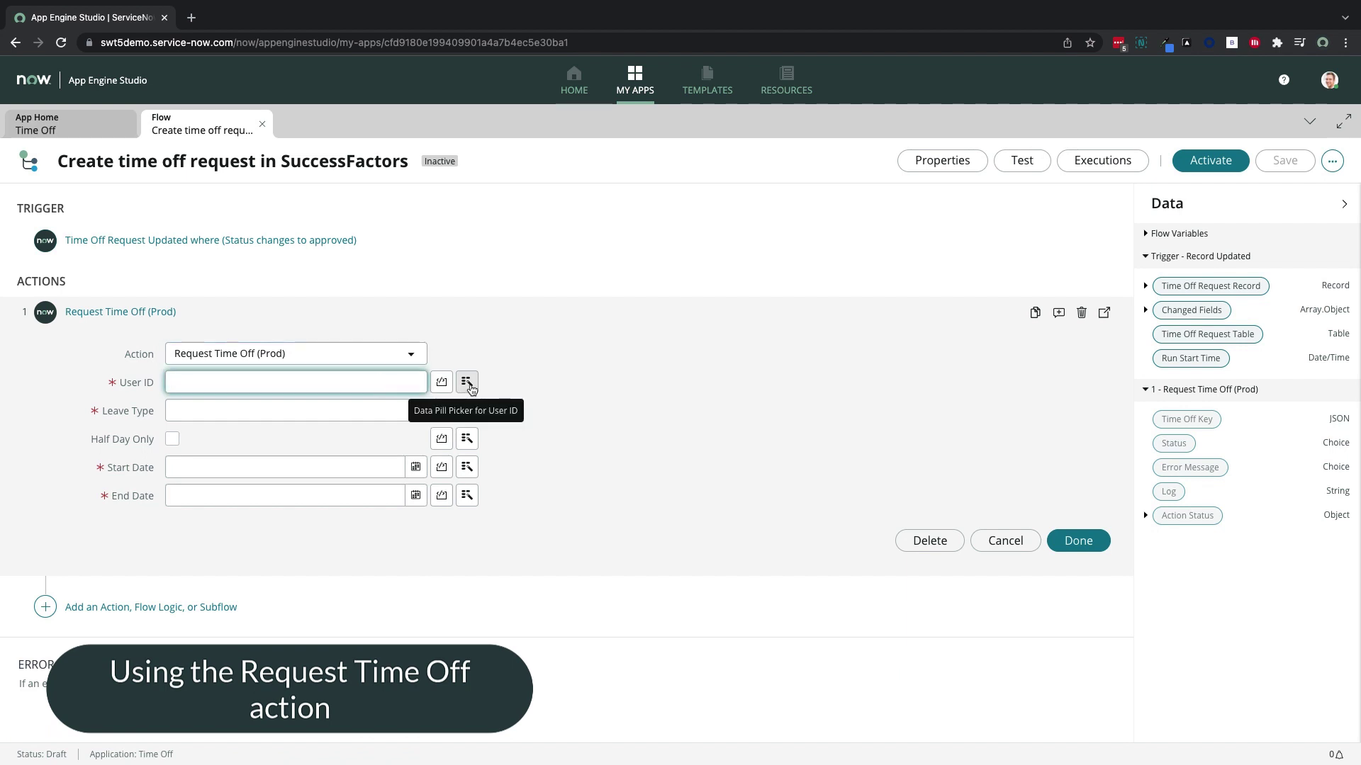
left_click(468, 383)
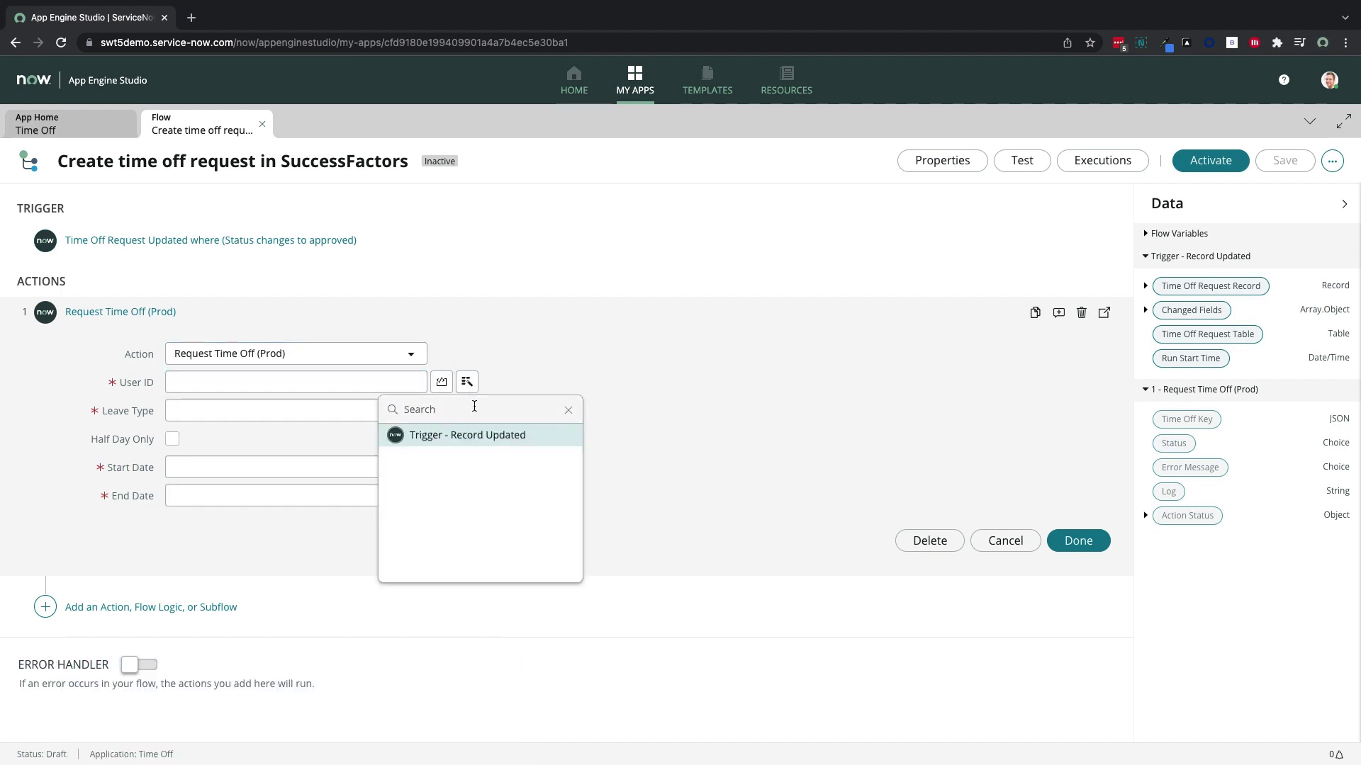
left_click(478, 445)
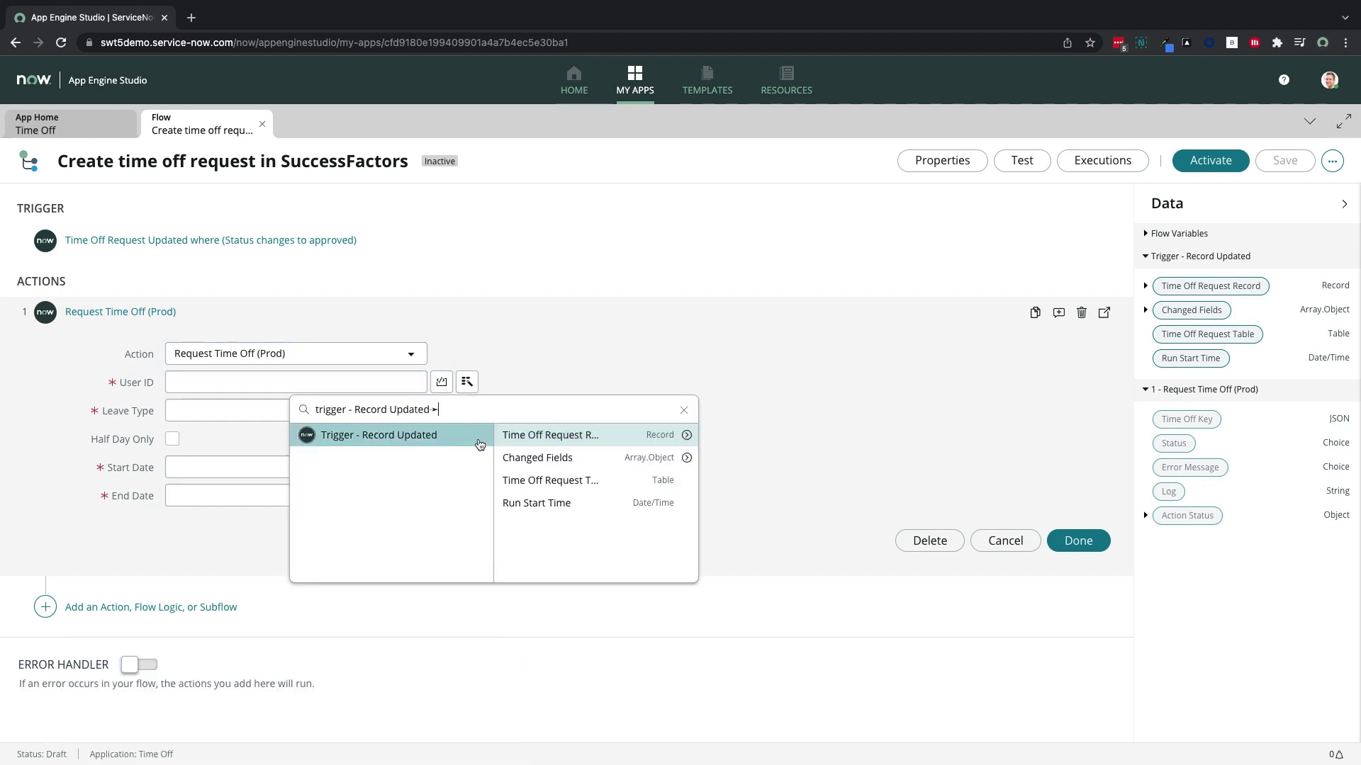
left_click(686, 437)
scroll(705, 500, "down", 3)
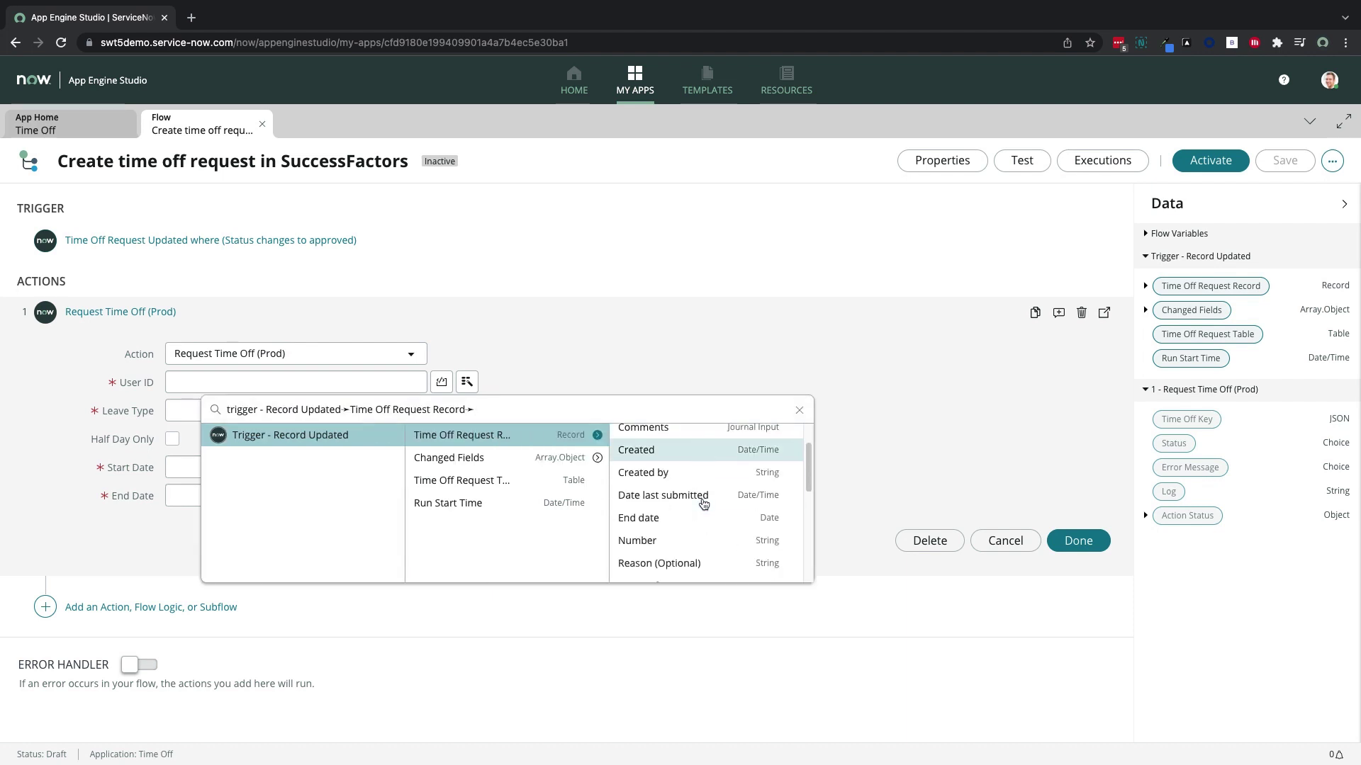
left_click(790, 525)
scroll(755, 523, "down", 10)
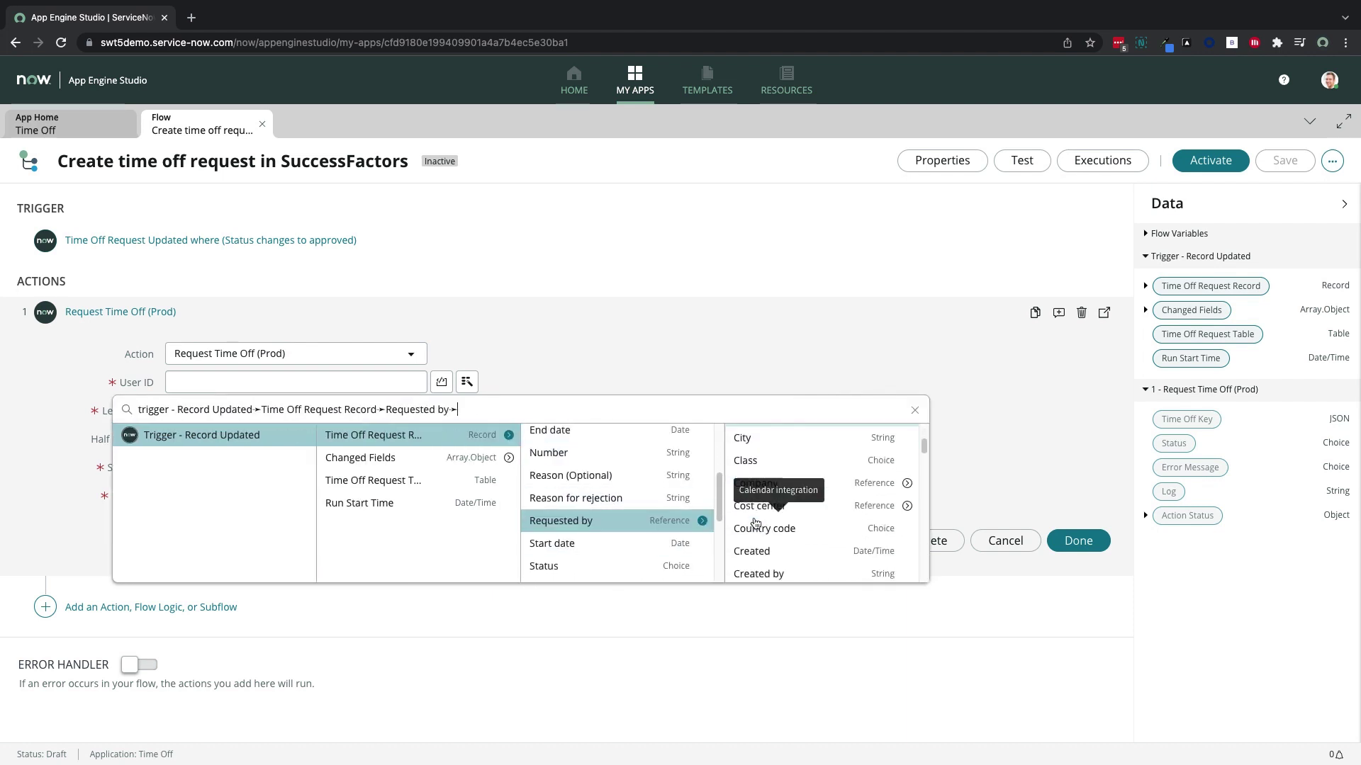
scroll(756, 523, "down", 5)
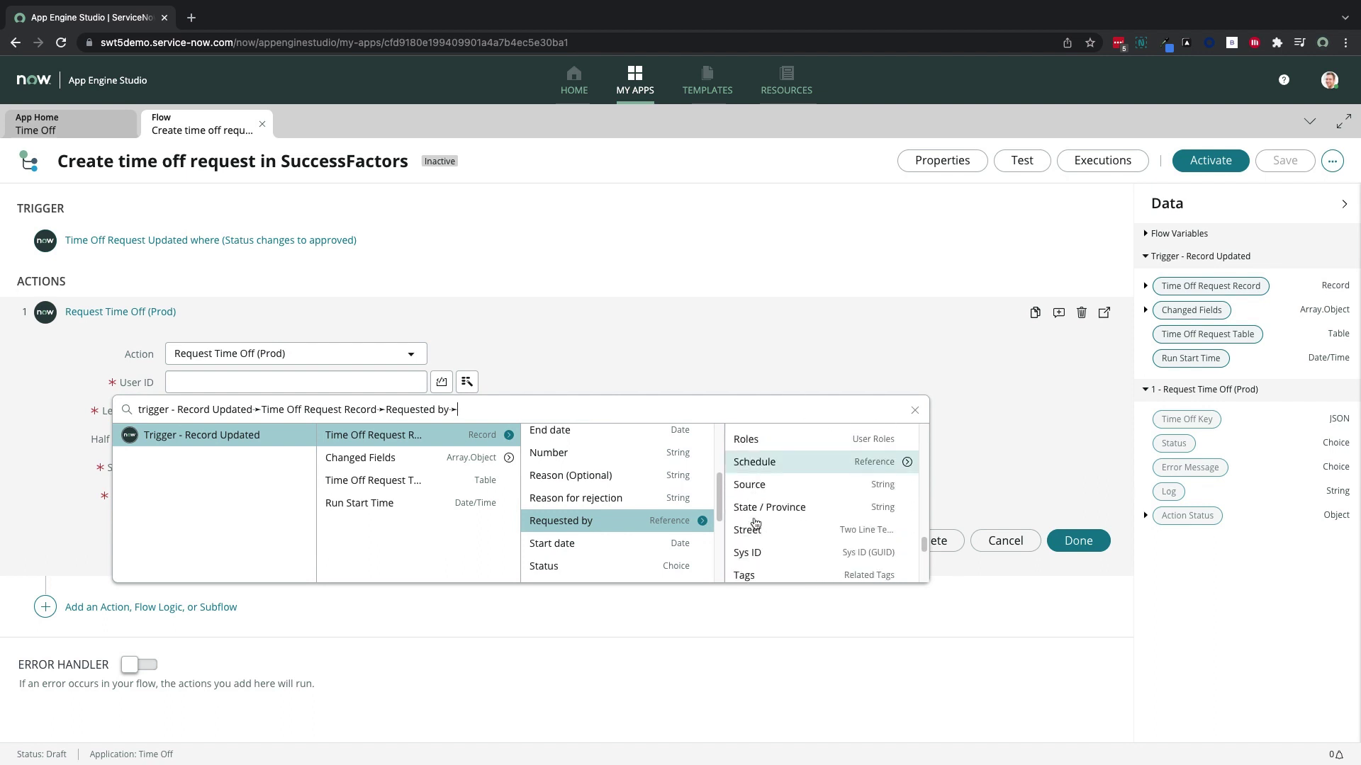
left_click(755, 518)
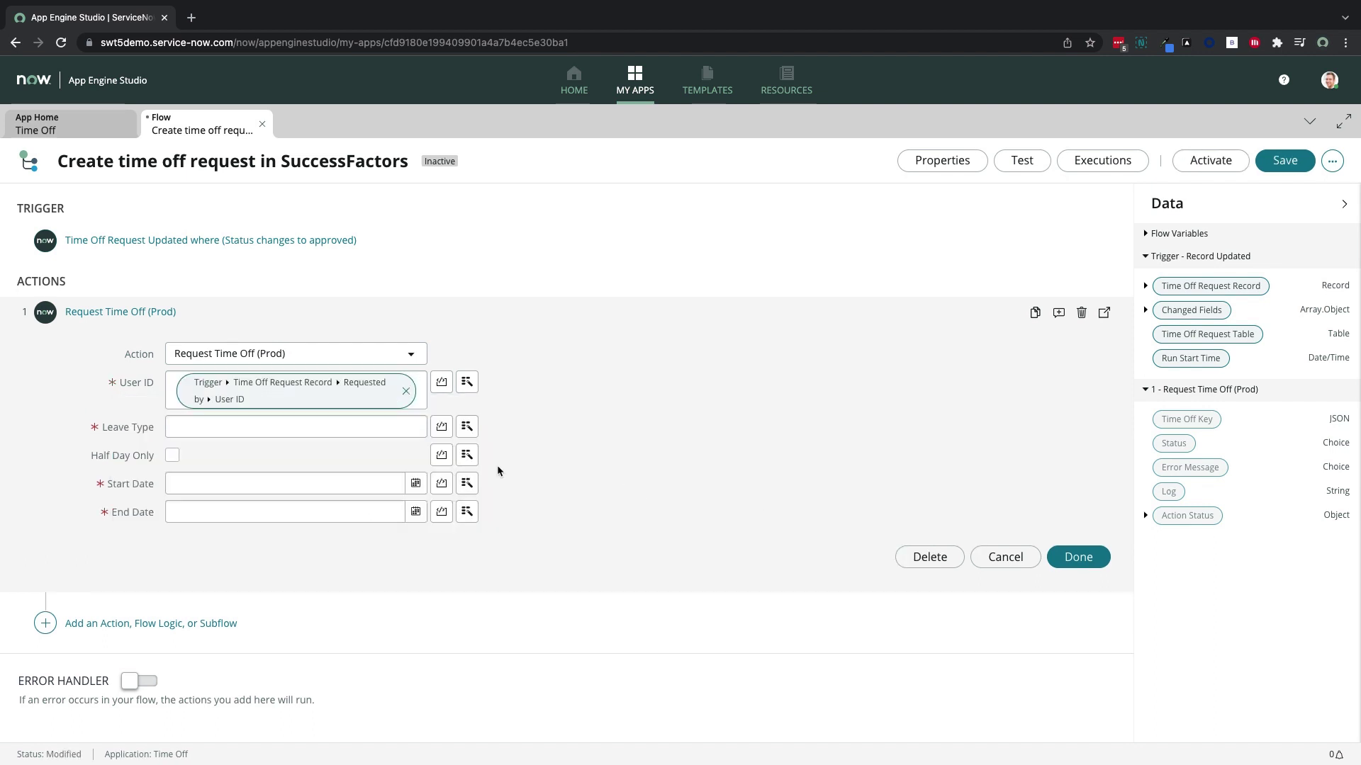
Map Leave Type to the request's Time off type Name
left_click(392, 431)
left_click(467, 427)
left_click(501, 480)
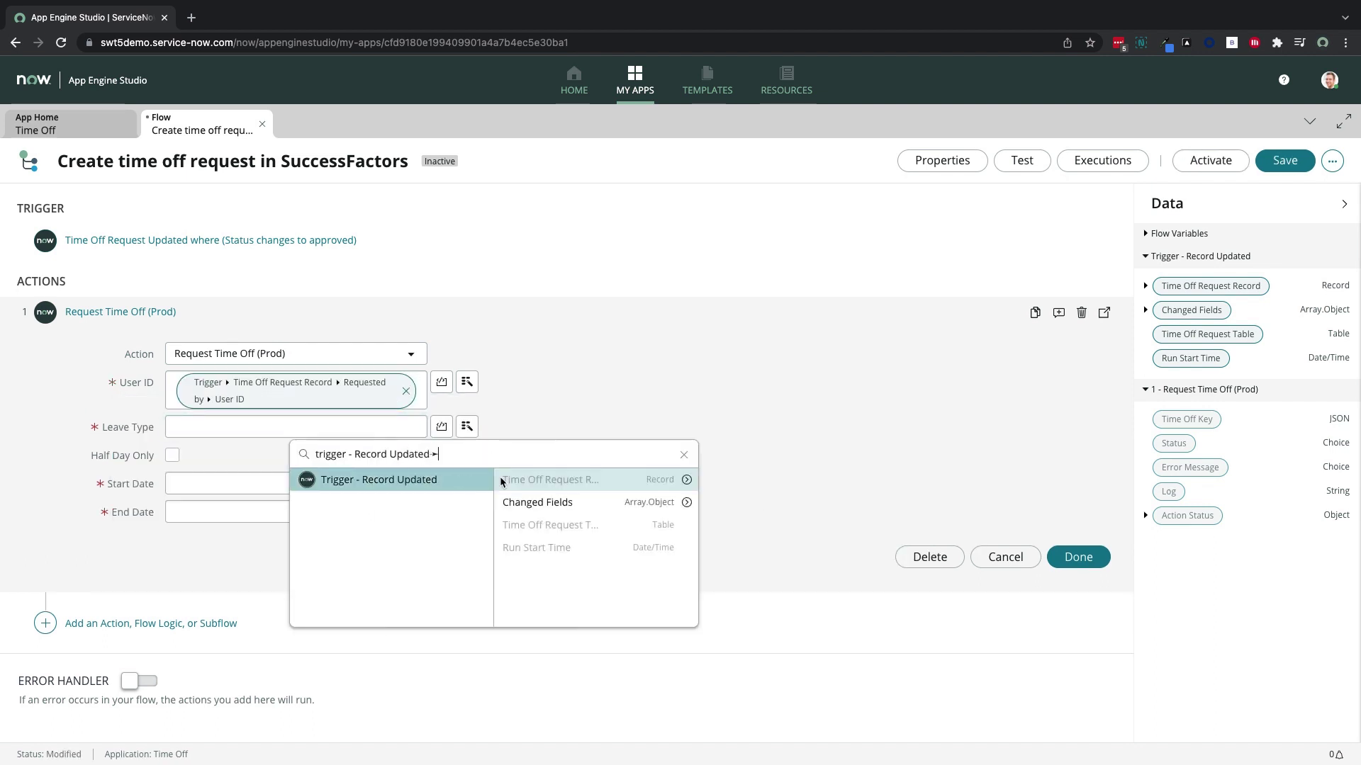
left_click(687, 481)
scroll(744, 538, "down", 10)
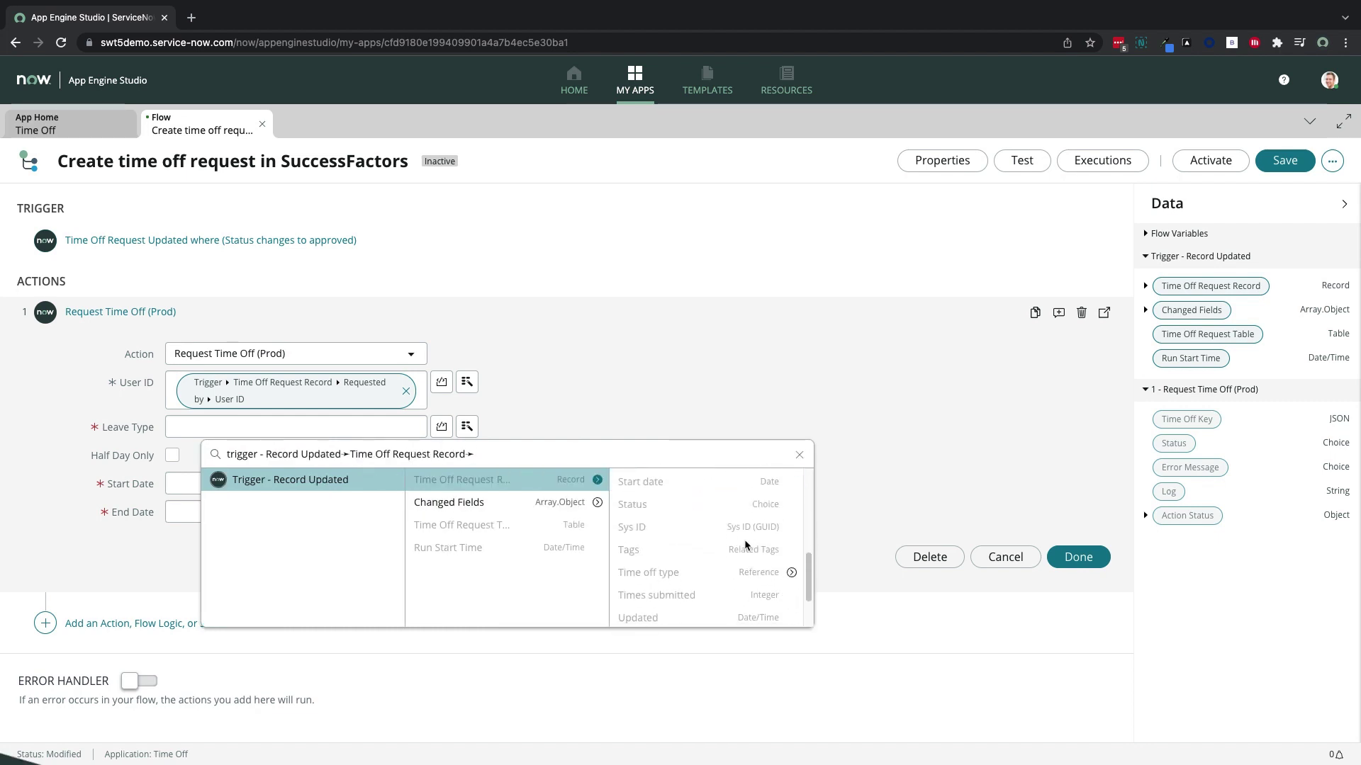
left_click(792, 573)
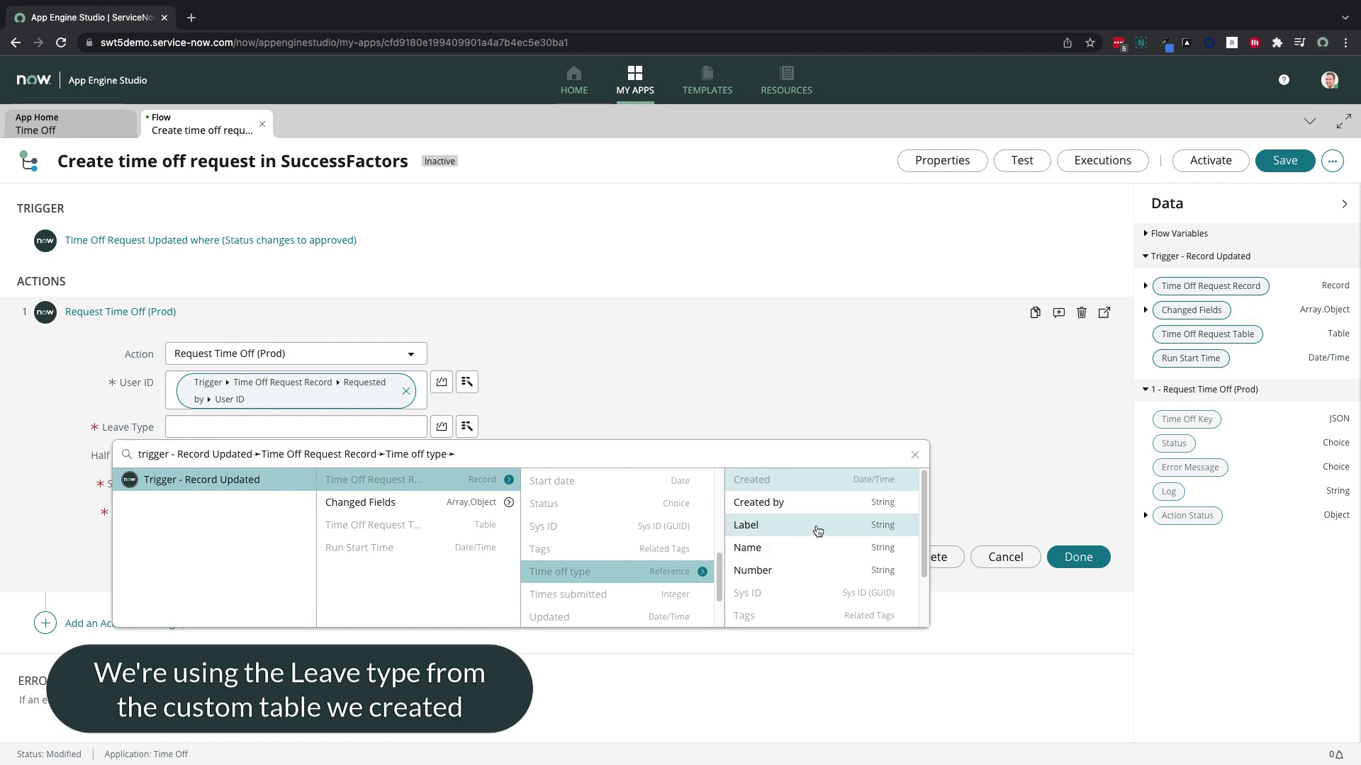
left_click(813, 547)
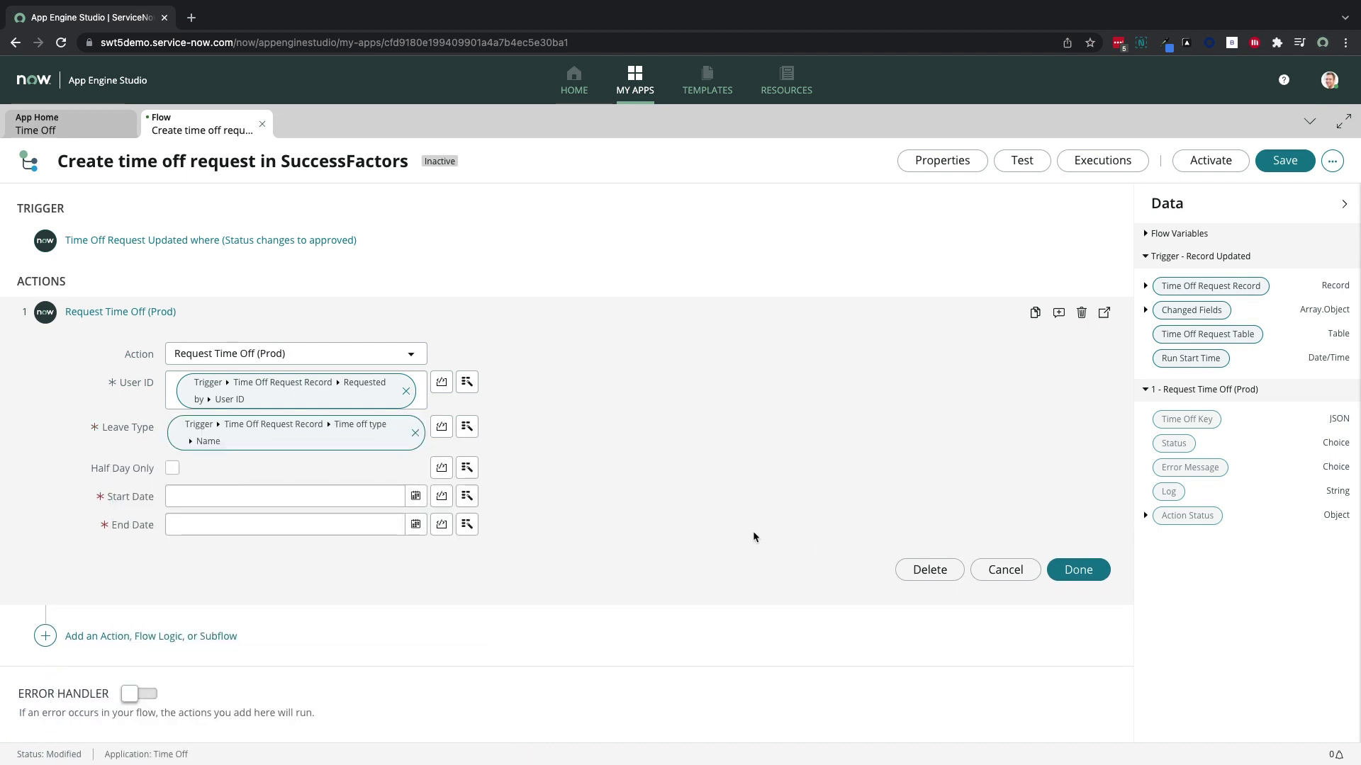
Map Start Date to the request's start date
left_click(467, 500)
left_click(495, 551)
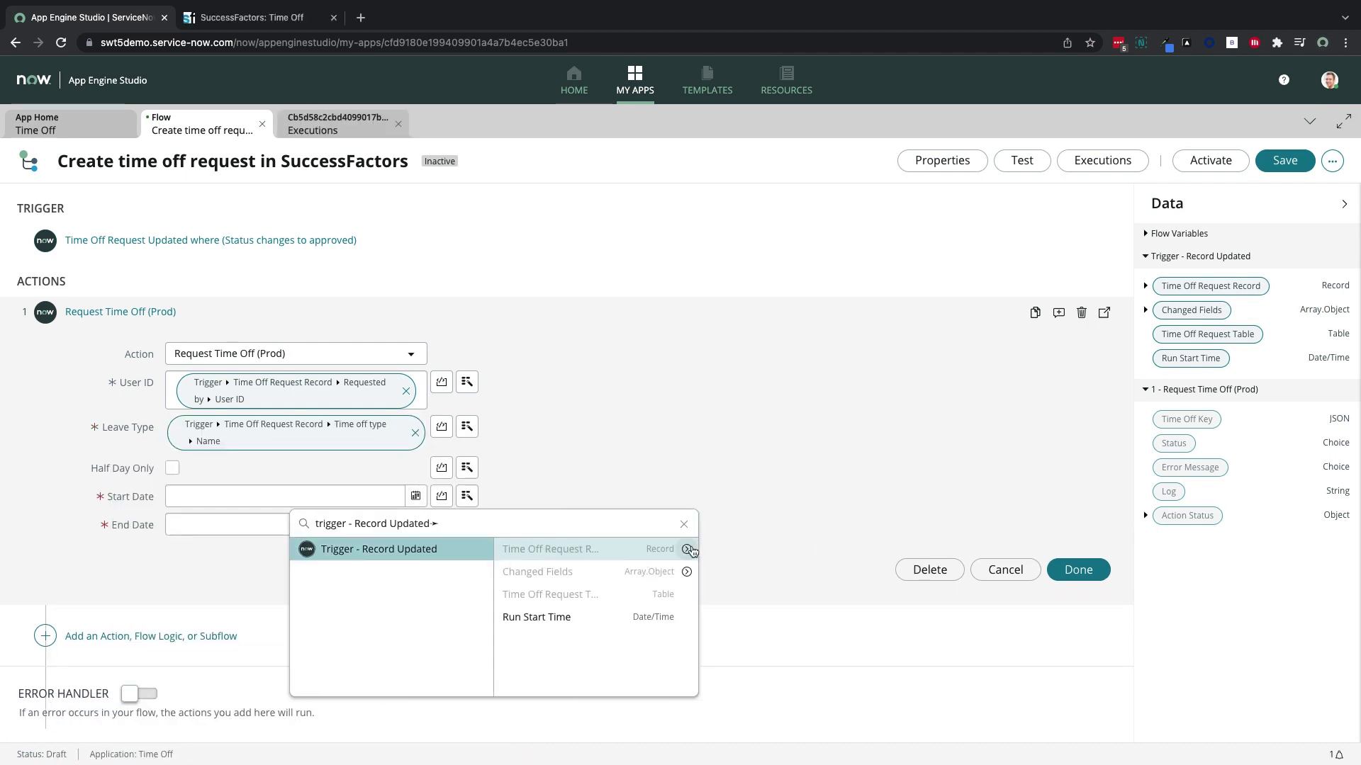
left_click(399, 125)
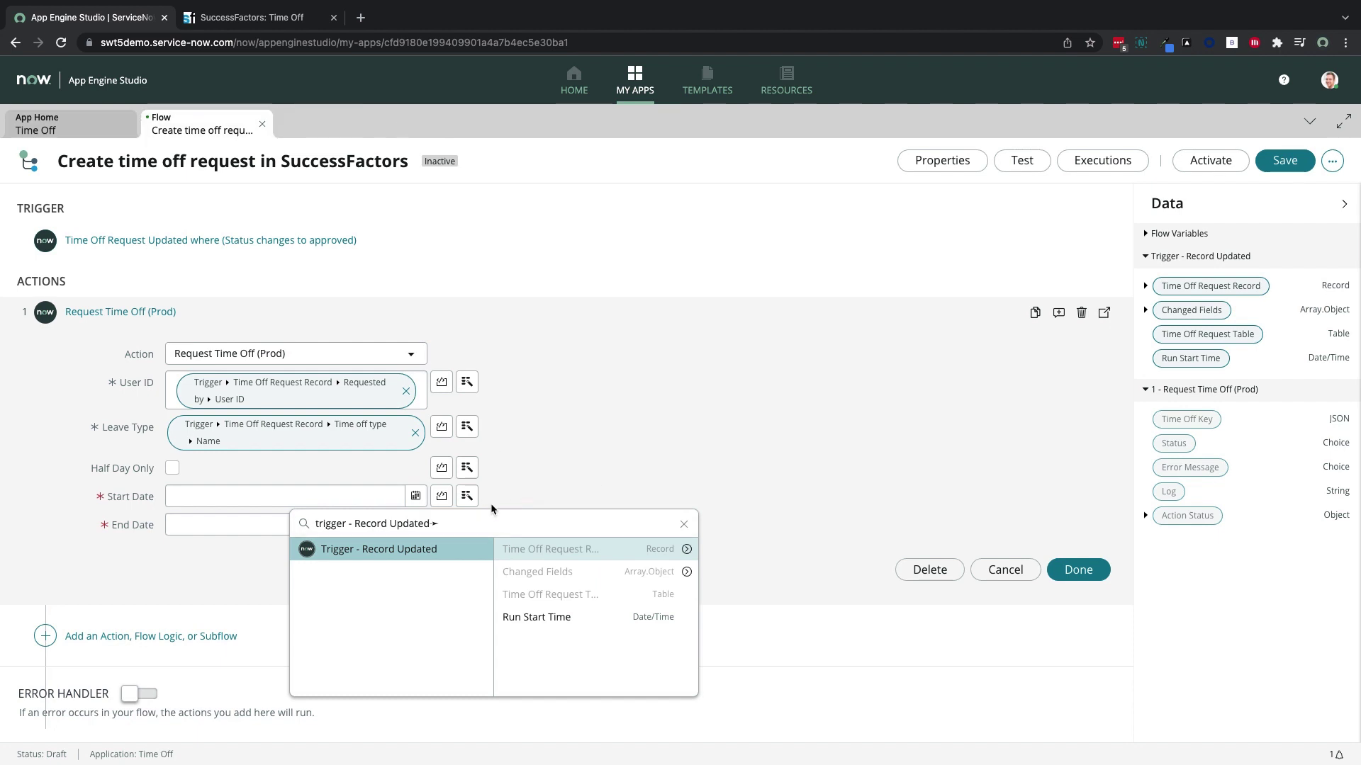
left_click(686, 549)
type("start")
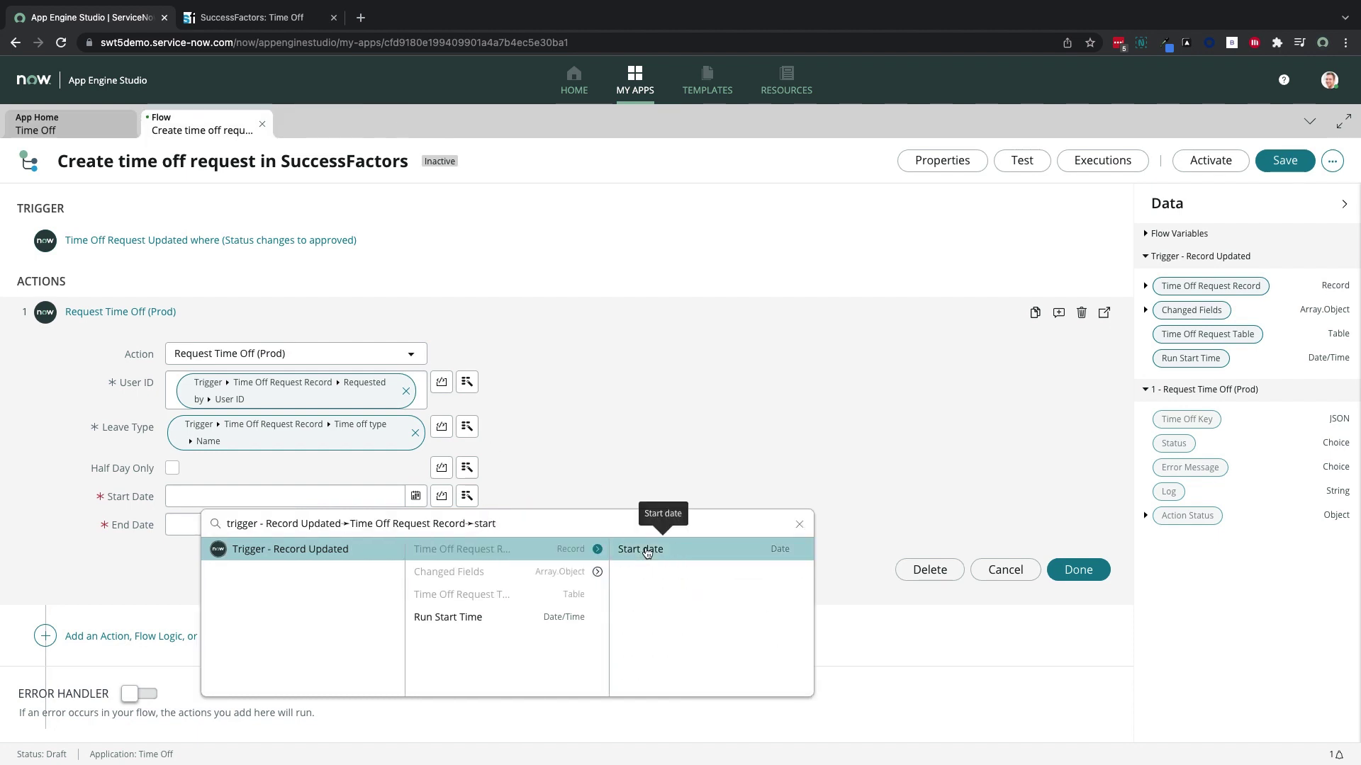
left_click(641, 550)
Map End Date to the request's end date and finish the action
left_click(467, 524)
left_click(511, 578)
left_click(686, 578)
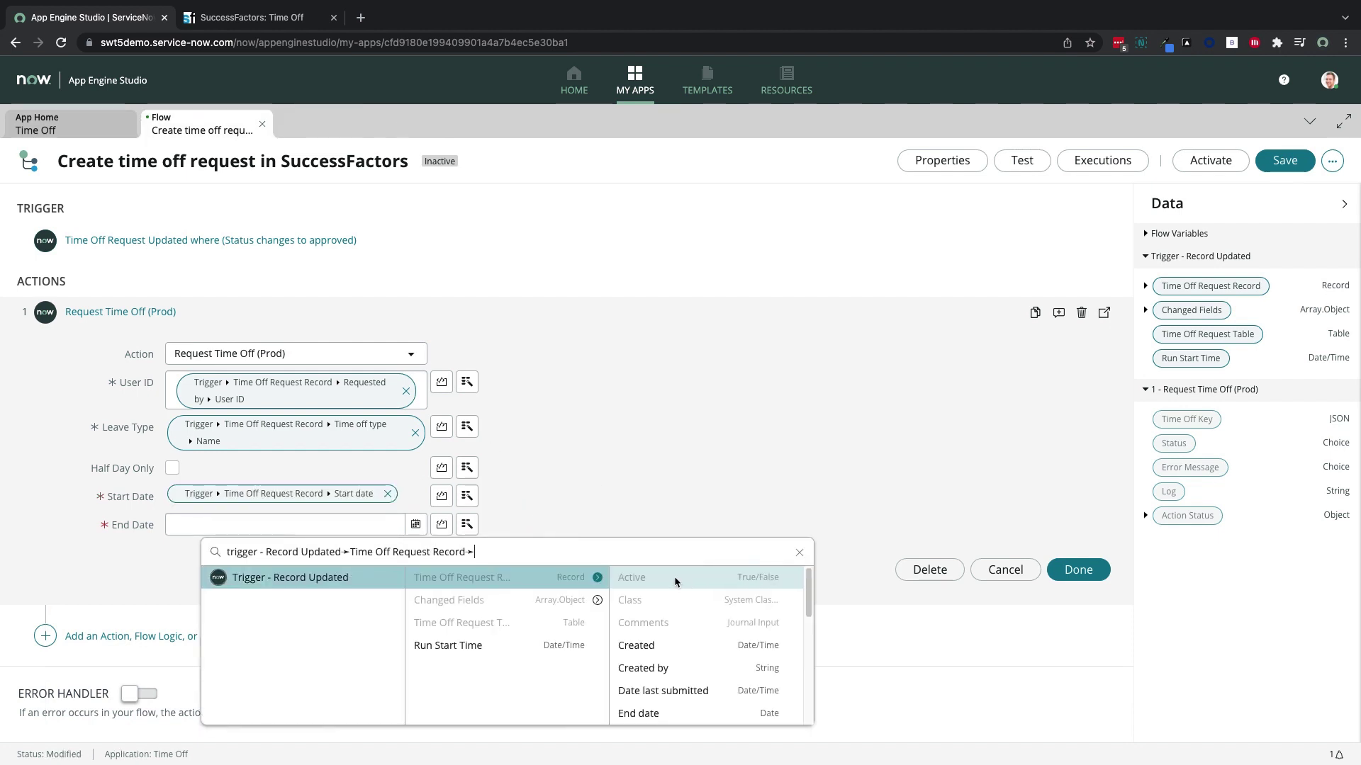
type("end")
left_click(645, 576)
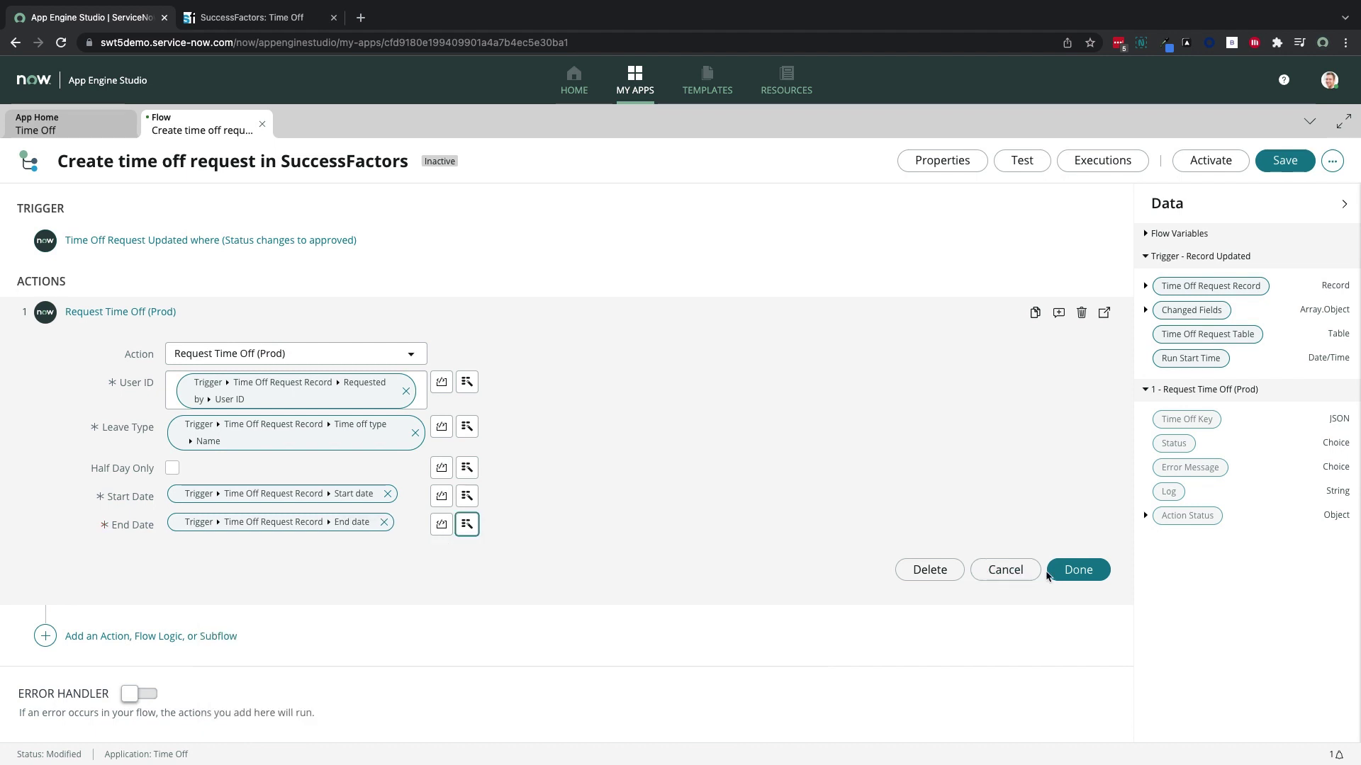
left_click(1078, 570)
left_click(1022, 160)
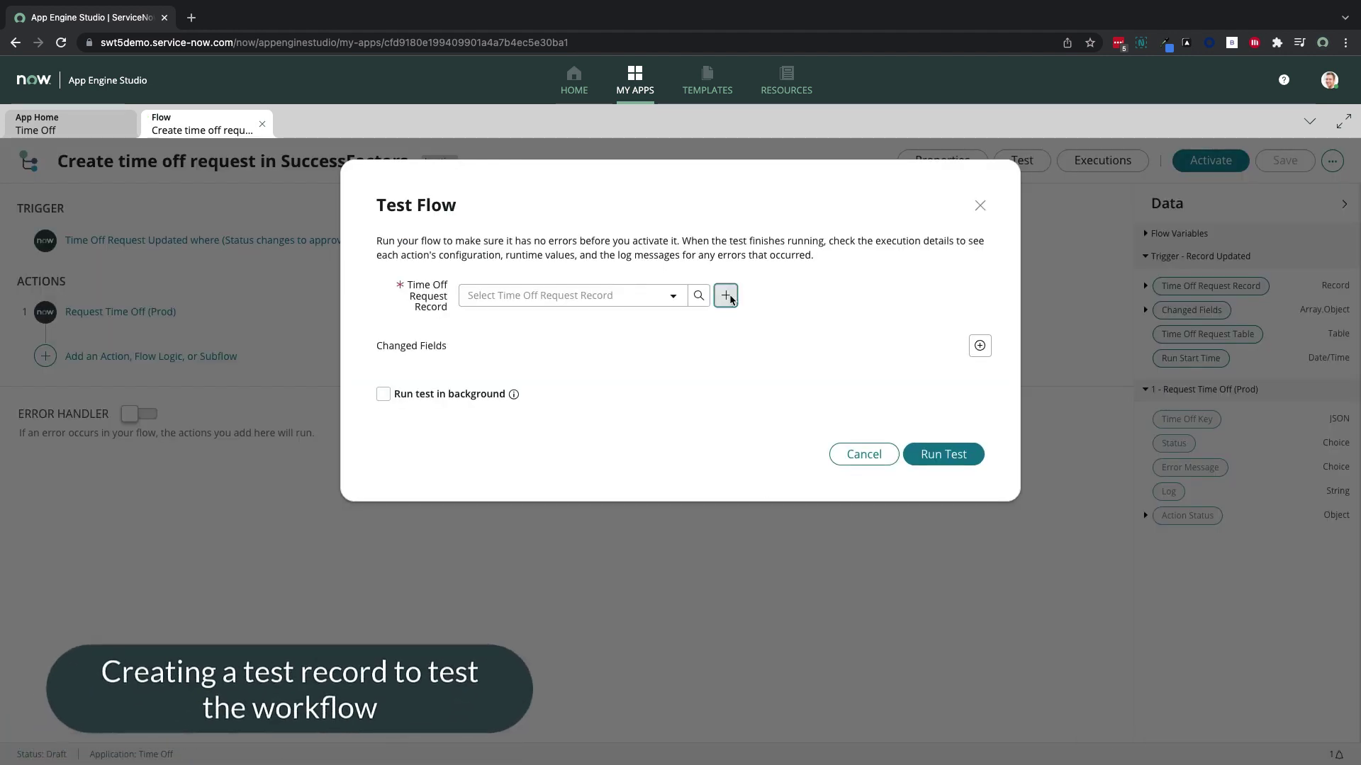
Start a new time off request for the test employee from 2021-12-09 to 2021-12-10
left_click(726, 295)
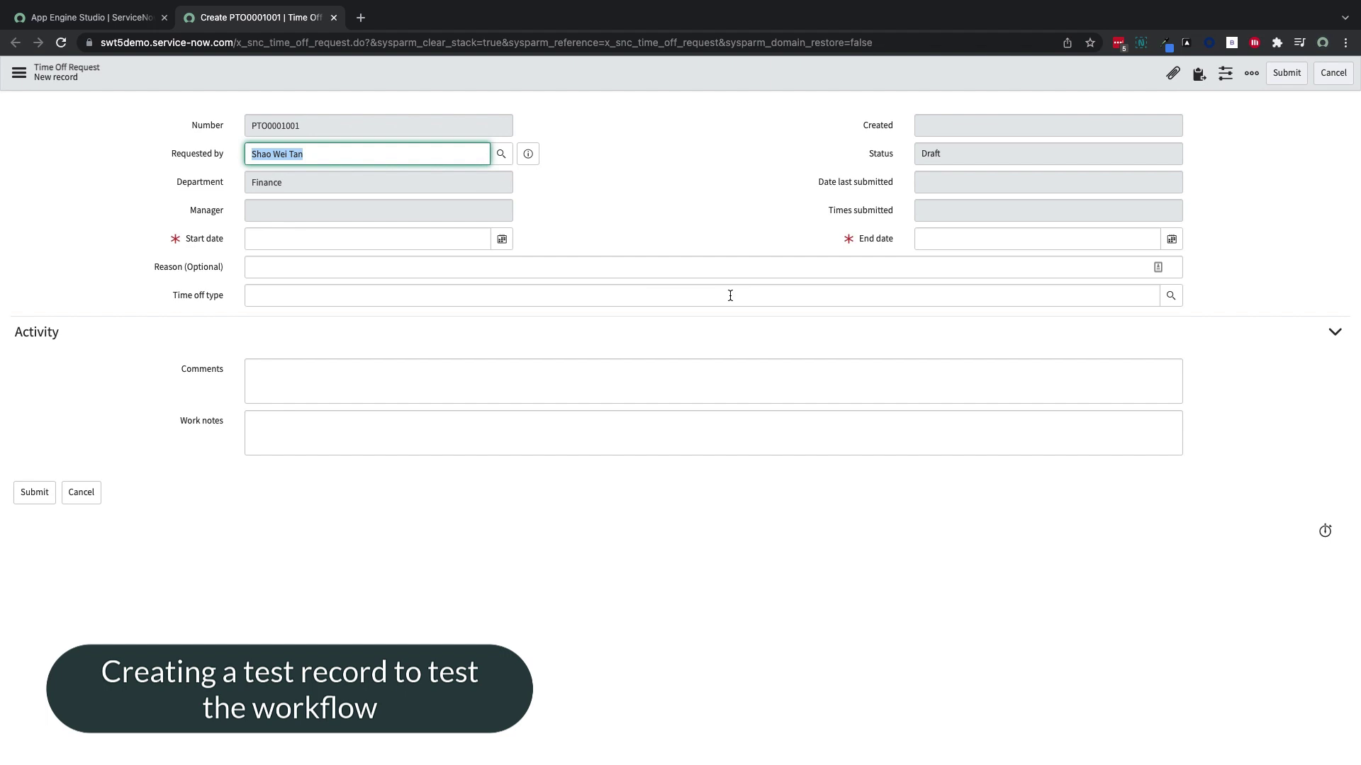
type("aanya")
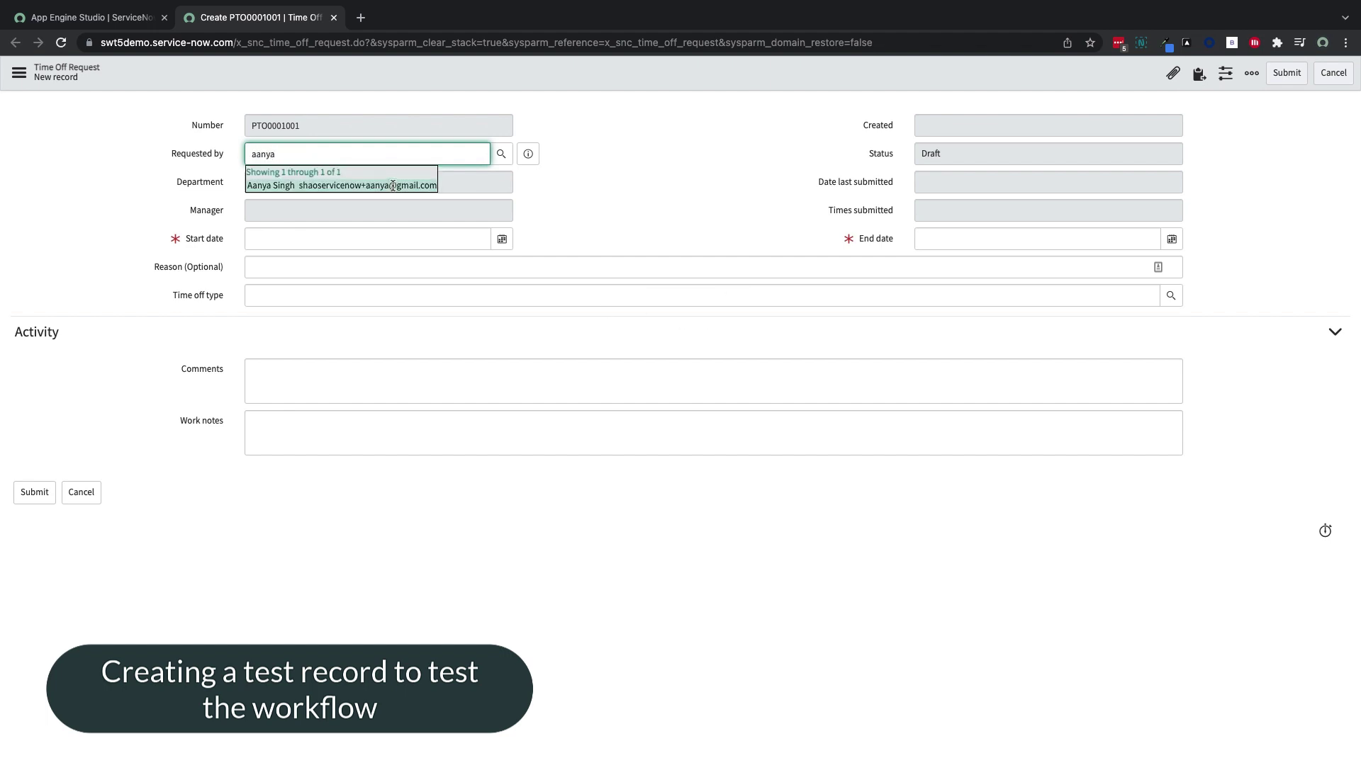
left_click(391, 190)
left_click(501, 238)
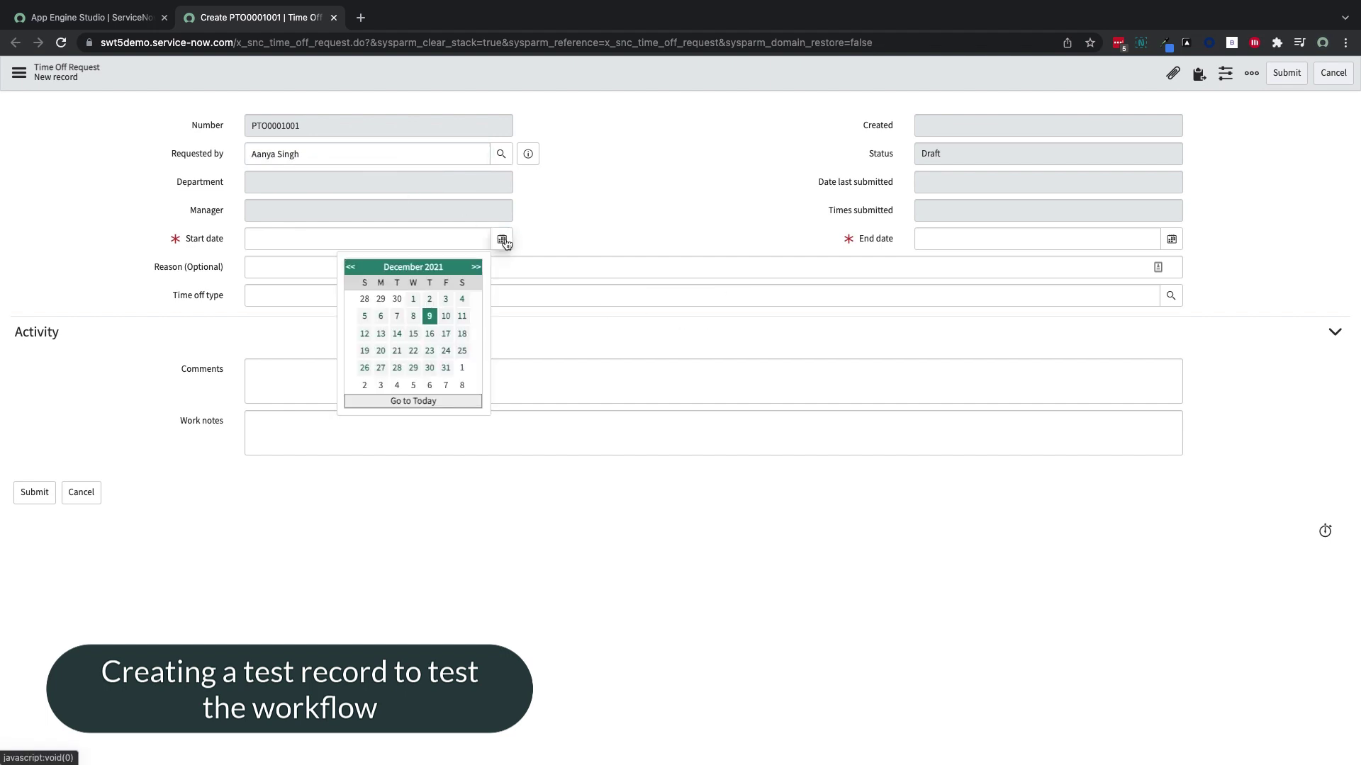
left_click(425, 400)
left_click(1172, 239)
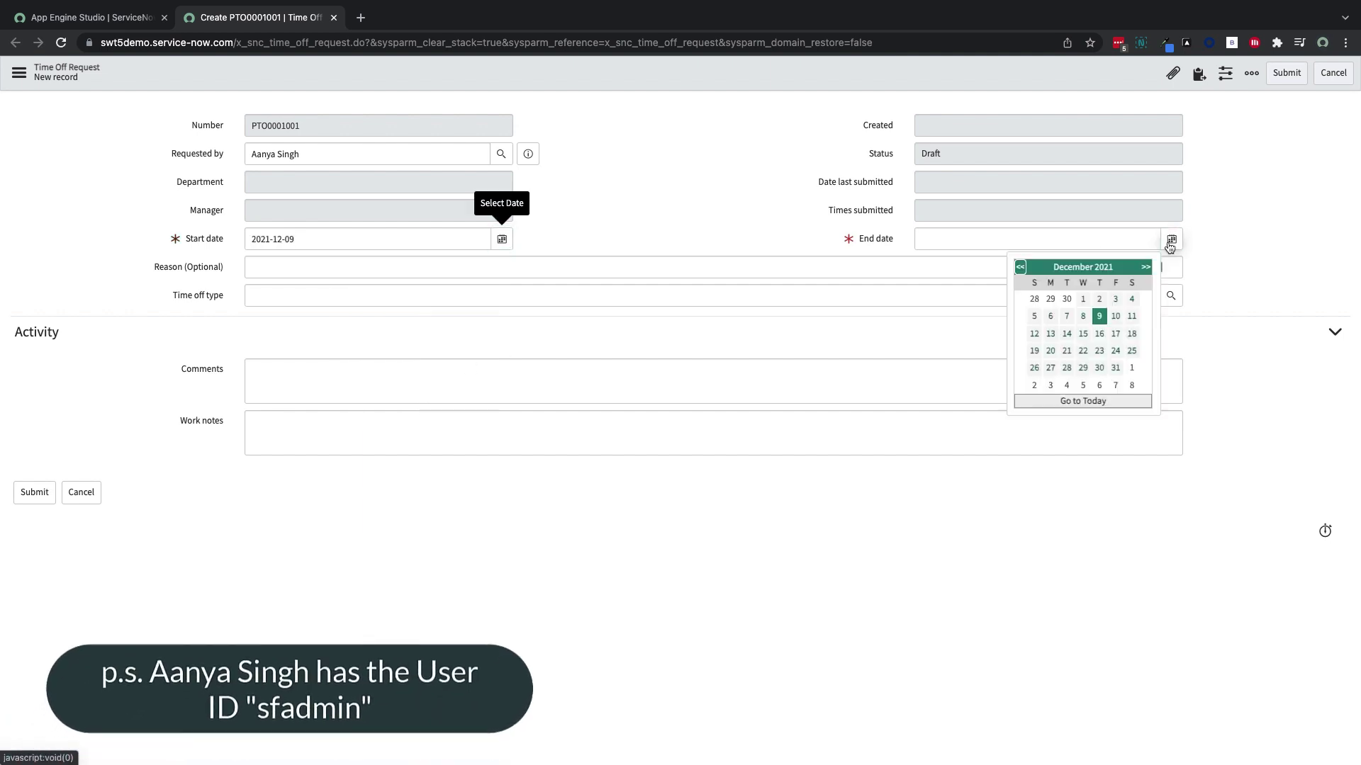
left_click(1110, 317)
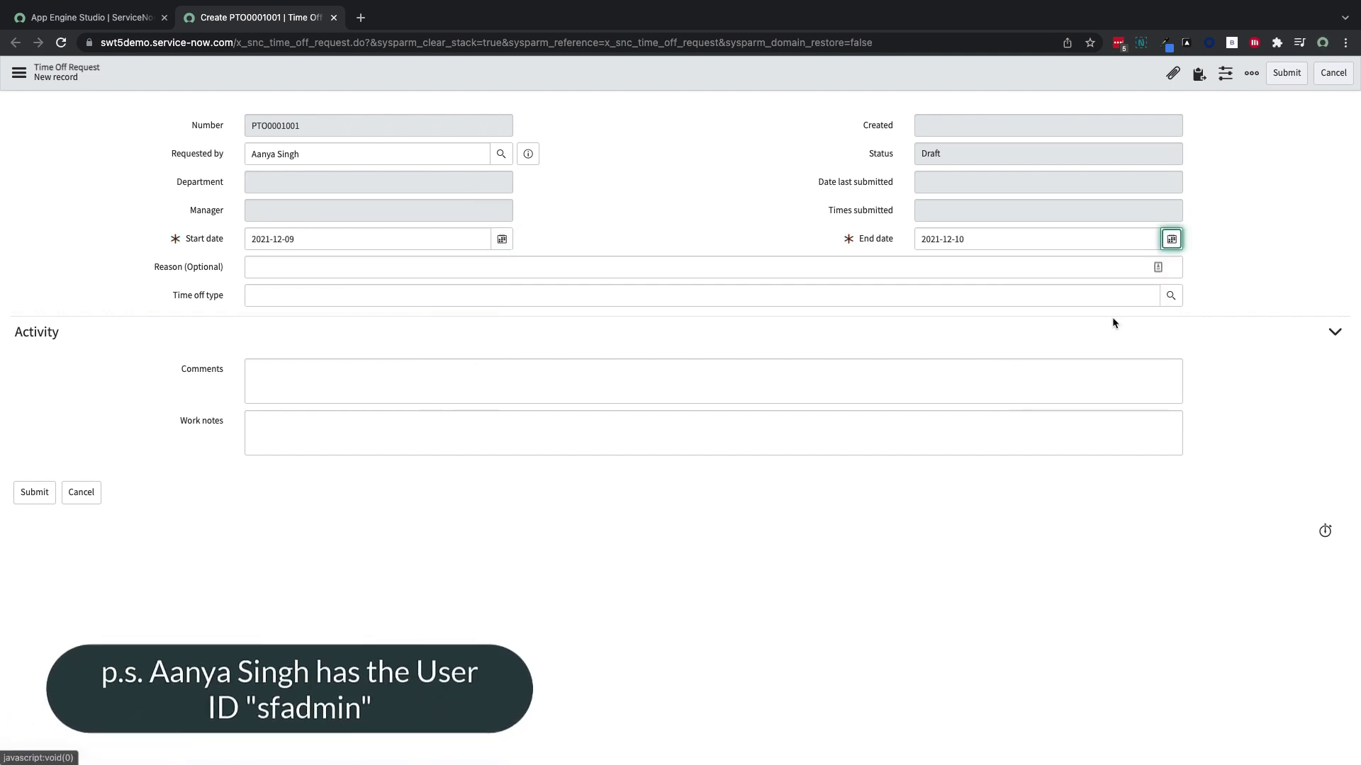
Enter reason 'Test', choose Vacation as the time off type, and submit
left_click(873, 276)
type("Test")
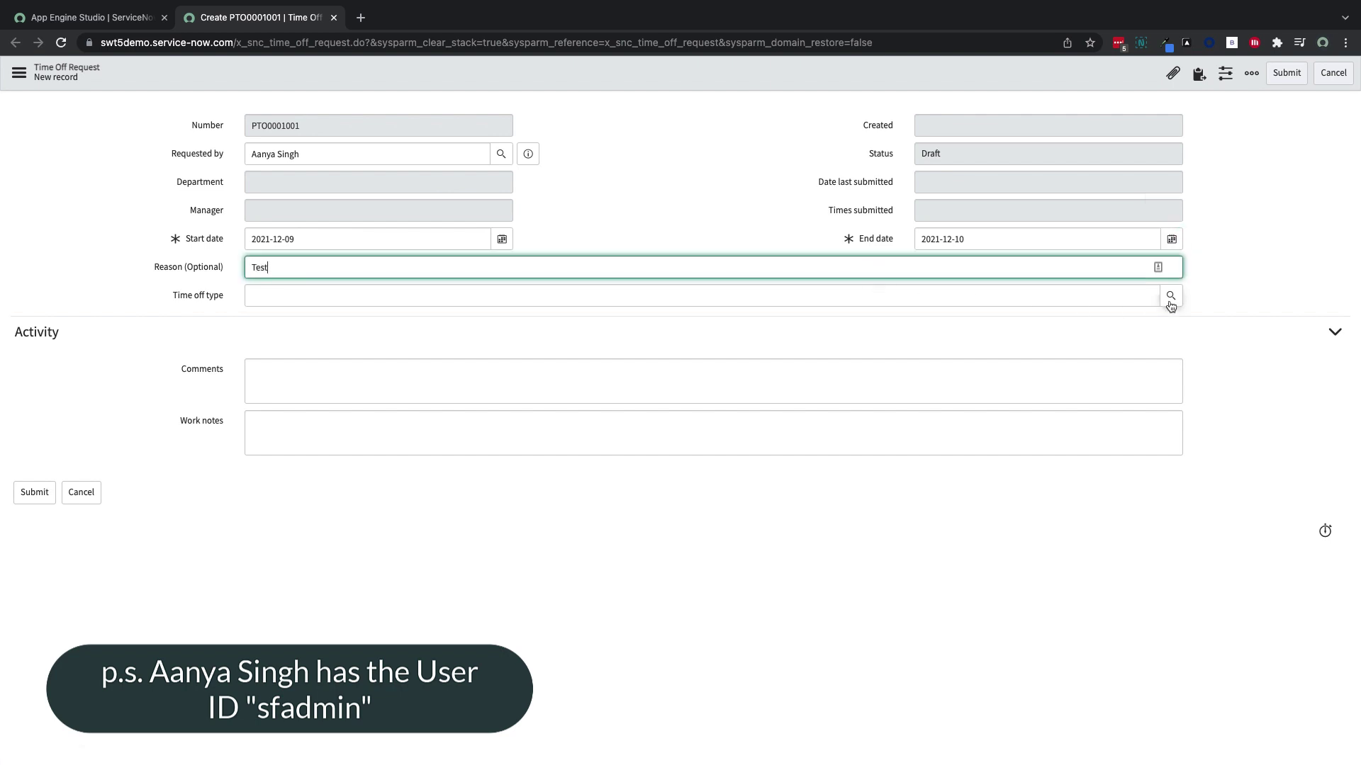
left_click(1170, 296)
left_click(90, 178)
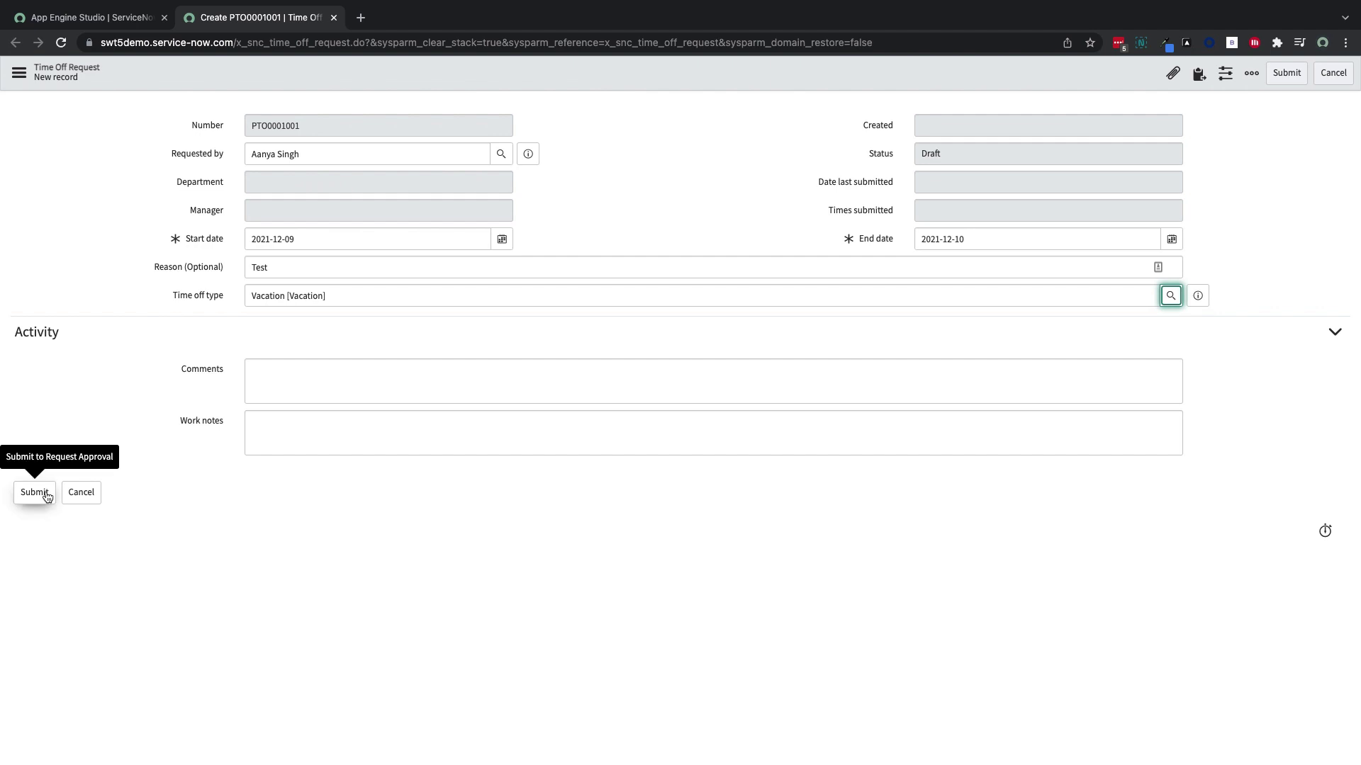
left_click(34, 492)
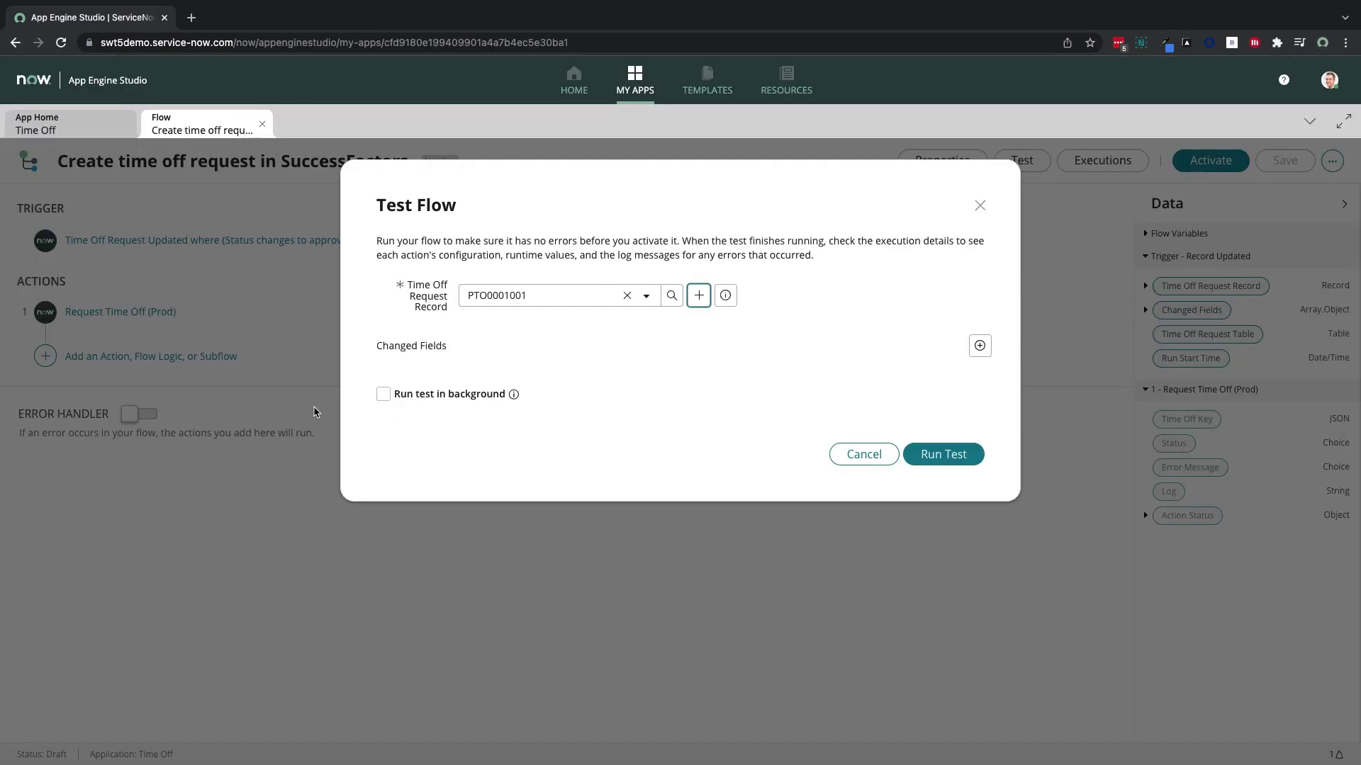
Test the flow on PTO0001001 and expand the Request Time Off (Prod) execution details
left_click(921, 455)
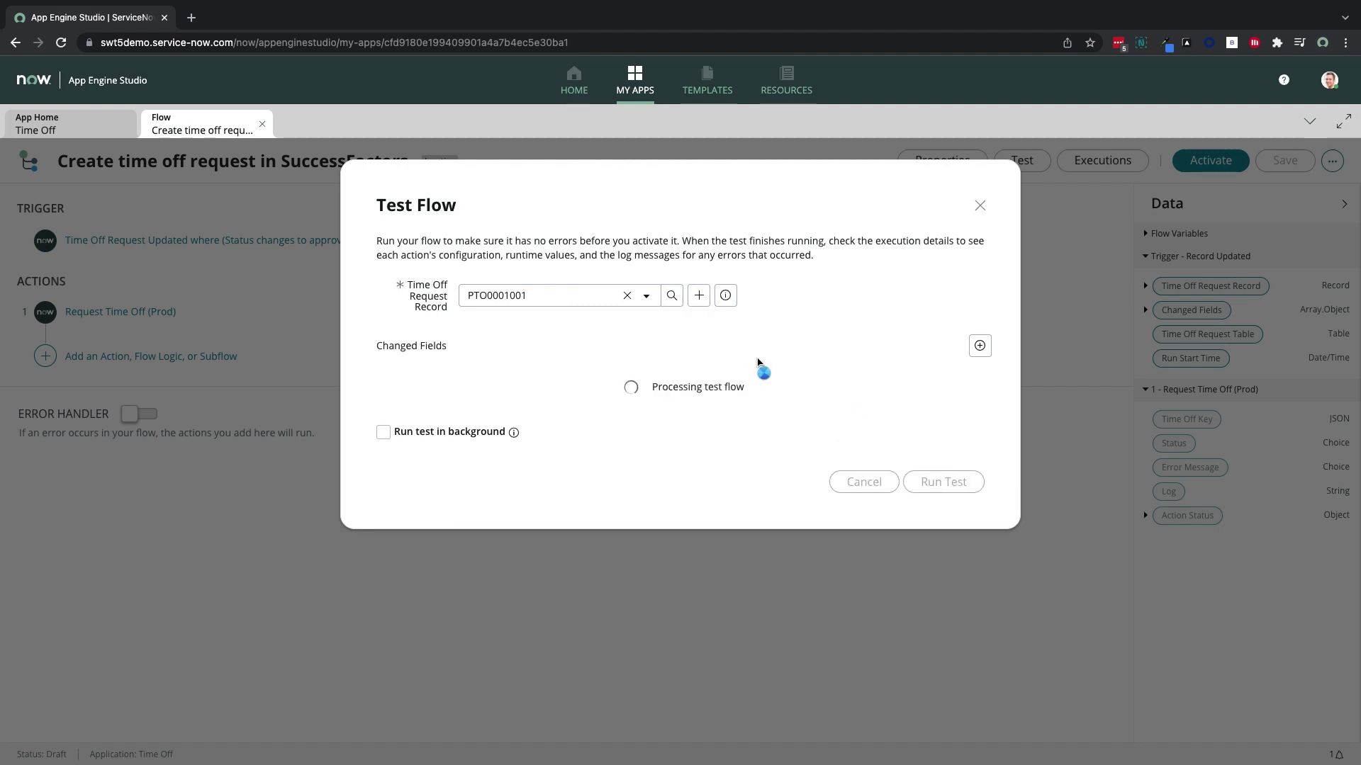
left_click(751, 386)
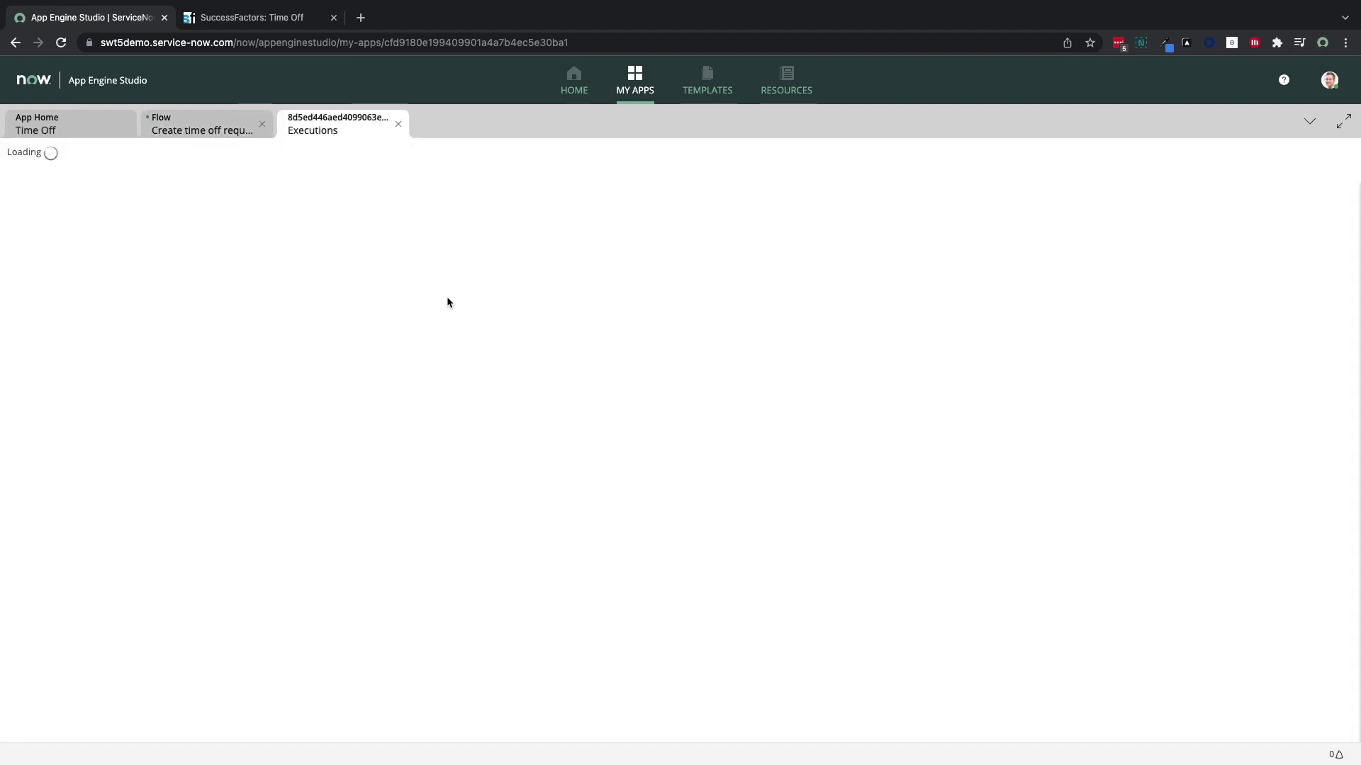
left_click(441, 340)
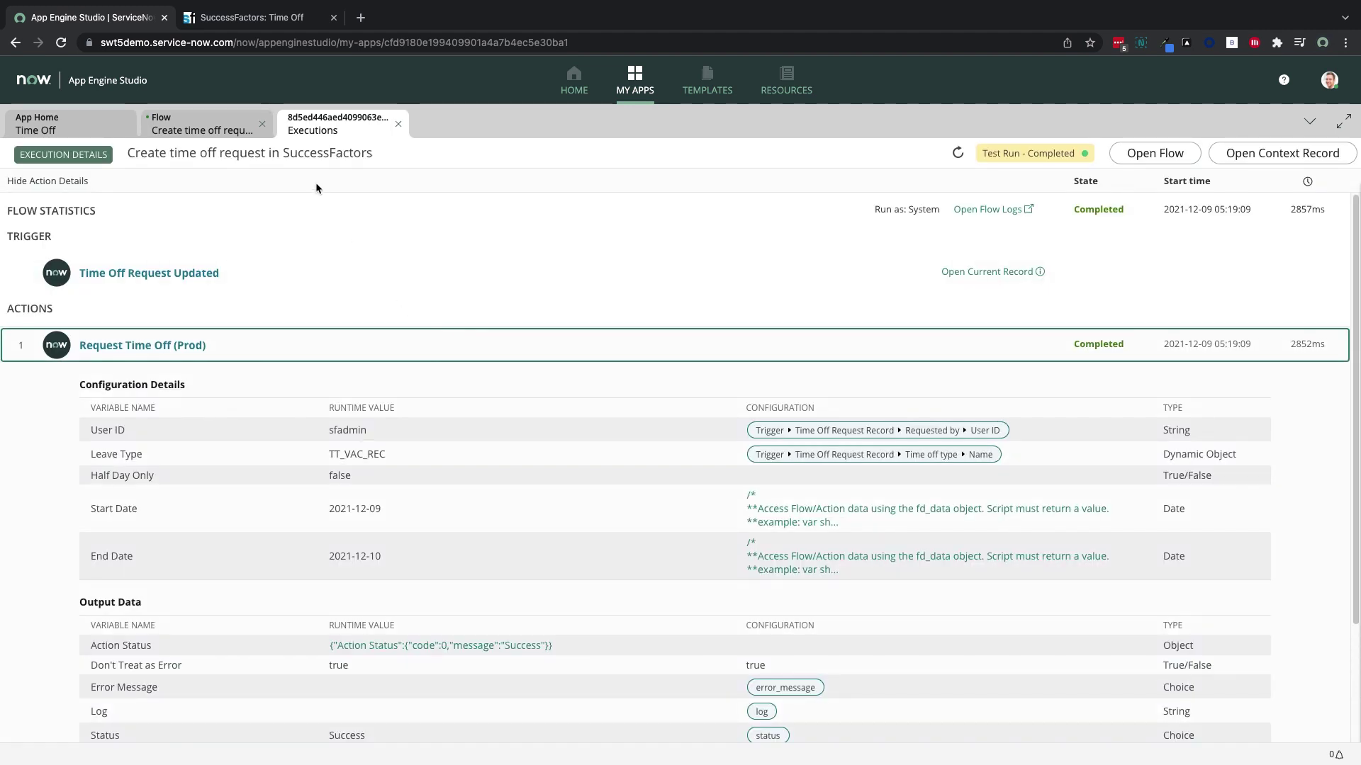
Confirm the approved two-day Vacation for 9–10 December 2021 in SuccessFactors' upcoming absences, then reload
left_click(262, 24)
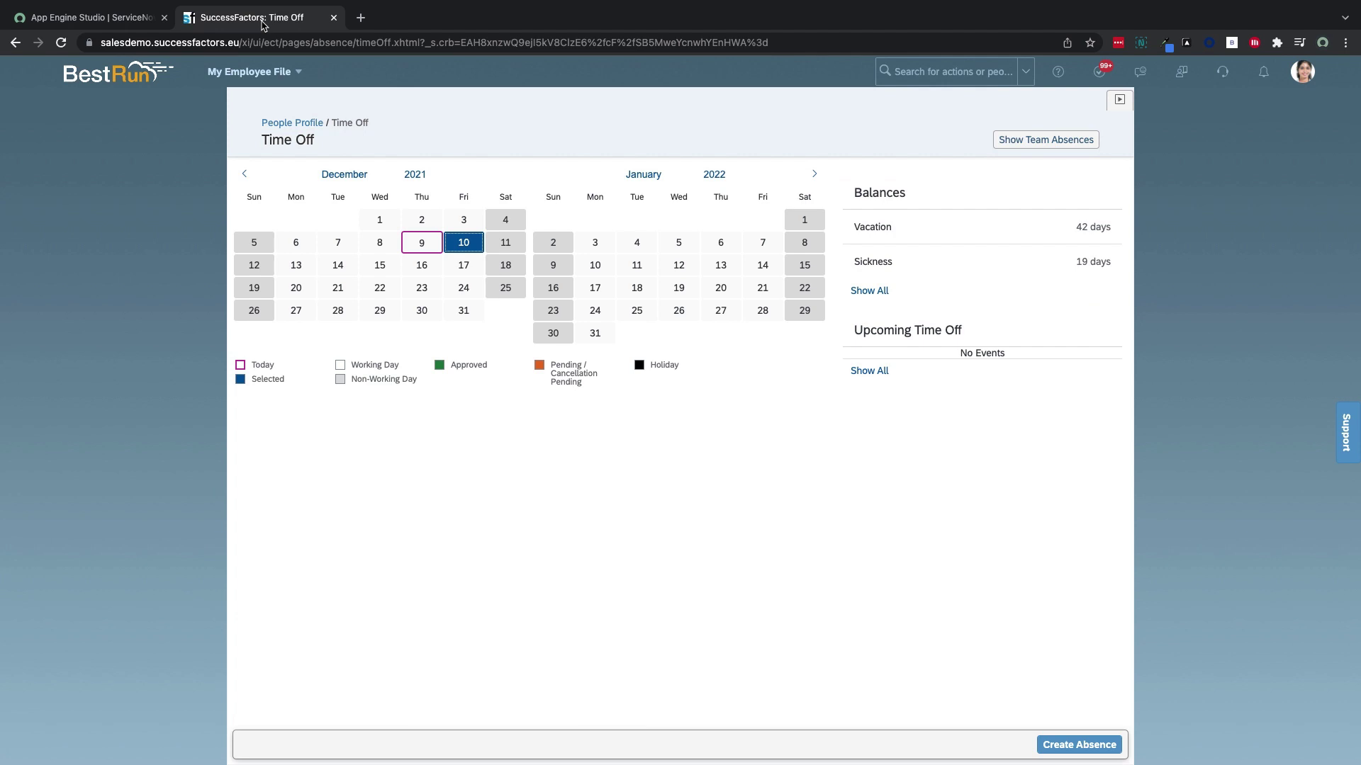
left_click(870, 372)
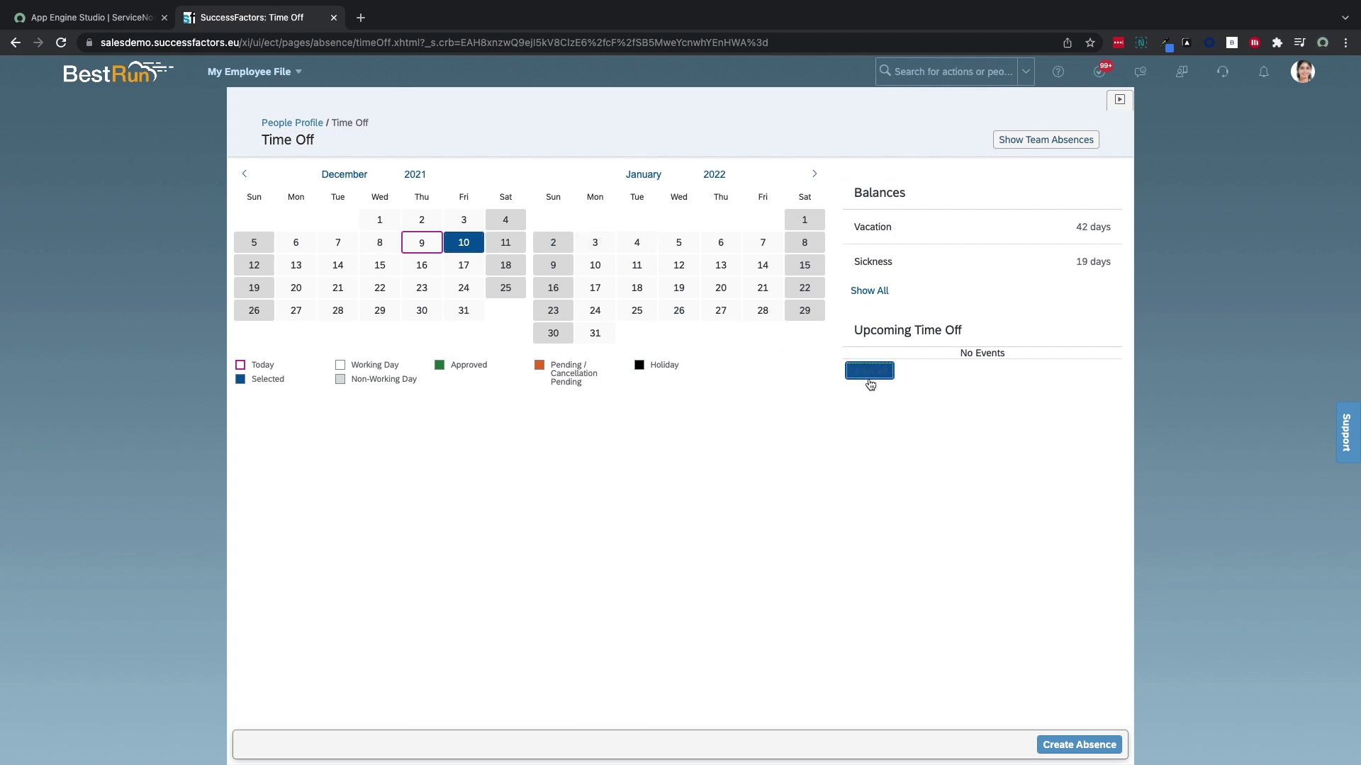
left_click(746, 290)
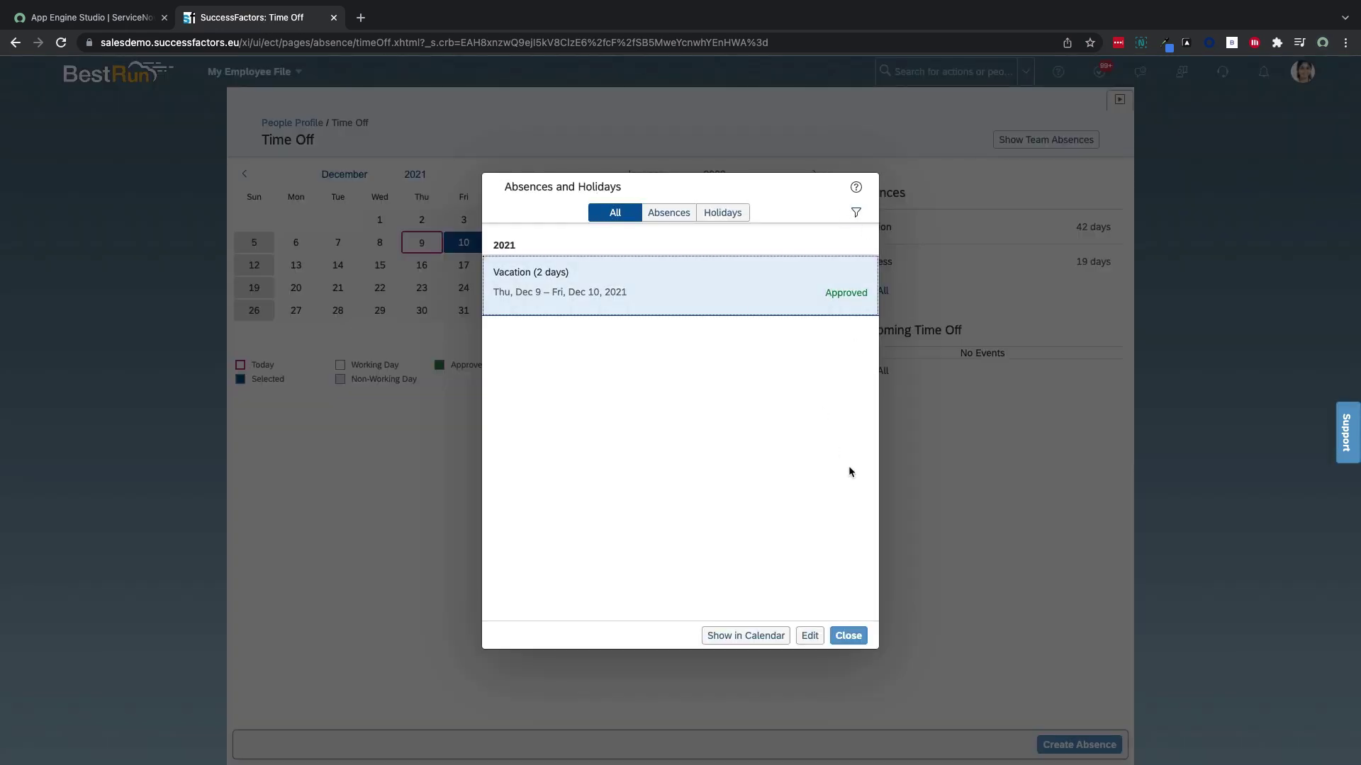
left_click(849, 636)
left_click(61, 43)
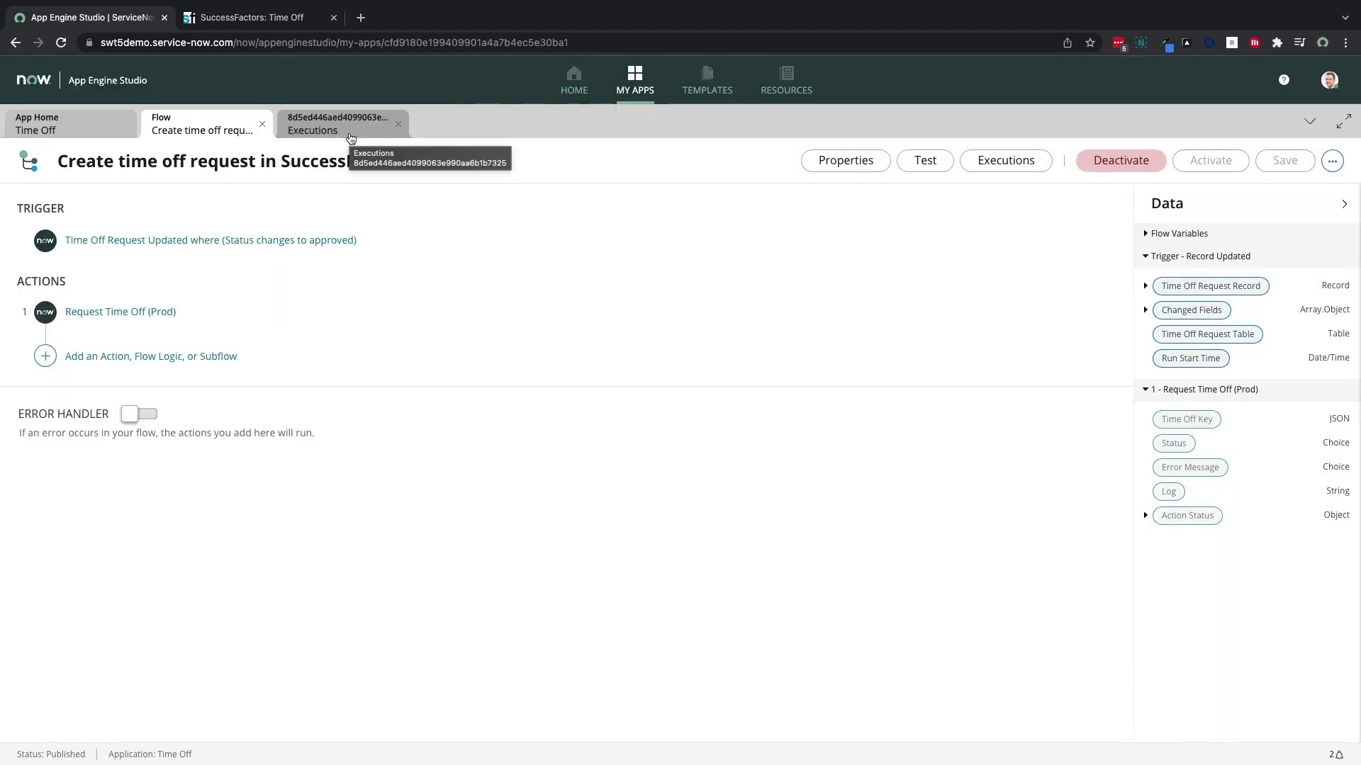
Close the Executions and Flow tabs and preview the Time Off Requests portal from the Experience list
left_click(397, 124)
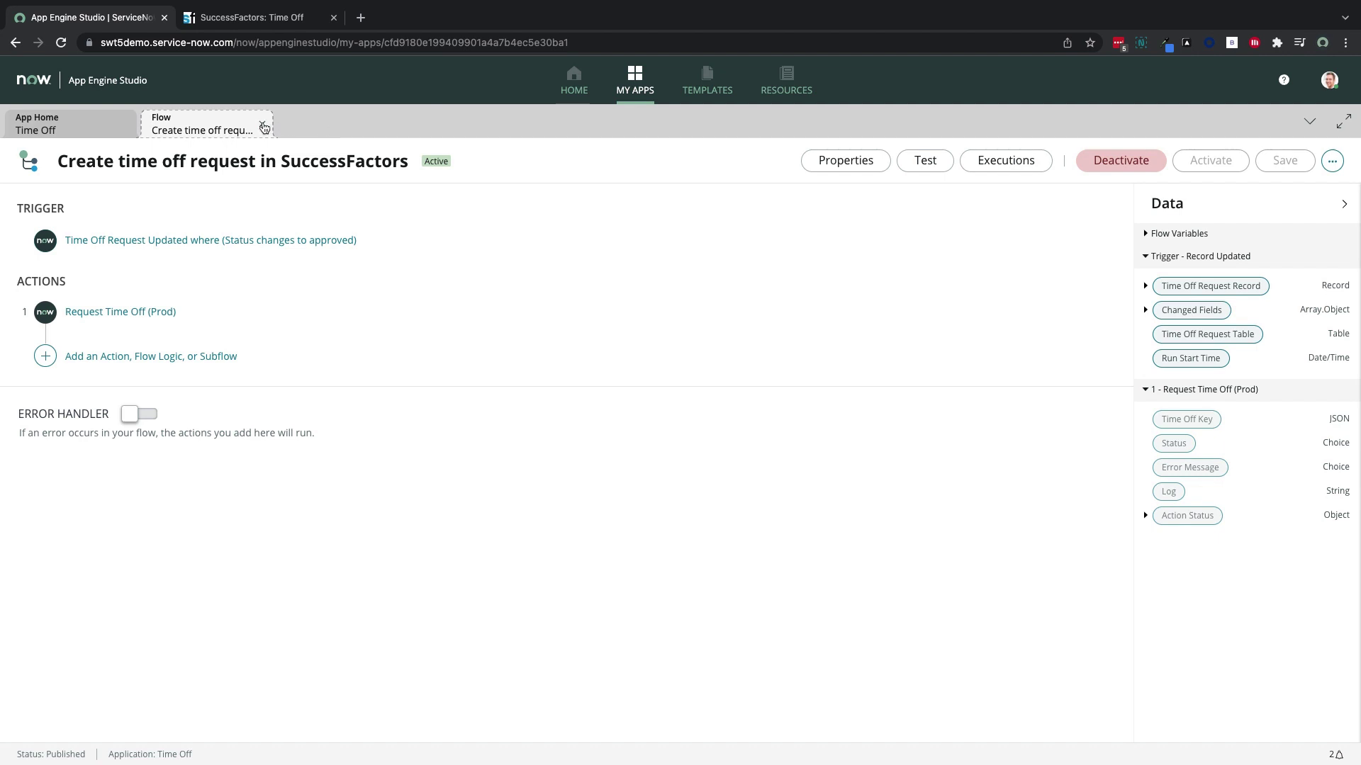
left_click(263, 125)
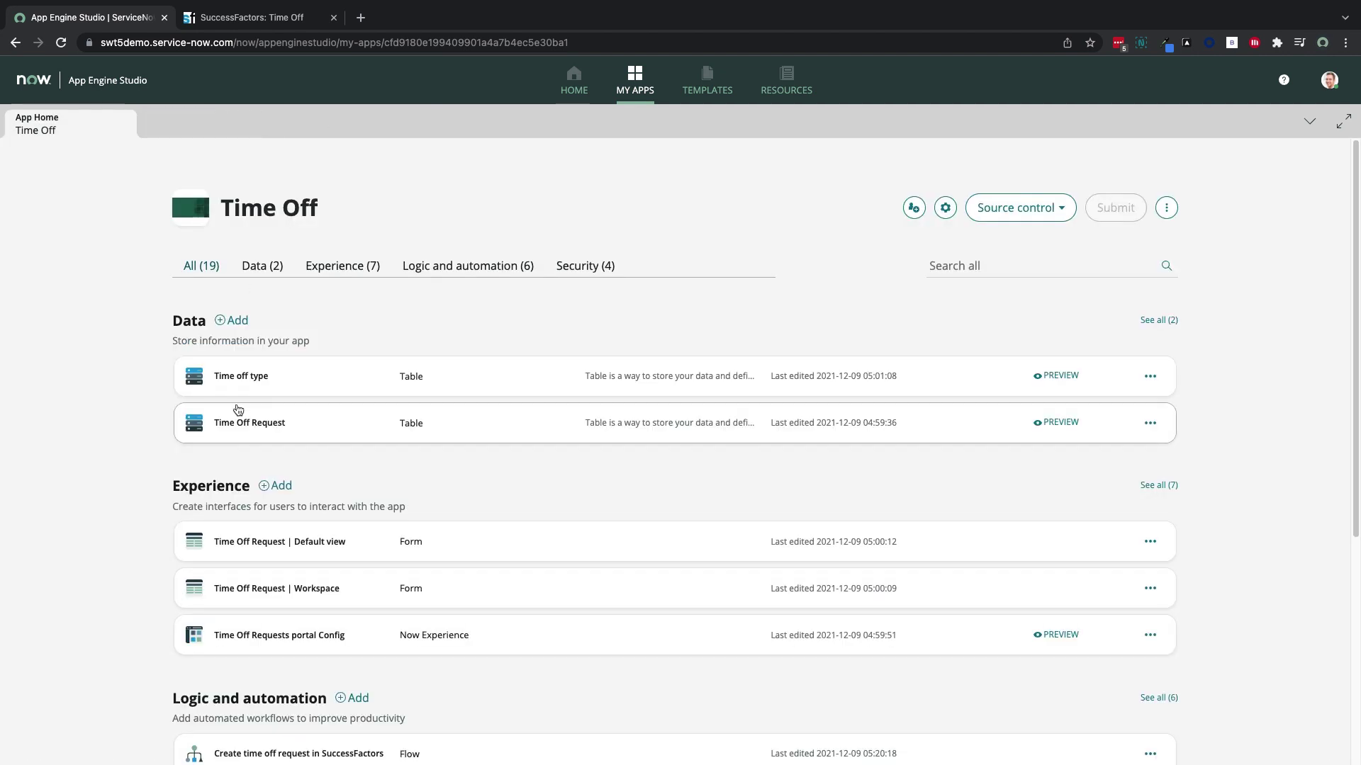
scroll(354, 447, "down", 1)
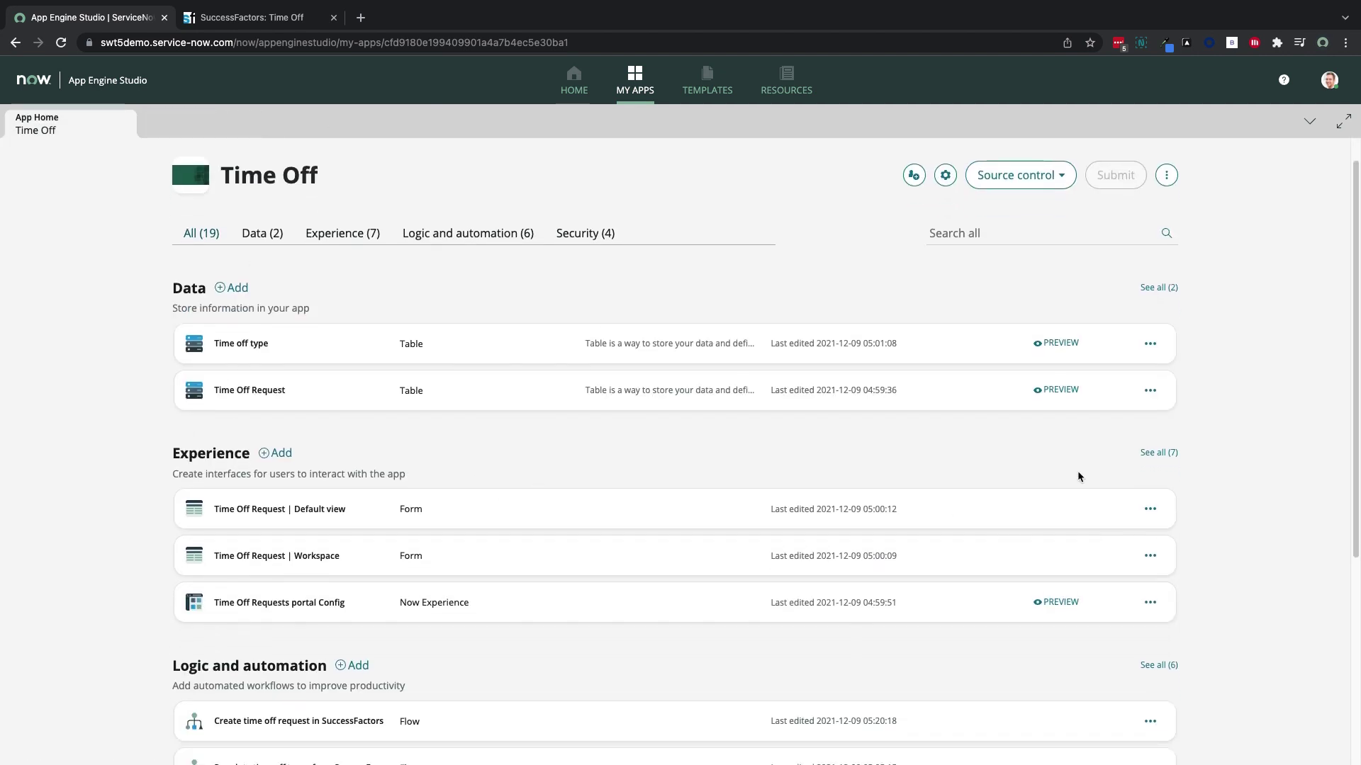
left_click(1158, 453)
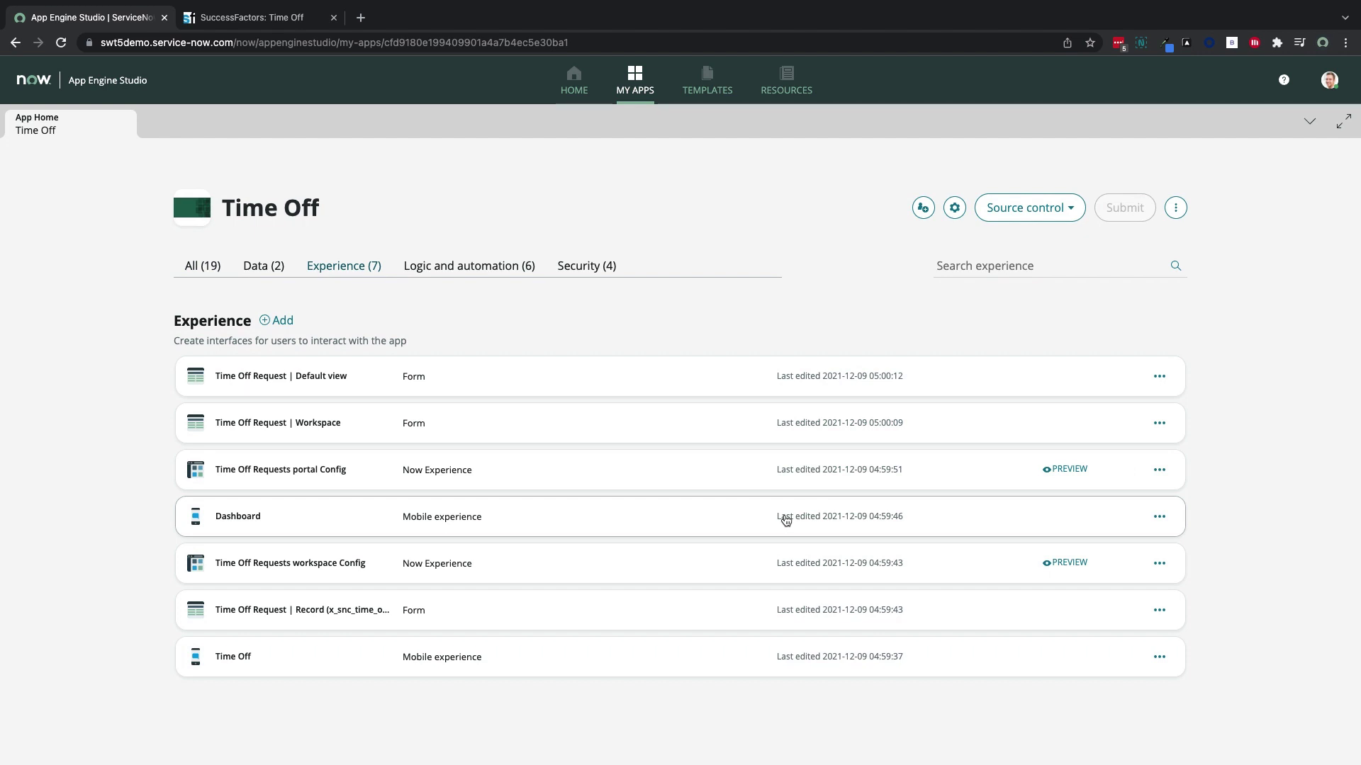
left_click(1065, 469)
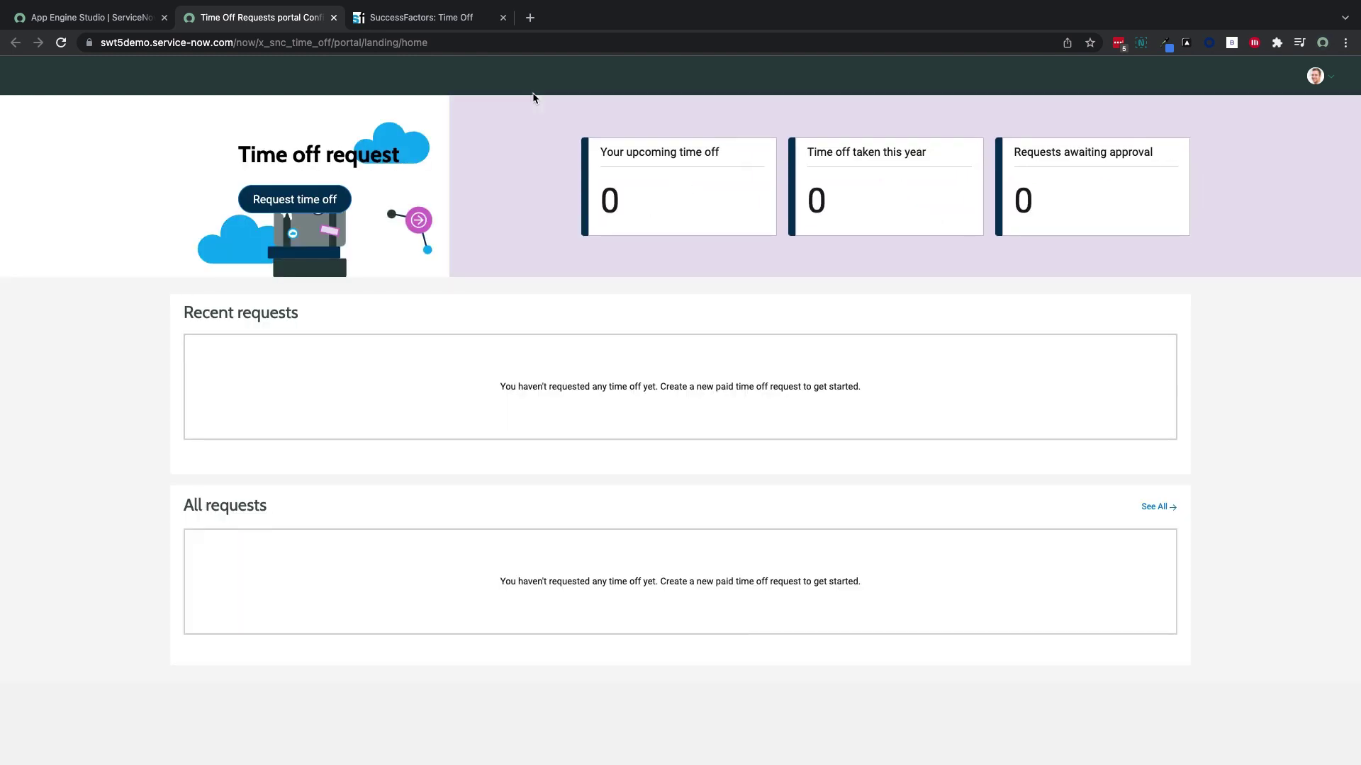
Open the portal's Request time off form, then return to the app's Data tables and preview Time Off Request
left_click(324, 197)
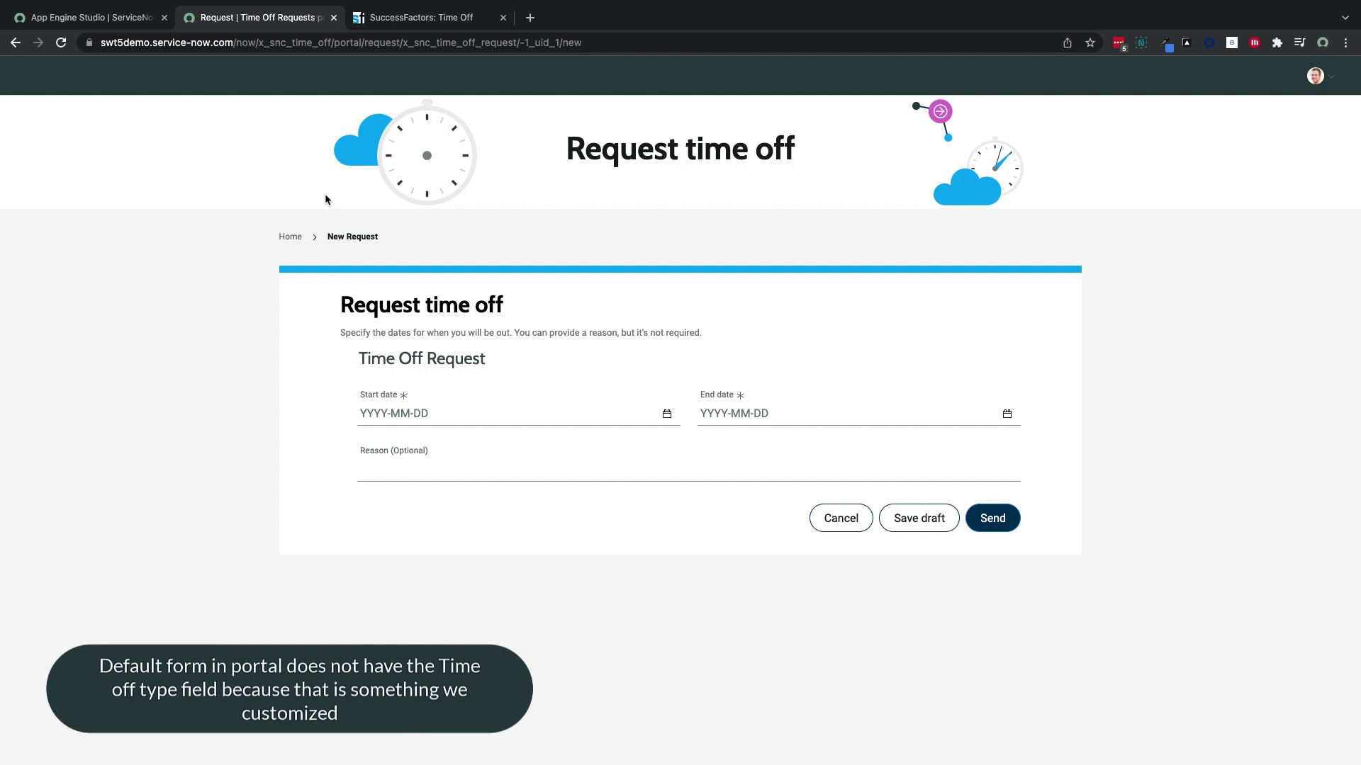
left_click(119, 24)
left_click(263, 267)
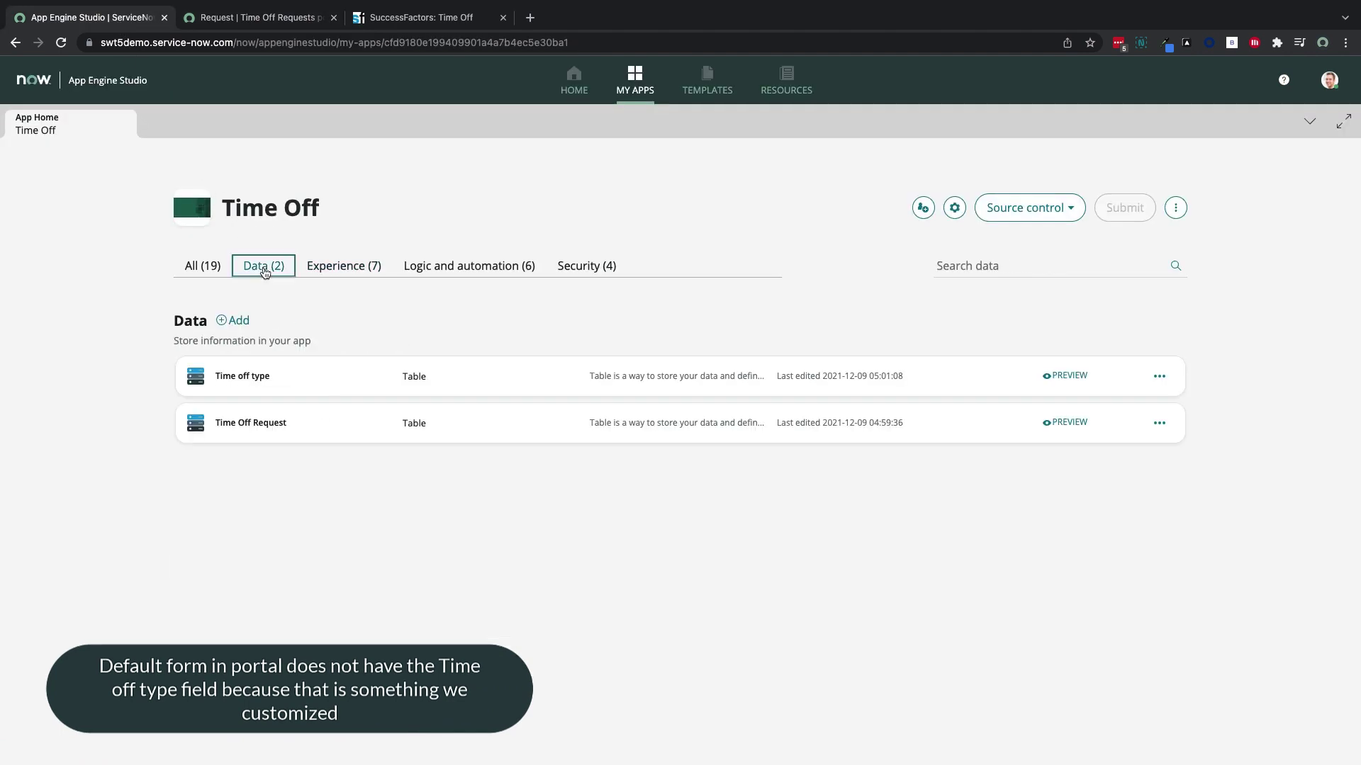
left_click(1068, 423)
Open request PTO0001001 and switch its form to the New view
left_click(115, 184)
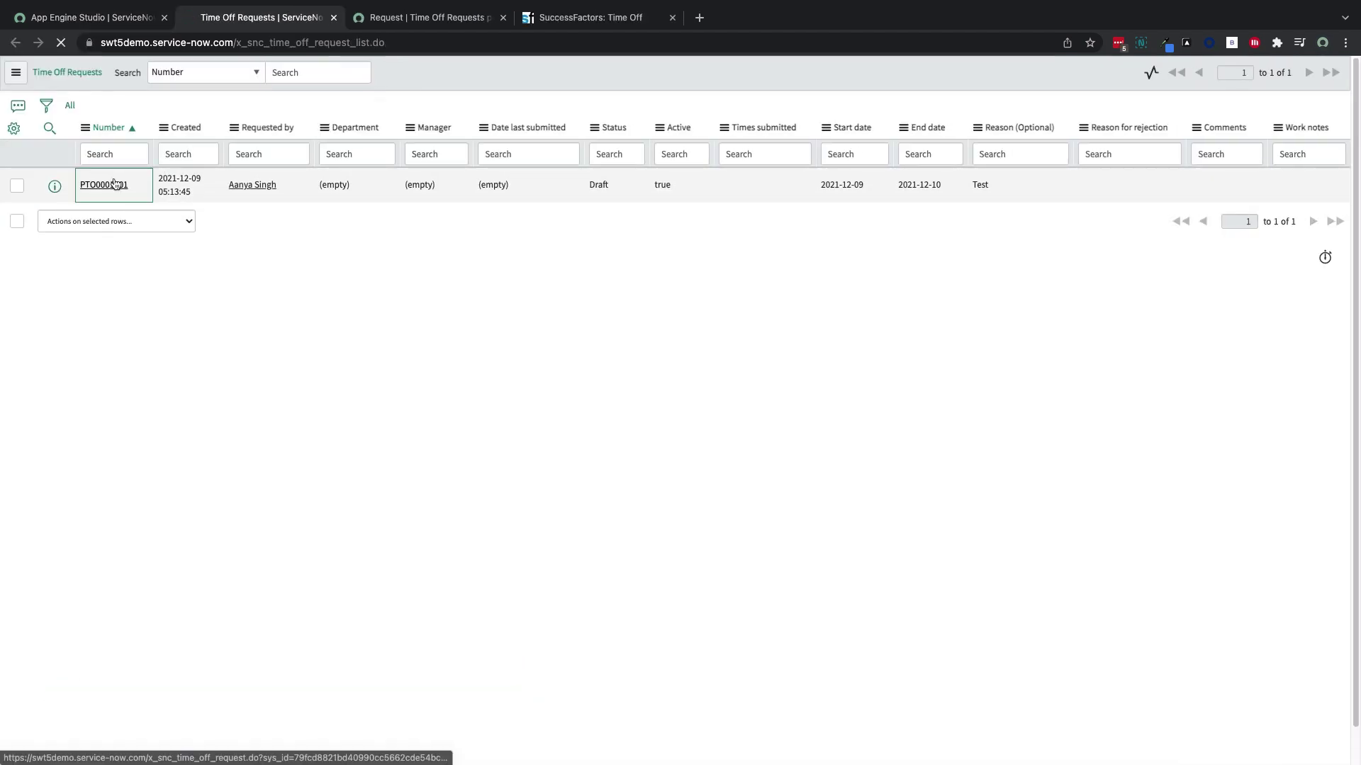
left_click(45, 73)
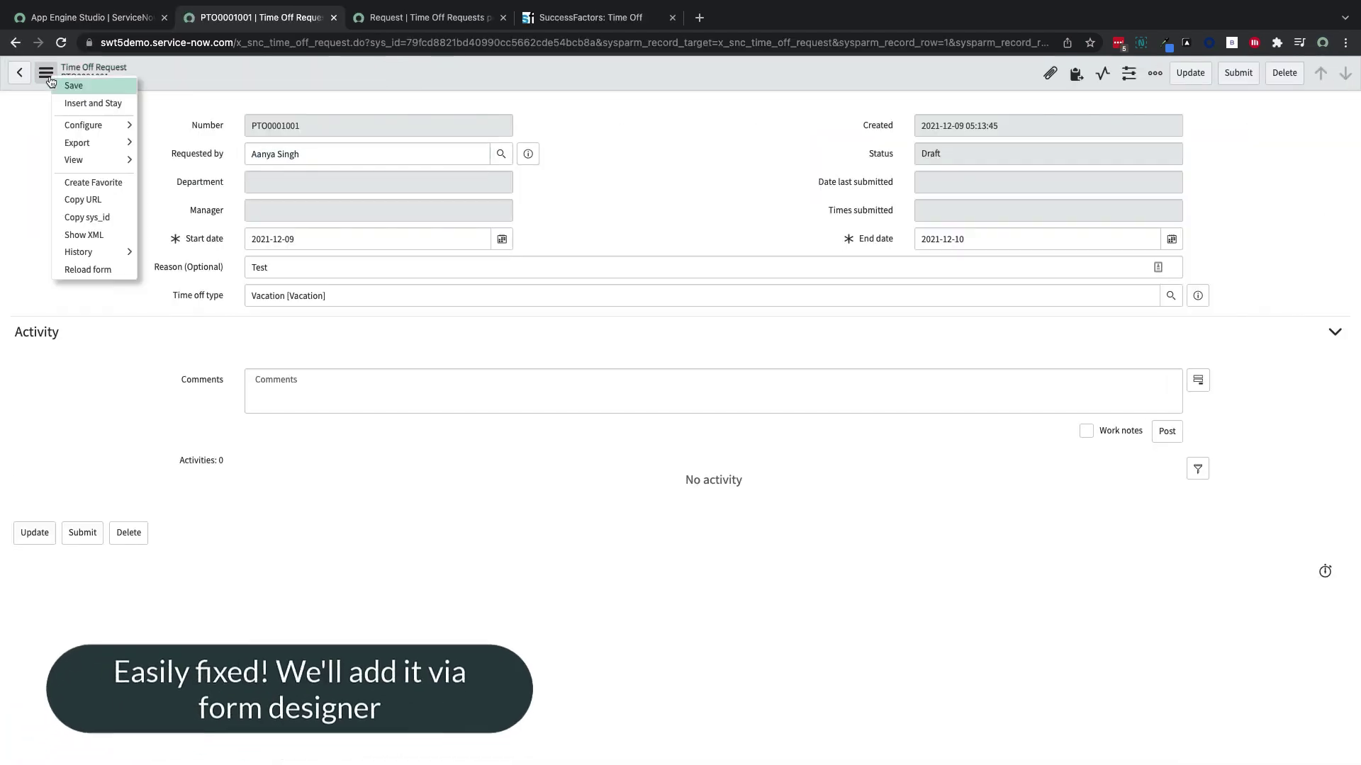
mouse_move(83, 127)
mouse_move(89, 161)
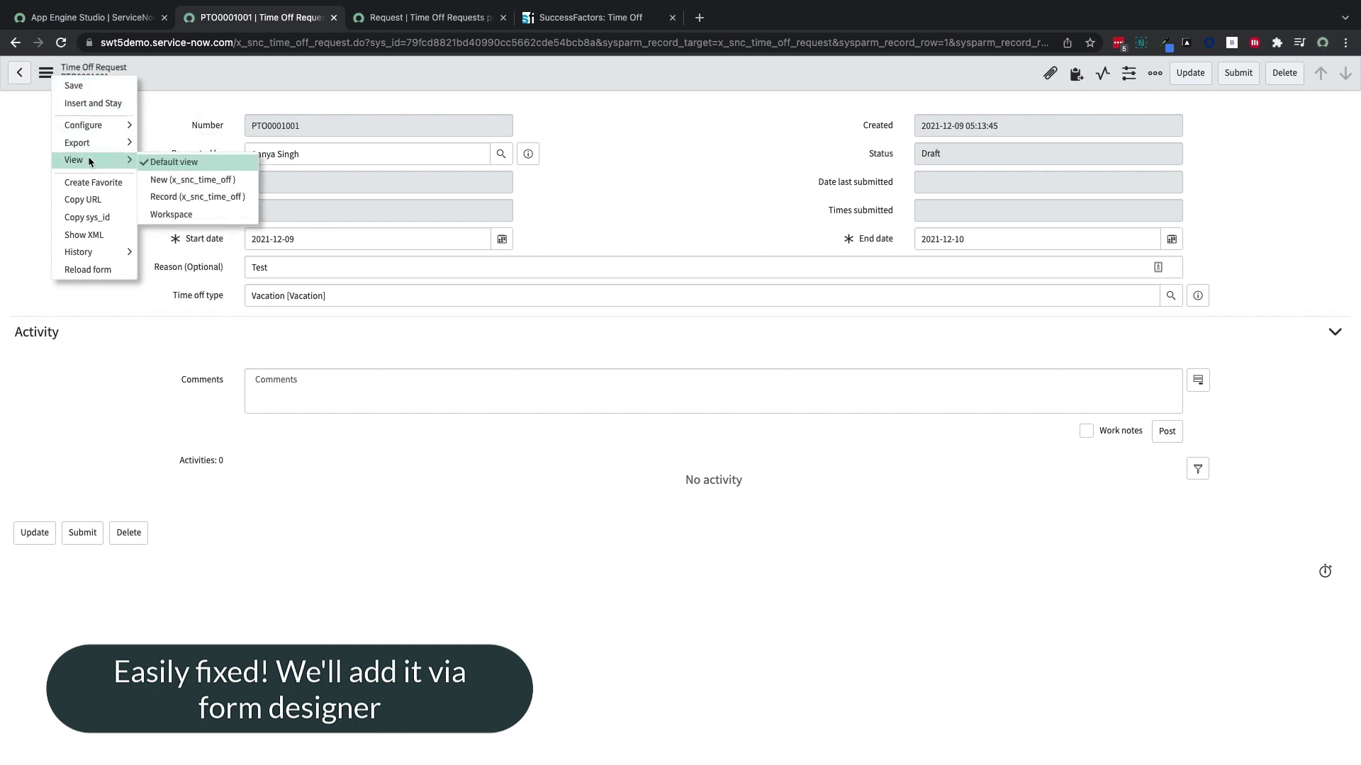
left_click(157, 180)
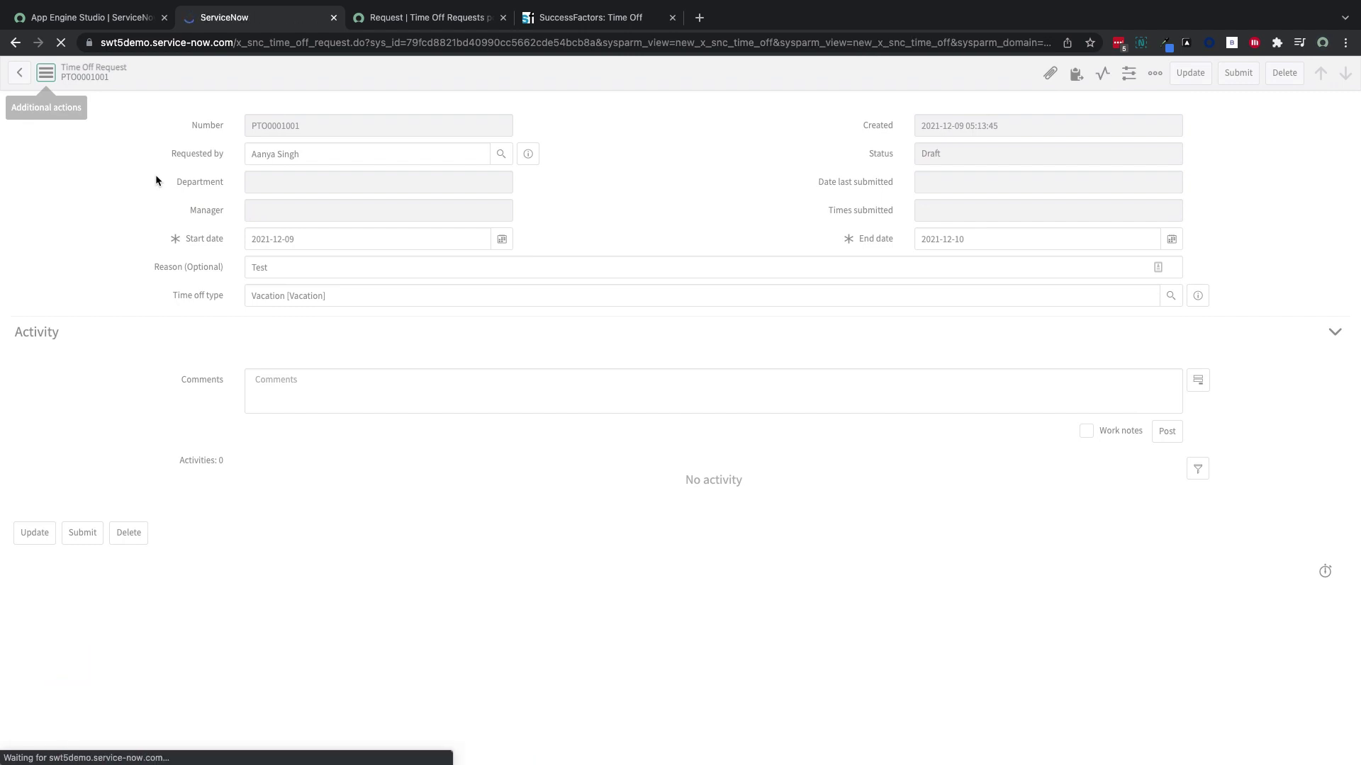
In Form Design, add Time off type to the first section and save the layout
left_click(46, 72)
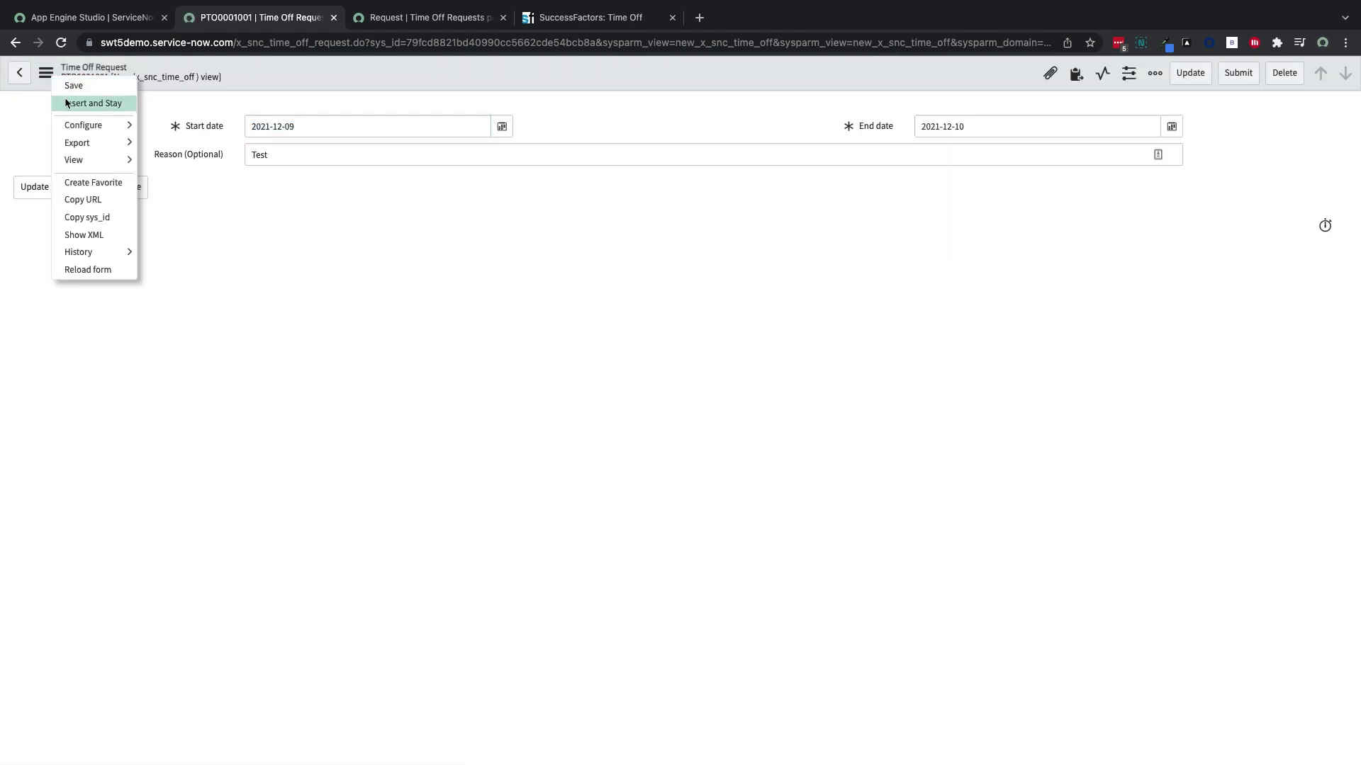
mouse_move(80, 126)
left_click(188, 129)
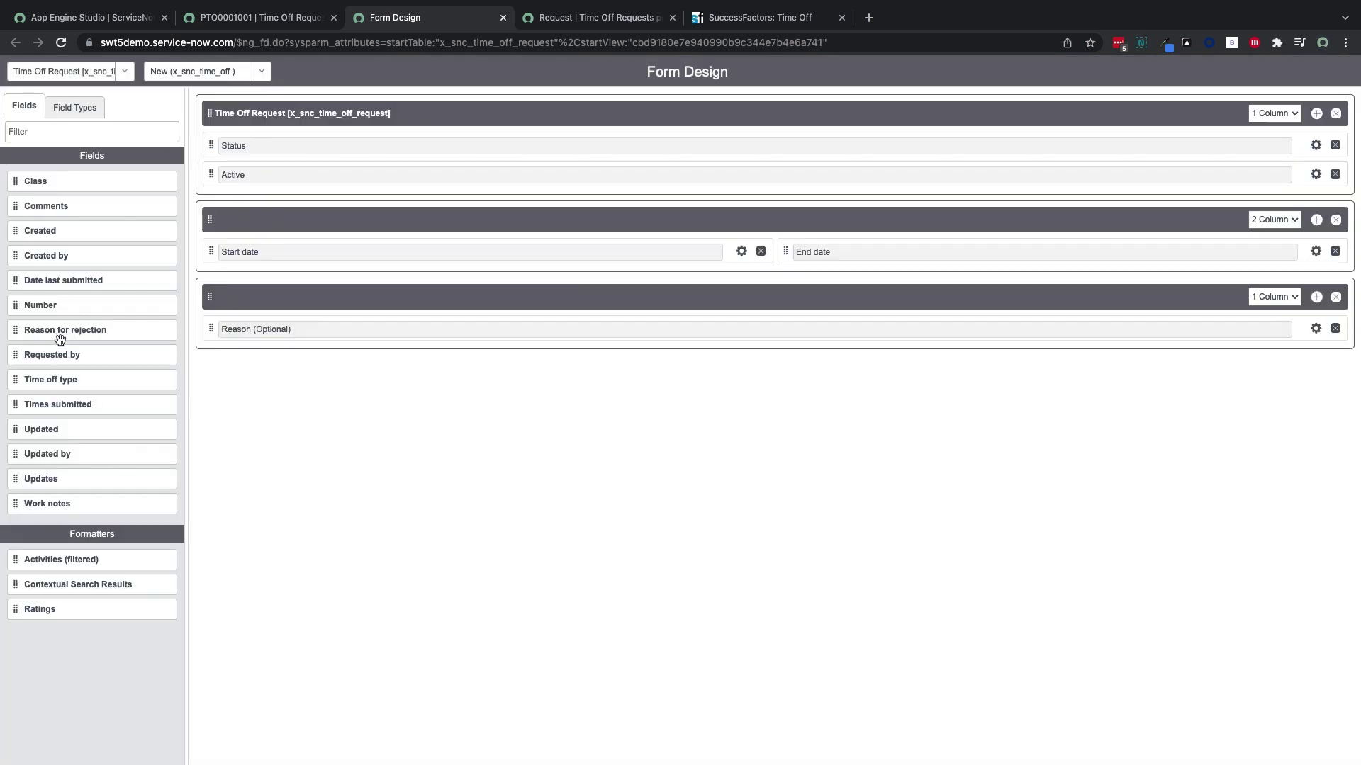
left_click_drag(16, 380, 266, 201)
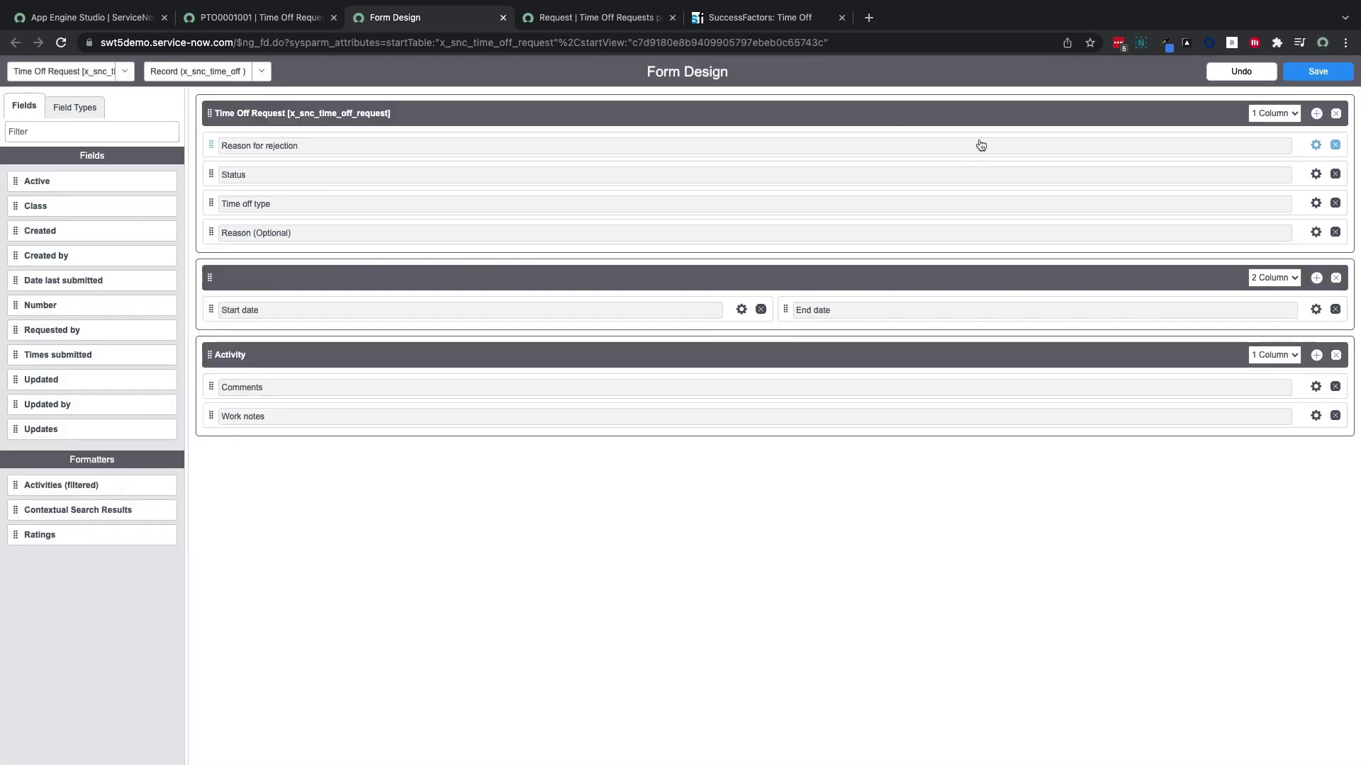
left_click(1318, 71)
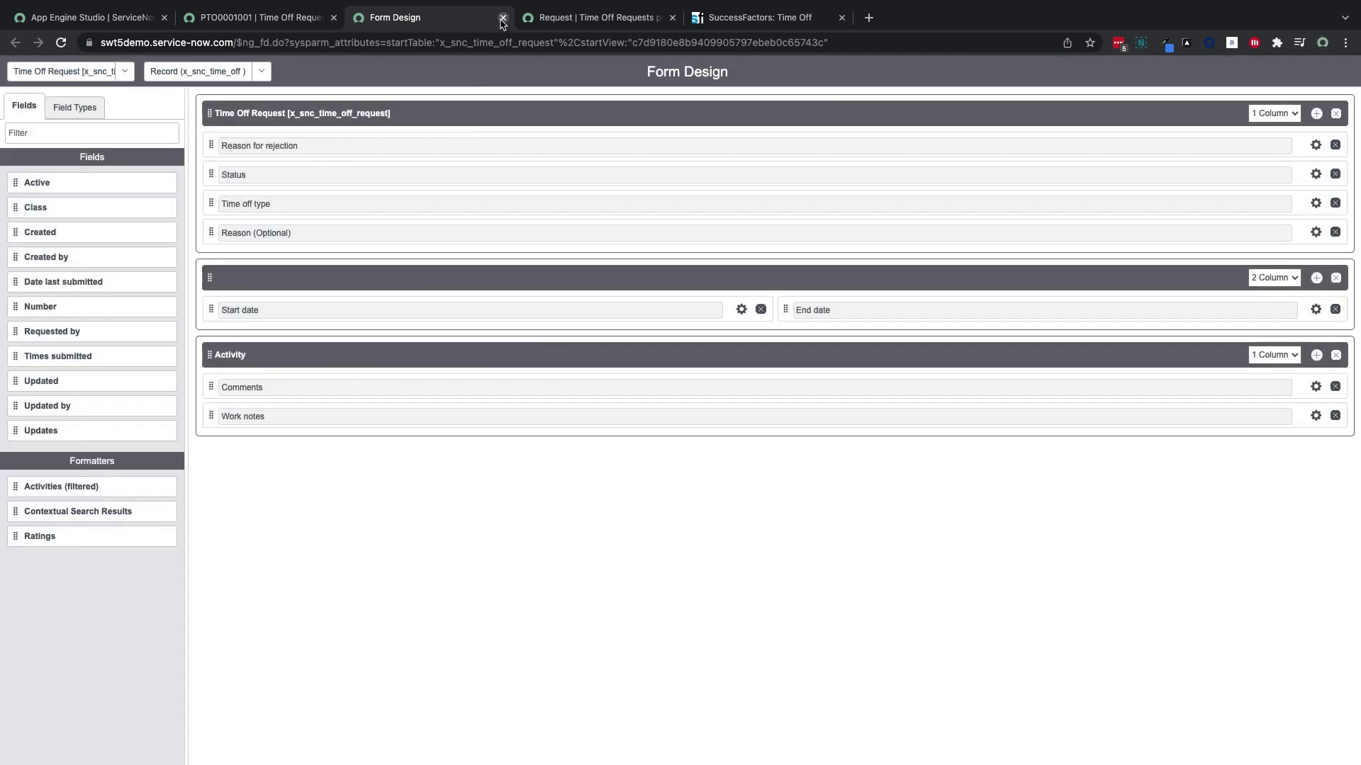
left_click(503, 18)
Reload the portal request form and set the dates from 2021-12-20 to 2021-12-24
left_click(334, 17)
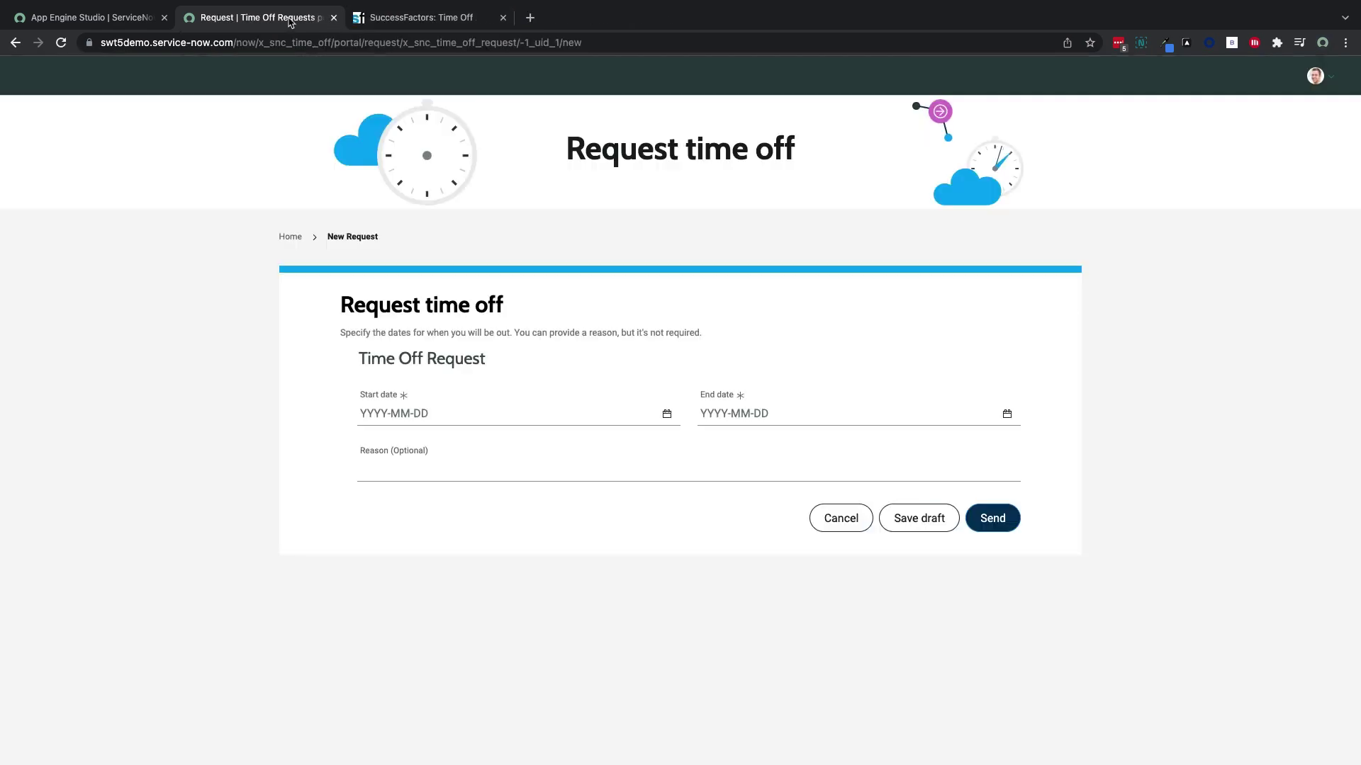
left_click(61, 42)
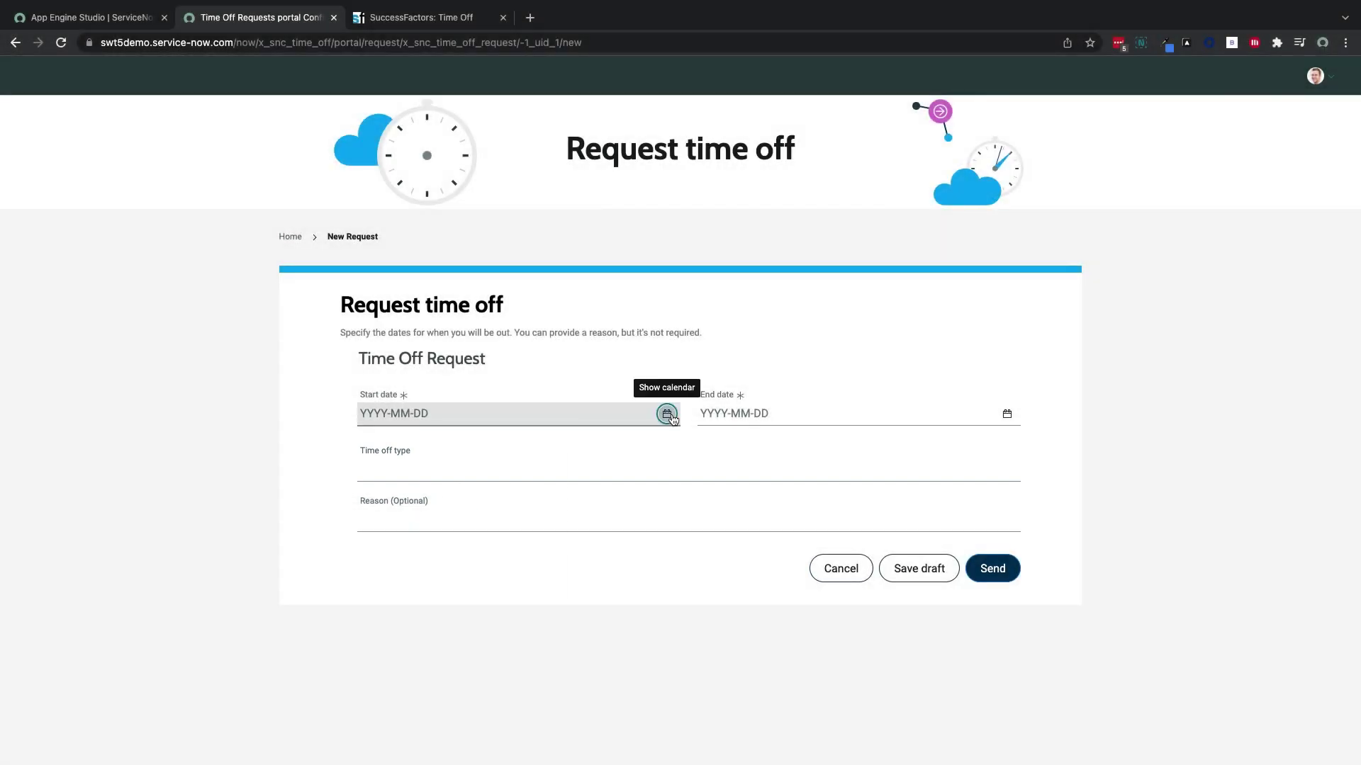
left_click(666, 414)
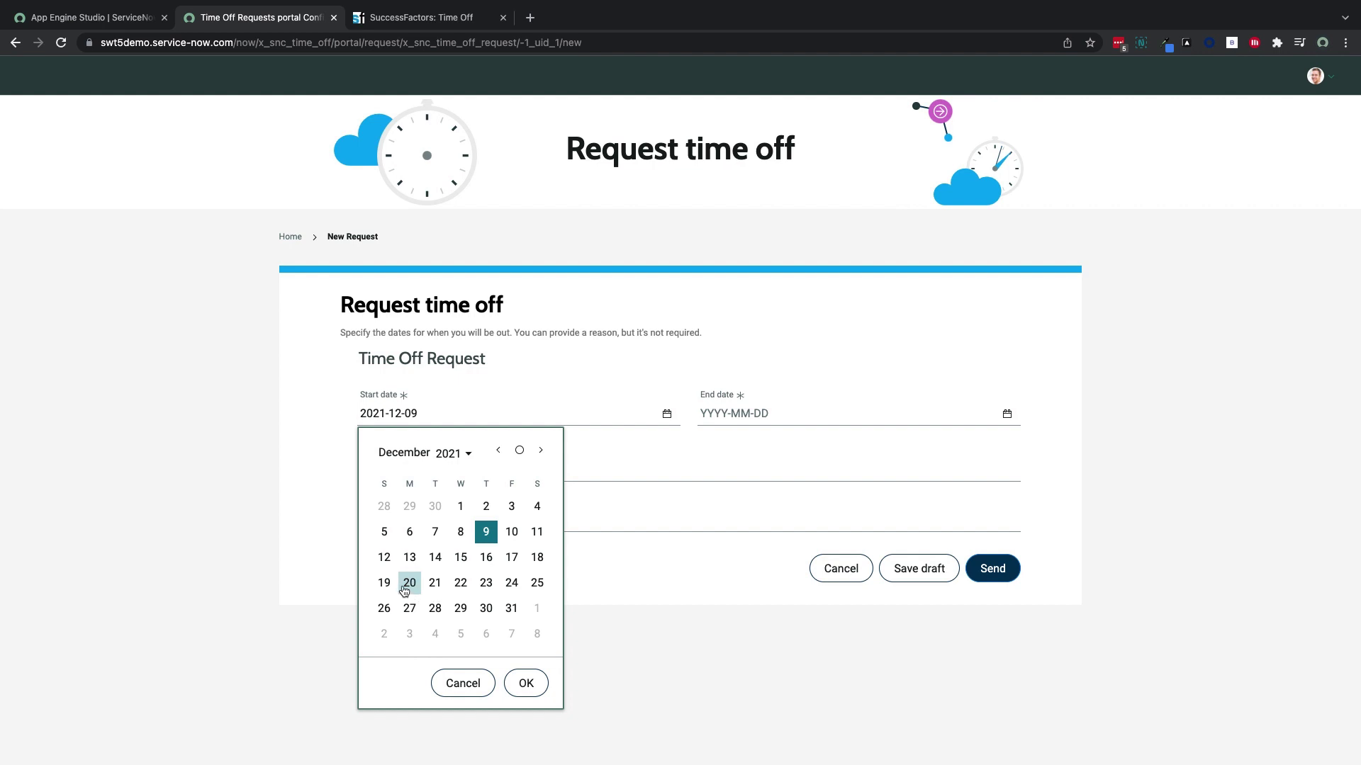
left_click(409, 582)
left_click(516, 685)
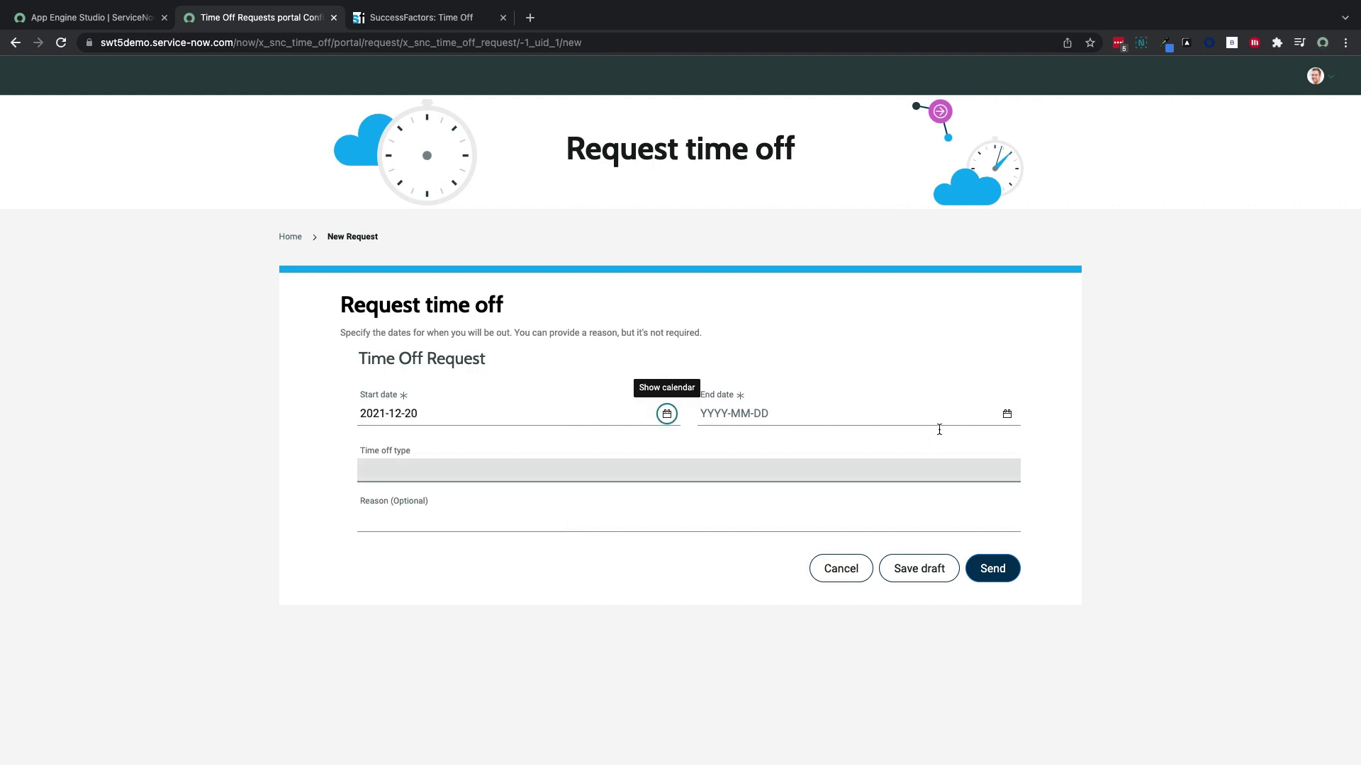
left_click(1007, 414)
left_click(851, 582)
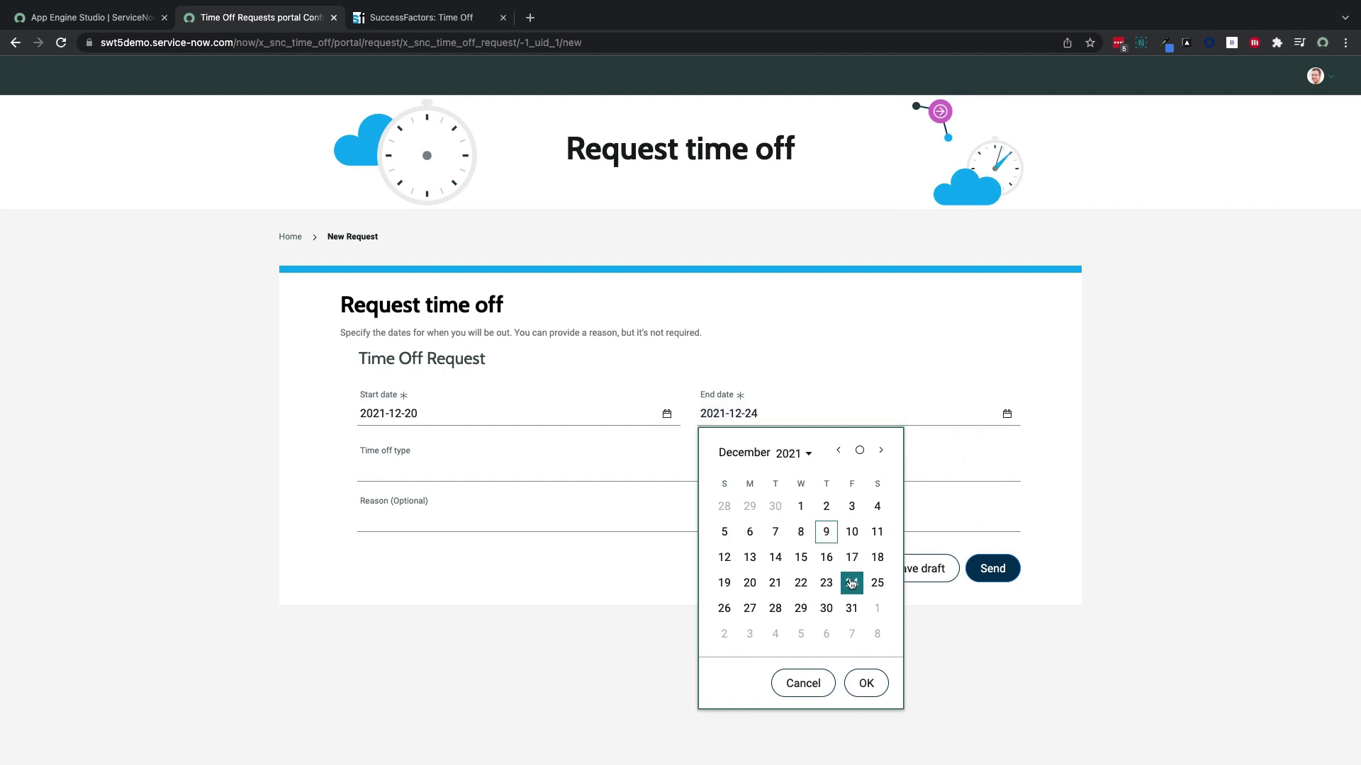
left_click(866, 683)
Choose Vacation as time off type, enter reason 'Christmas!', and send the request
left_click(510, 472)
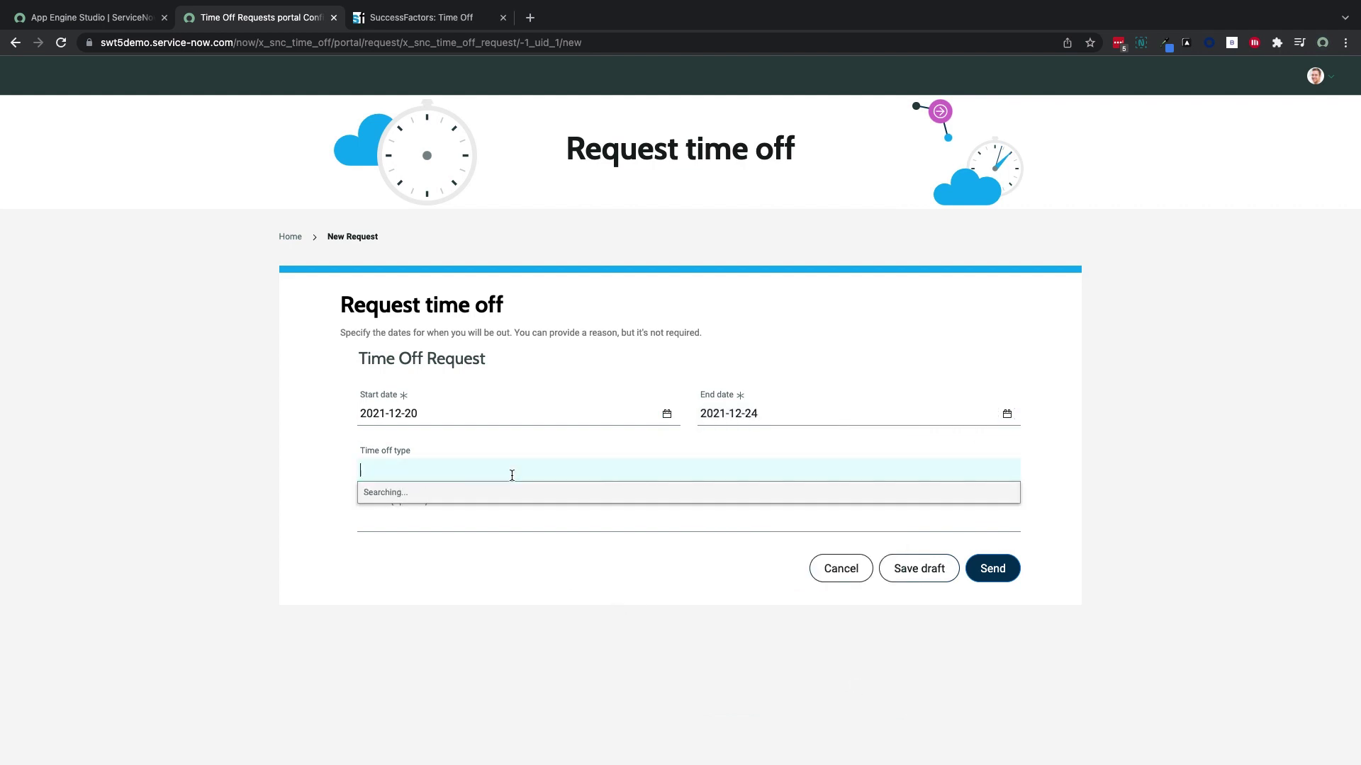
left_click(487, 517)
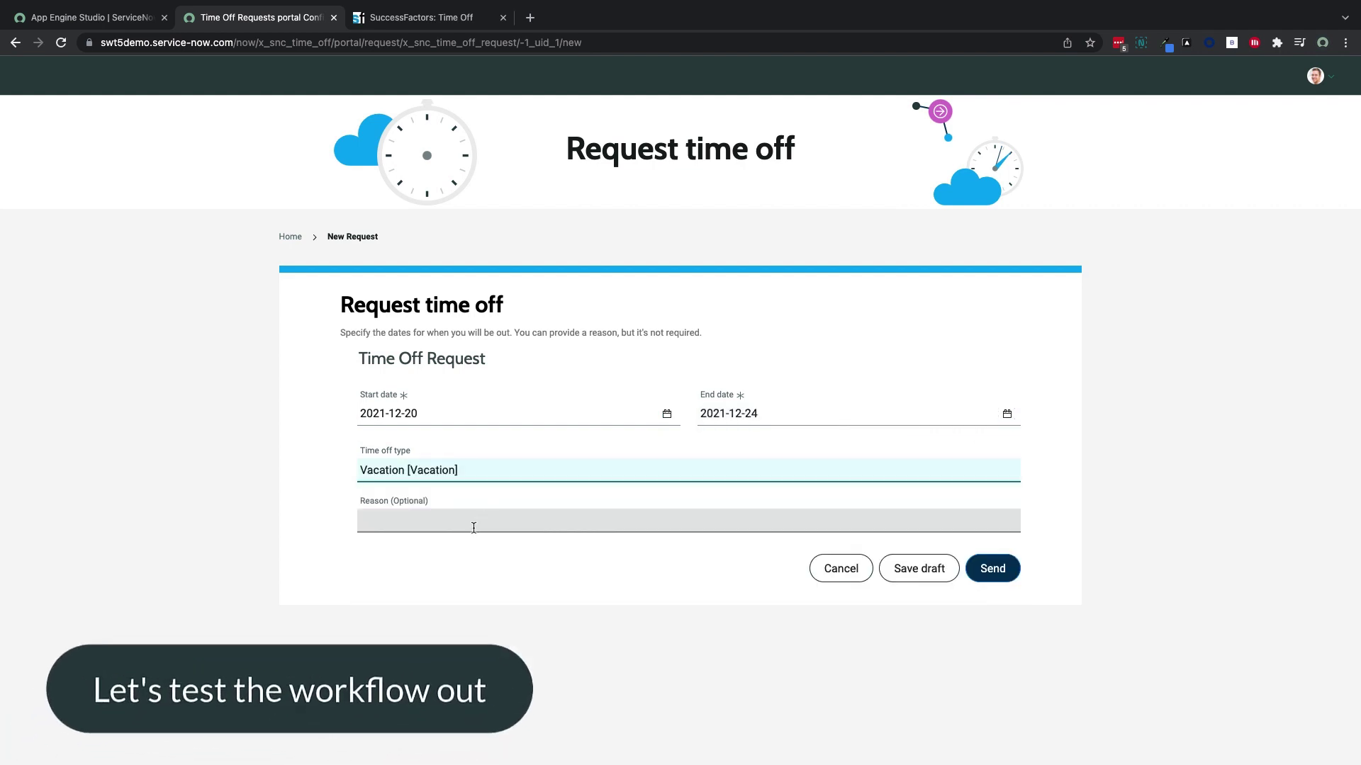
left_click(473, 528)
type("Christmas!")
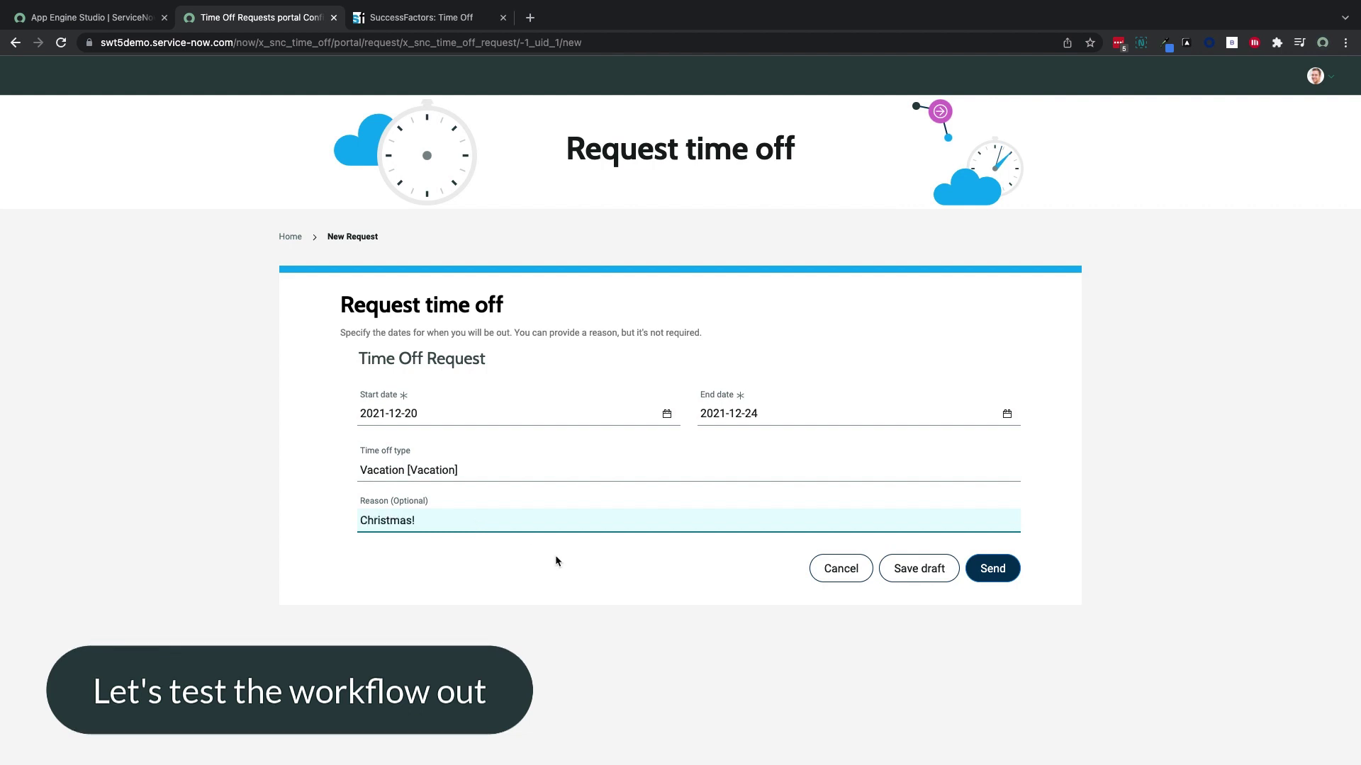
left_click(993, 575)
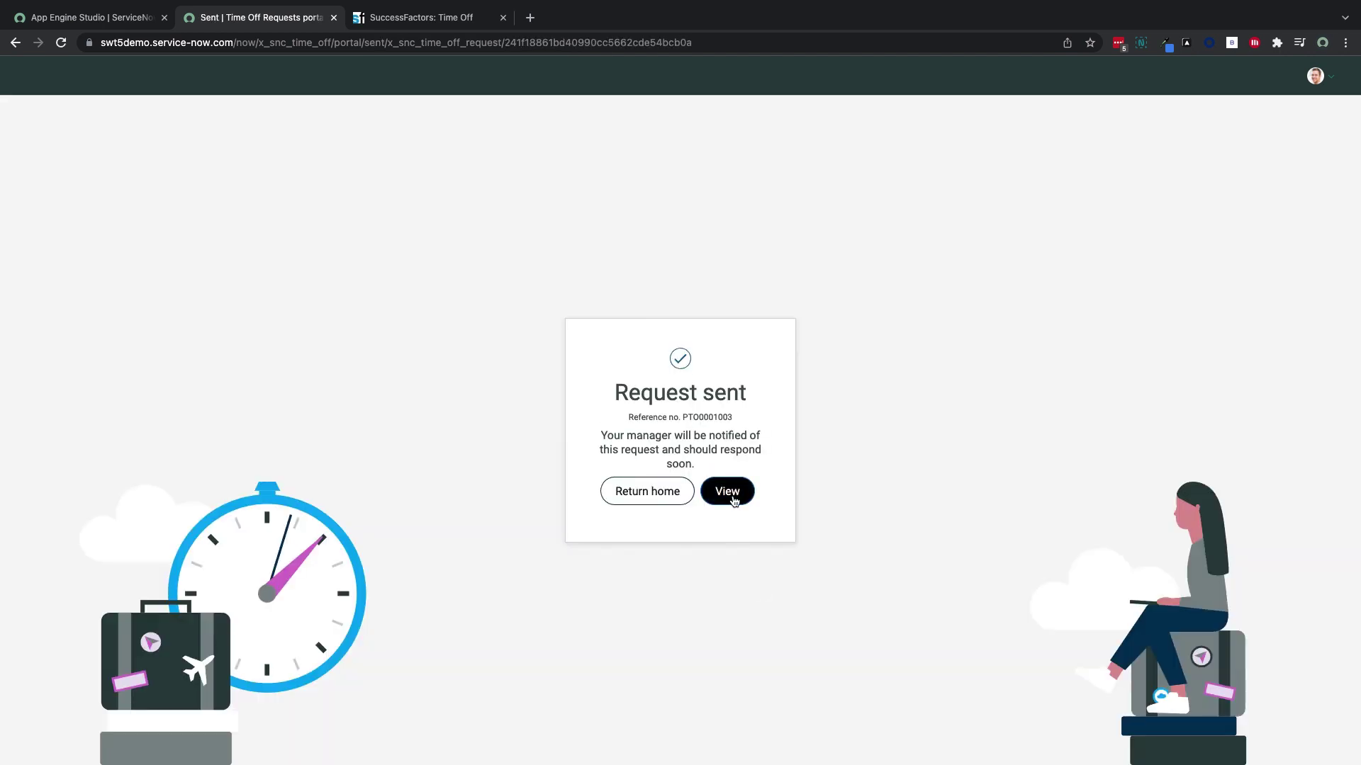
Open the submitted request PTO0001003 and post the comment 'Happy holidays!'
left_click(734, 497)
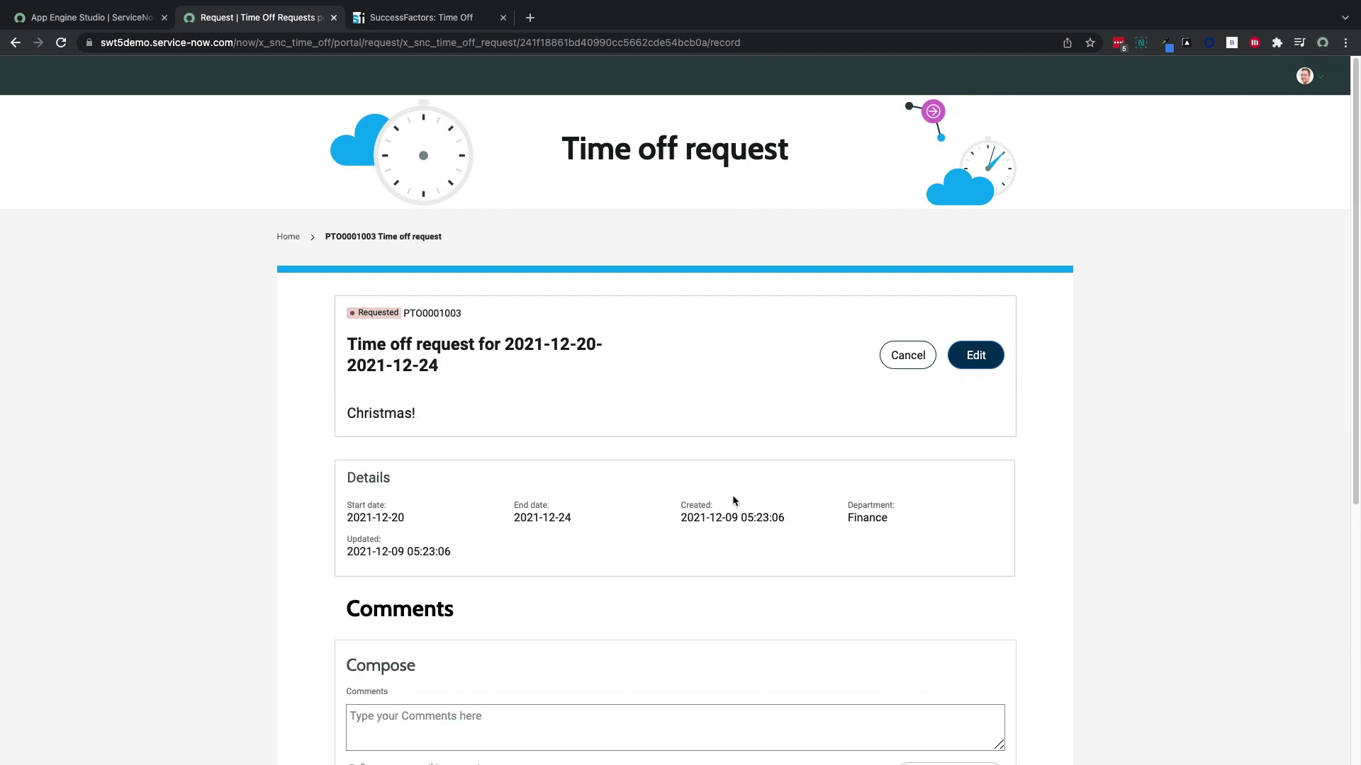
scroll(733, 500, "down", 5)
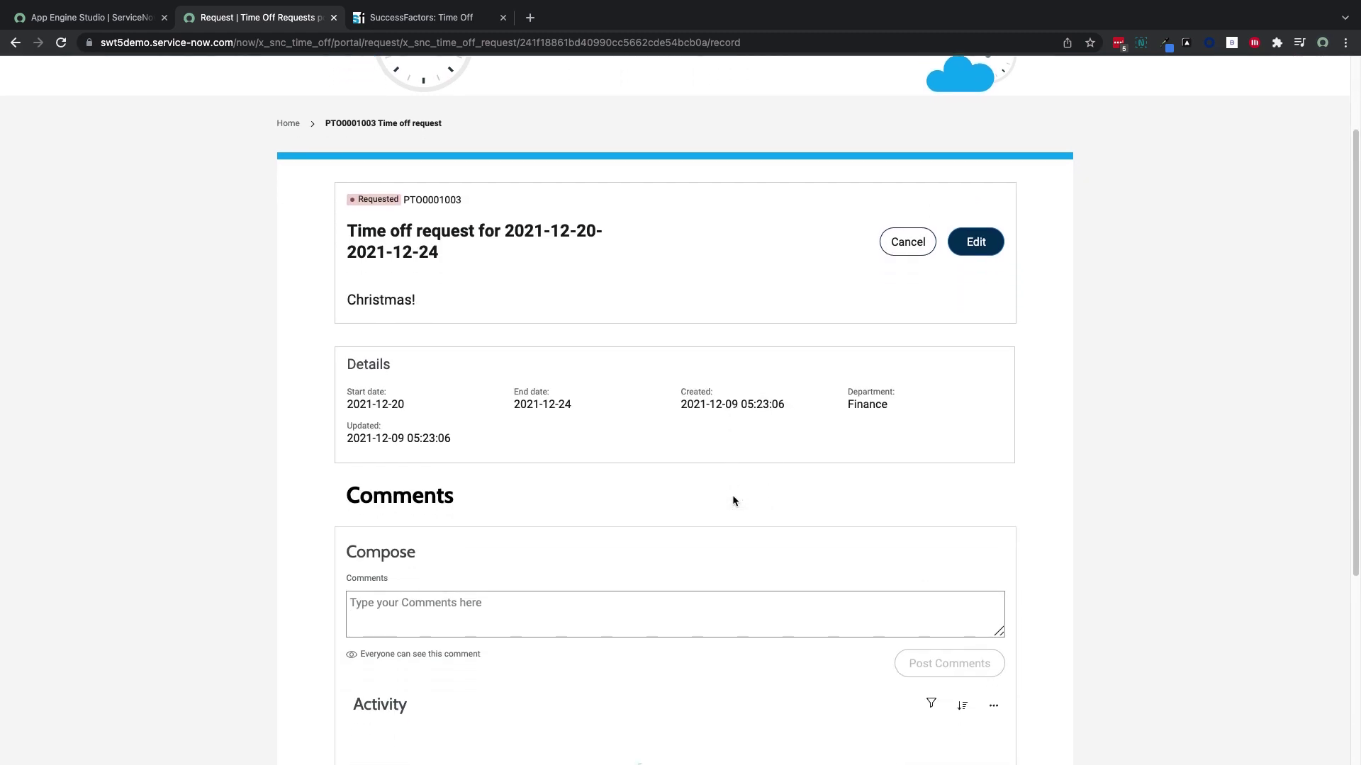
scroll(732, 500, "down", 2)
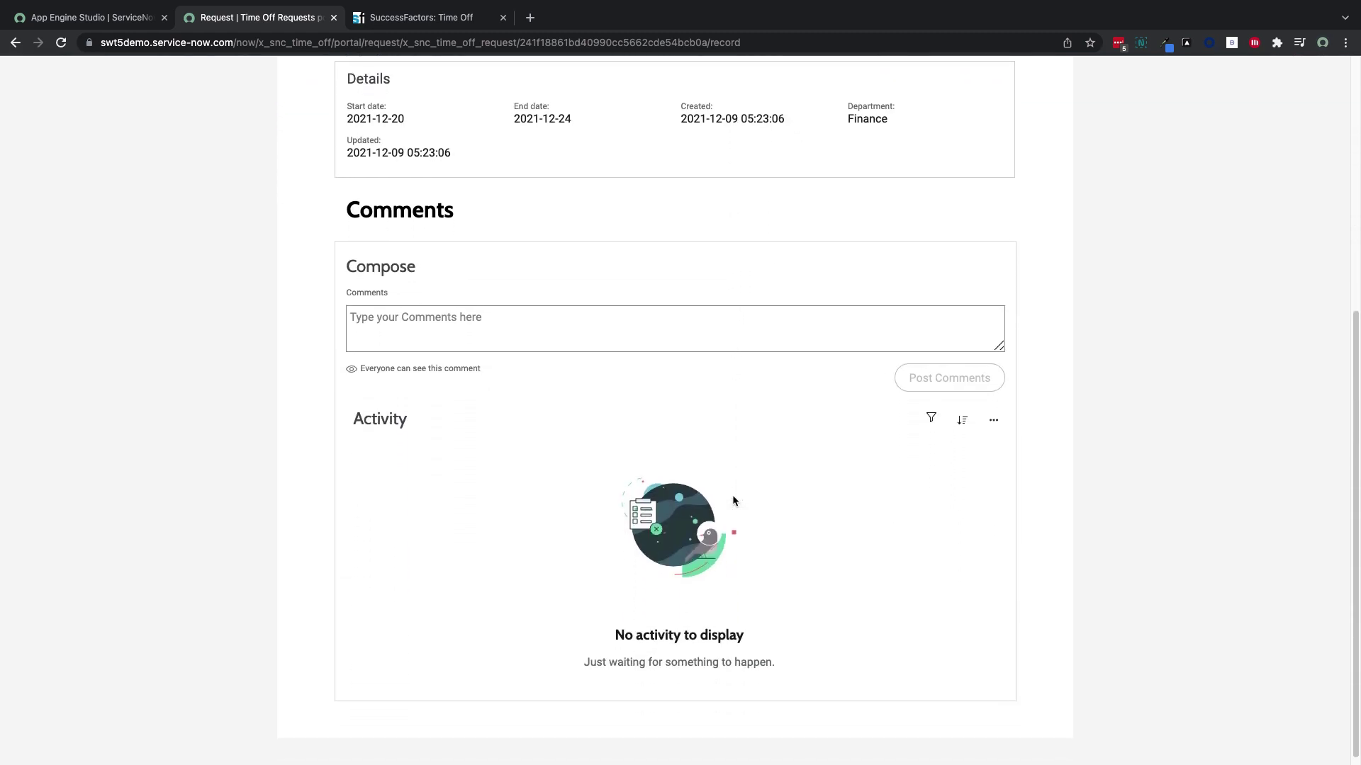
left_click(583, 330)
type("Happy h")
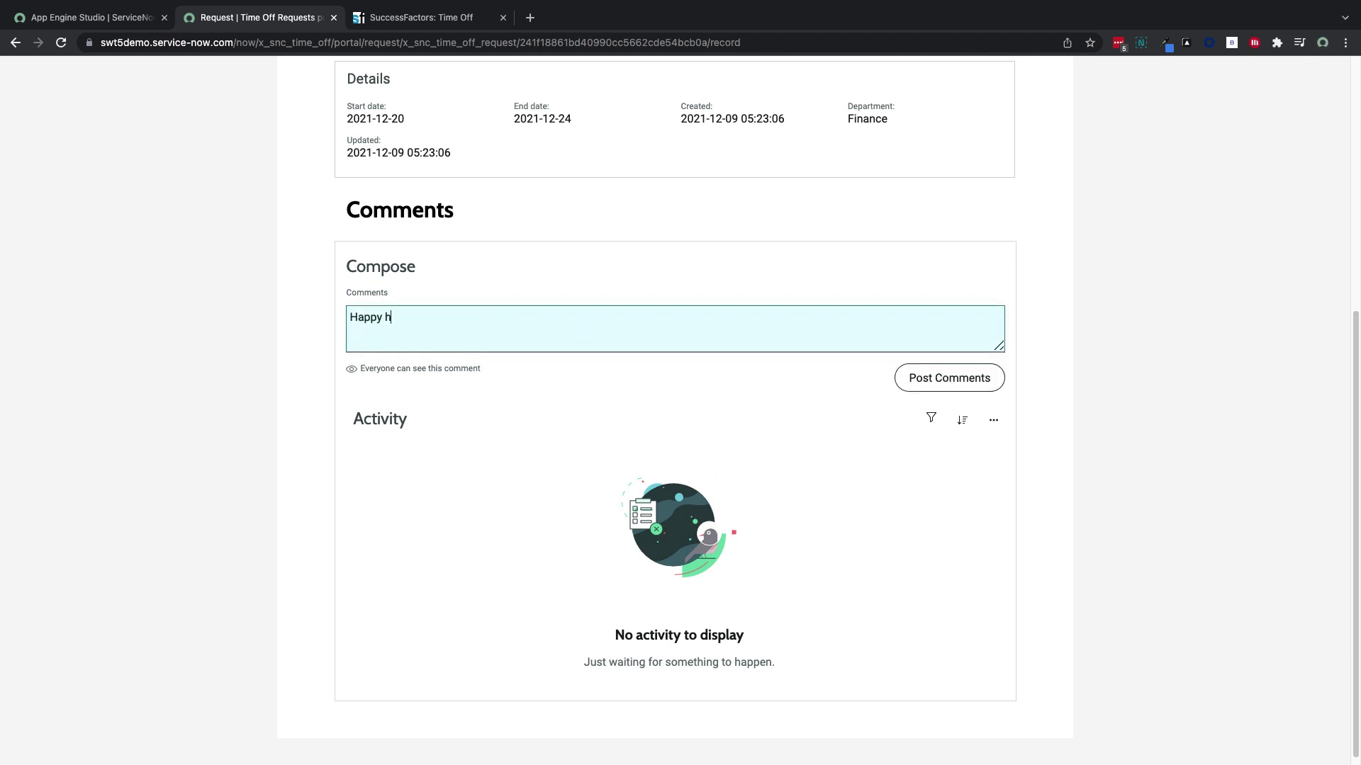
type("olidays!")
left_click(949, 377)
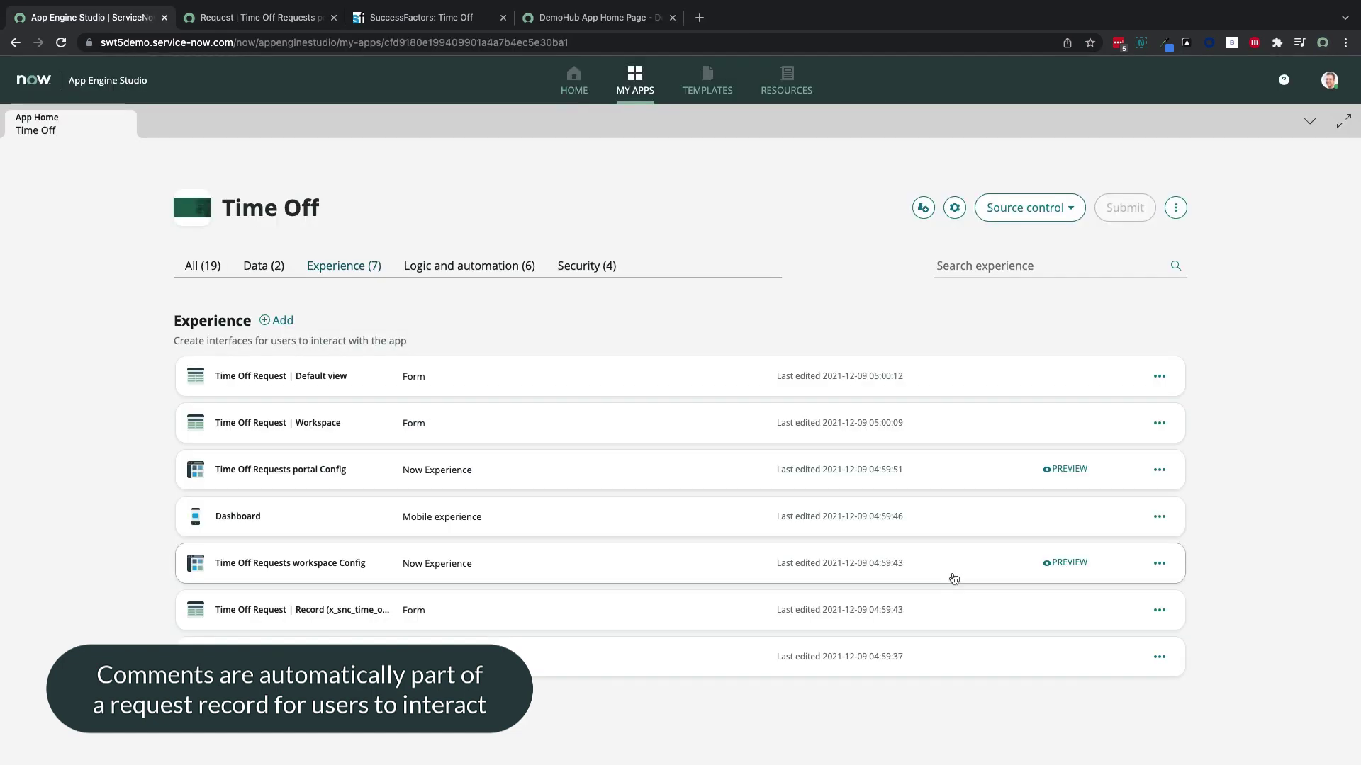
Preview the Time Off Requests workspace and approve PTO0001004 from the Awaiting approval list
left_click(1058, 564)
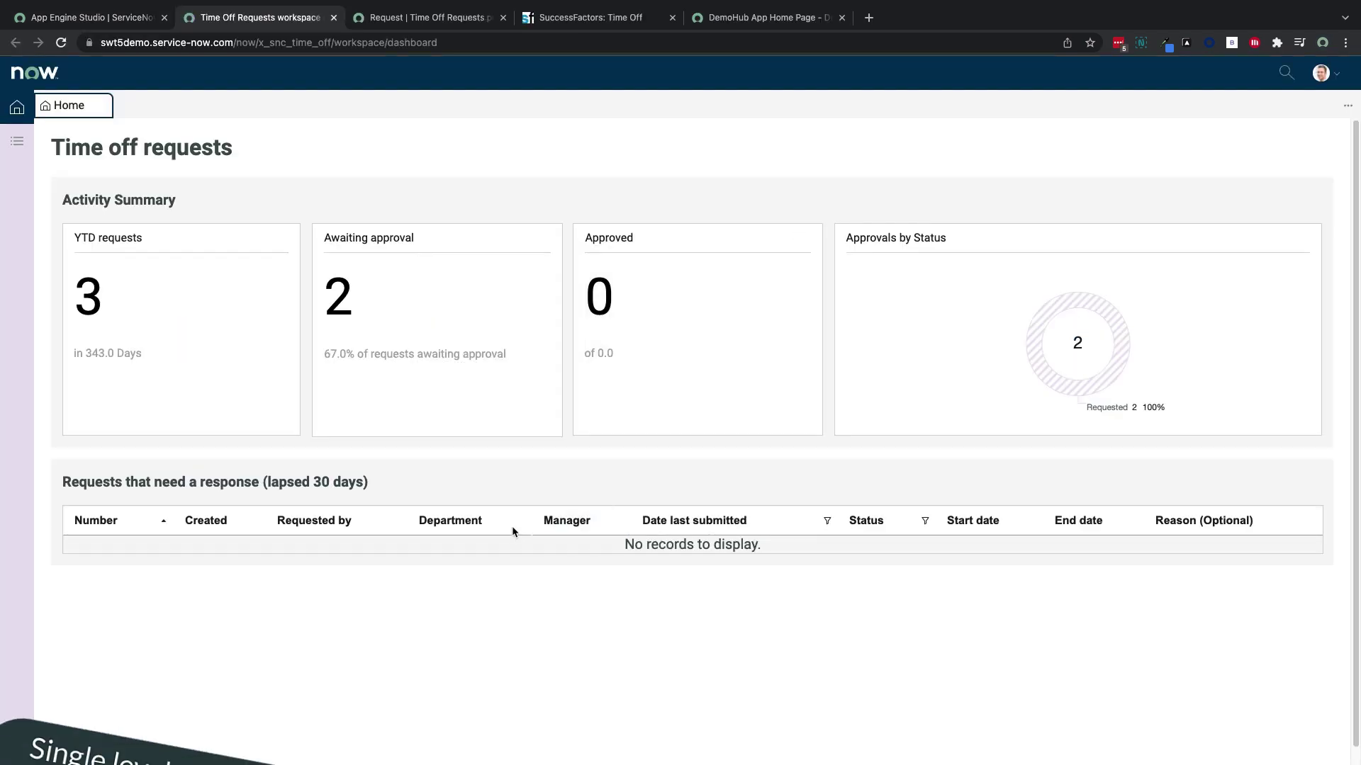
left_click(363, 319)
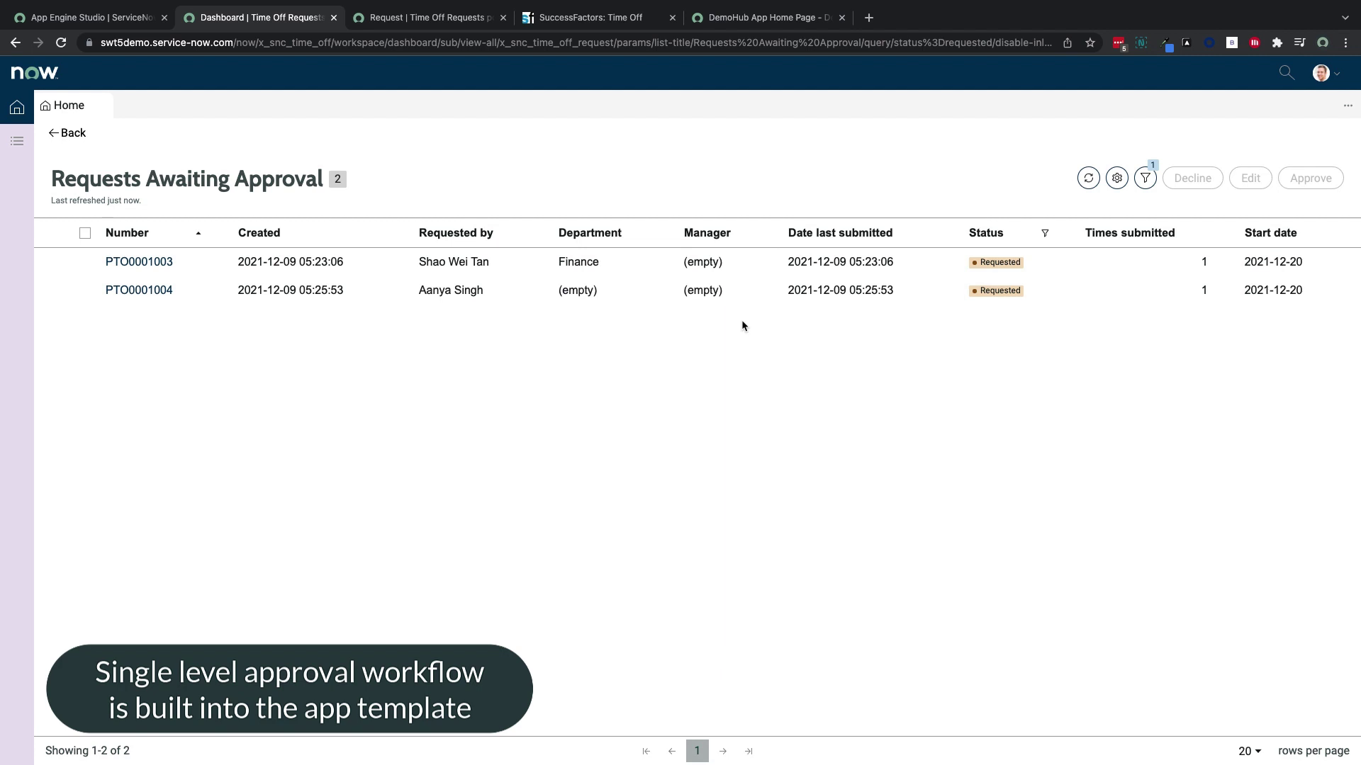
left_click(85, 291)
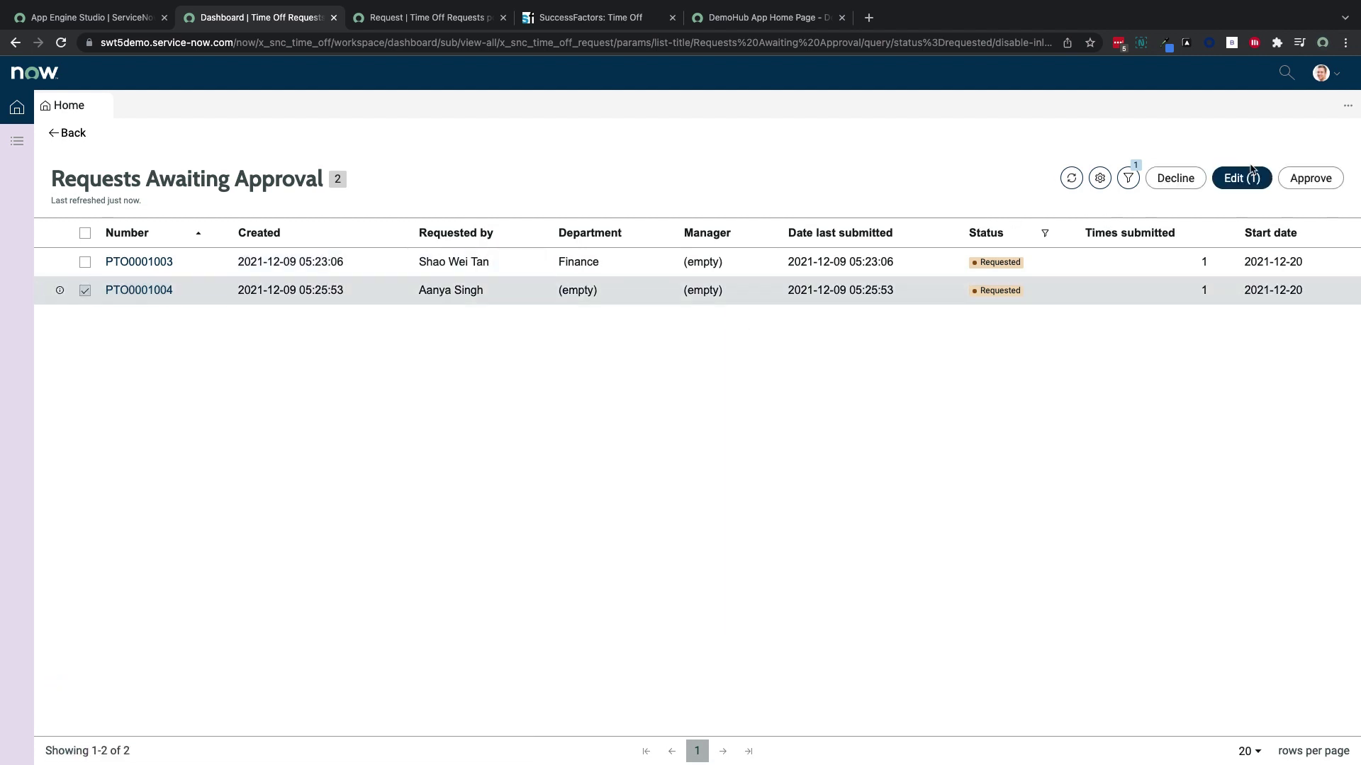
left_click(1310, 178)
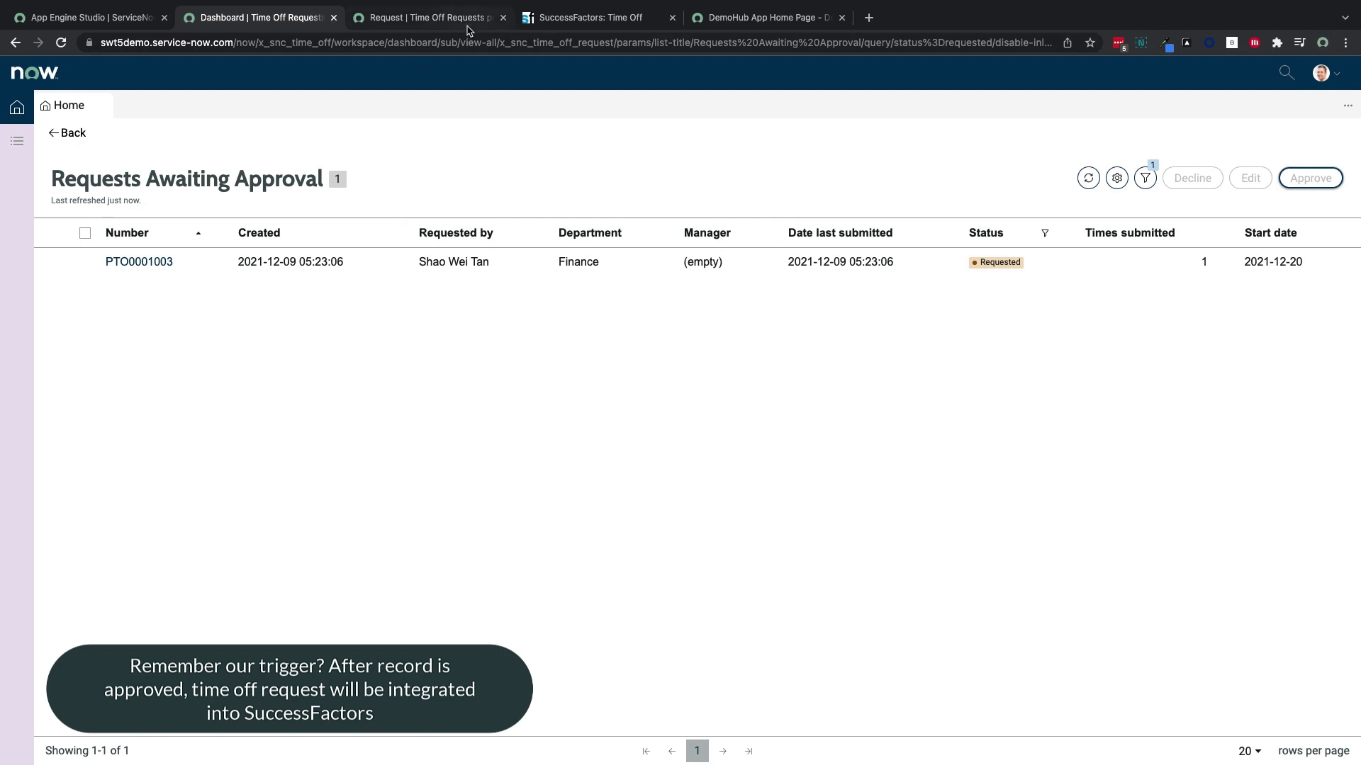
left_click(560, 18)
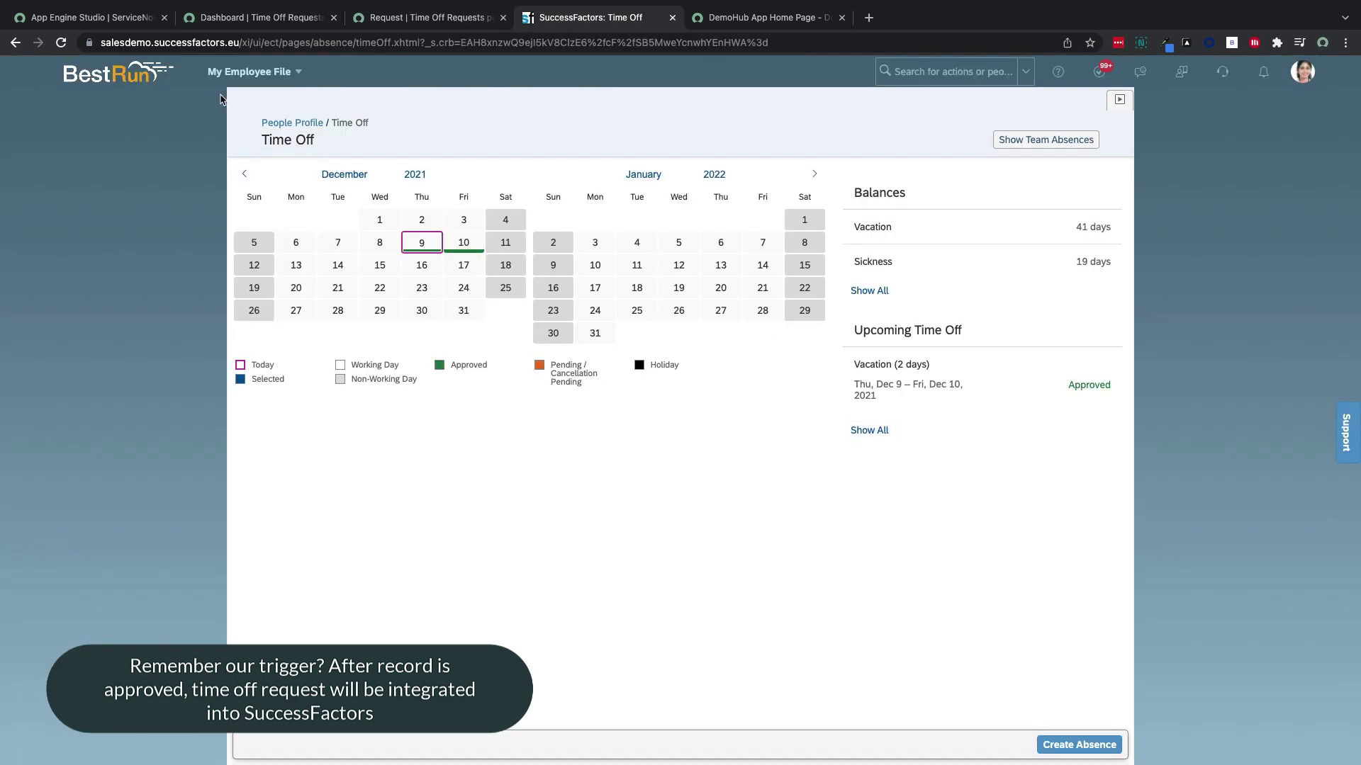
Reload SuccessFactors Time Off and open the 5-day Vacation for Dec 20–24, 2021
left_click(62, 44)
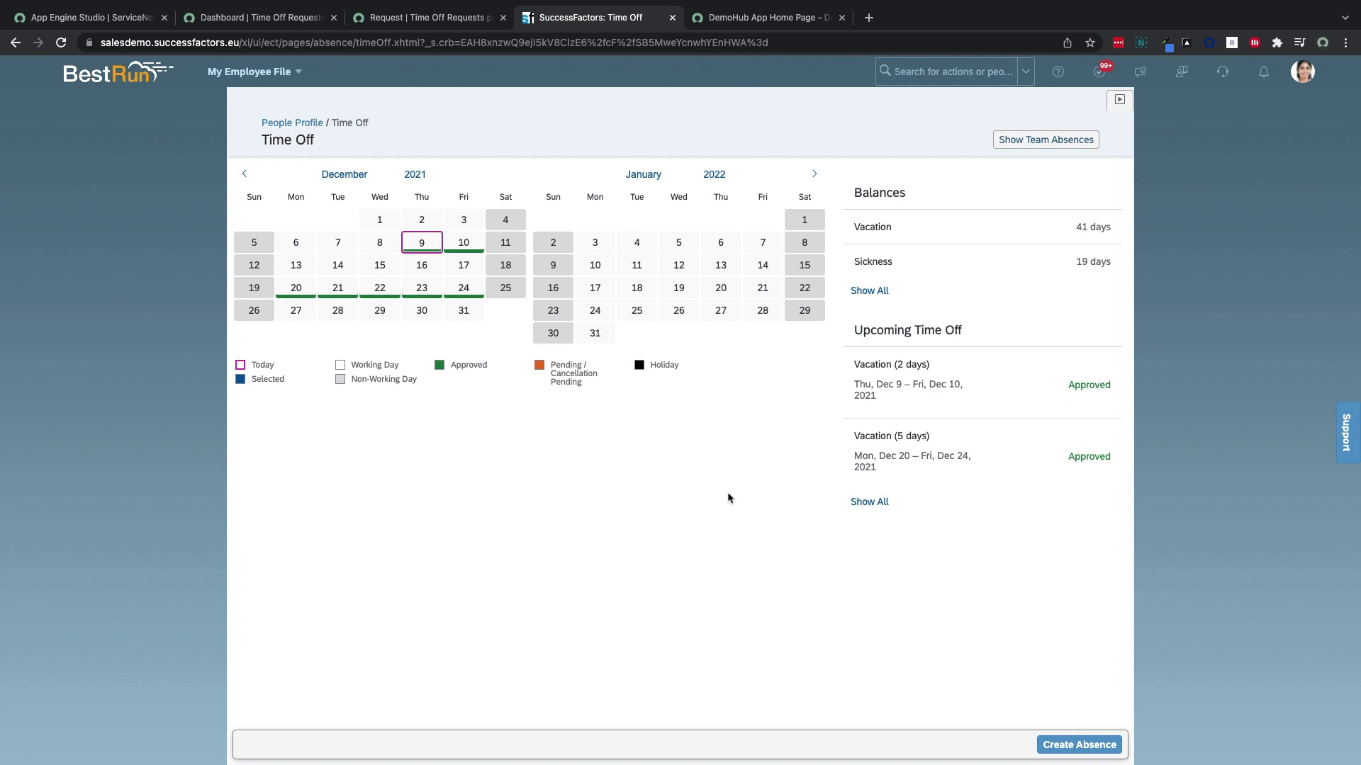
left_click(882, 467)
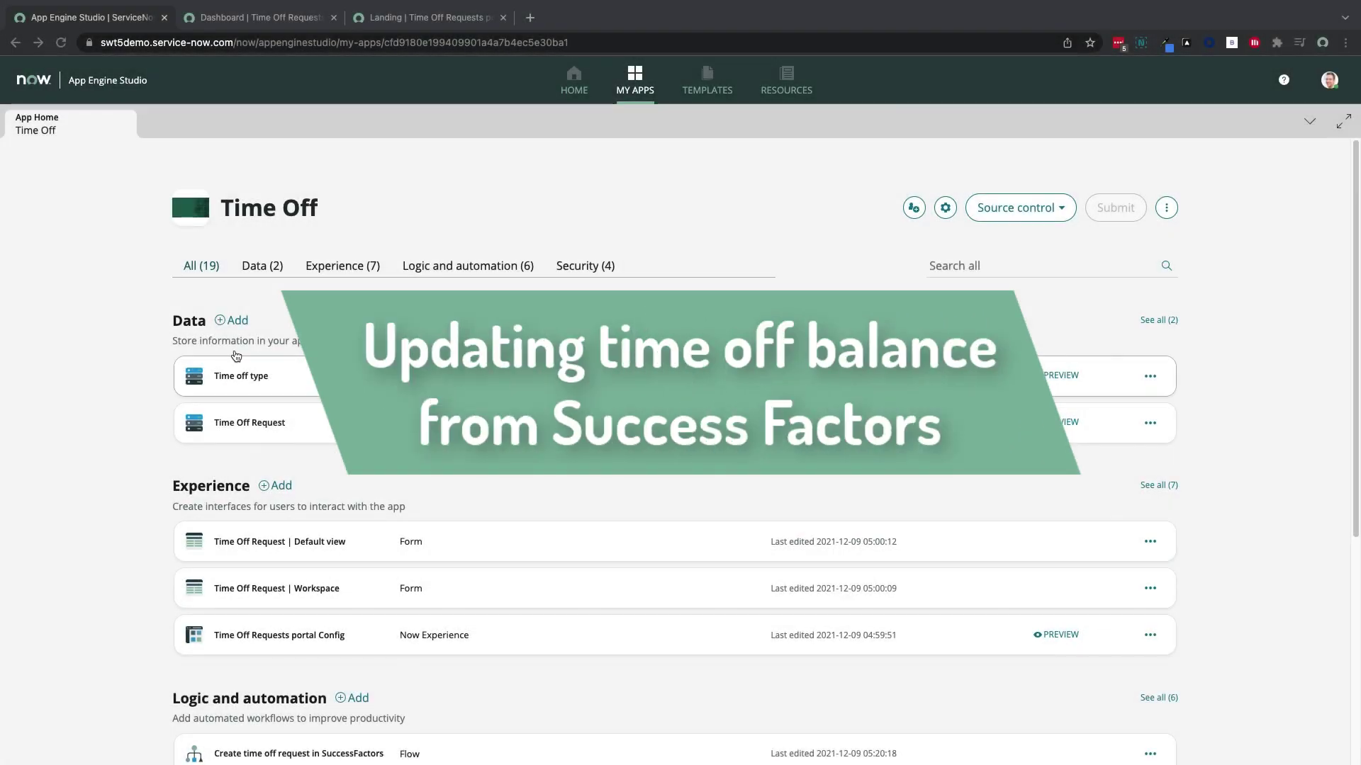
Create a 'Time off balances' table from scratch, auto-numbered with prefix TIME, starting 1000, 7 digits
left_click(236, 358)
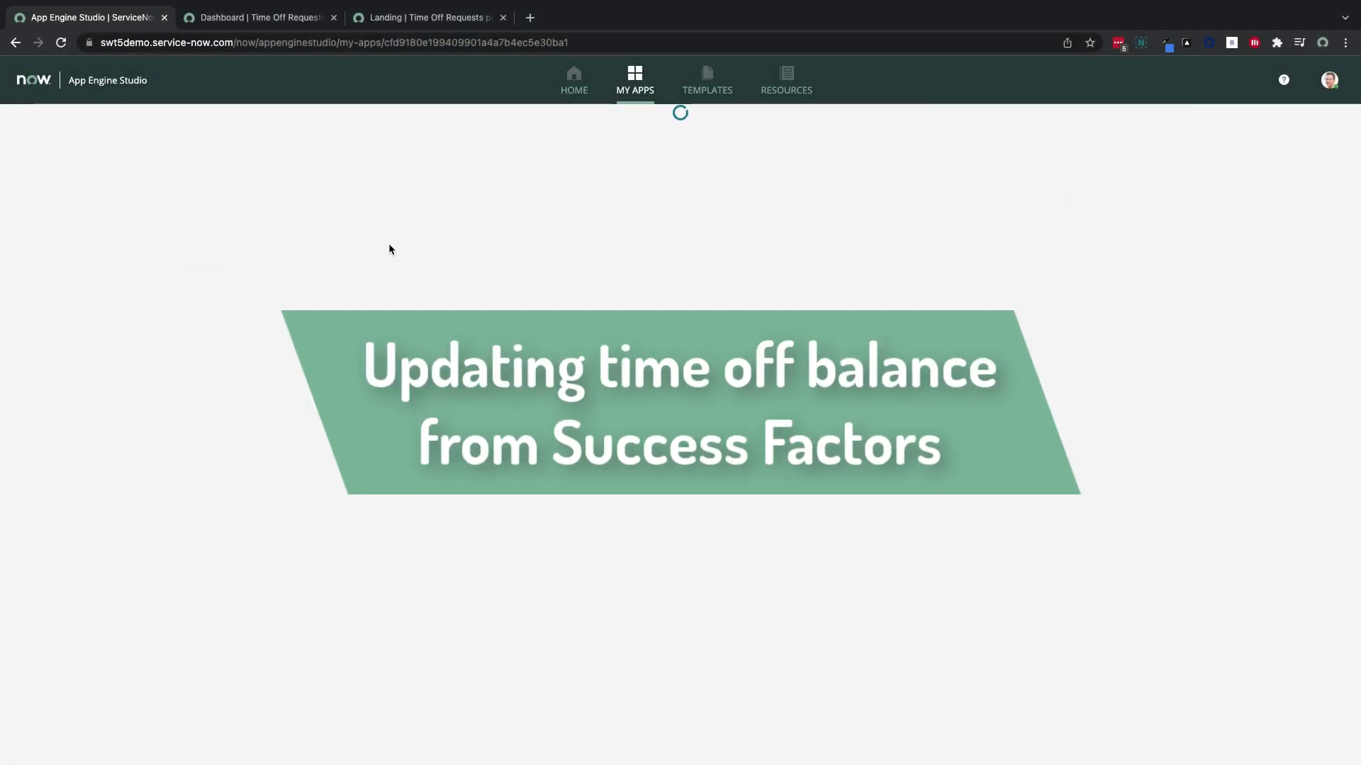
left_click(803, 408)
left_click(929, 542)
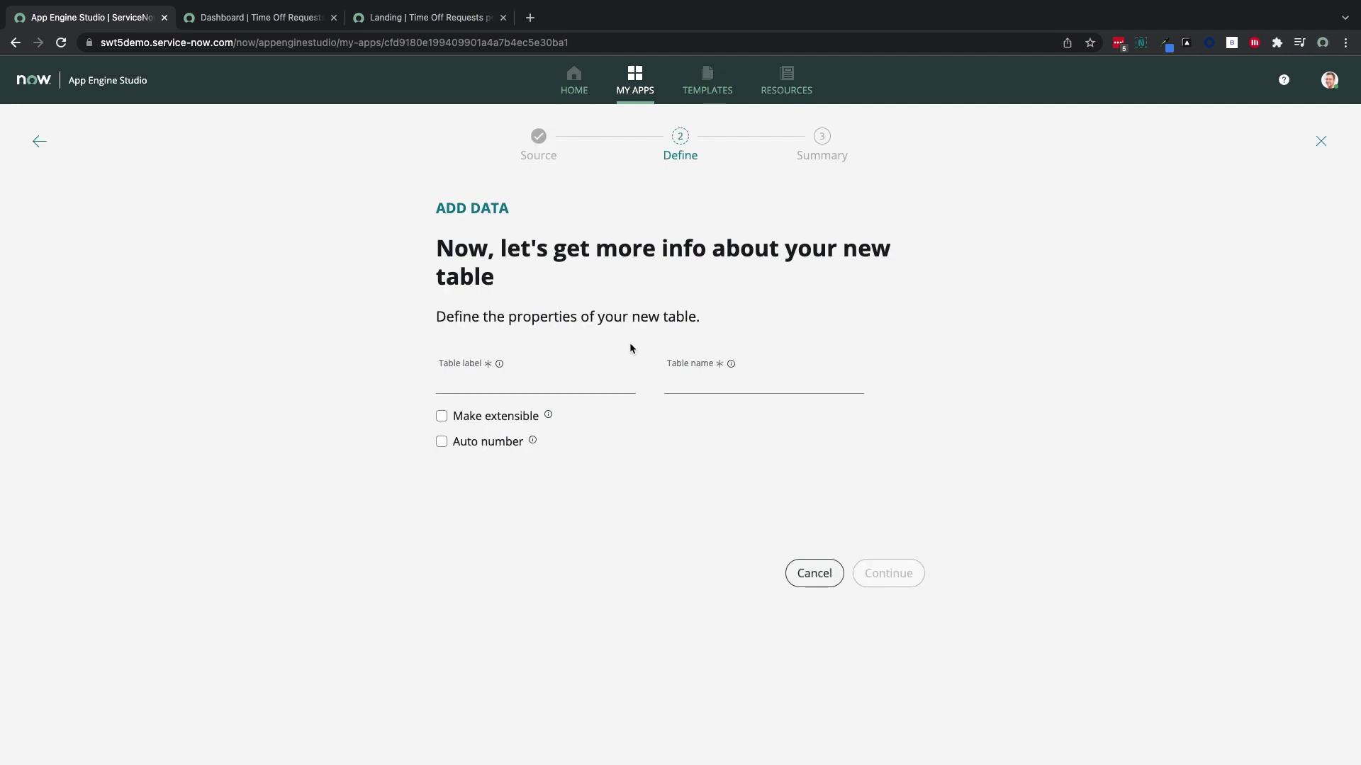
left_click(567, 383)
type("Time off balan")
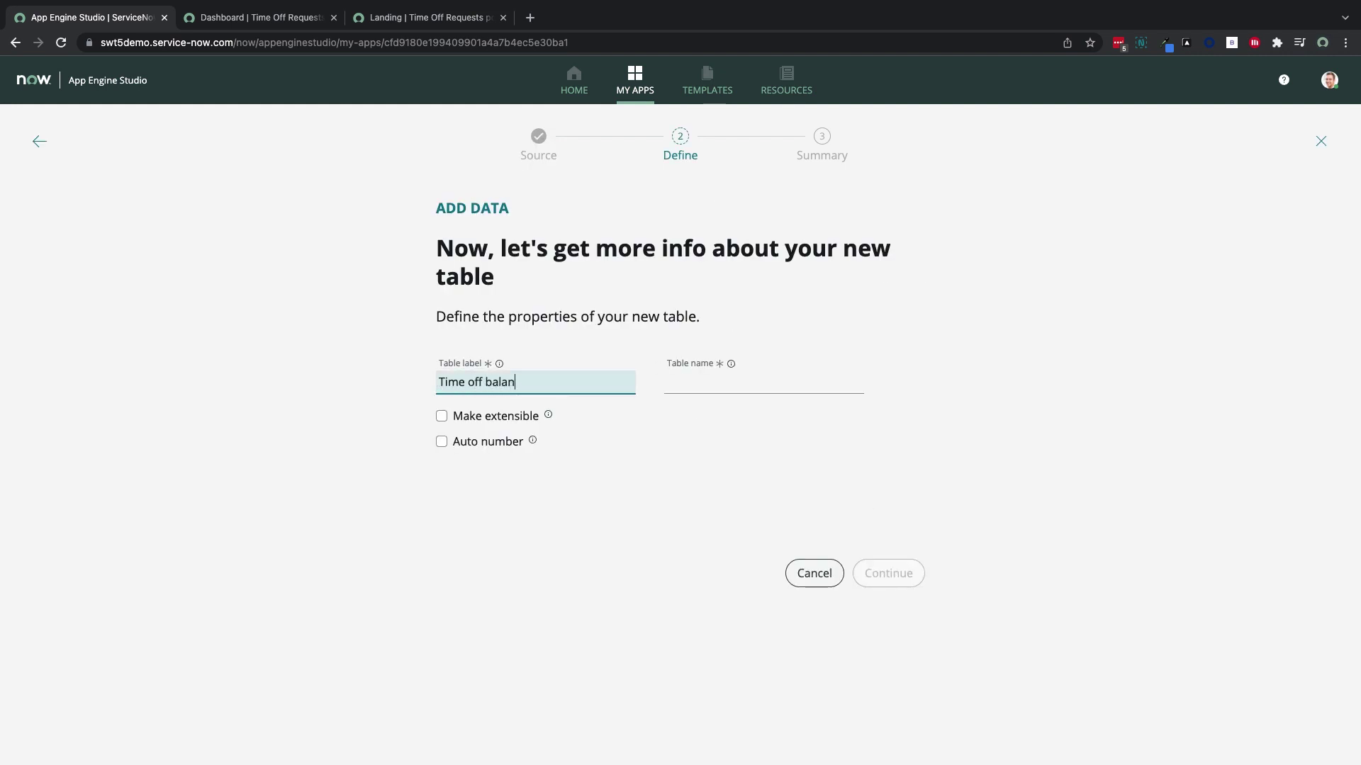
type("ces")
left_click(496, 447)
left_click(477, 489)
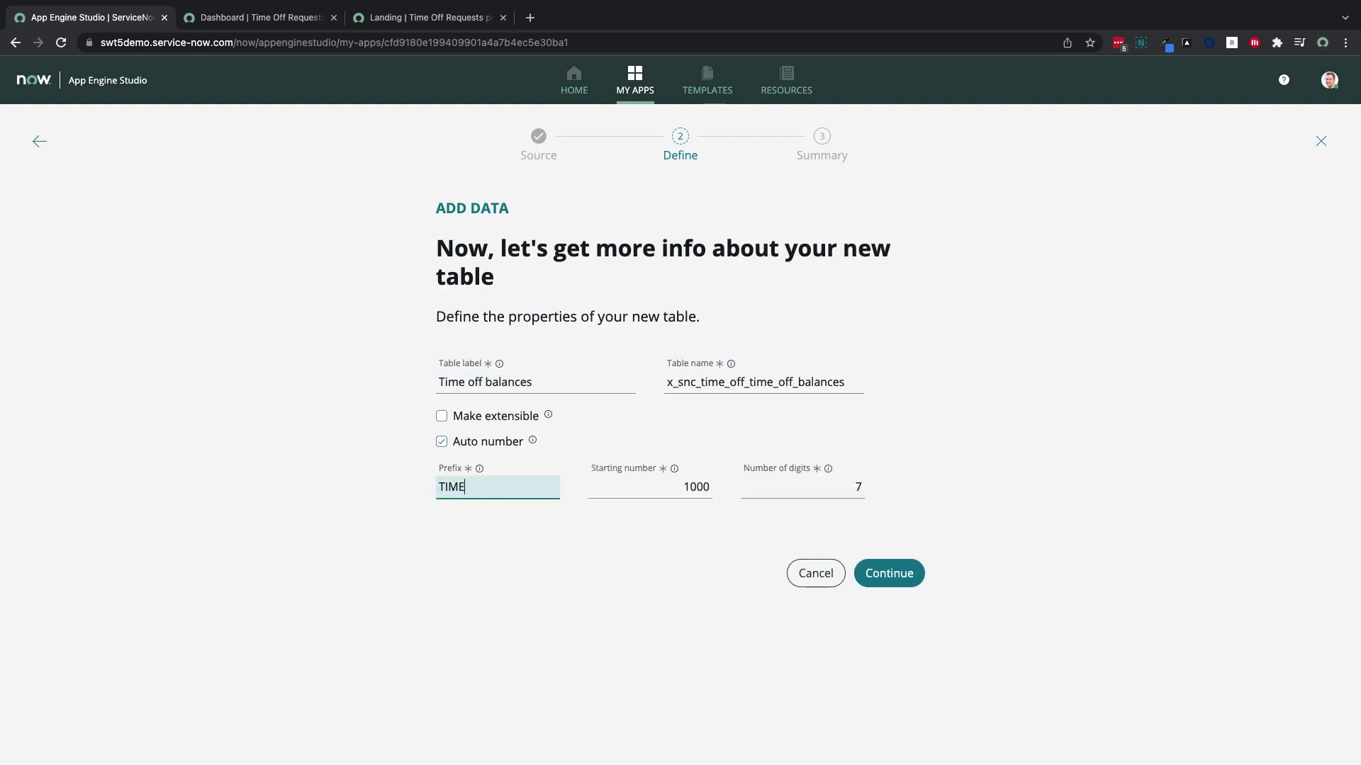
left_click(903, 583)
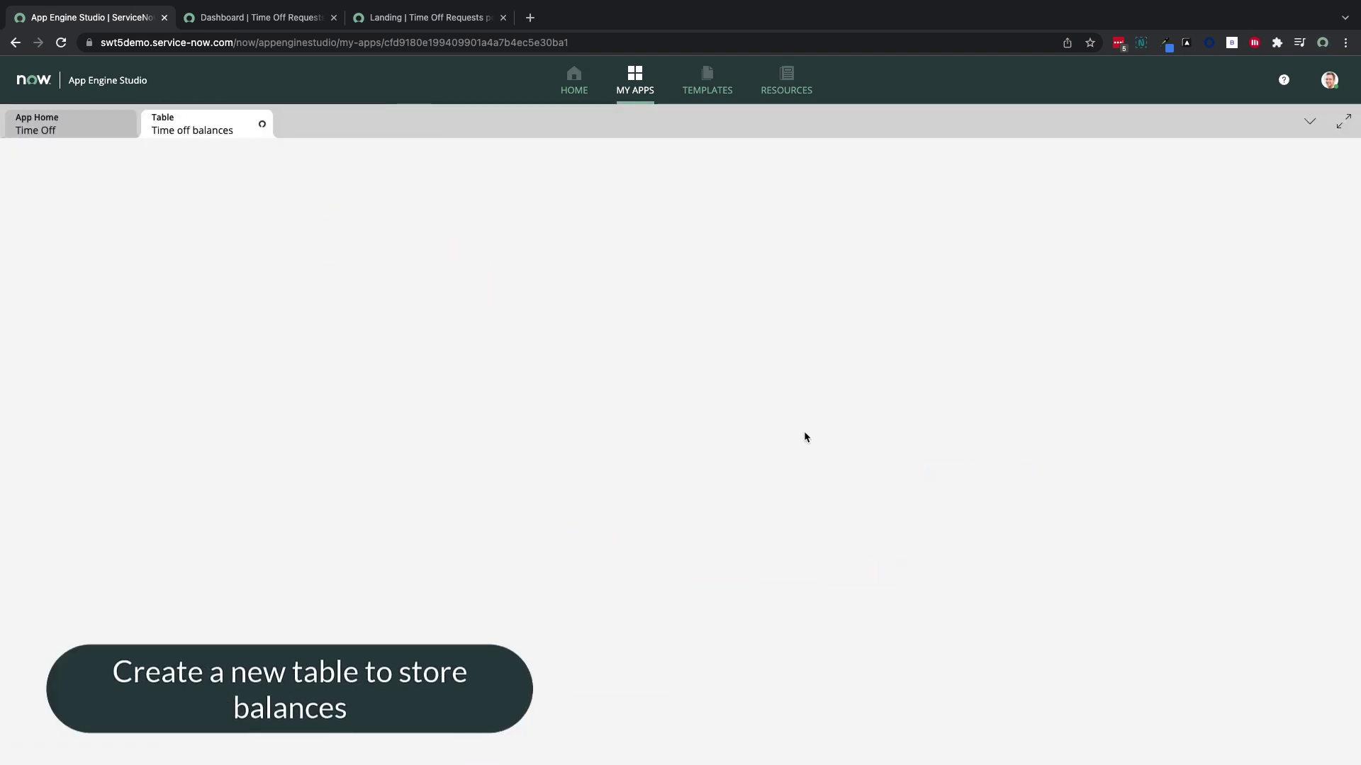
Add a User field as a Reference to the User table
left_click(698, 471)
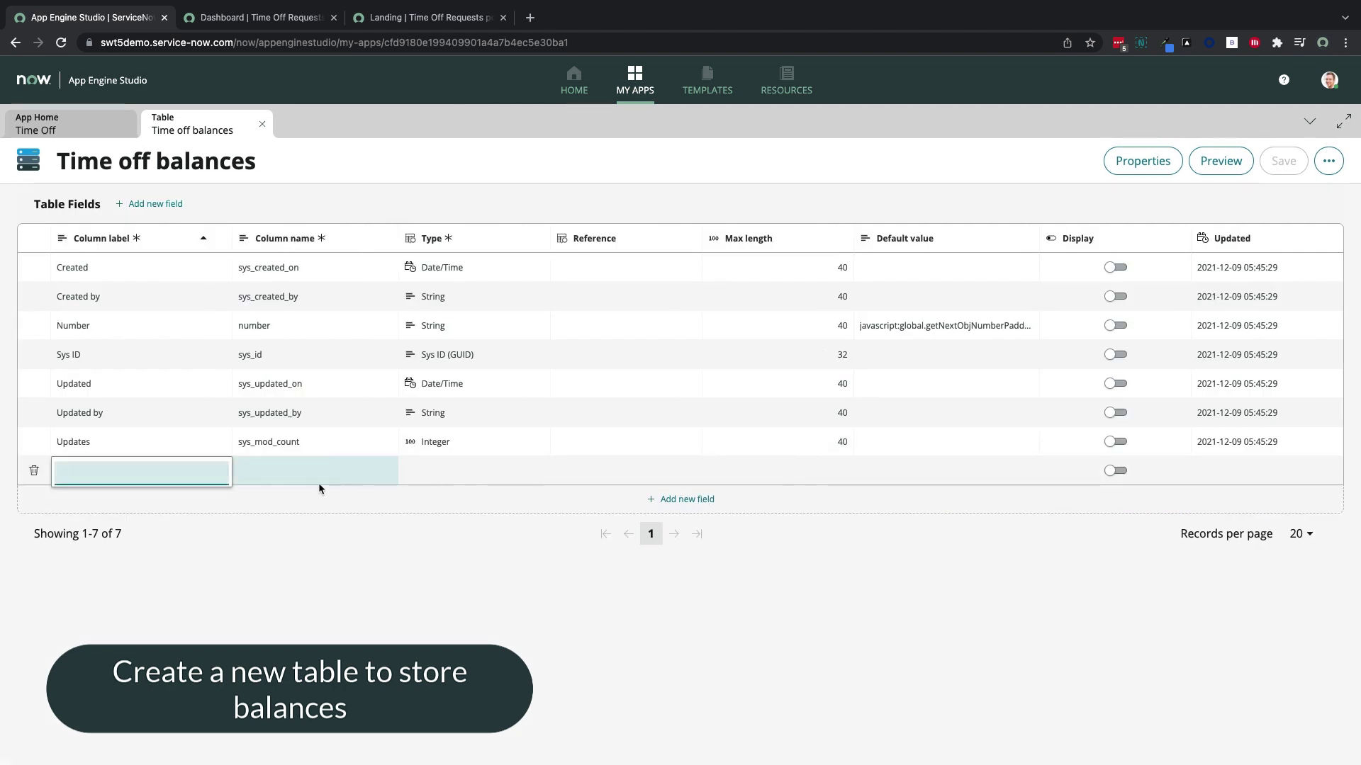
type("Use")
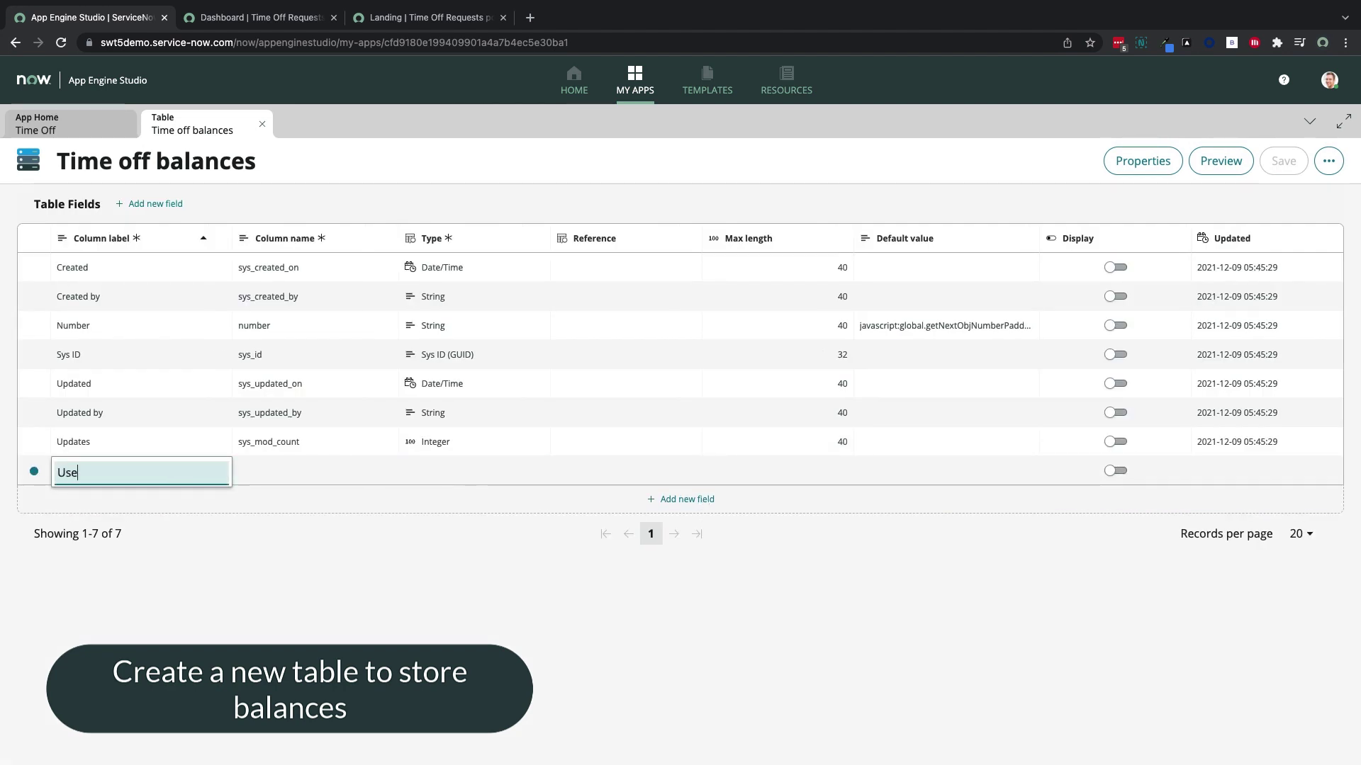
type("r")
left_click(325, 480)
left_click(470, 477)
type("referen")
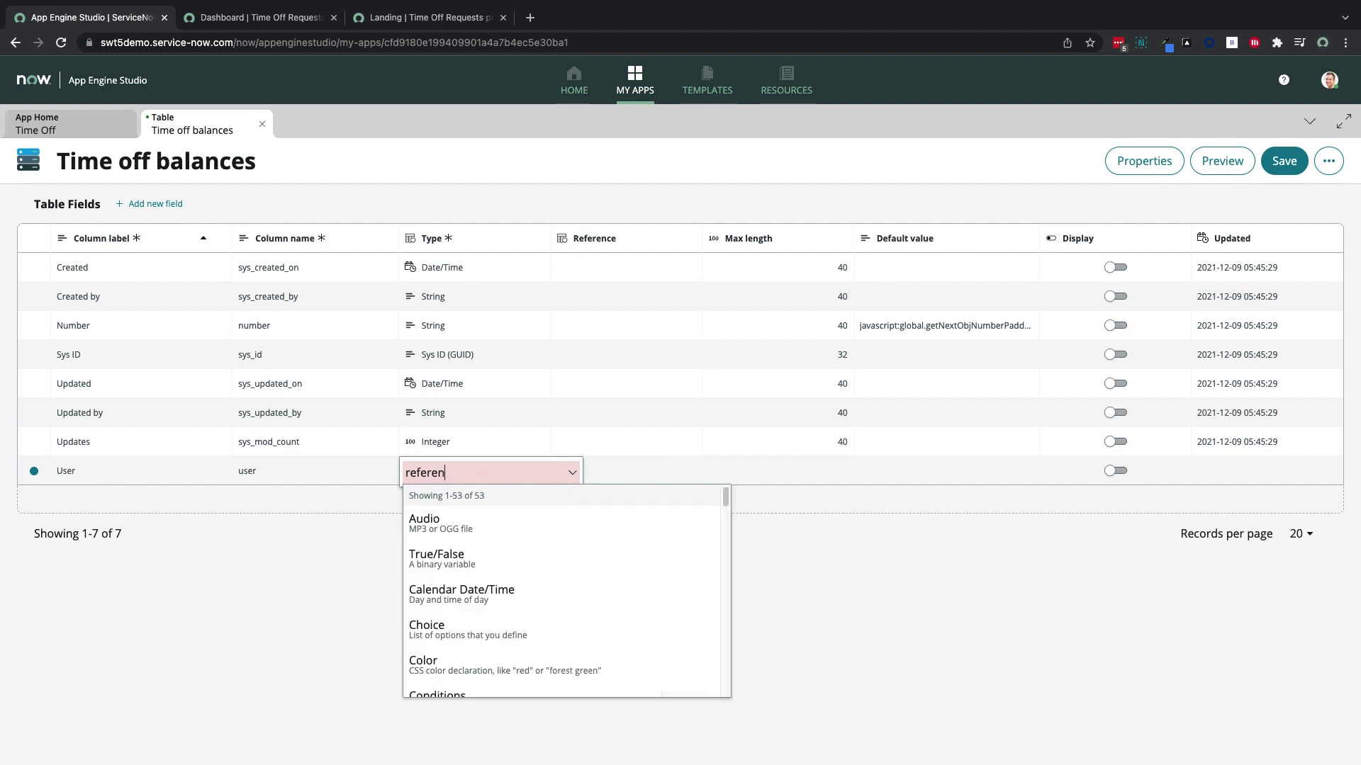
type("ce")
left_click(461, 523)
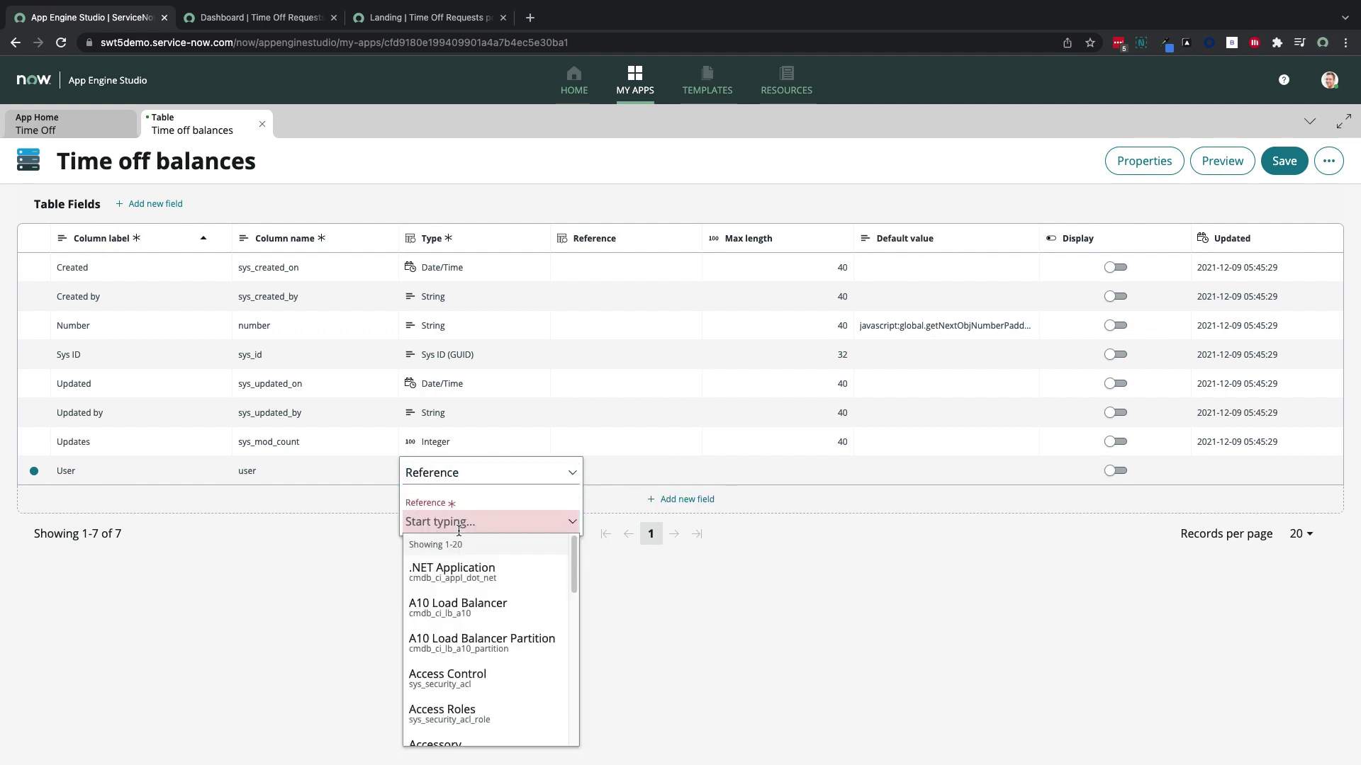
type("user")
left_click(462, 574)
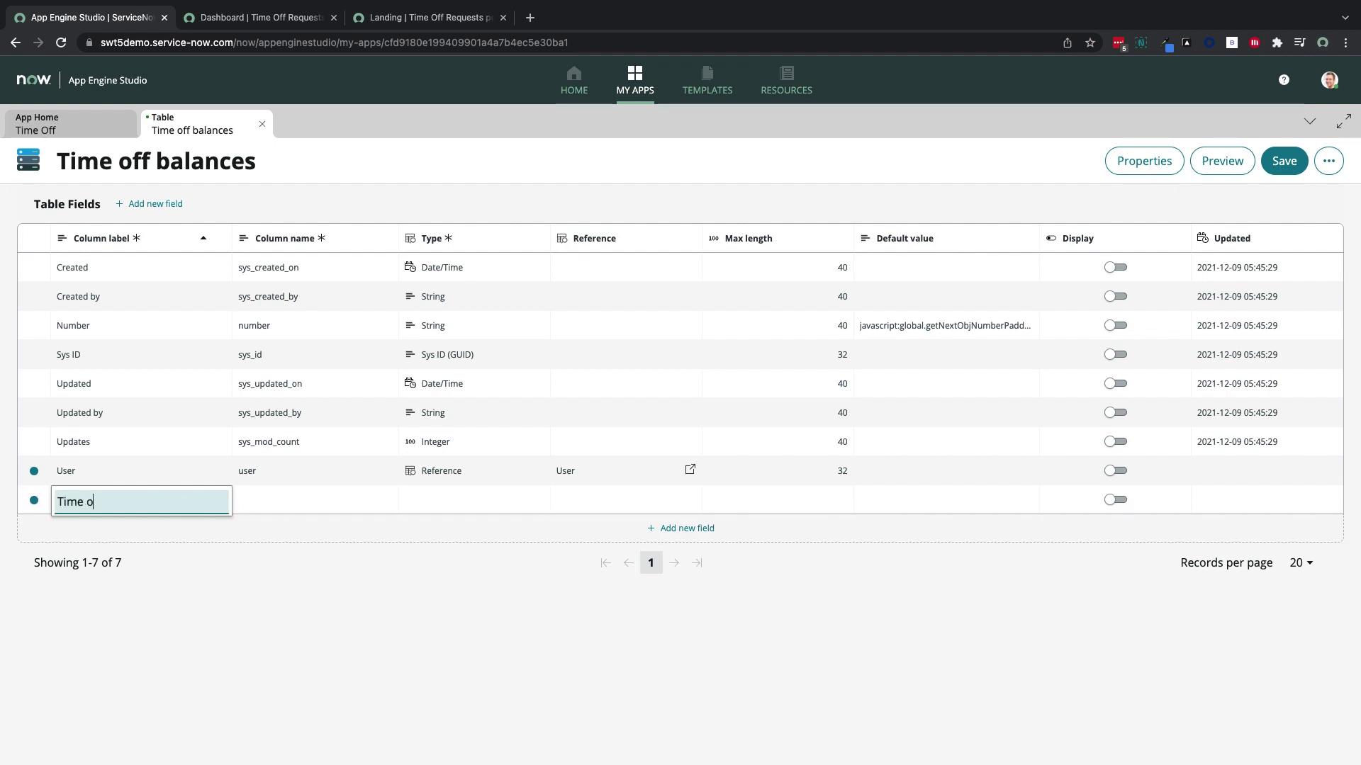
Make the Time off type field a Reference to the Time off type table
left_click(436, 503)
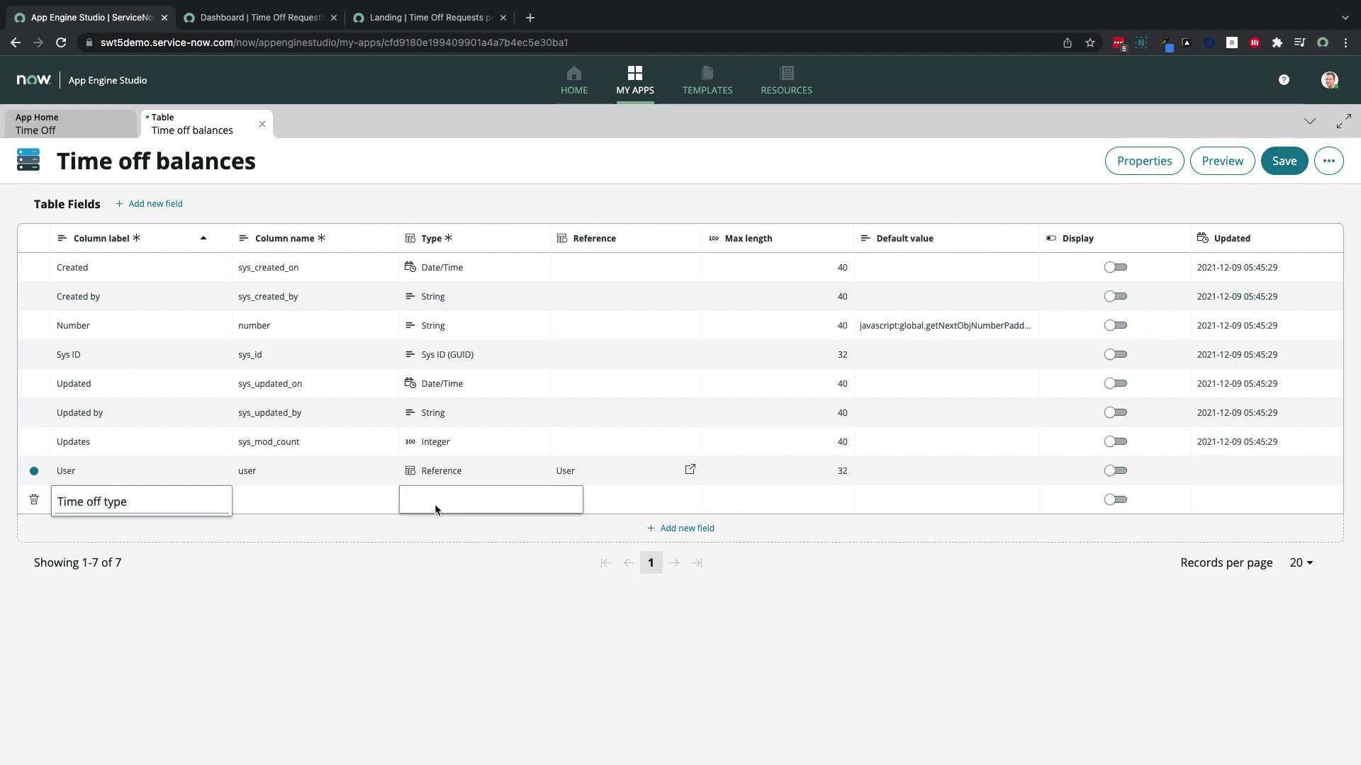
type("reference")
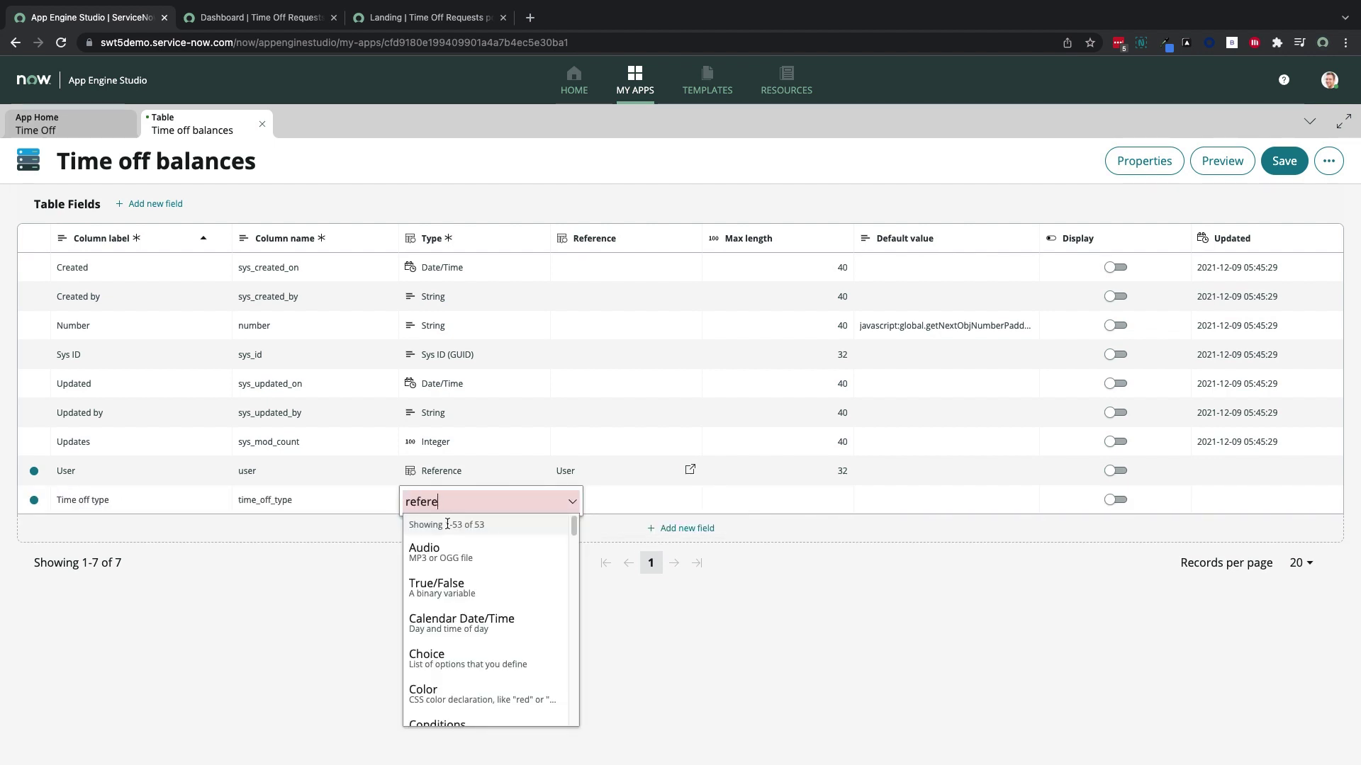
left_click(458, 557)
left_click(459, 552)
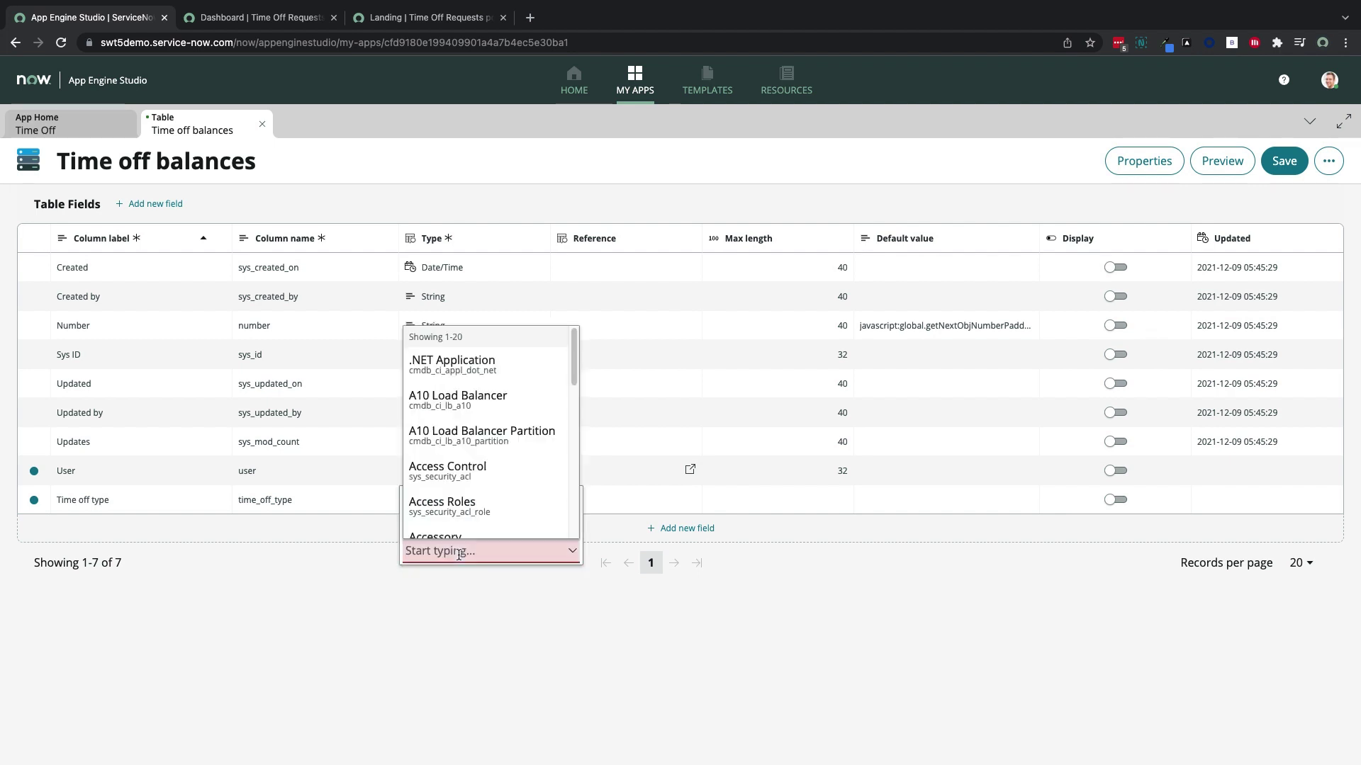
type("time off")
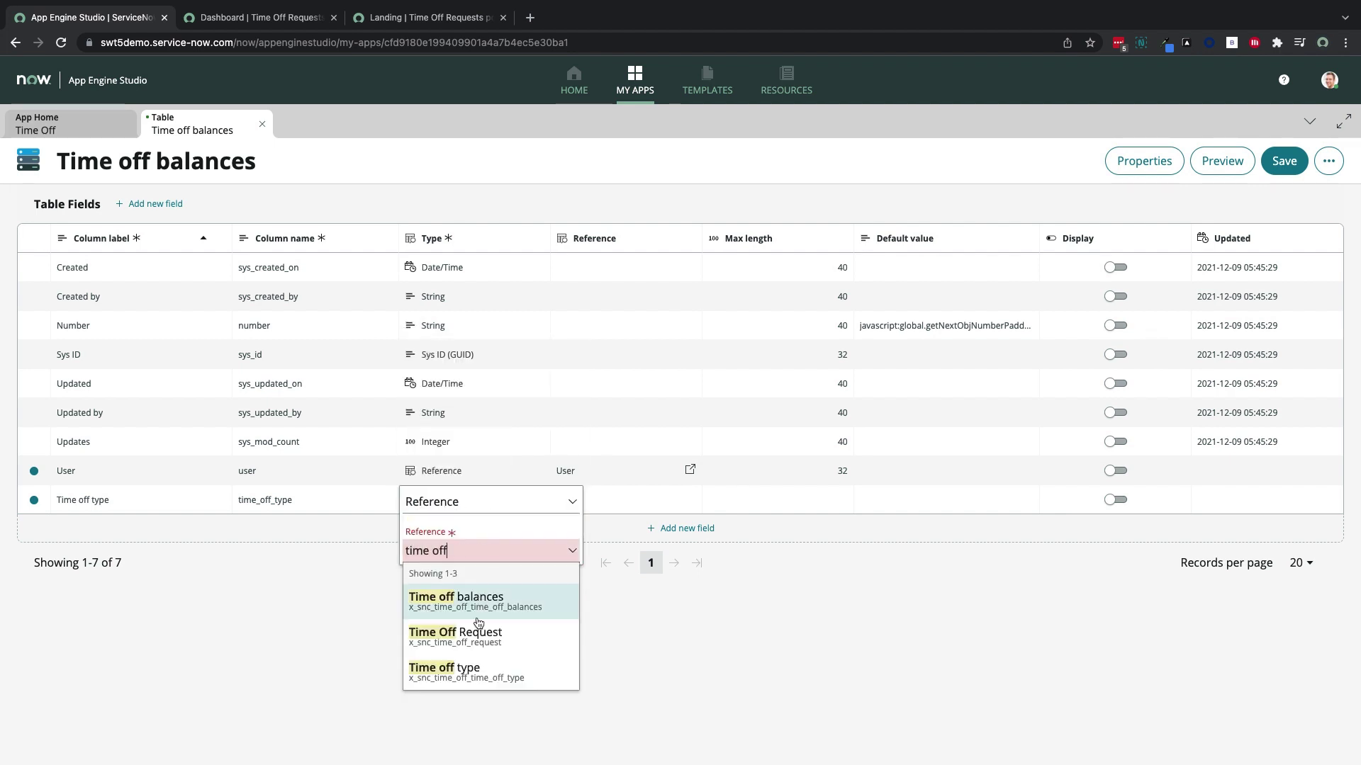
left_click(468, 670)
Add an Integer Balance field and save the table
left_click(674, 528)
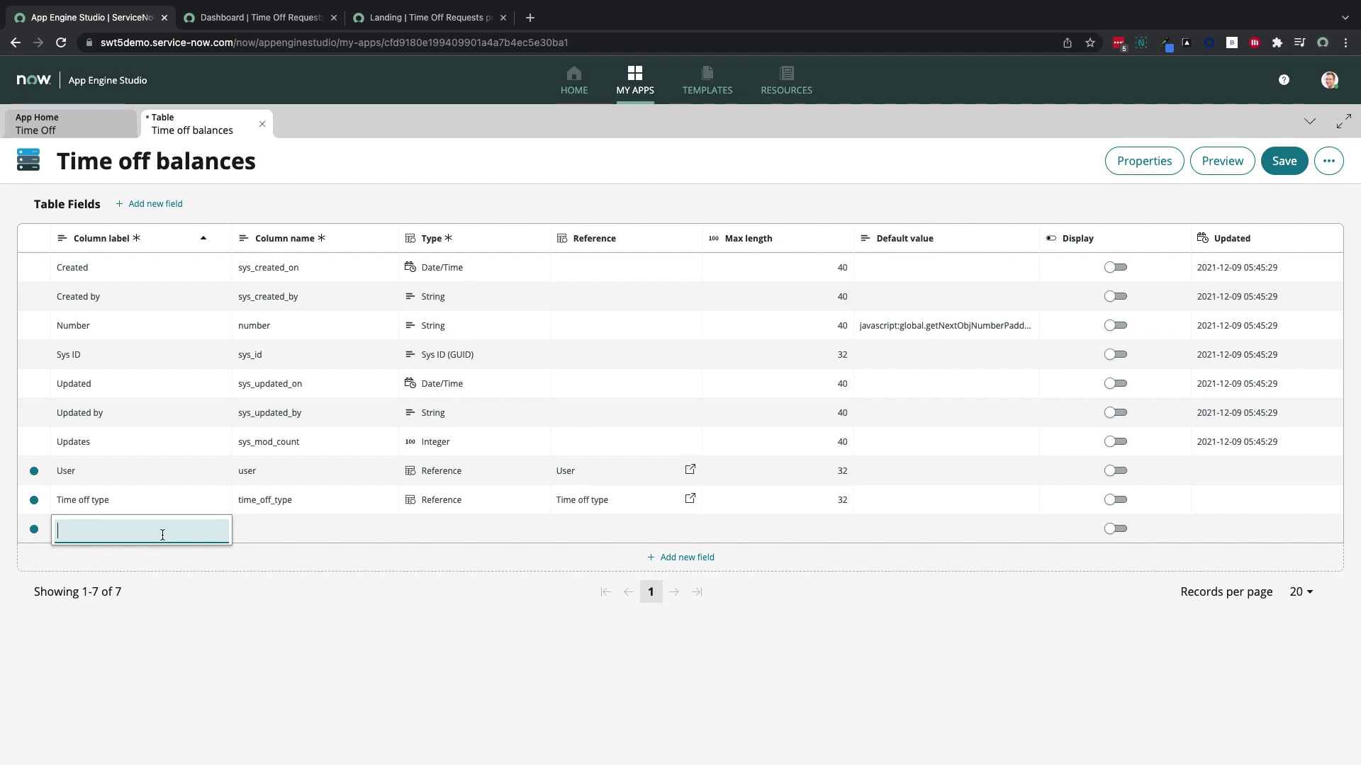
type("Balance")
left_click(449, 529)
type("integer")
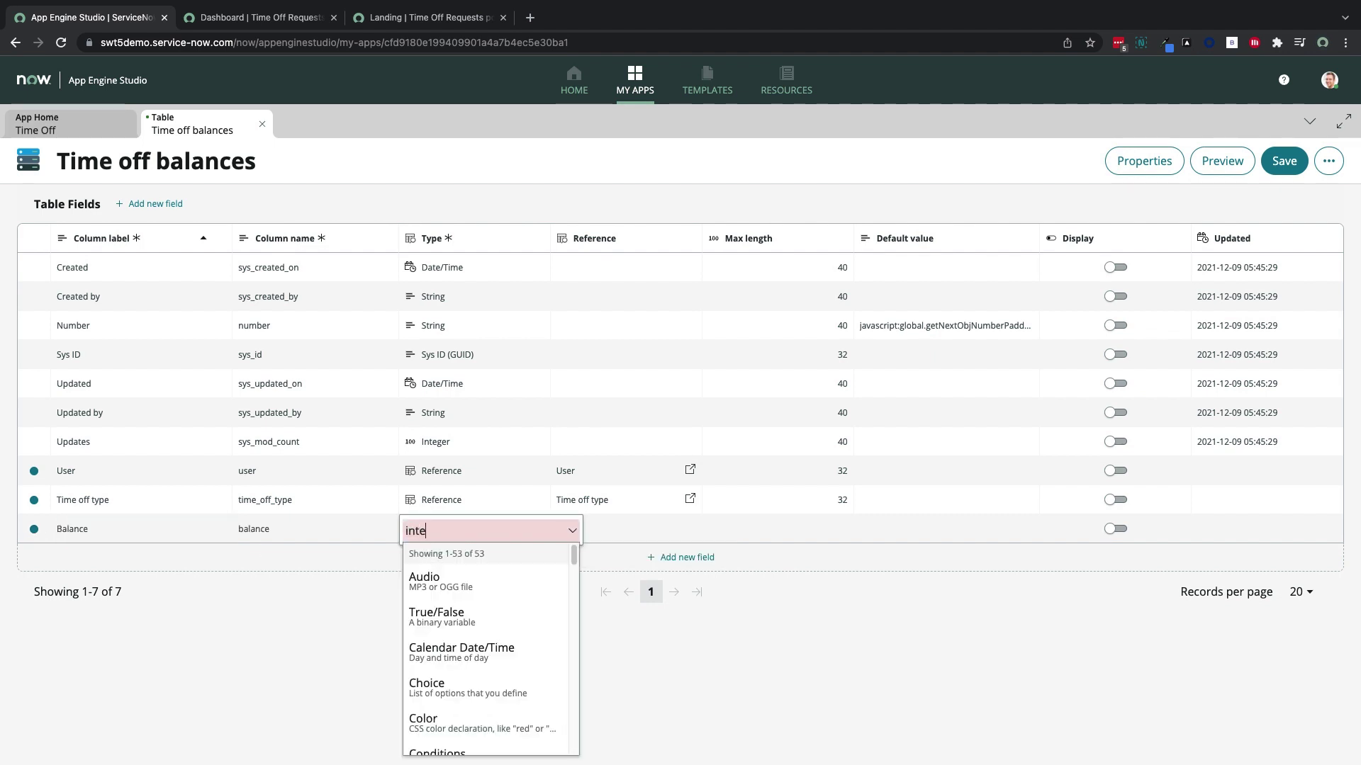
left_click(489, 570)
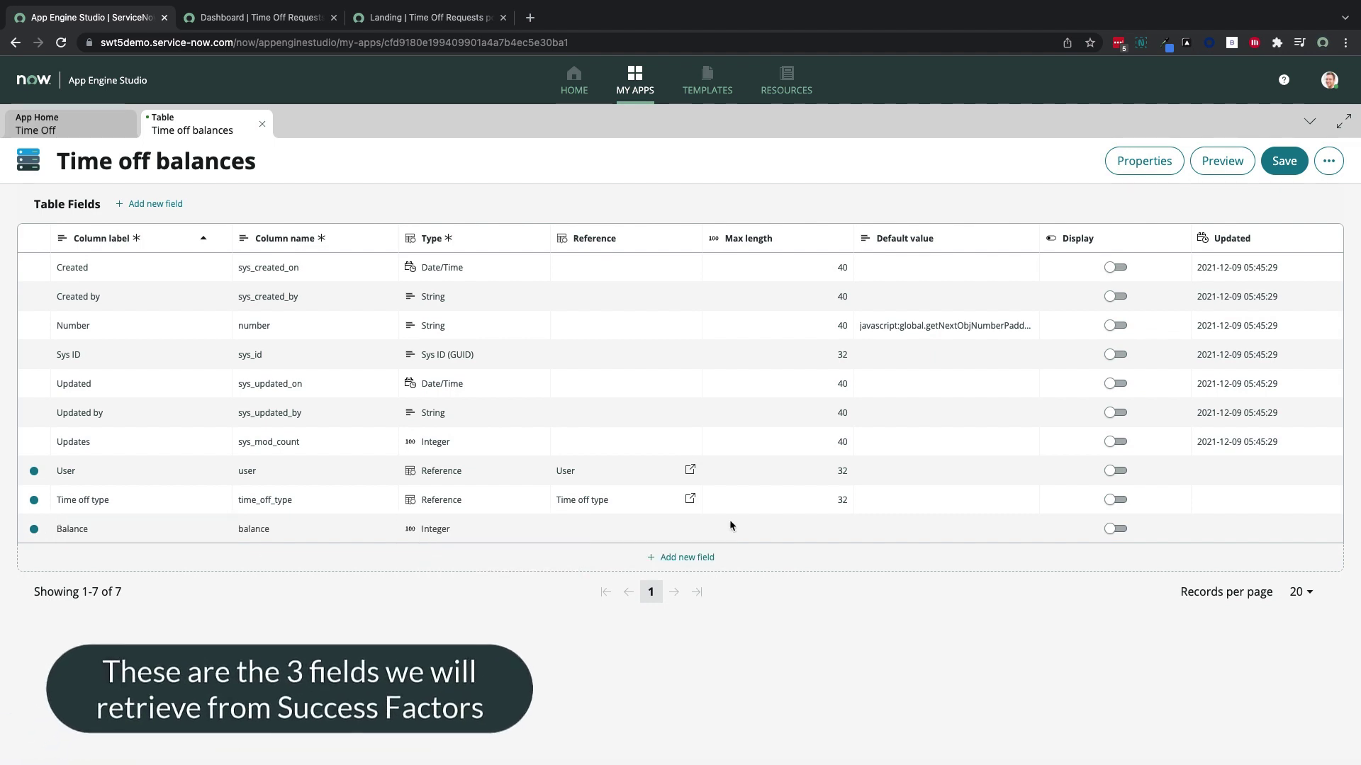
key("ctrl+s")
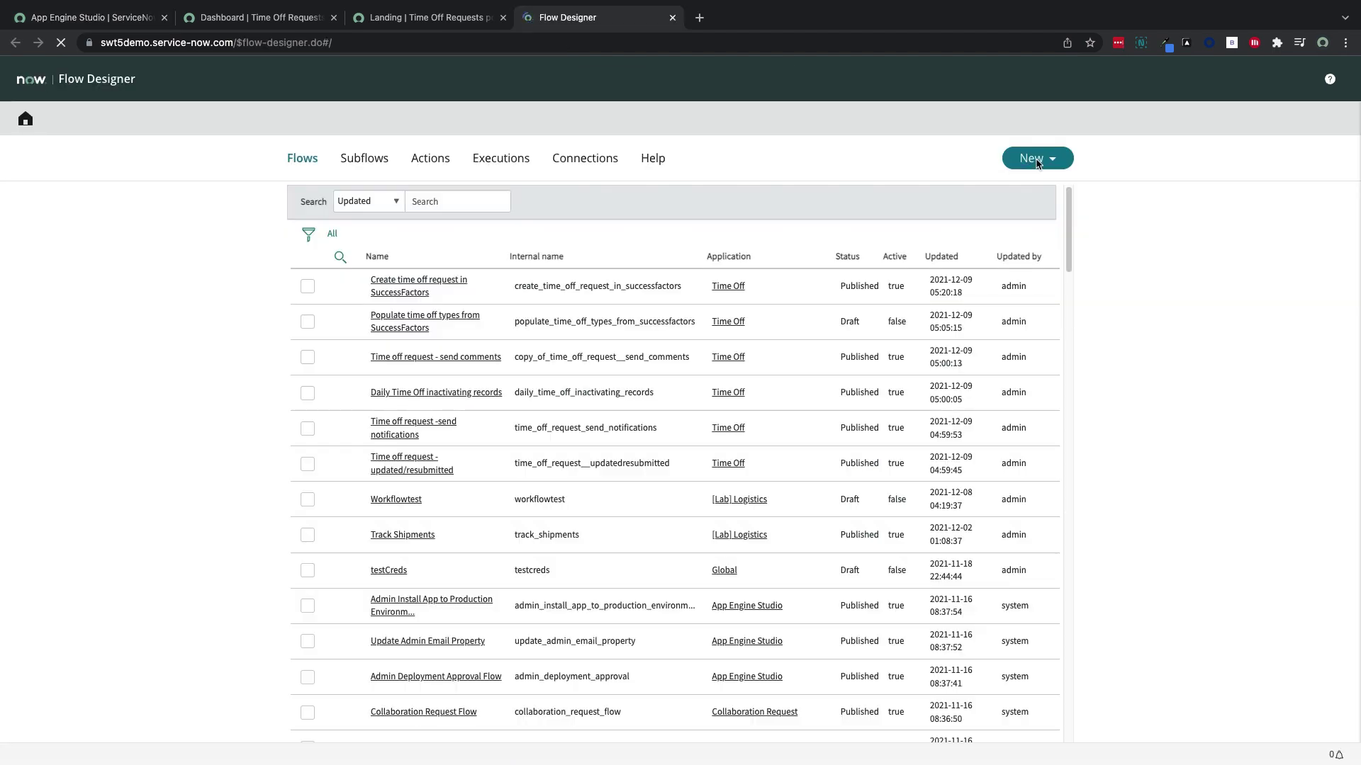
Create subflow 'Get employee time off balances' running as System User, then add a new input
left_click(1036, 162)
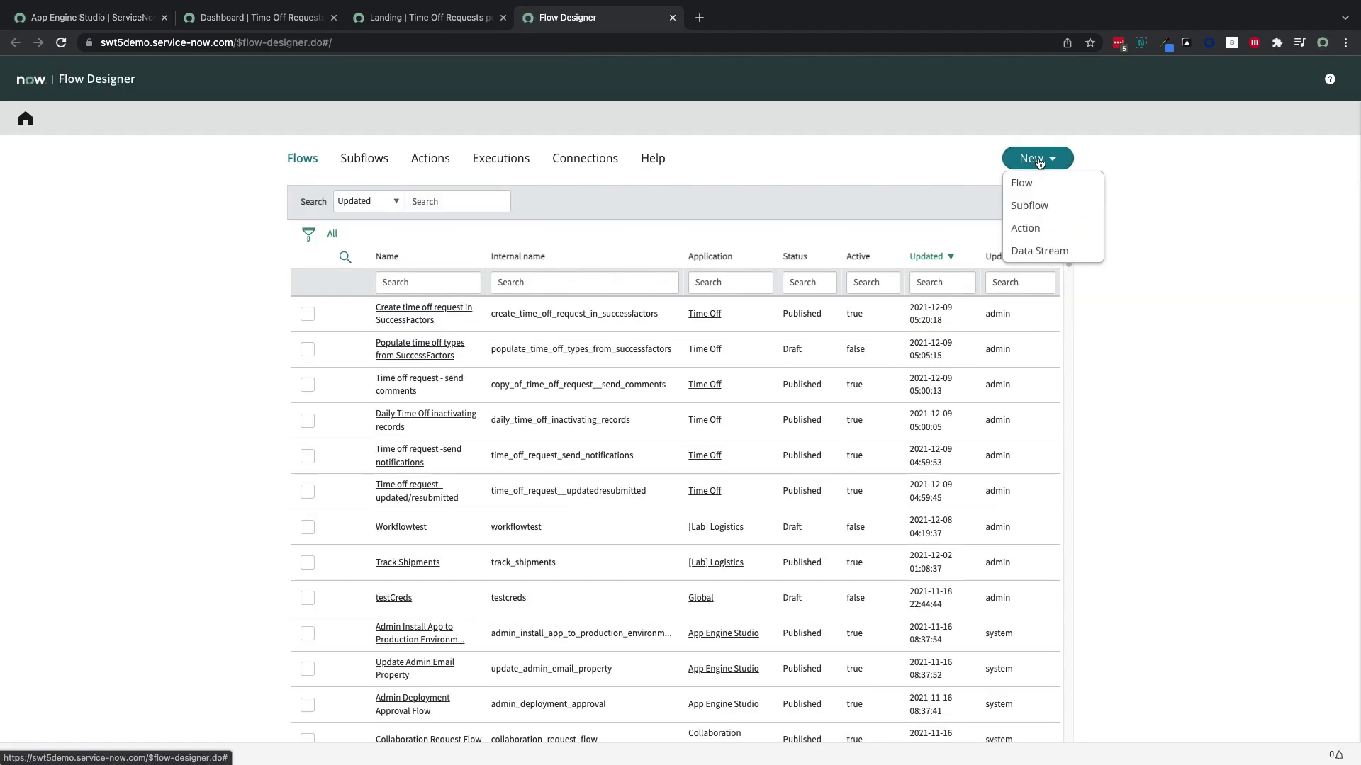
left_click(1028, 206)
type("Get em")
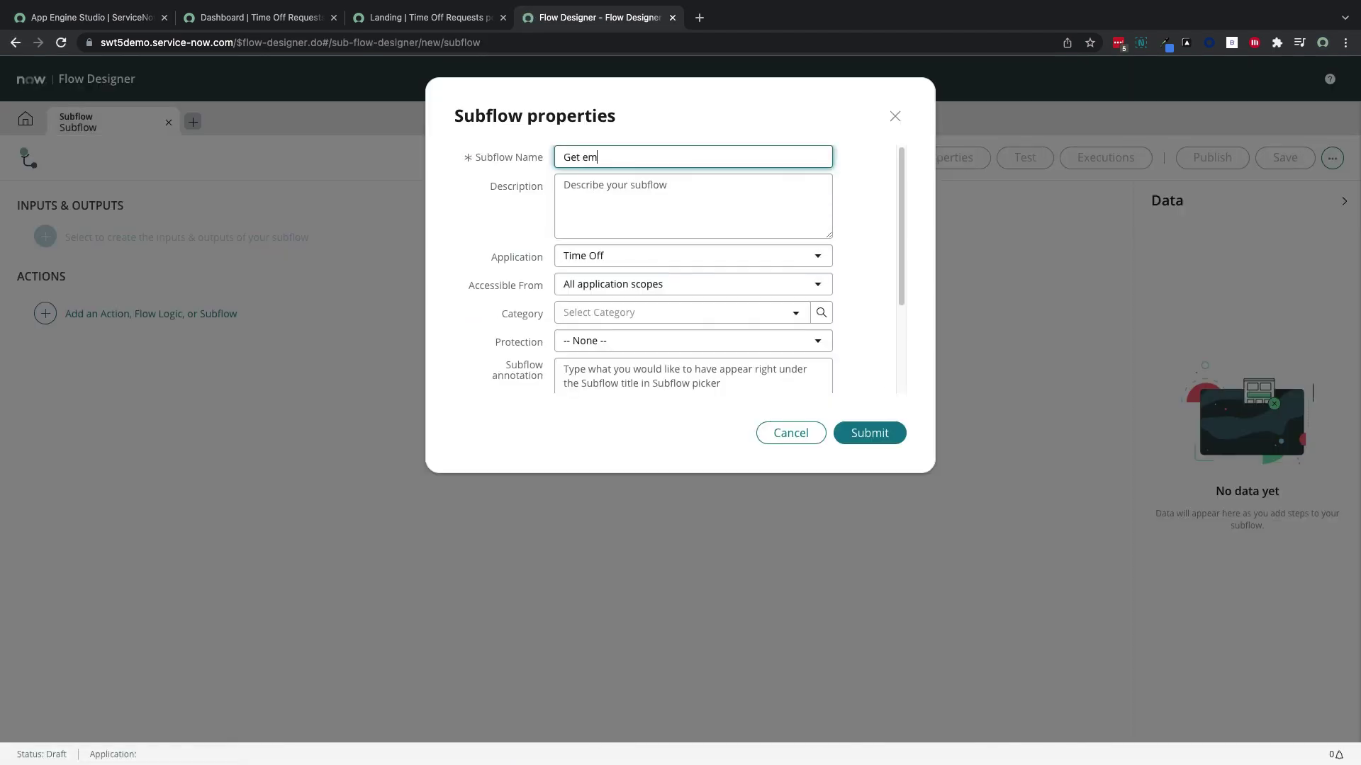
type("ployee time off balances")
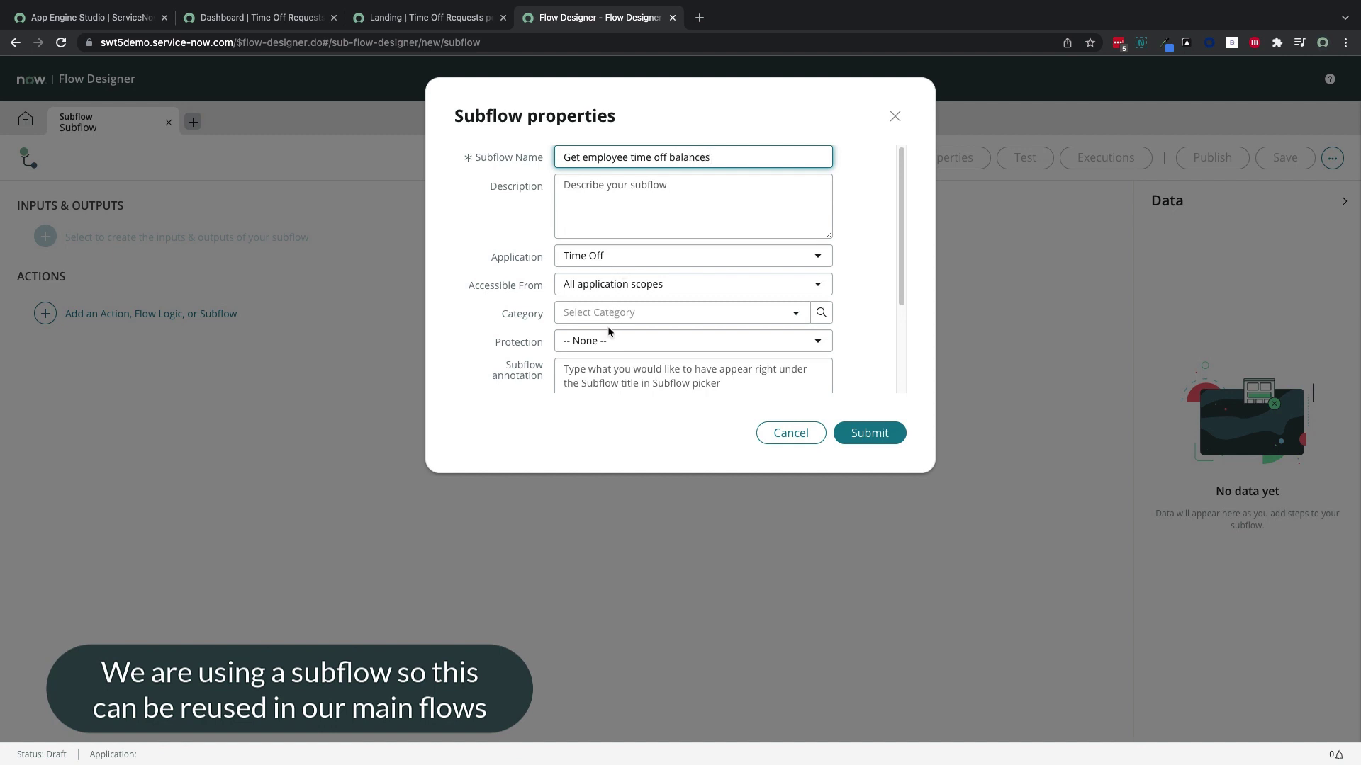
scroll(674, 330, "down", 3)
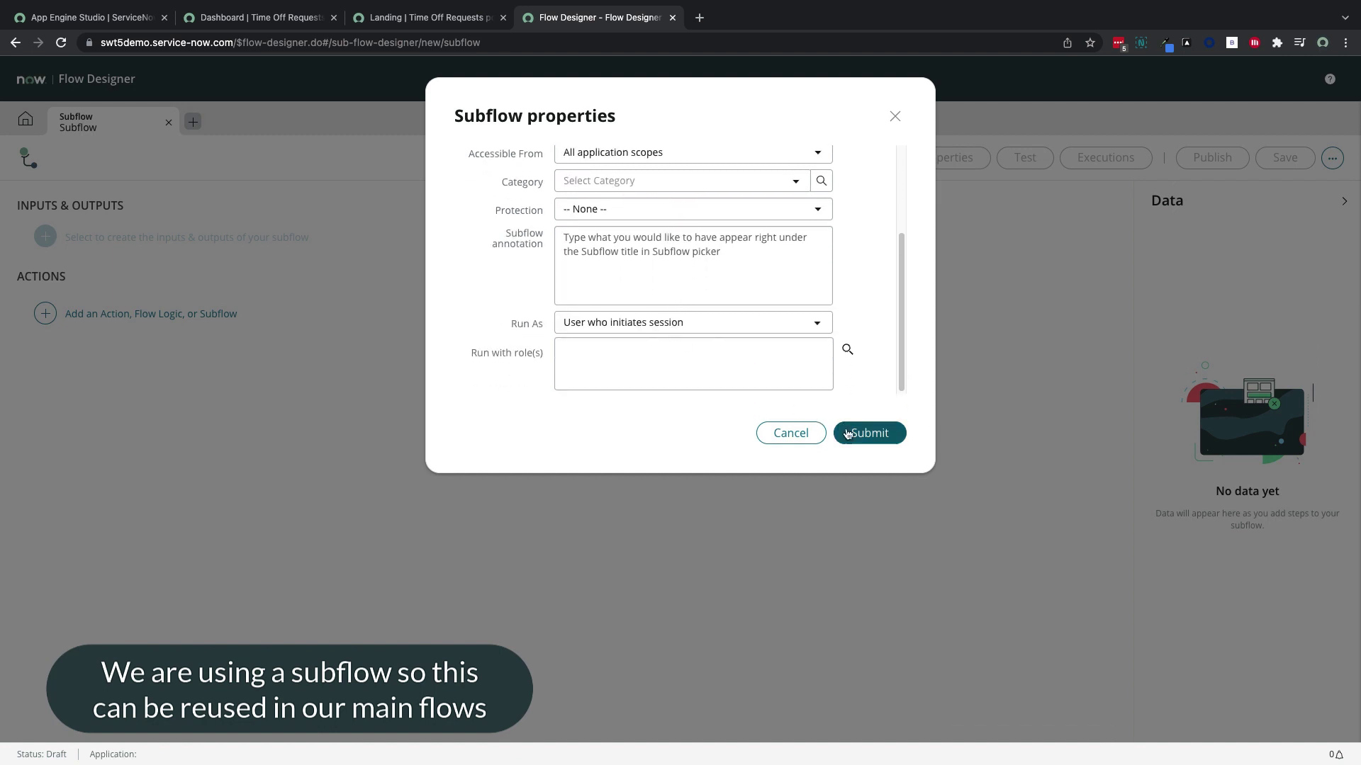
left_click(770, 328)
left_click(752, 370)
left_click(861, 433)
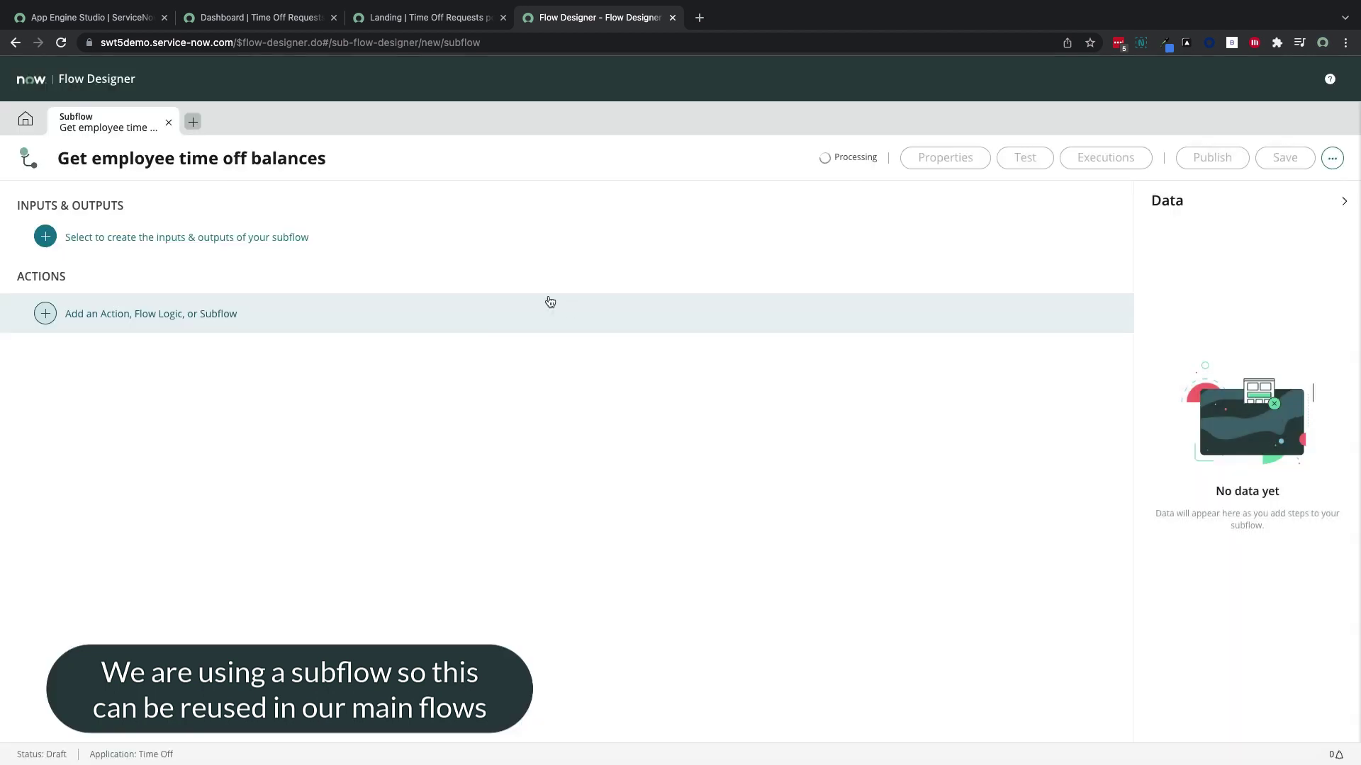
left_click(290, 239)
left_click(1093, 293)
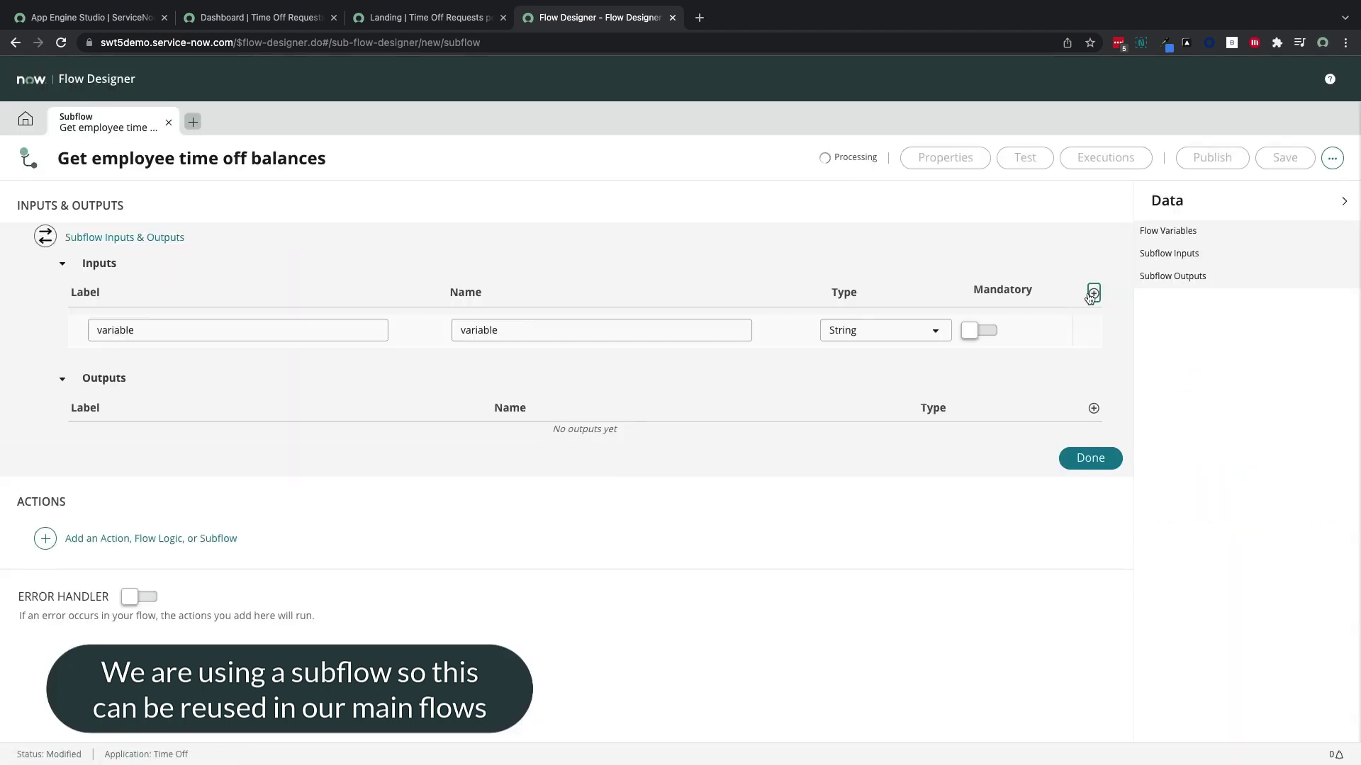
Label the subflow input User Id and add an Employee Time Off Balances action step
left_click(270, 329)
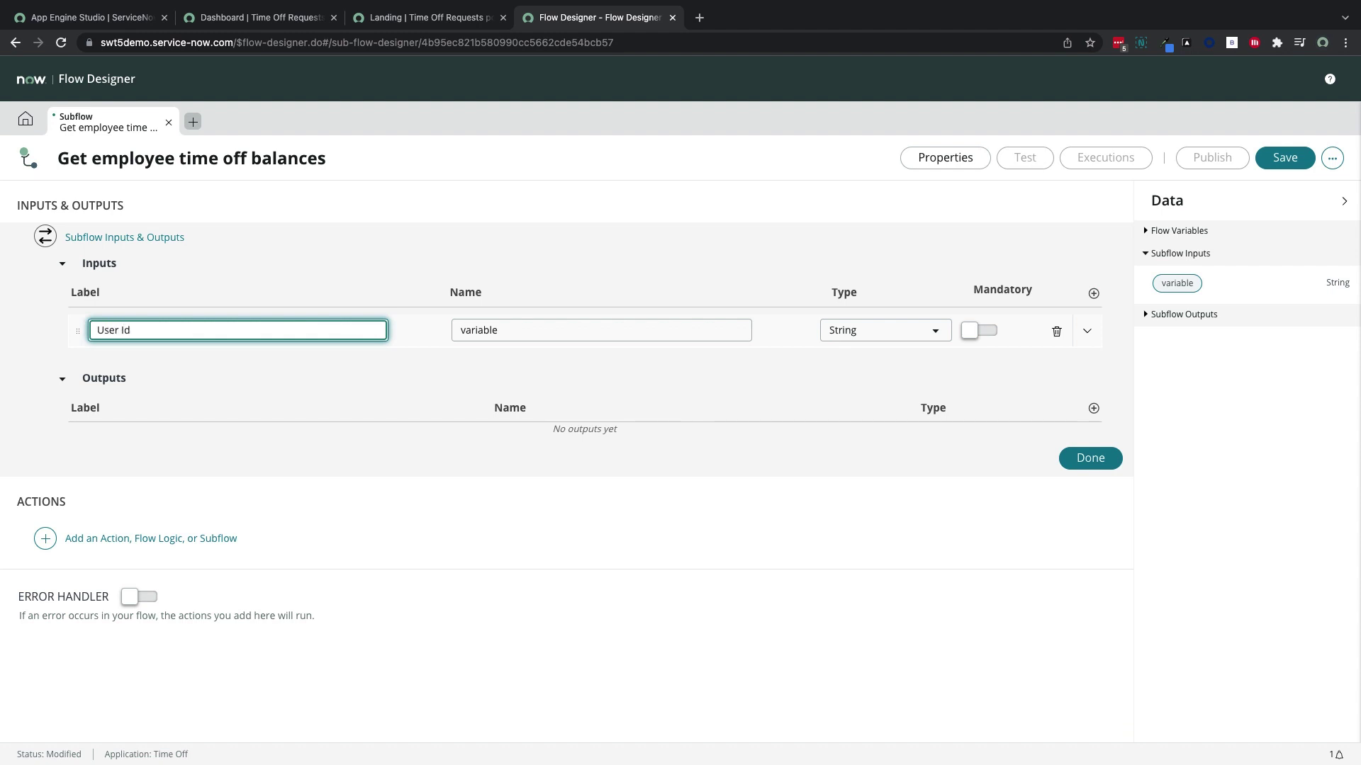
key("Tab")
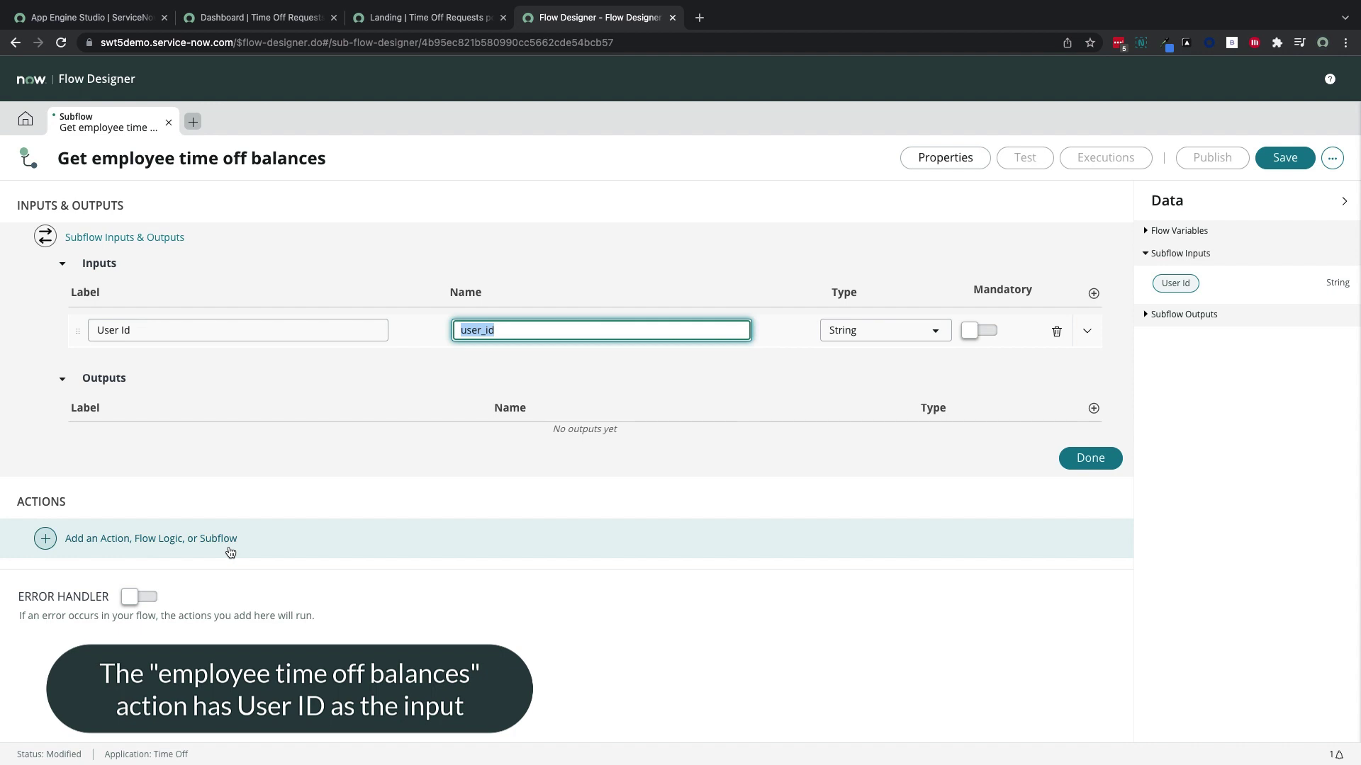
left_click(231, 552)
left_click(114, 538)
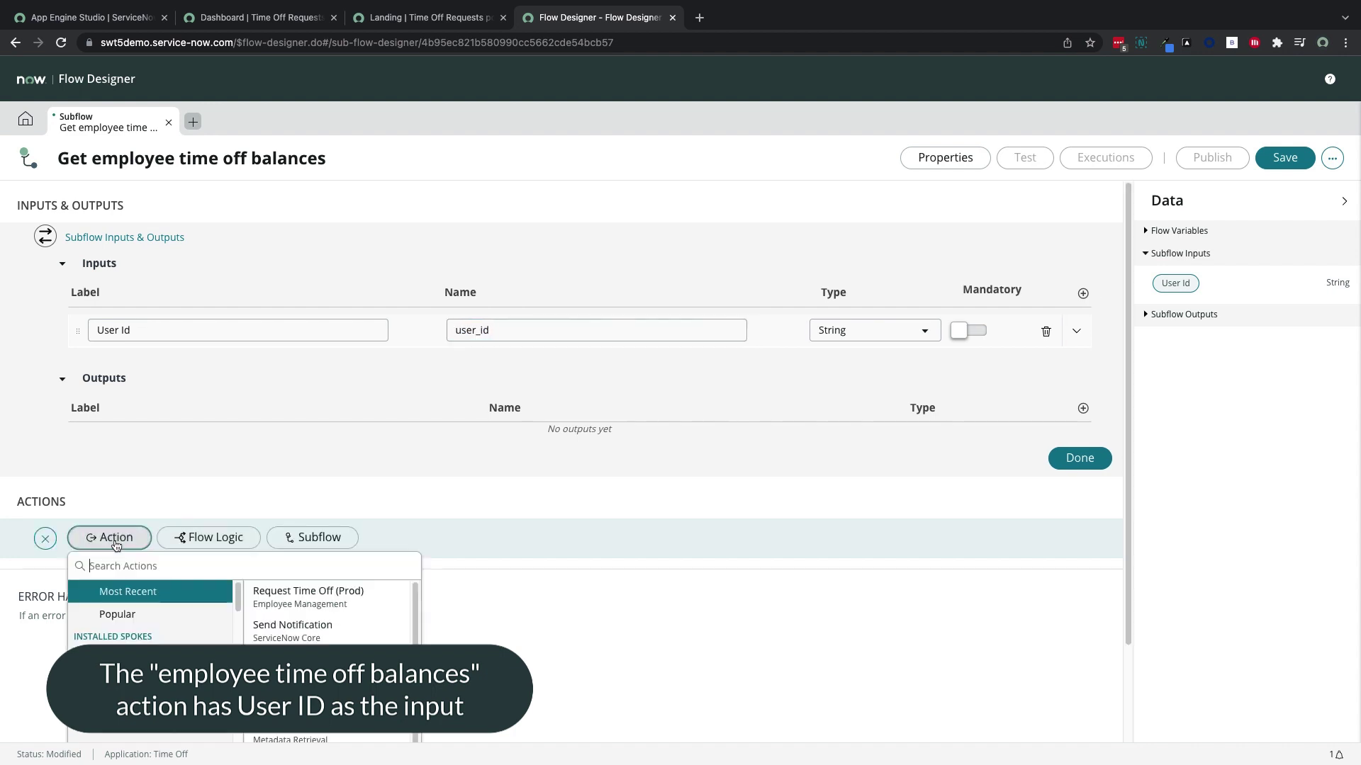
type("time off balances")
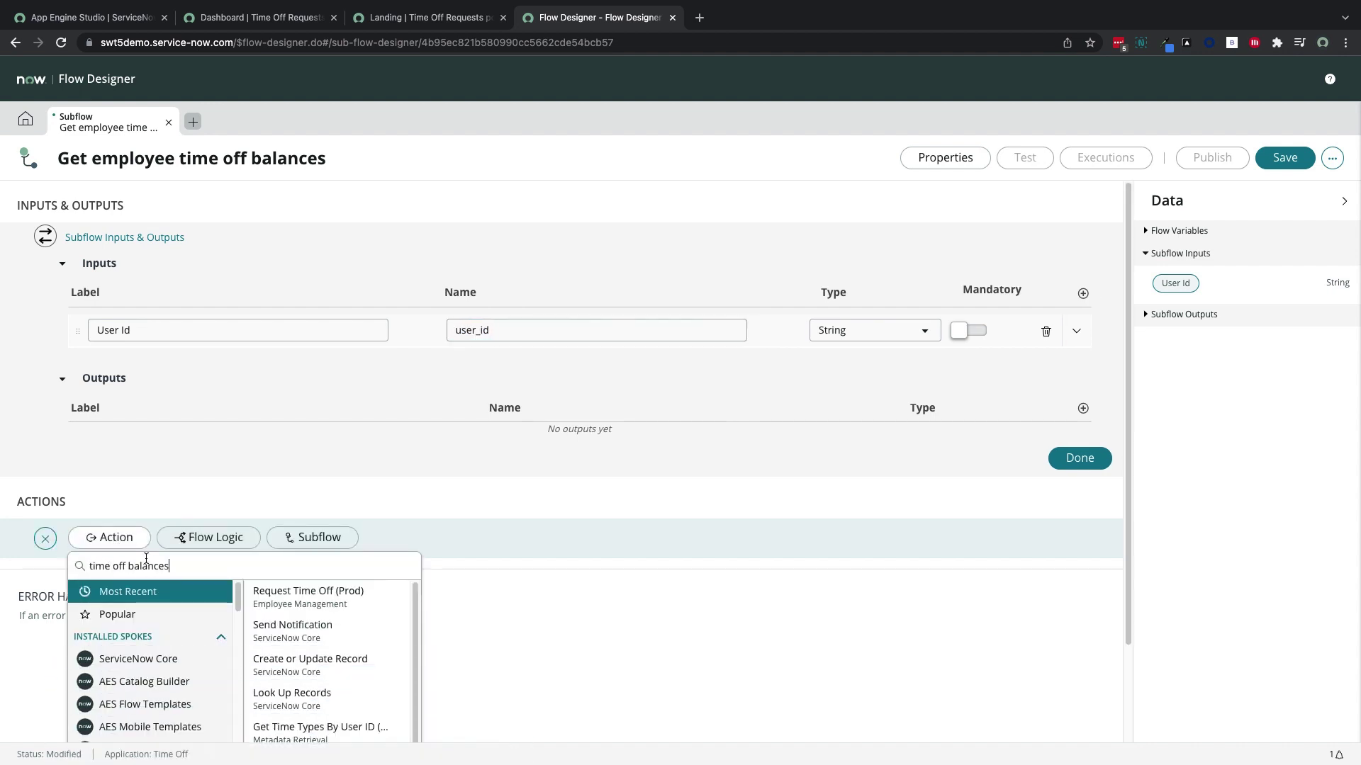
left_click(310, 582)
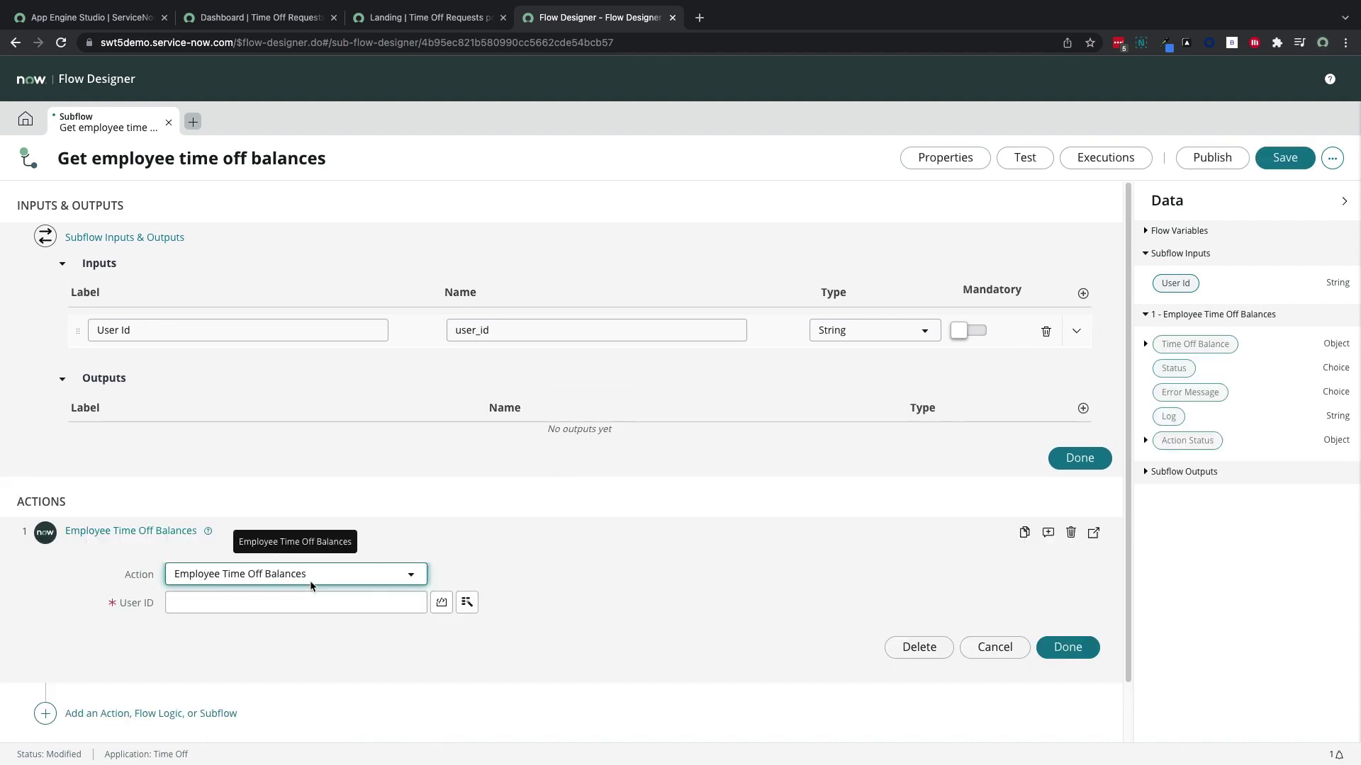
Feed the User Id input into the action's User ID field and finish the step
left_click_drag(1162, 281, 313, 604)
scroll(516, 629, "down", 1)
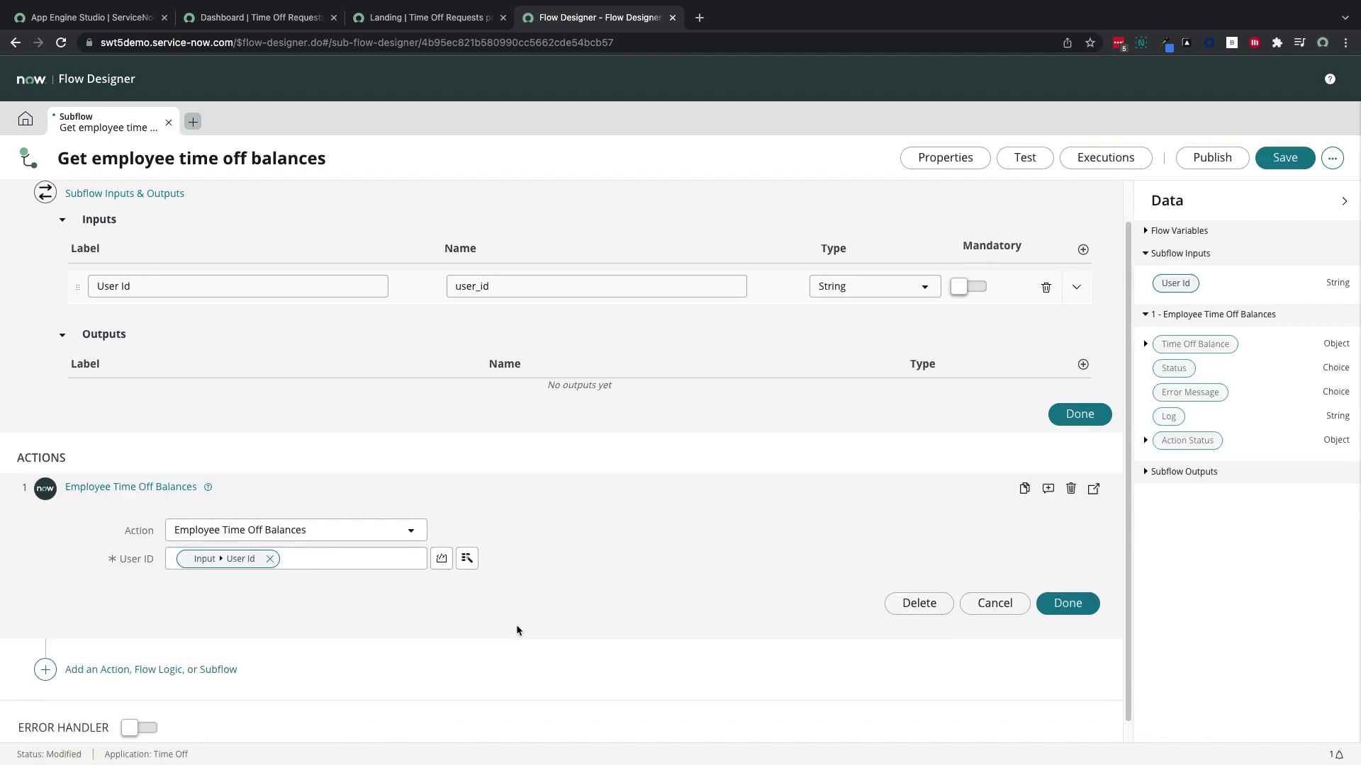
left_click(1065, 579)
left_click(292, 535)
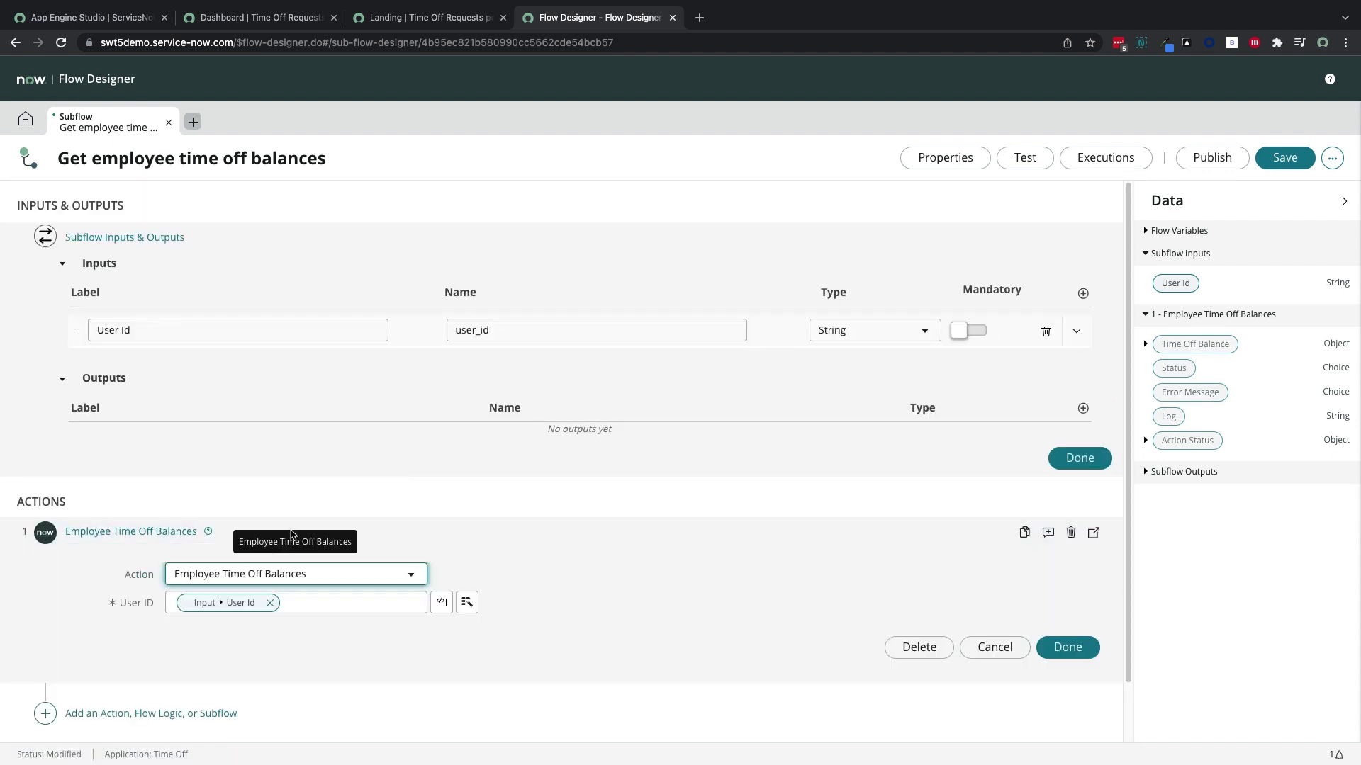
left_click(296, 532)
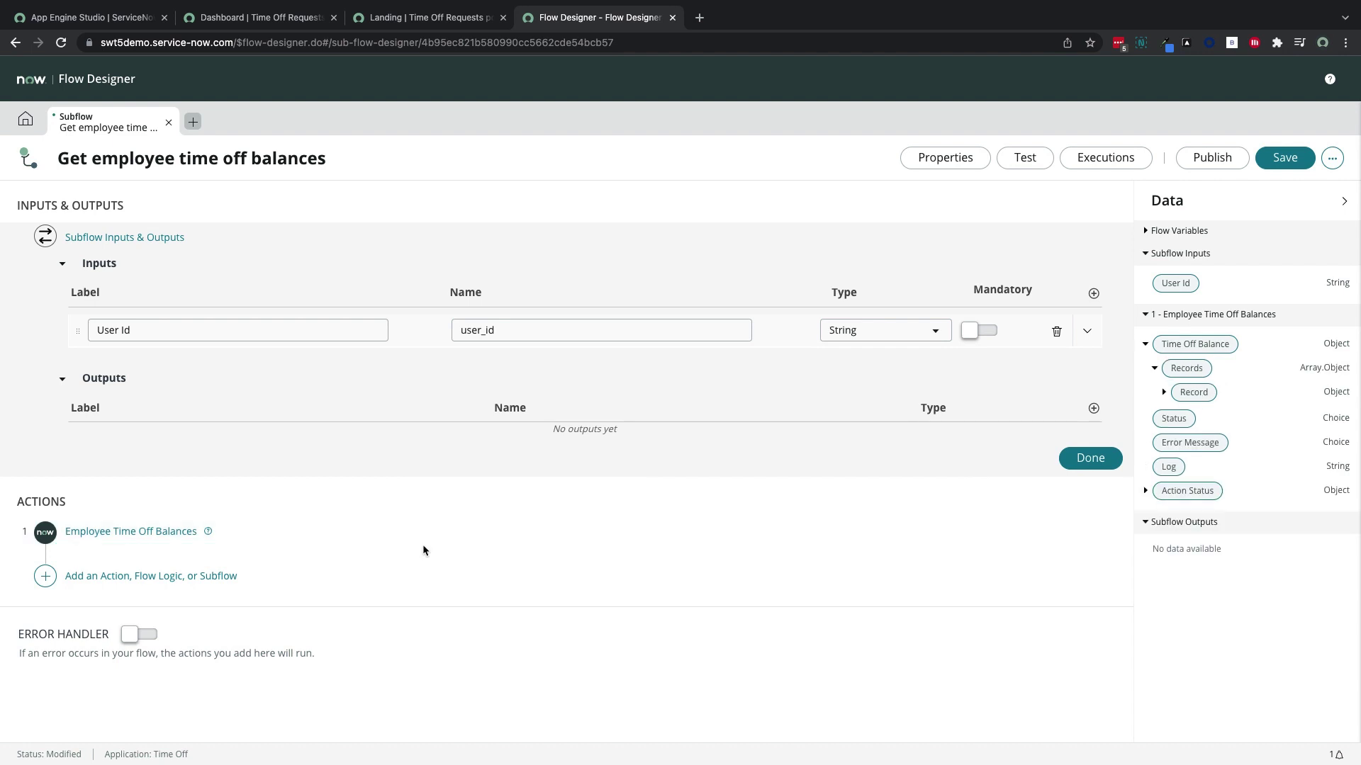
left_click(196, 578)
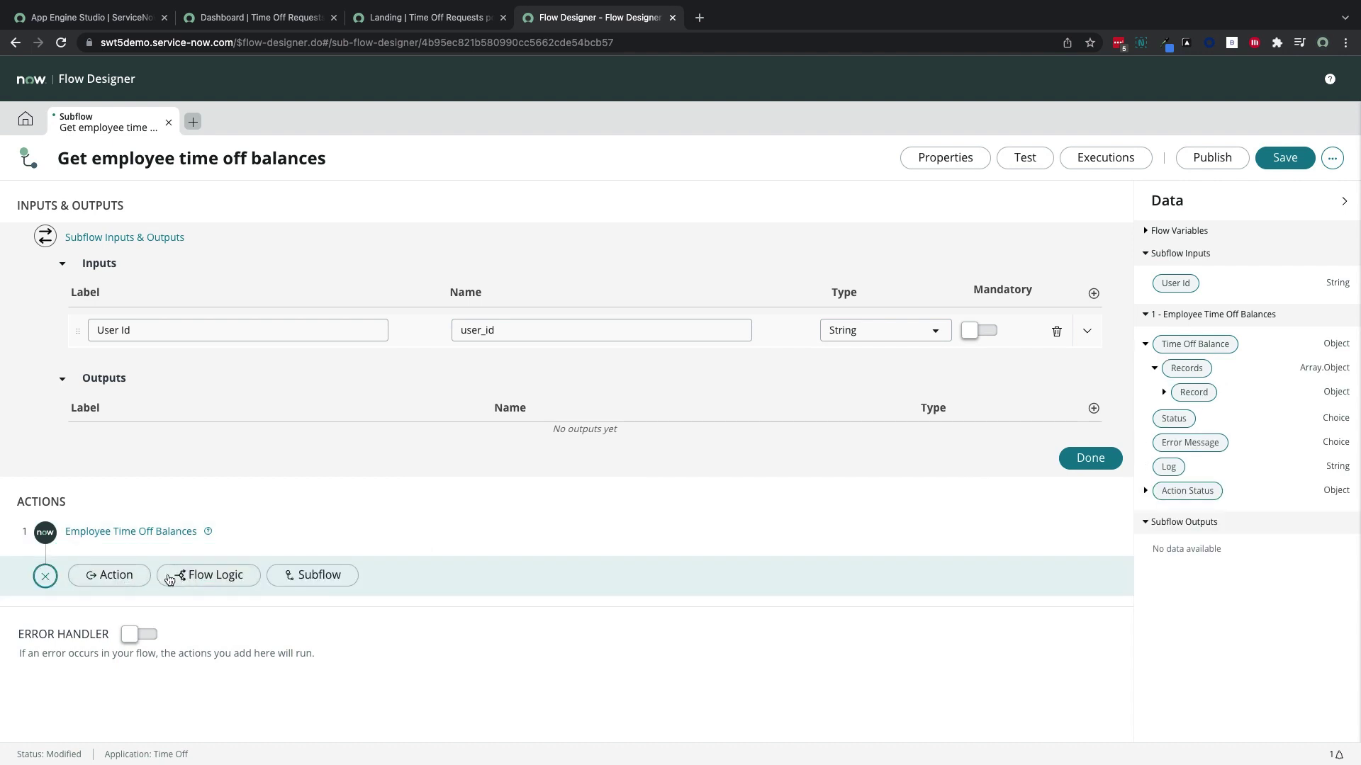
Add a For Each loop over the Time Off Balance step's returned Records
left_click(170, 580)
left_click(213, 665)
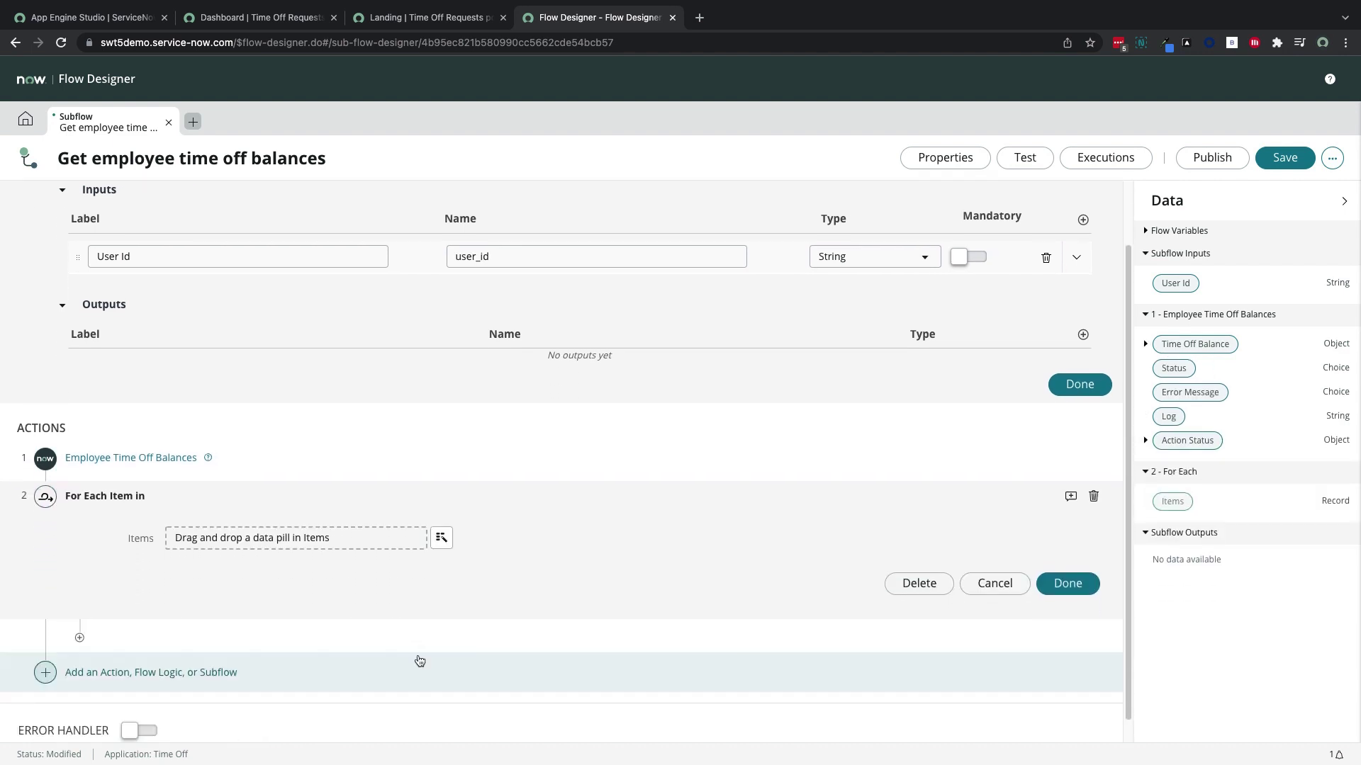
left_click(1145, 344)
left_click_drag(1186, 368, 316, 546)
Inside the loop, add a Create or Update Record action targeting the Time off balances table
left_click(80, 635)
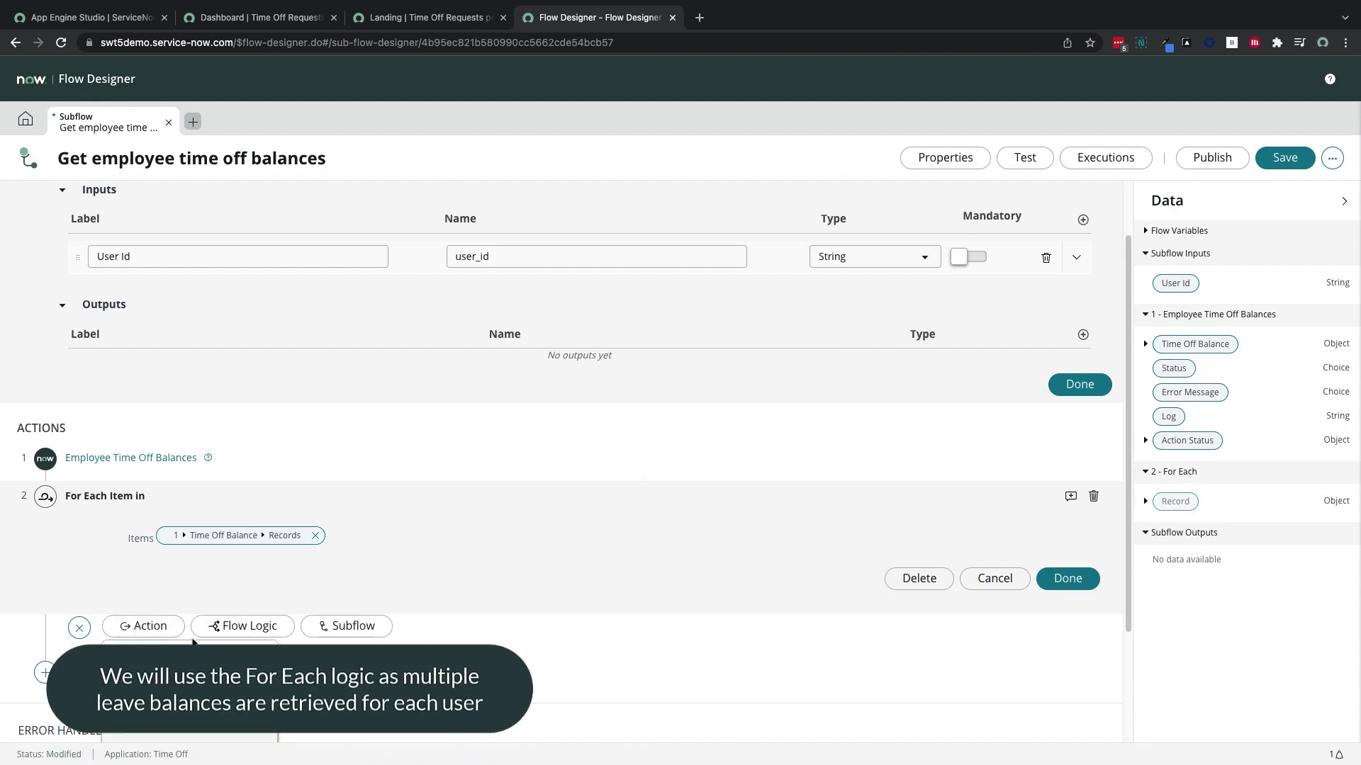
left_click(149, 626)
left_click(333, 599)
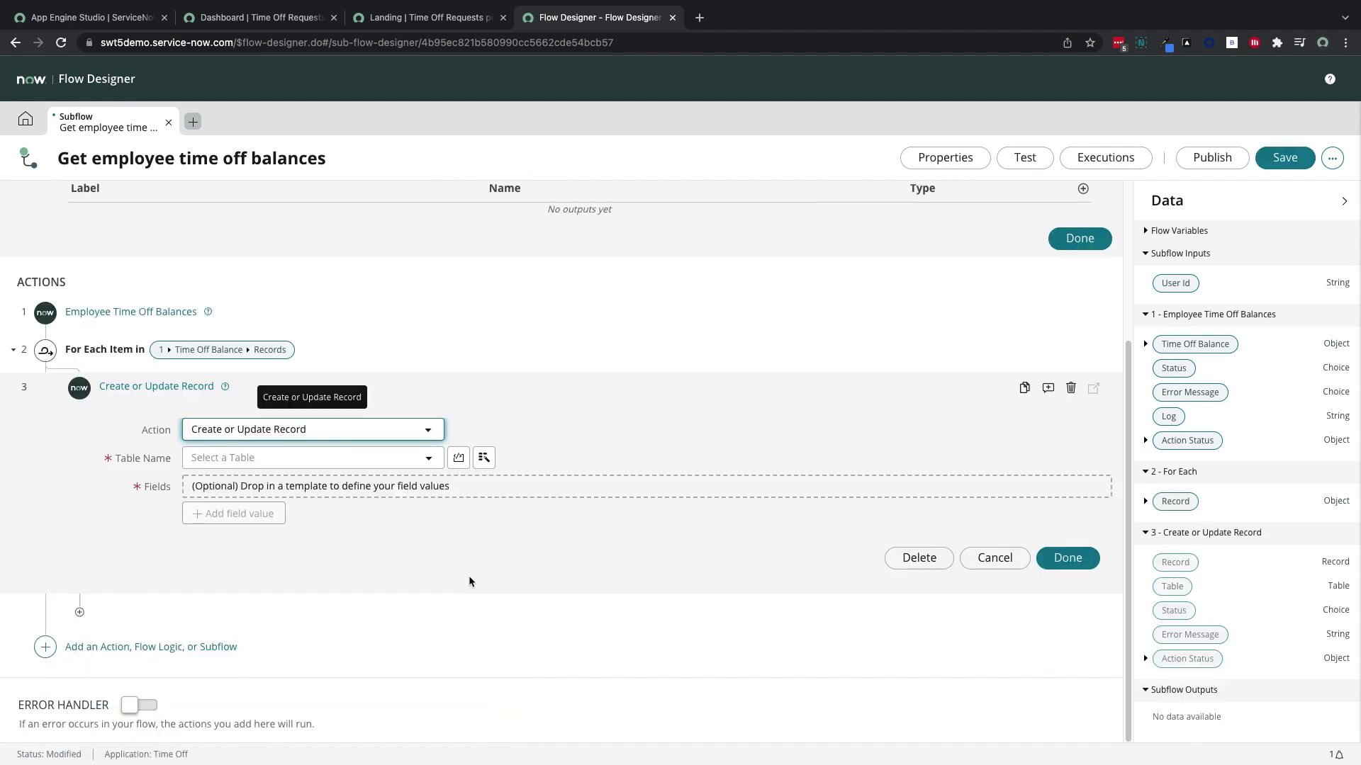
left_click(397, 460)
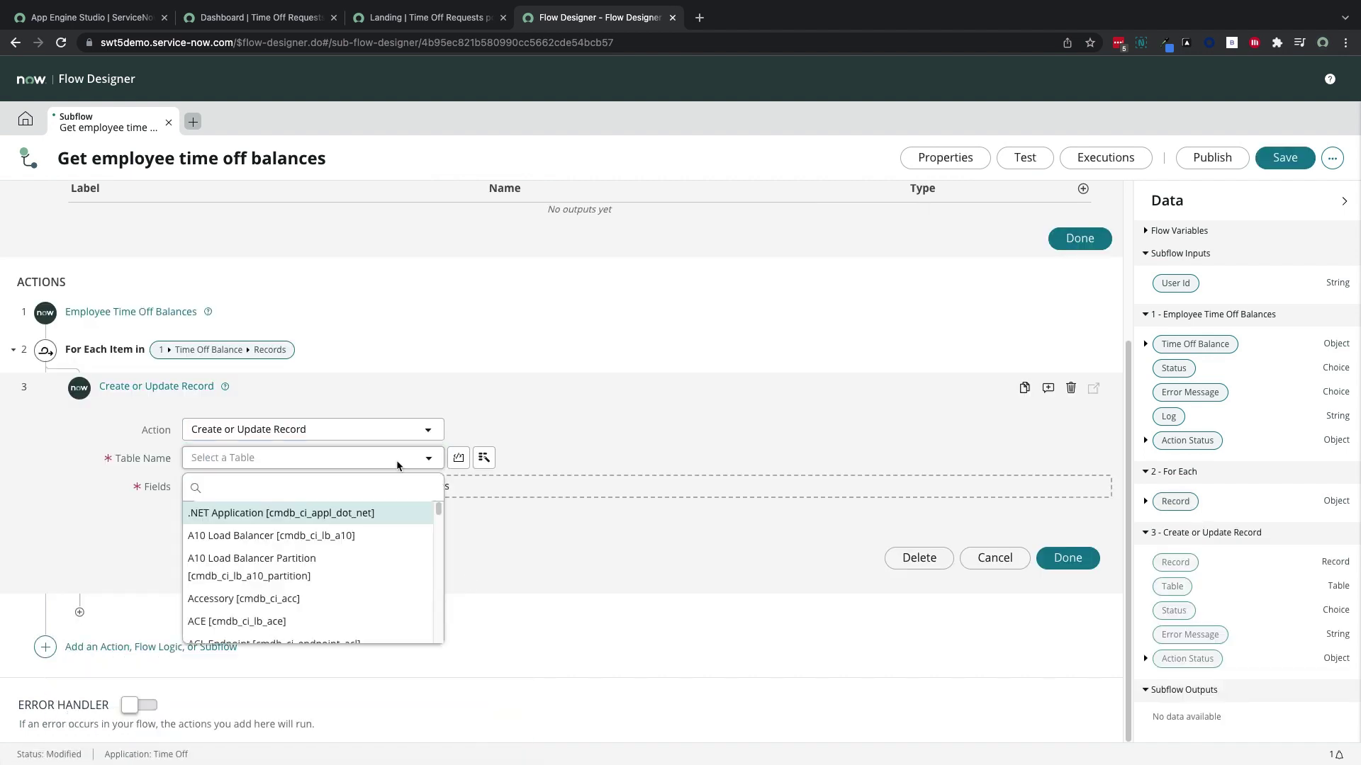
type("time off b")
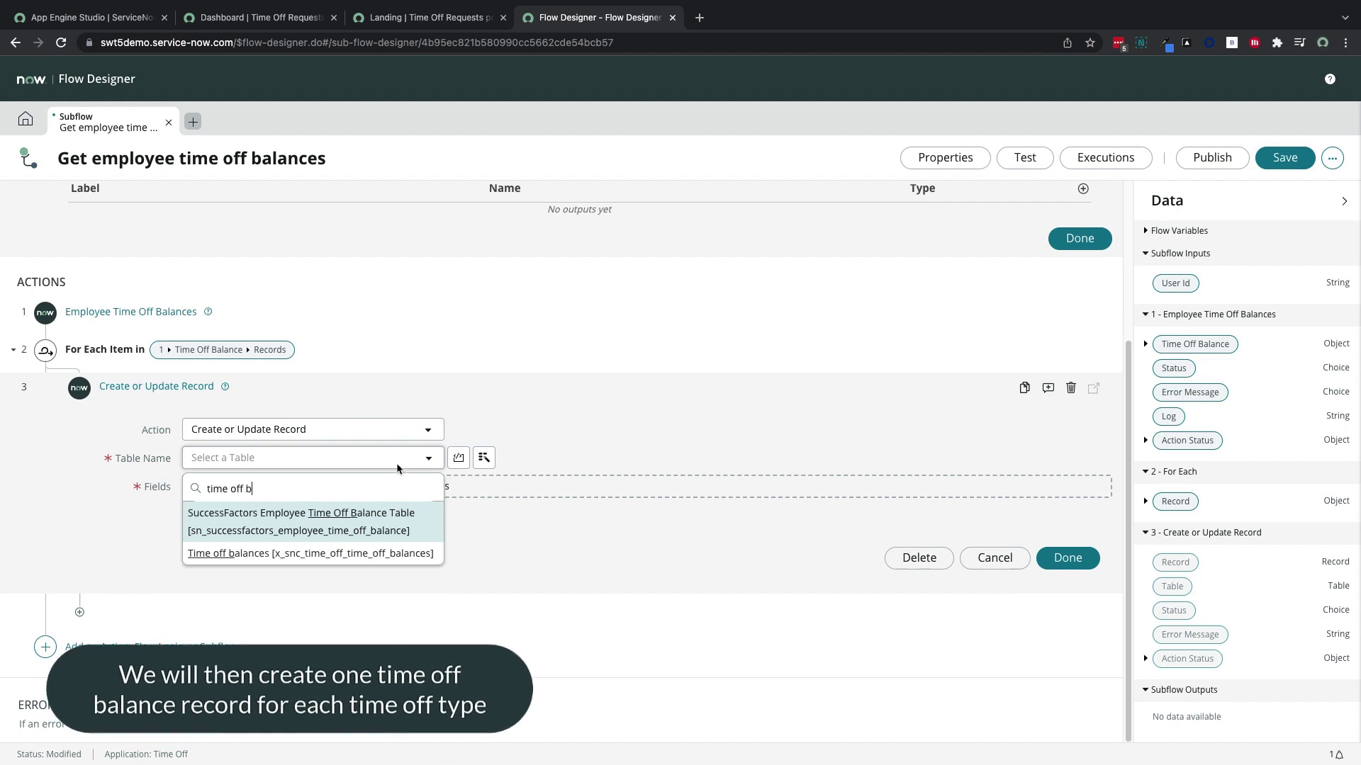
left_click(372, 555)
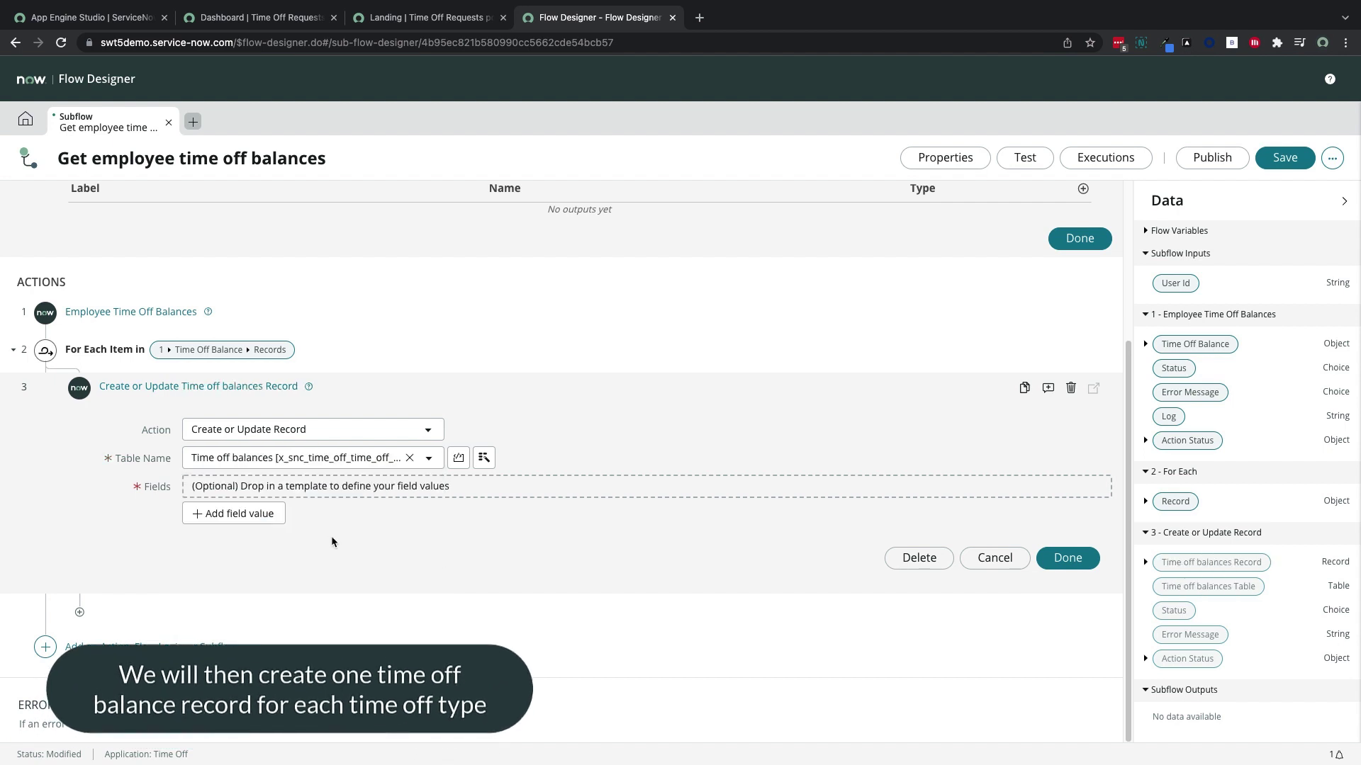
Set the Balance field from the loop's current record Balance
left_click(284, 522)
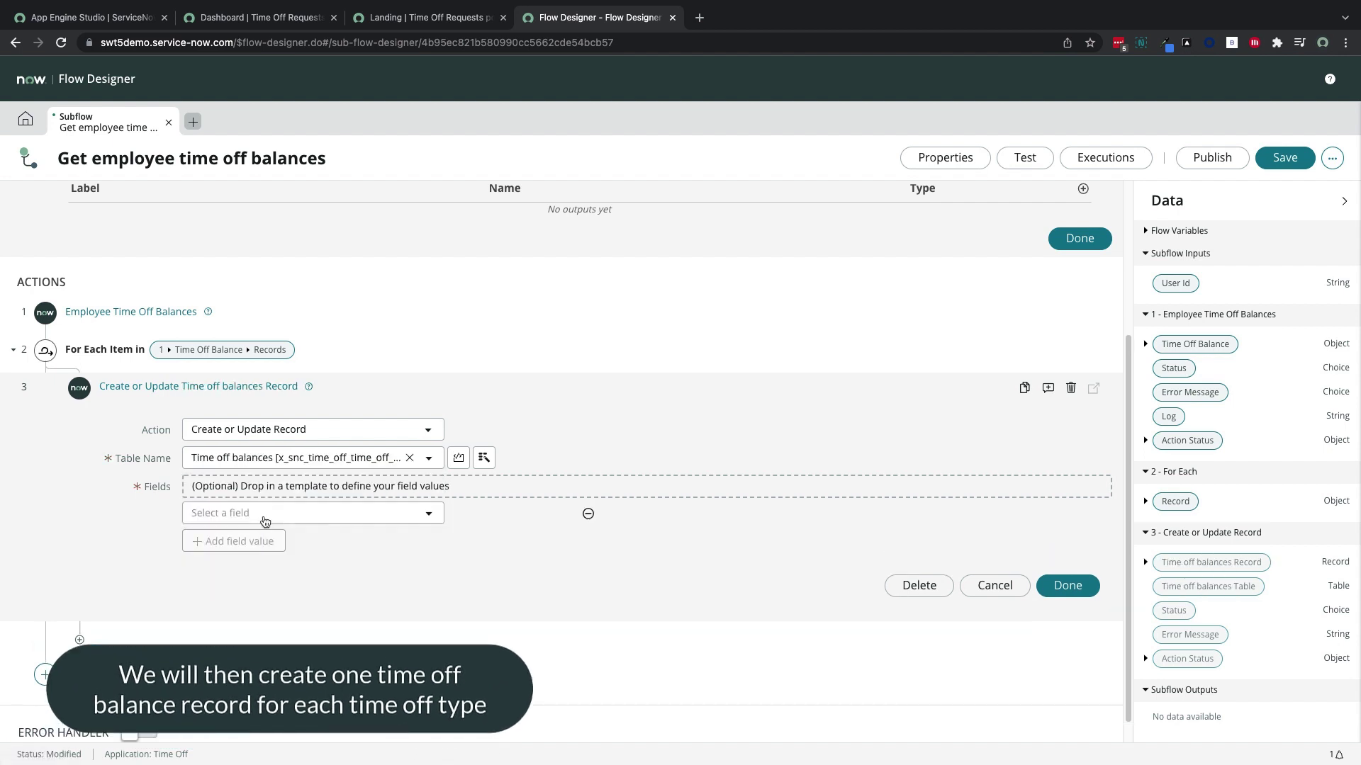
left_click(283, 516)
left_click(253, 569)
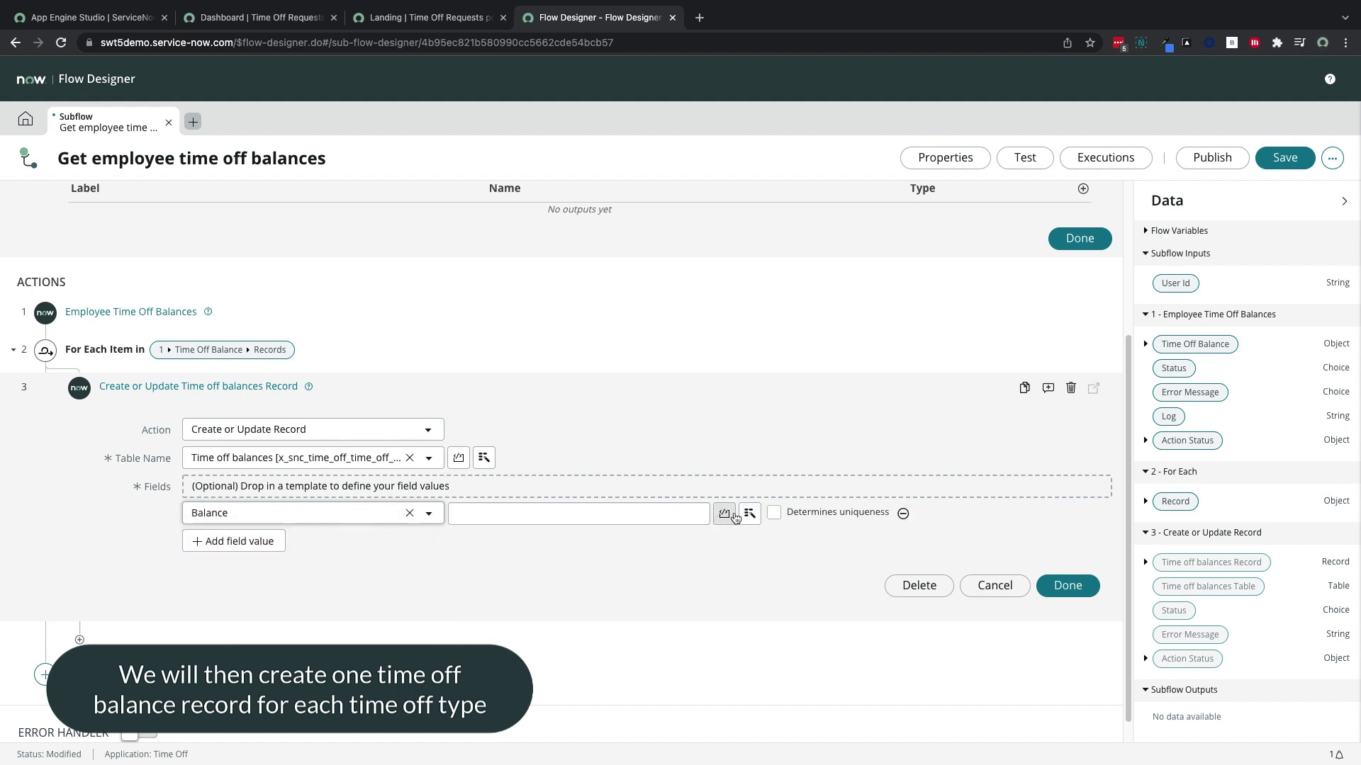
left_click(724, 513)
left_click(816, 612)
left_click(909, 565)
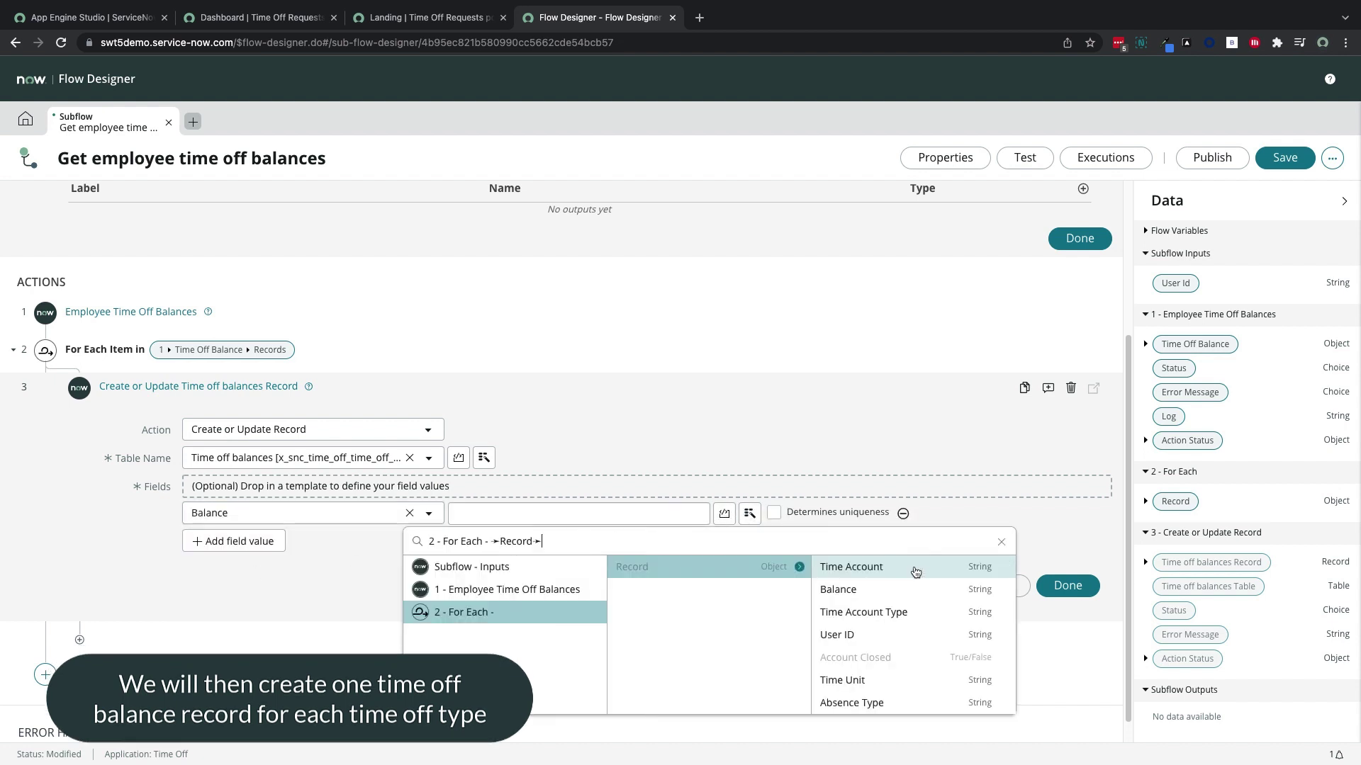
left_click(903, 596)
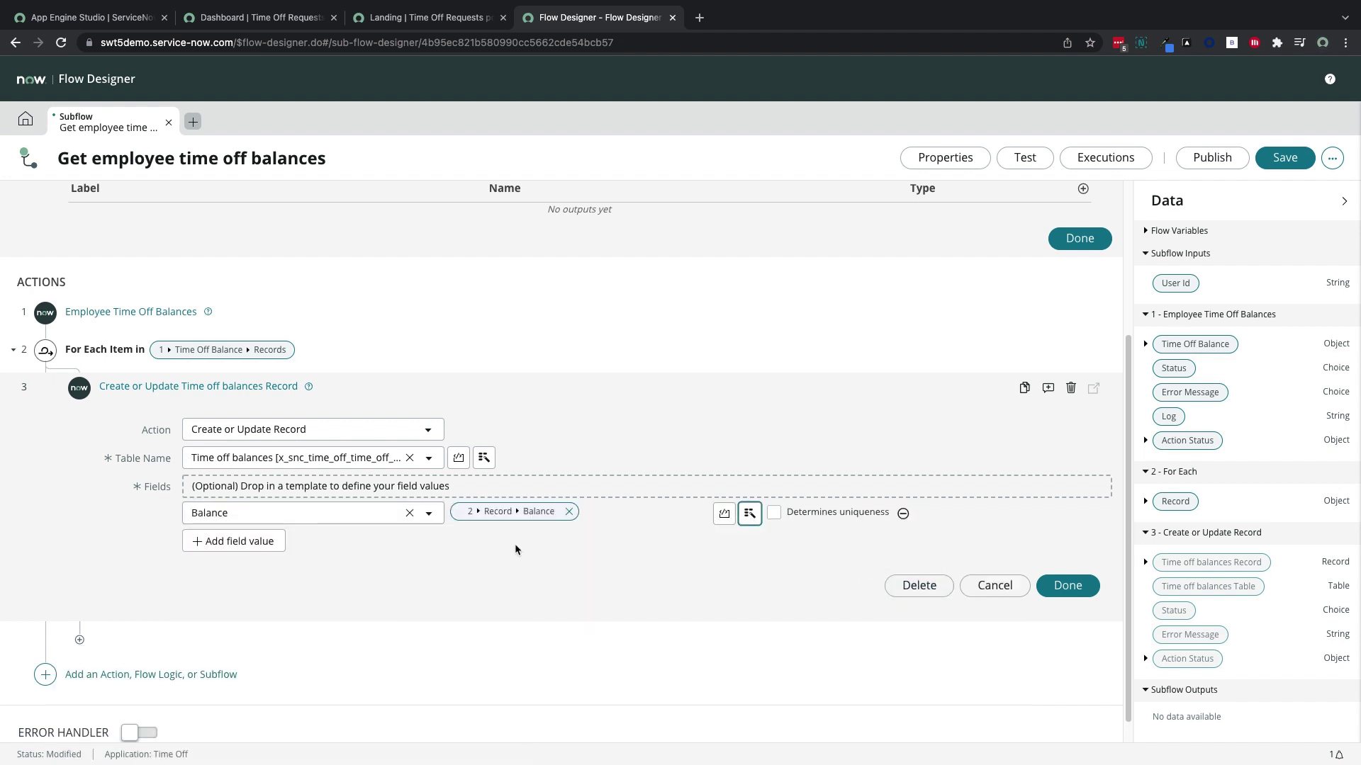
Add a User field row, then search actions for 'look up rec' in a new step
left_click(257, 551)
left_click(282, 542)
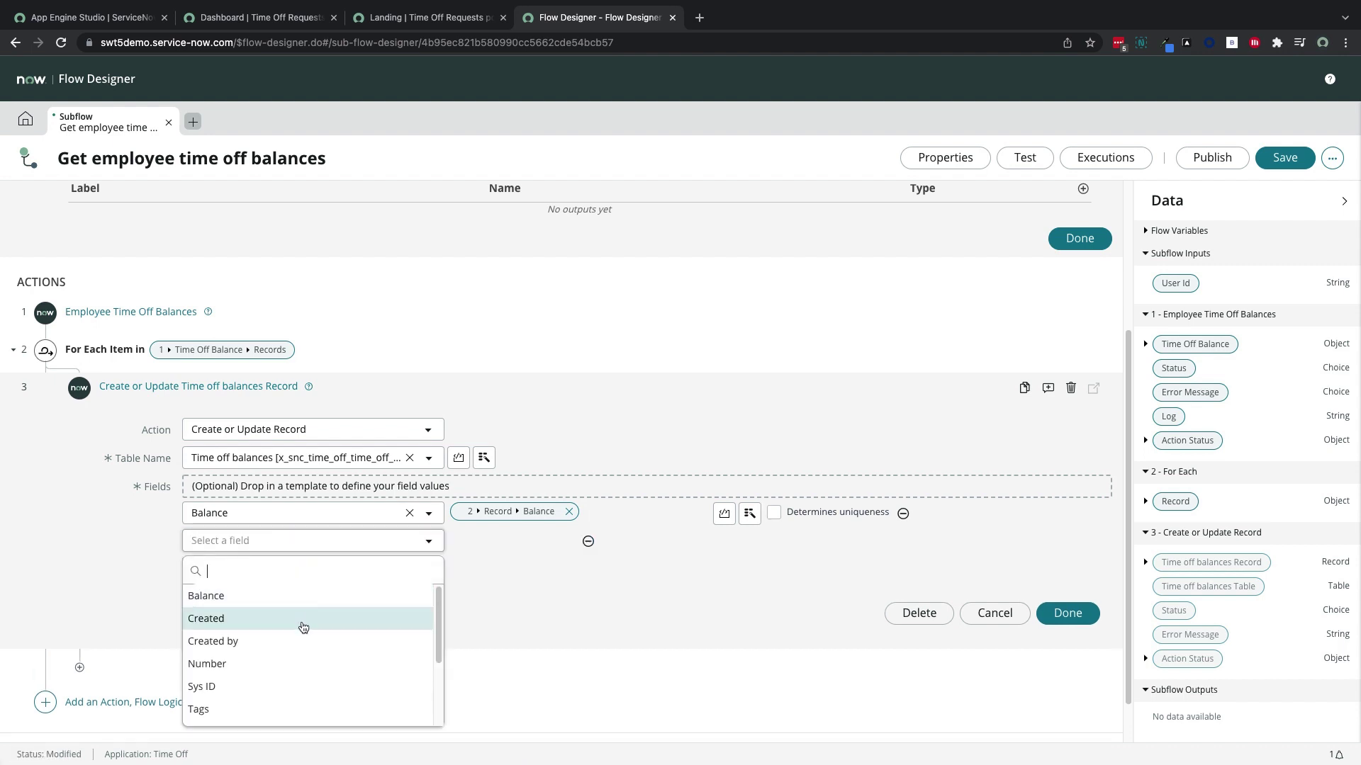
scroll(300, 624, "down", 1)
scroll(303, 628, "down", 3)
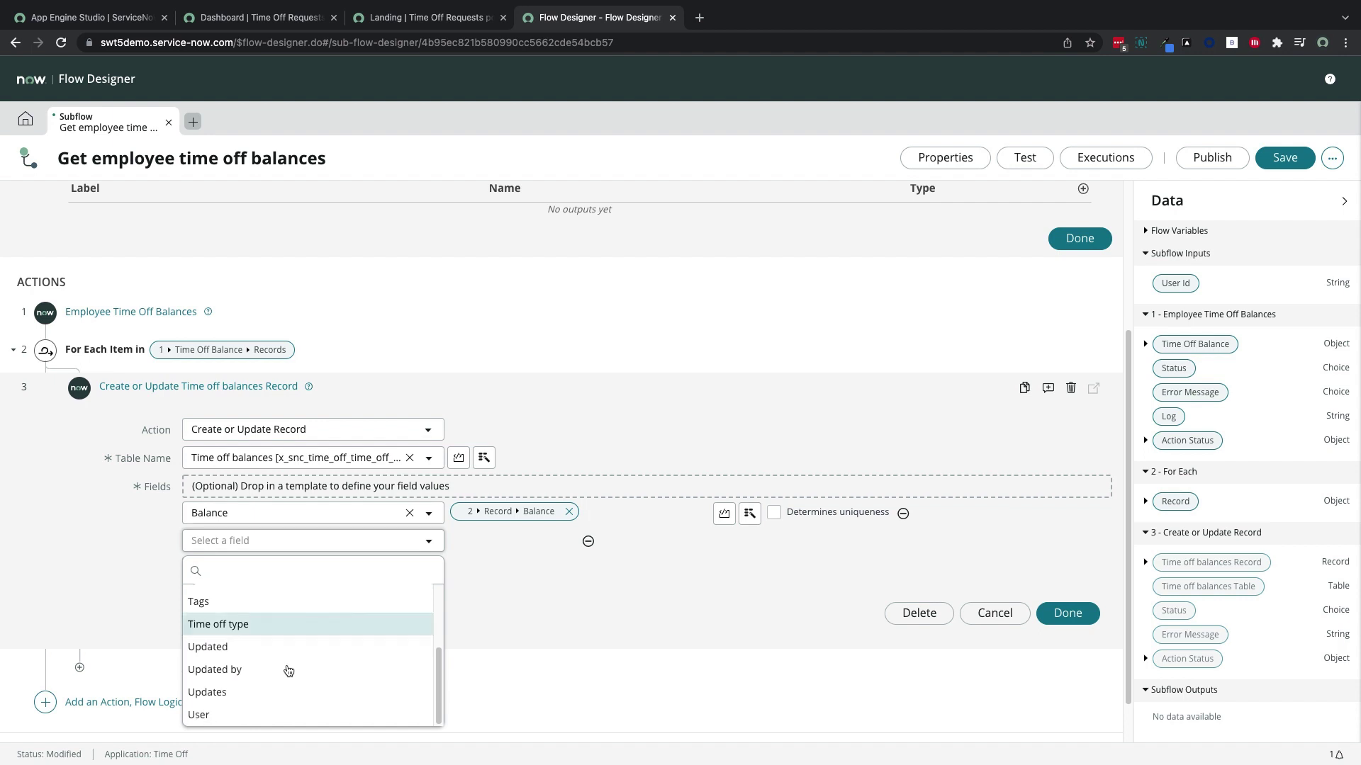
left_click(271, 716)
scroll(352, 651, "up", 1)
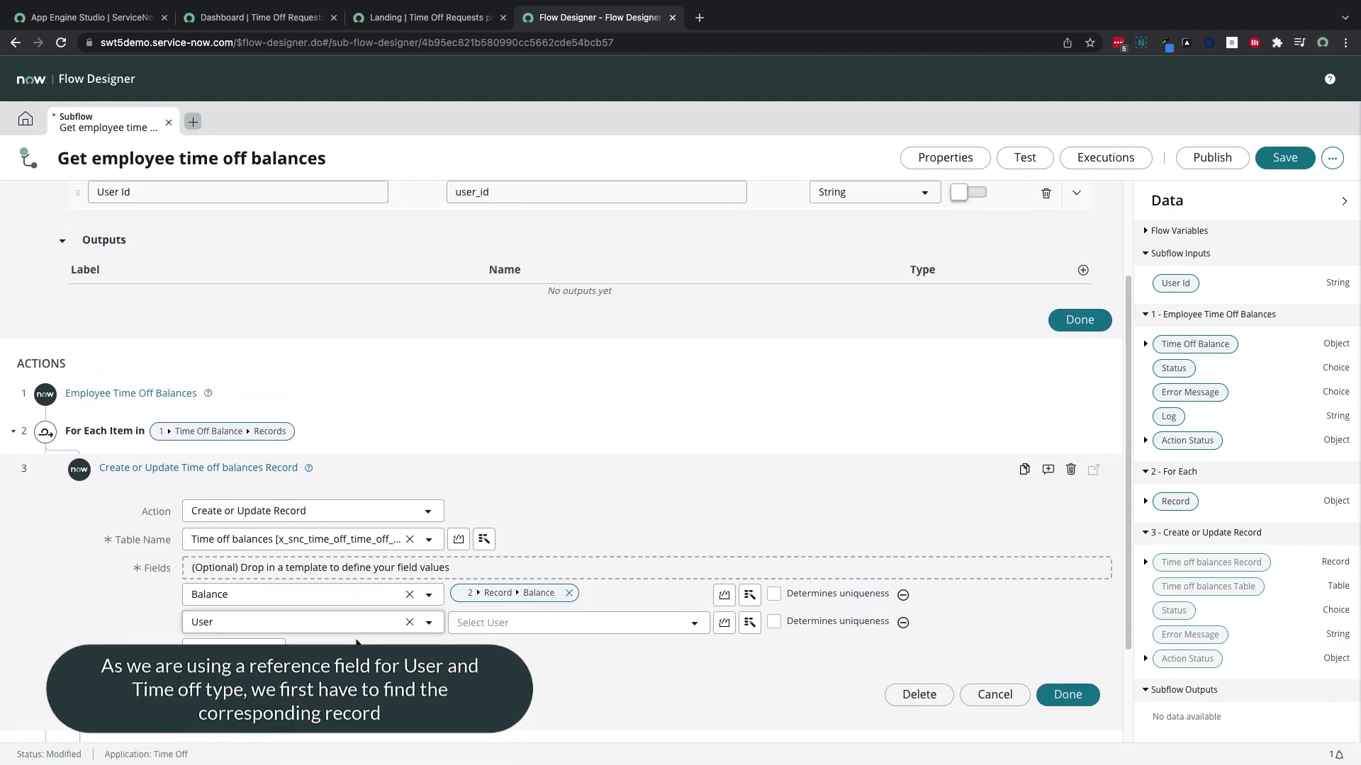
scroll(561, 461, "down", 1)
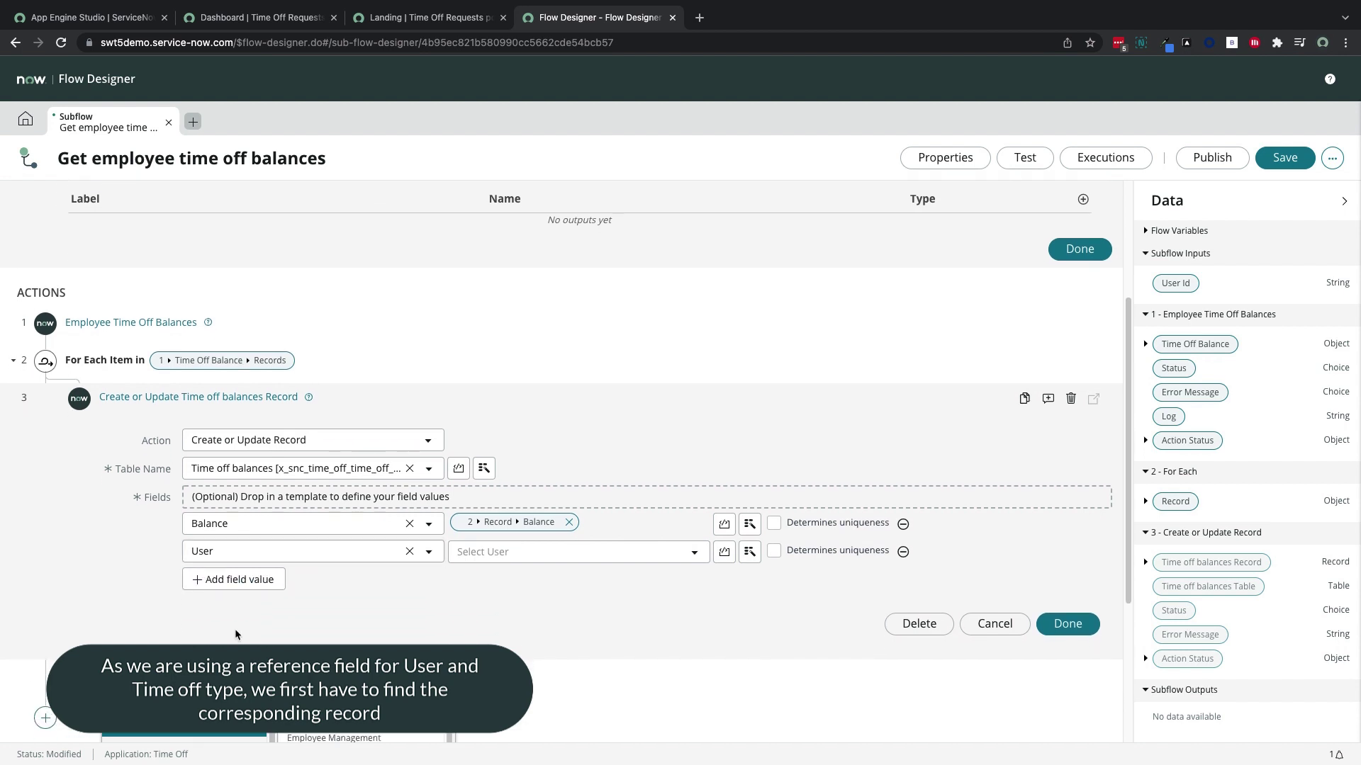
left_click(235, 713)
type("look up rec")
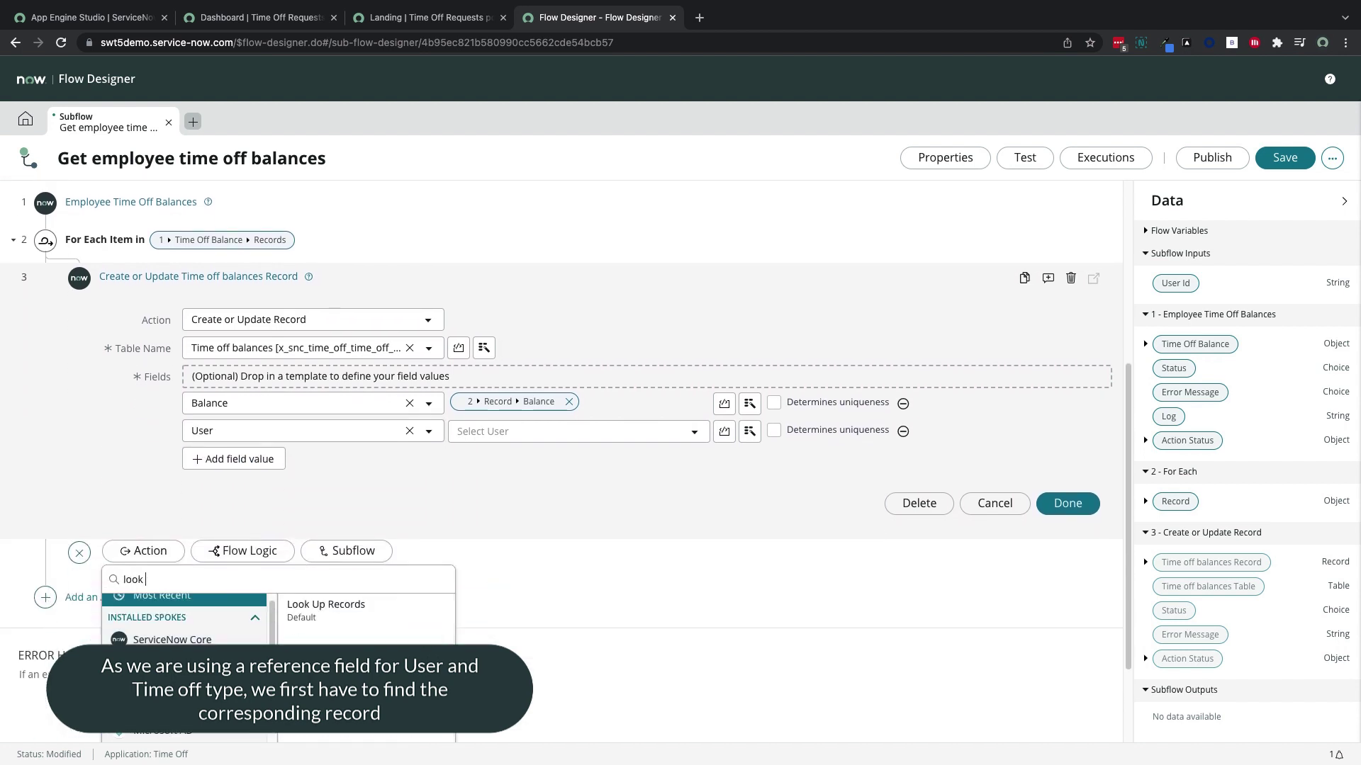
Add a Look Up Record step on sys_user matching User ID to the subflow's User Id input
left_click(344, 631)
left_click(298, 394)
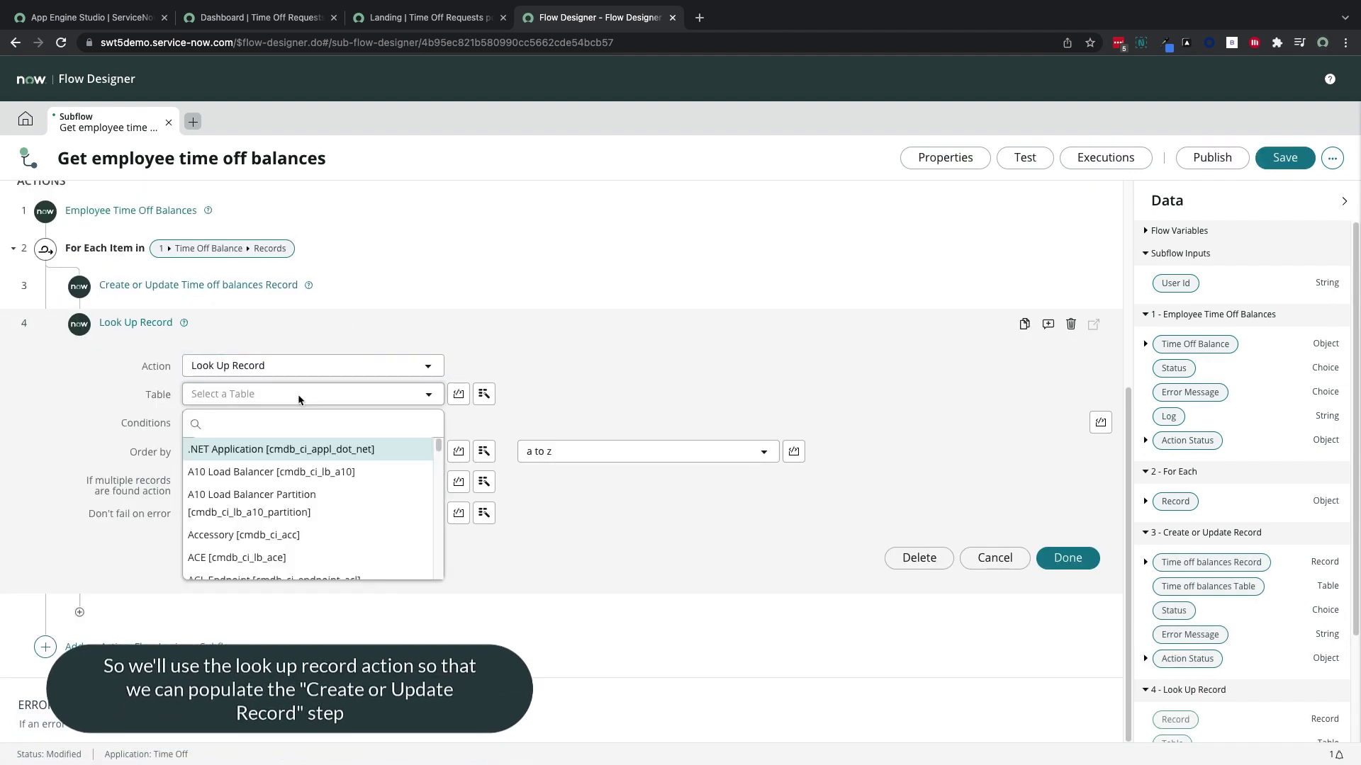
type("sys_user")
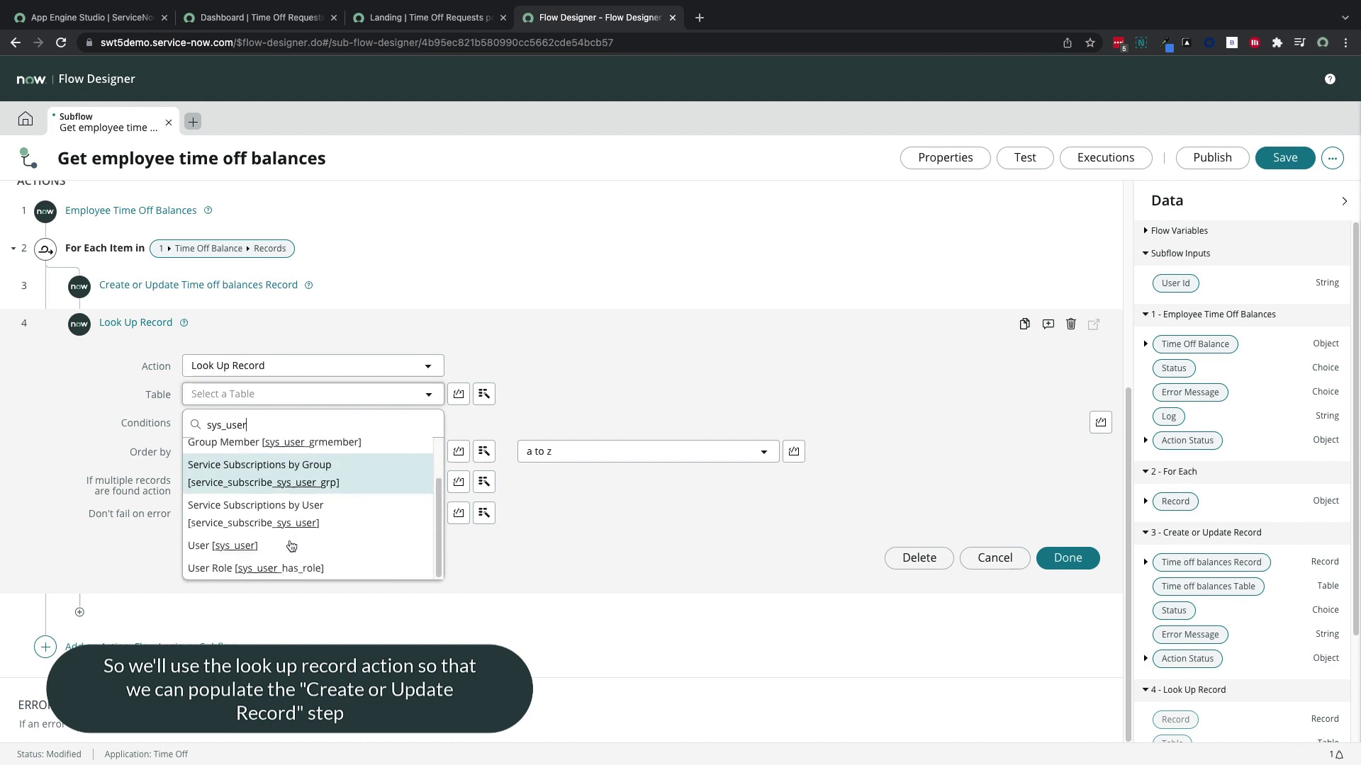
left_click(234, 547)
left_click(290, 444)
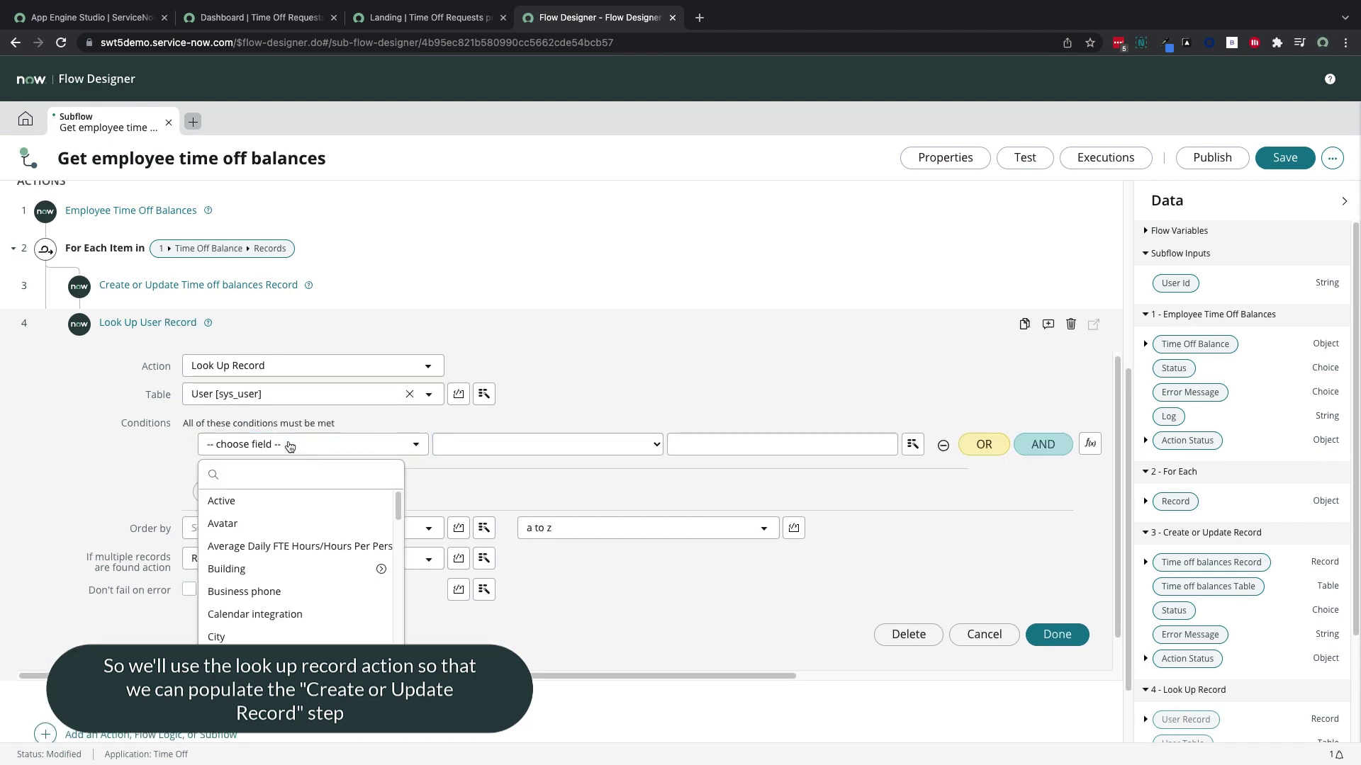
type("user")
left_click(355, 524)
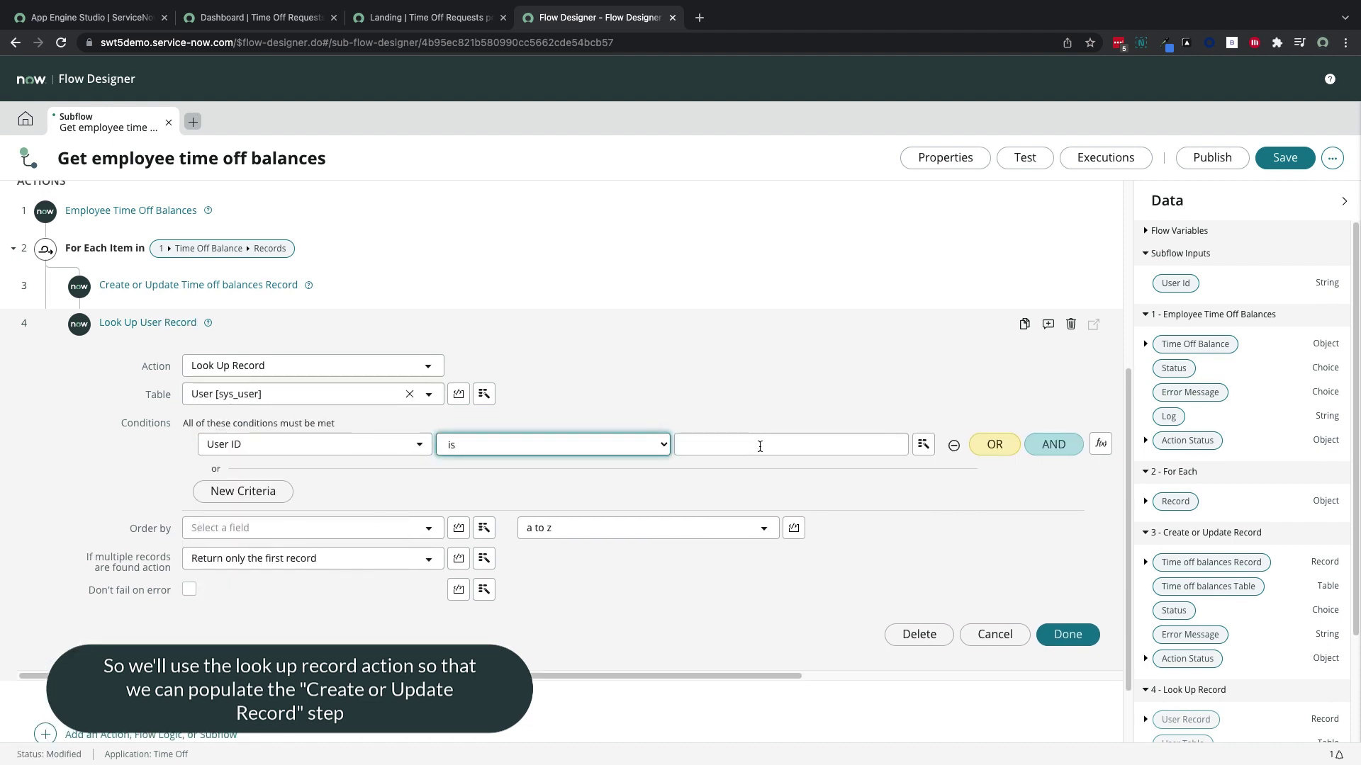
scroll(760, 447, "up", 2)
left_click_drag(1175, 283, 792, 577)
scroll(921, 638, "down", 1)
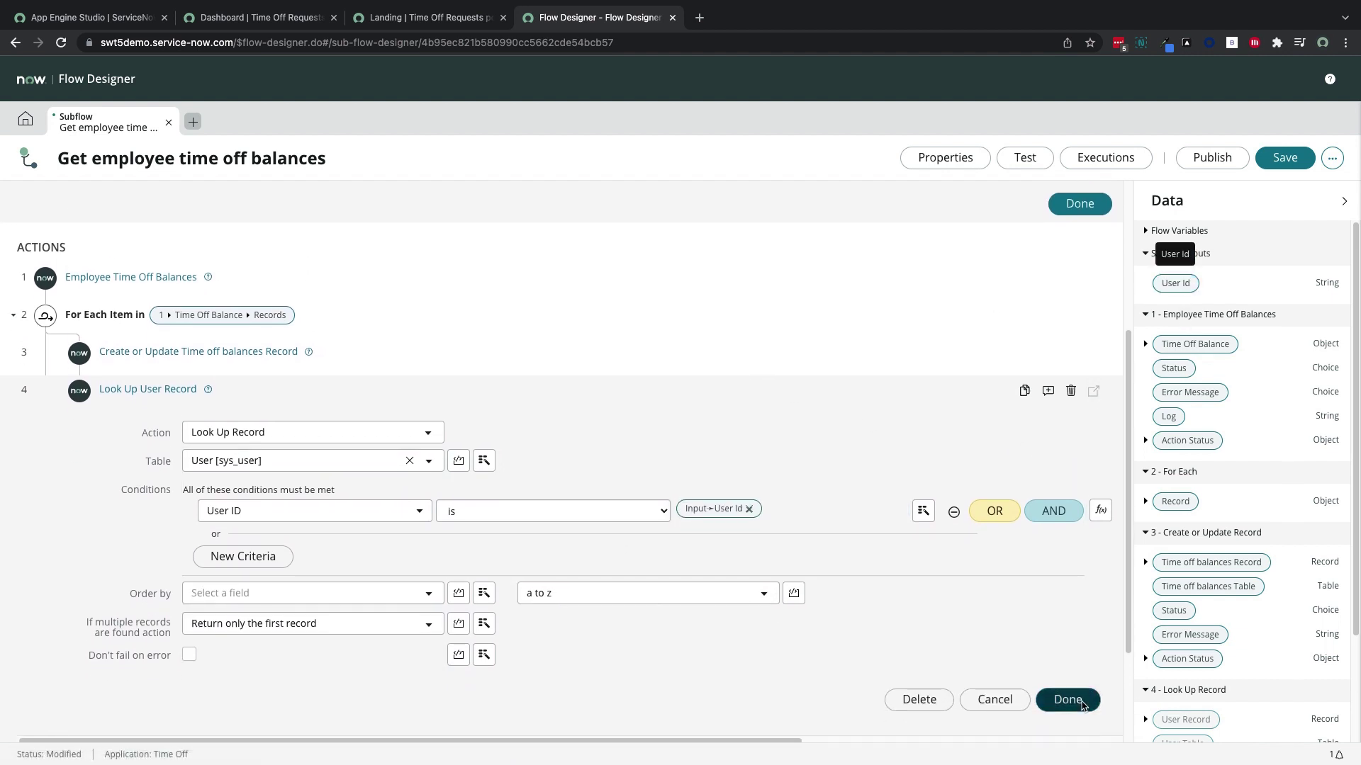
left_click(1068, 700)
Move the user lookup above Create or Update and fill User with the looked-up user
left_click_drag(5, 579, 83, 528)
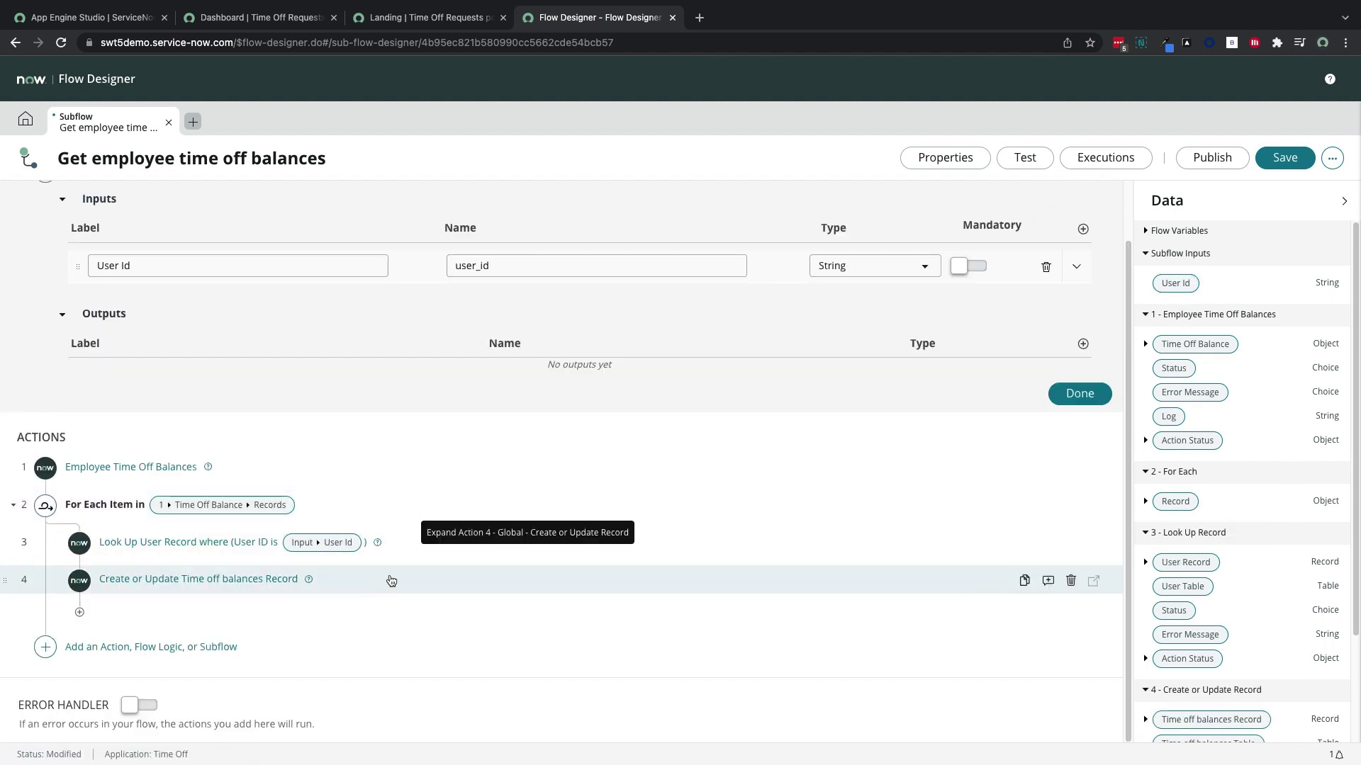
left_click(391, 581)
left_click(694, 640)
left_click(750, 640)
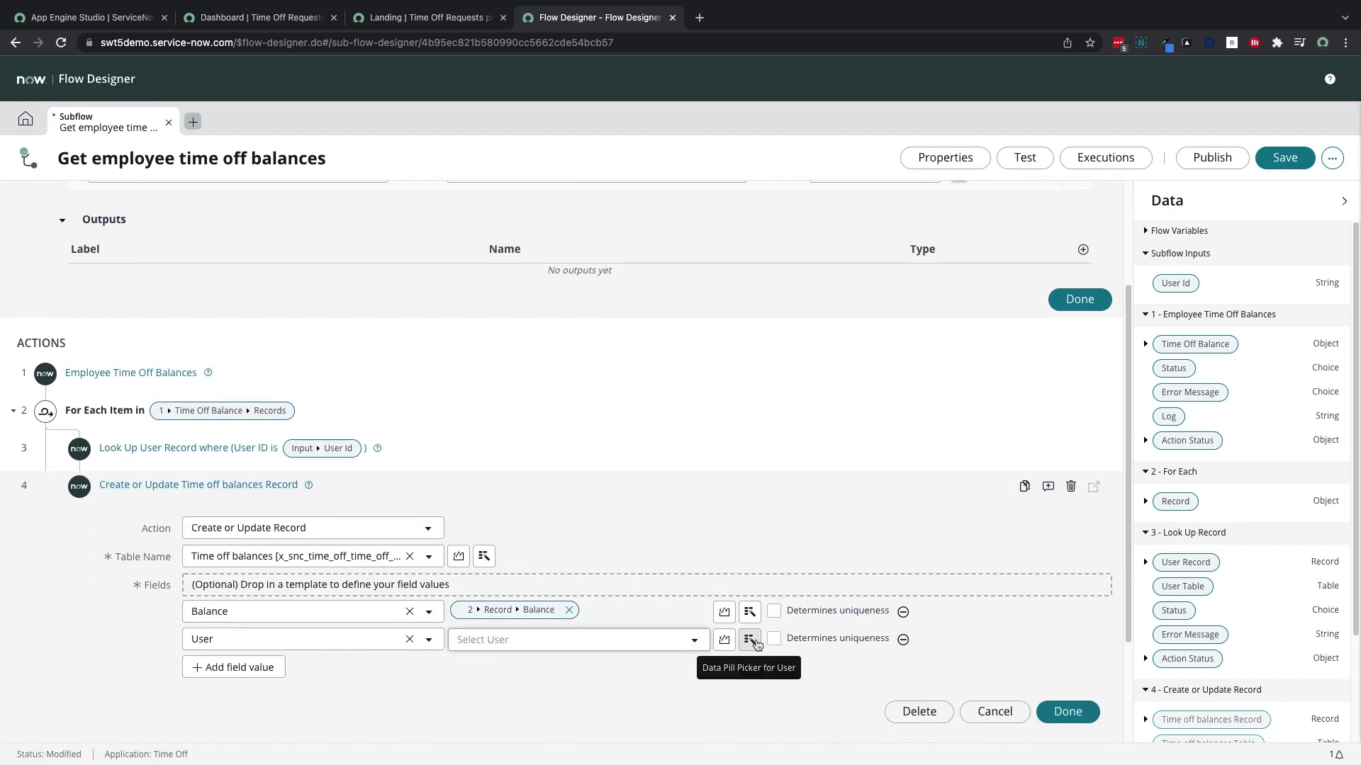
left_click(774, 535)
left_click(765, 470)
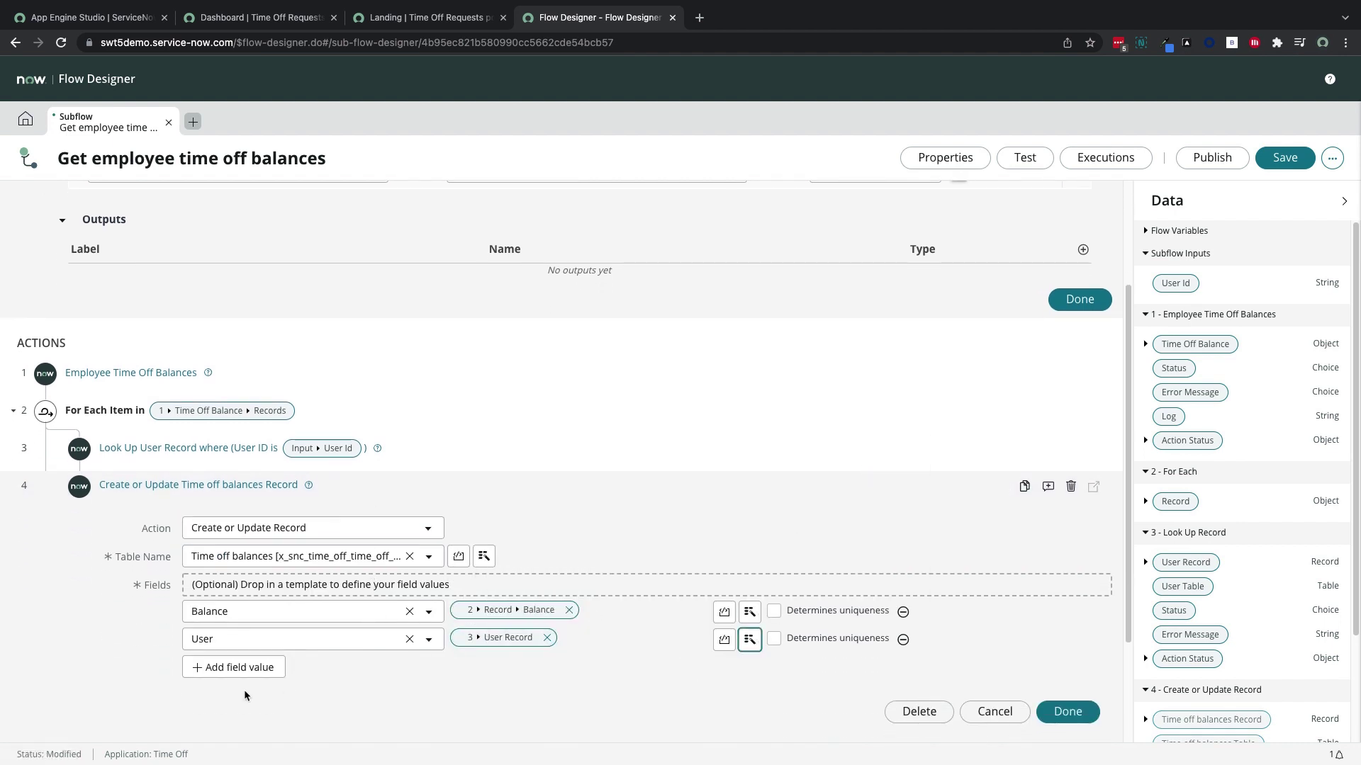
Add a Time off type field row to the Create or Update step
left_click(248, 670)
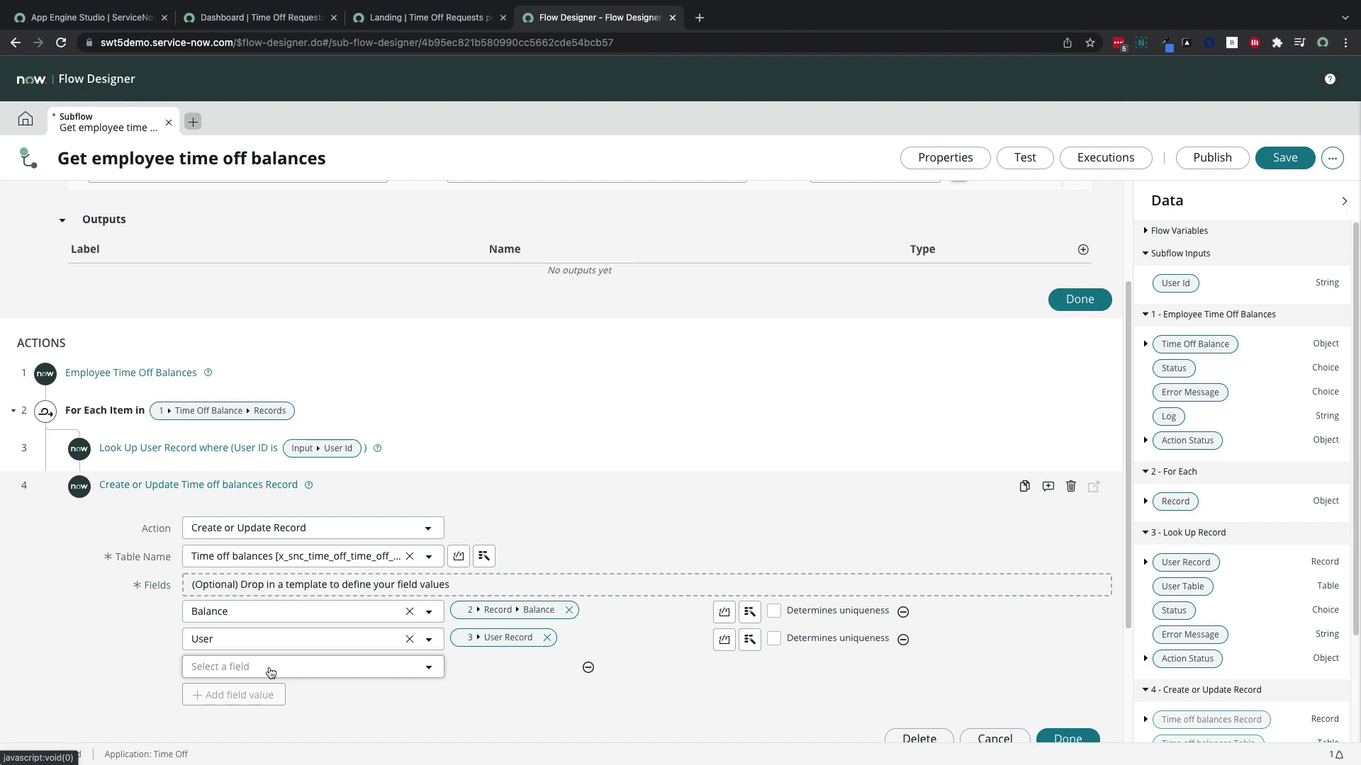
left_click(271, 669)
type("time")
left_click(274, 645)
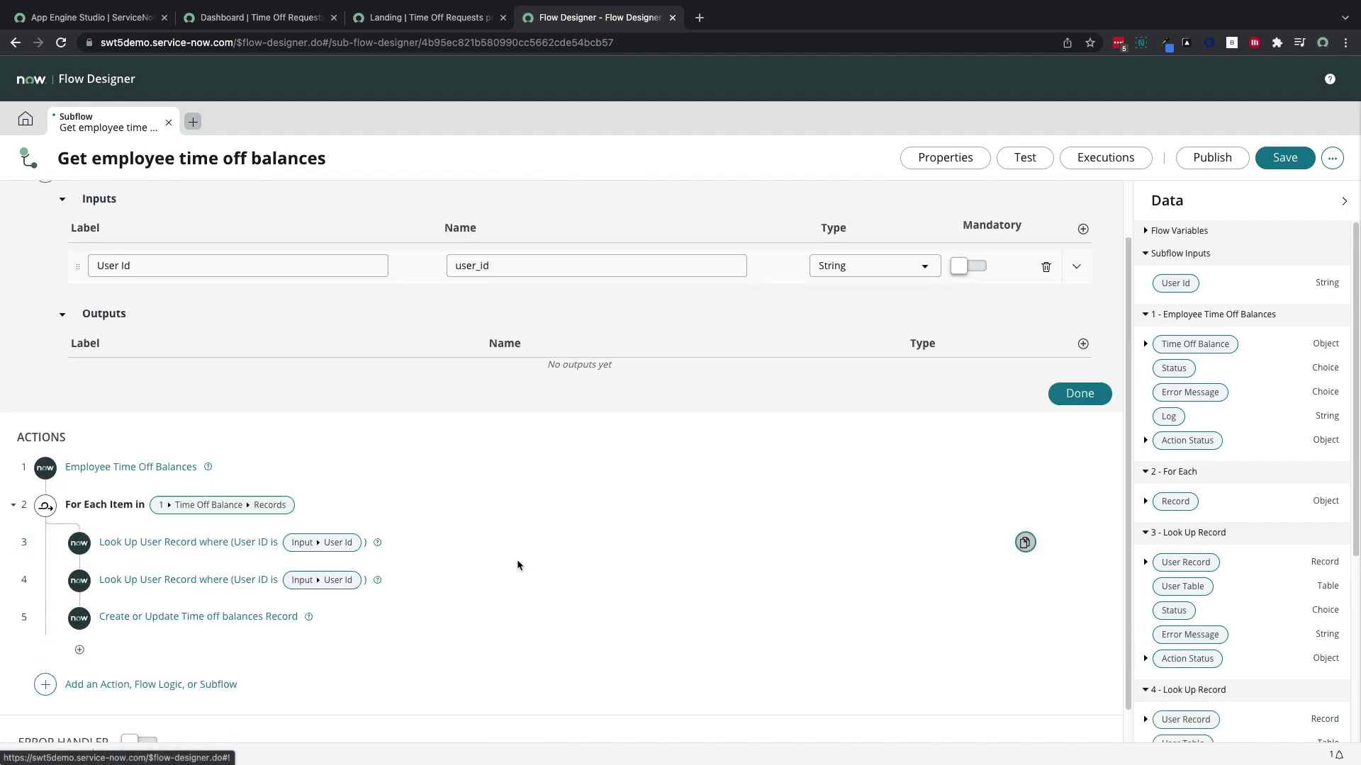
Make the duplicated lookup search Time off type where Label contains the loop record's Absence Type
left_click(516, 559)
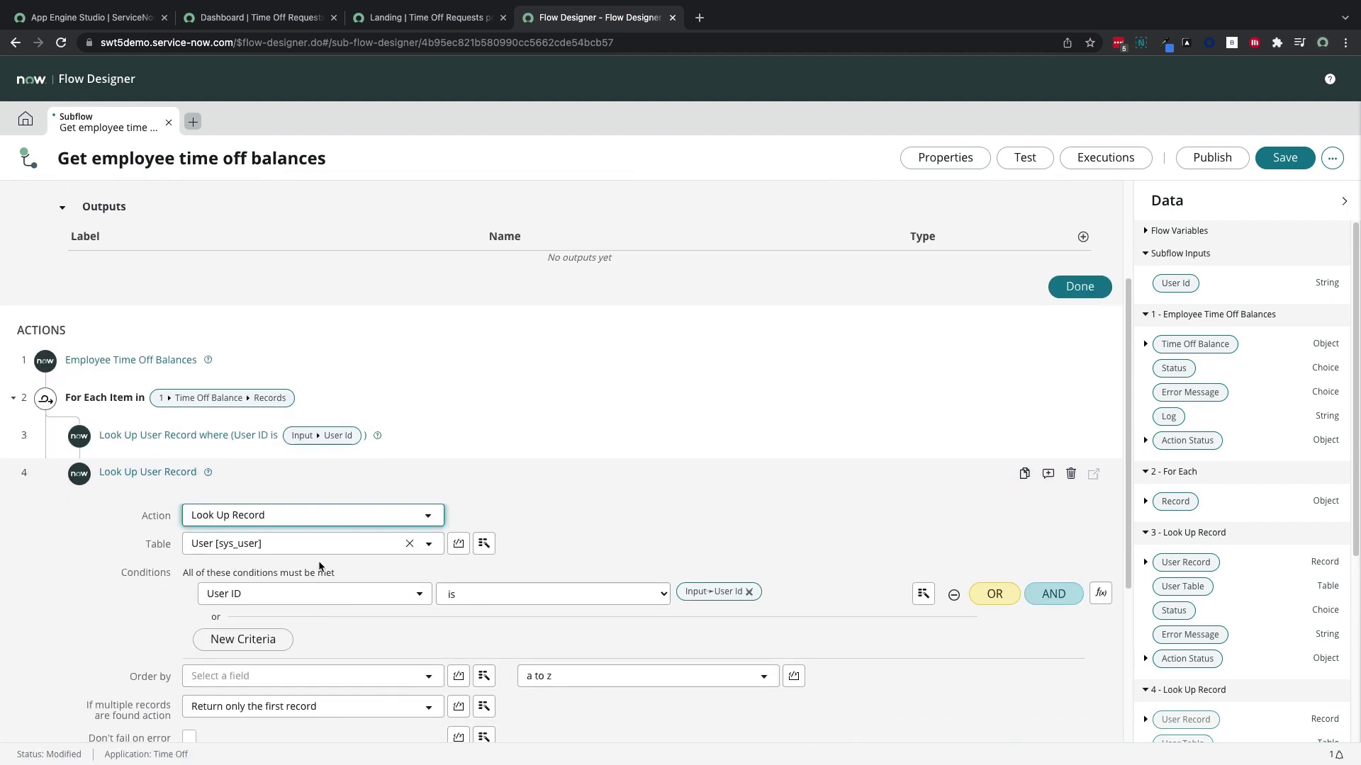
left_click(319, 545)
type("time off")
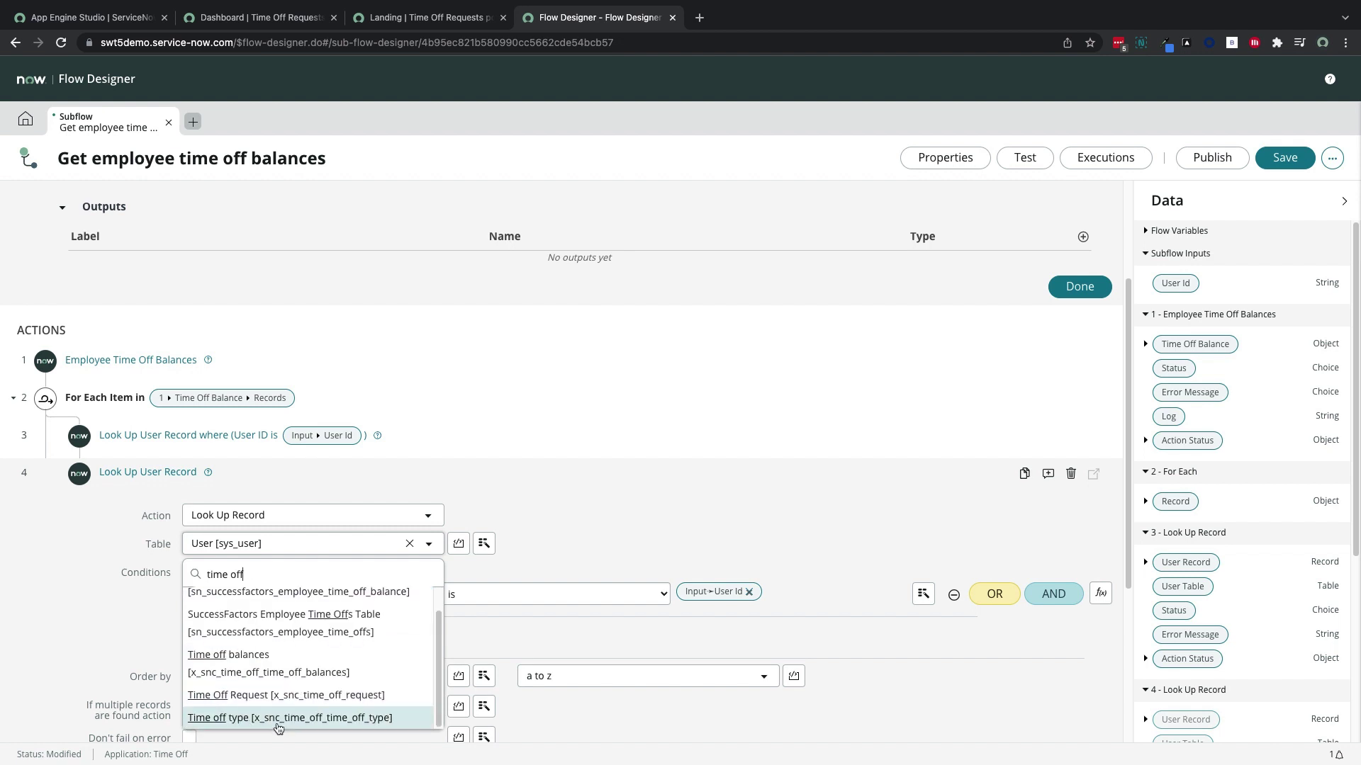
left_click(277, 728)
left_click(608, 584)
left_click(556, 681)
left_click(924, 583)
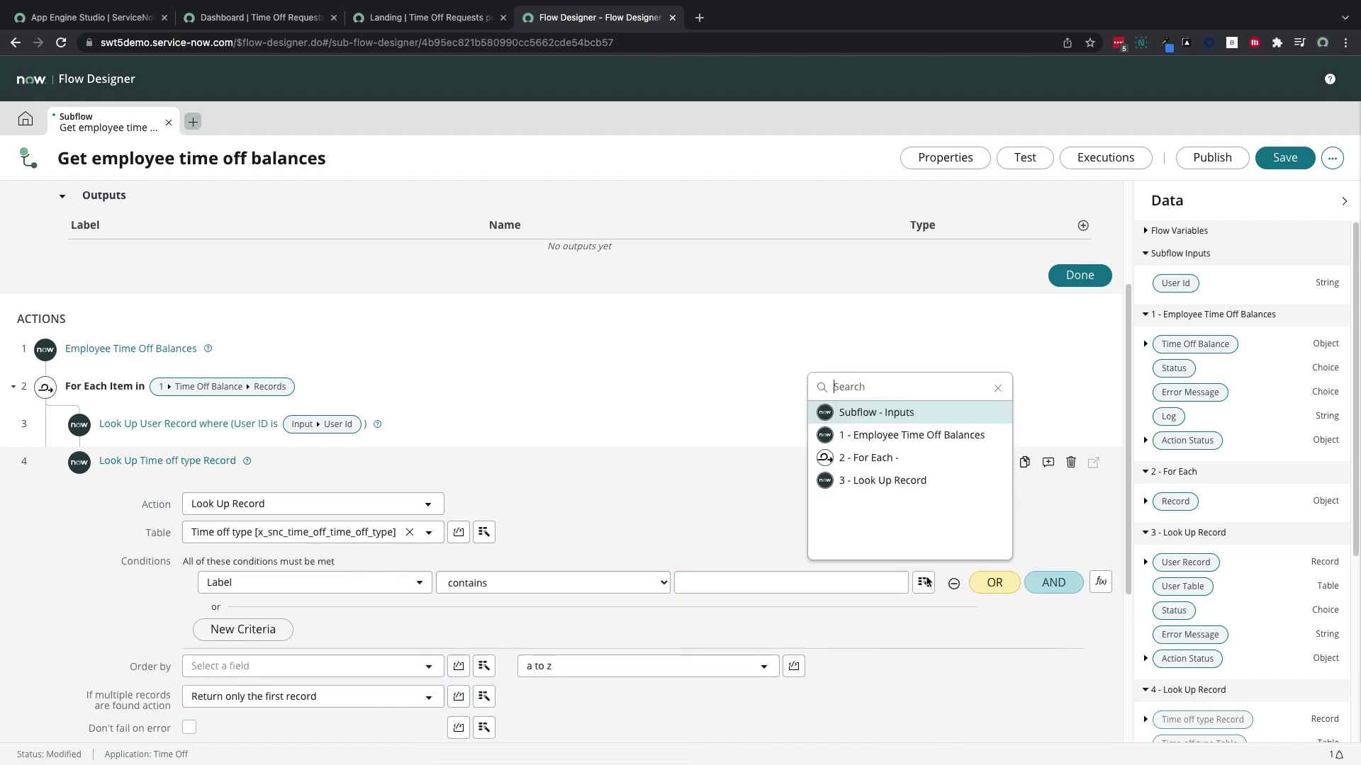
left_click(912, 435)
left_click(744, 458)
left_click(1063, 413)
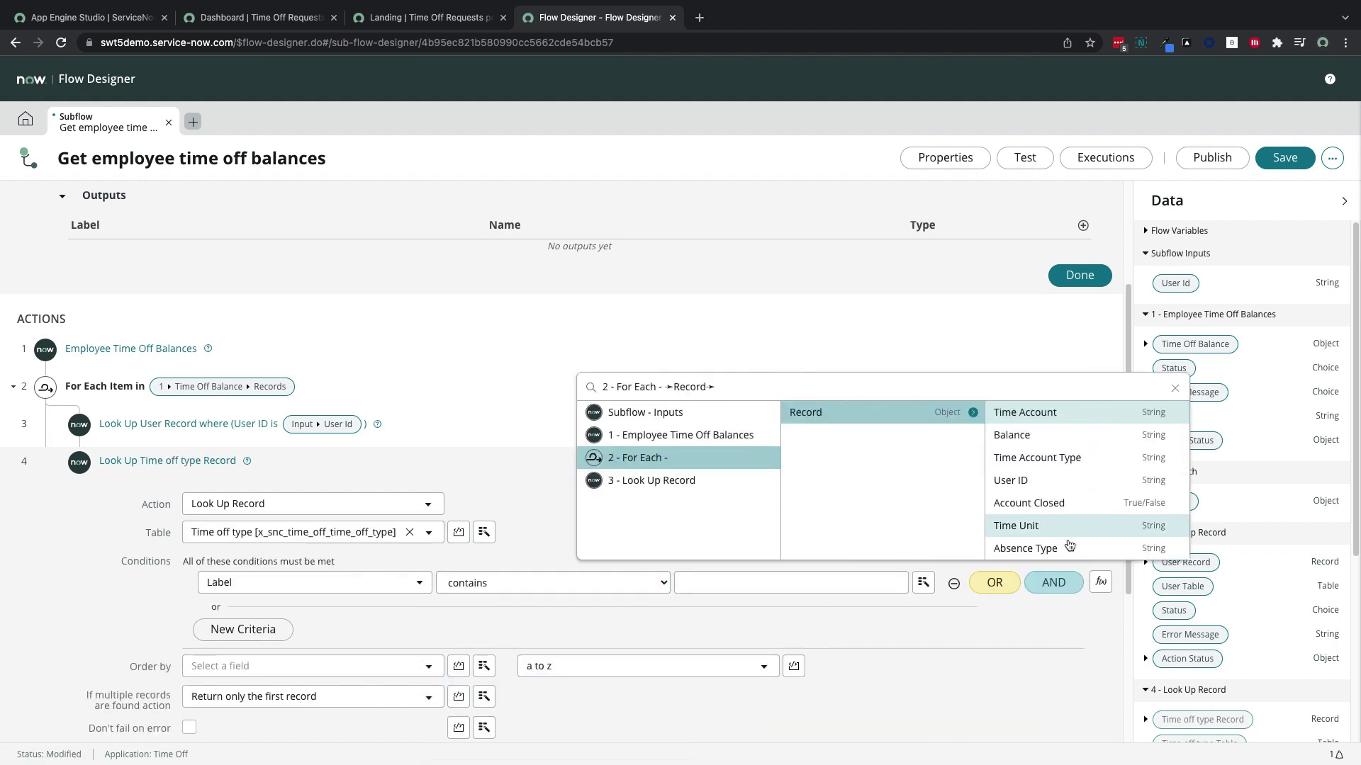
left_click(1069, 545)
left_click(789, 469)
Fill Time off type with the looked-up record and mark User as determining uniqueness
left_click(456, 580)
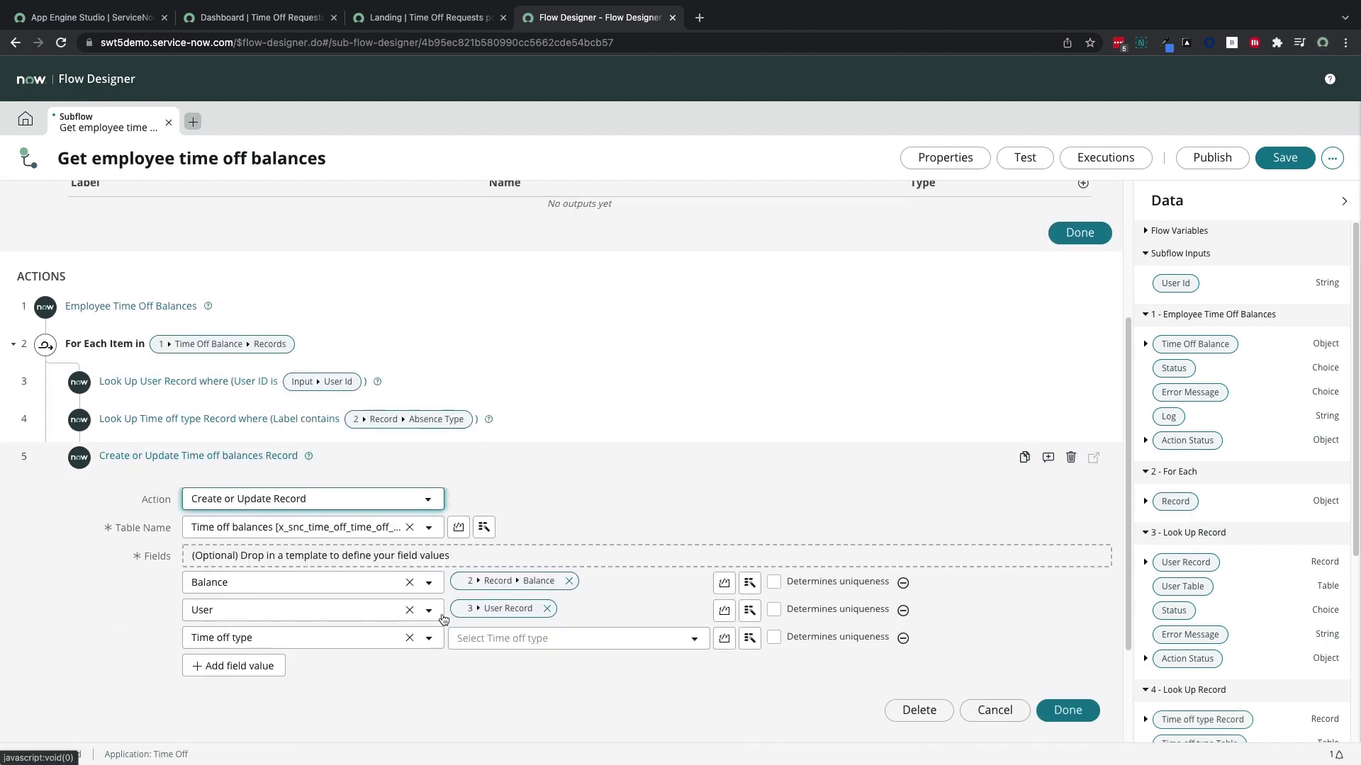
left_click(749, 638)
left_click(754, 559)
left_click(872, 469)
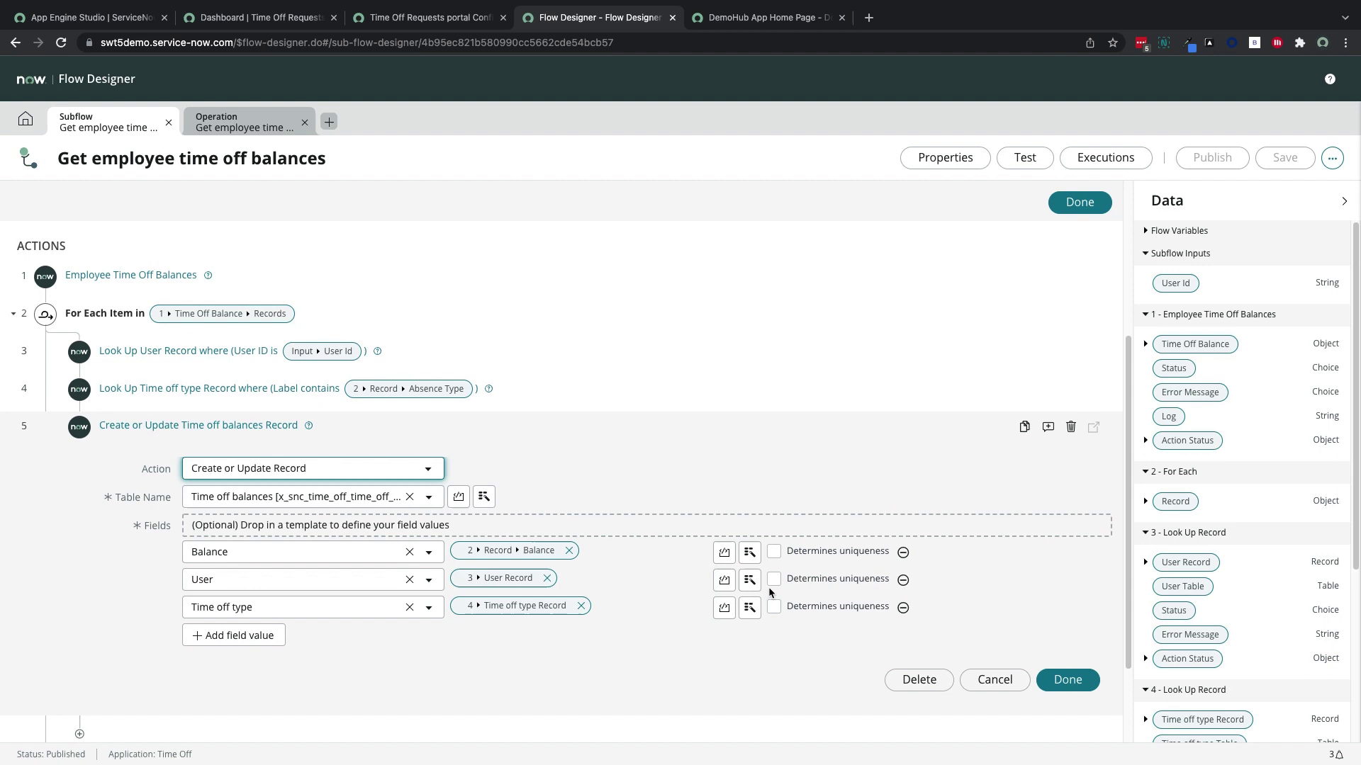
left_click(774, 579)
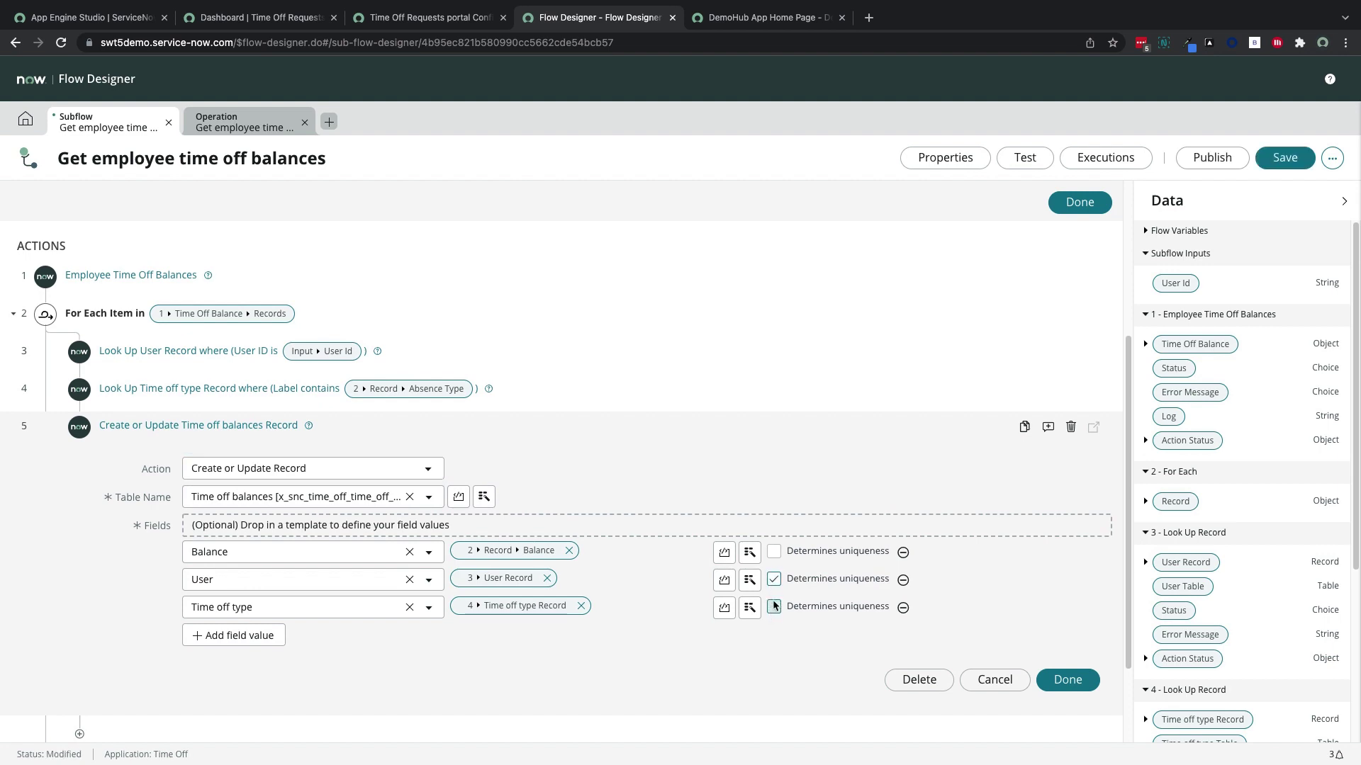
Mark Time off type as unique, publish the subflow, and test-run it with a User Id
left_click(773, 606)
left_click(1212, 158)
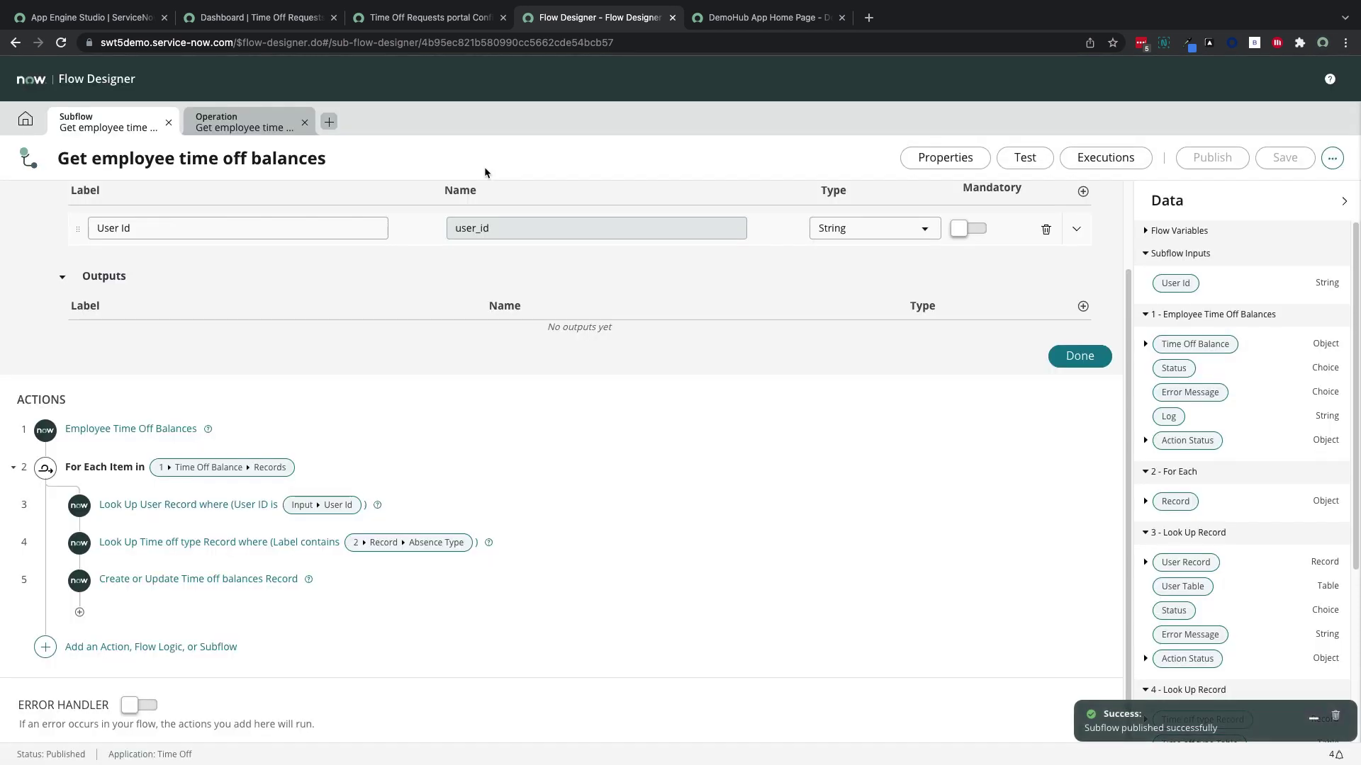
left_click(1029, 159)
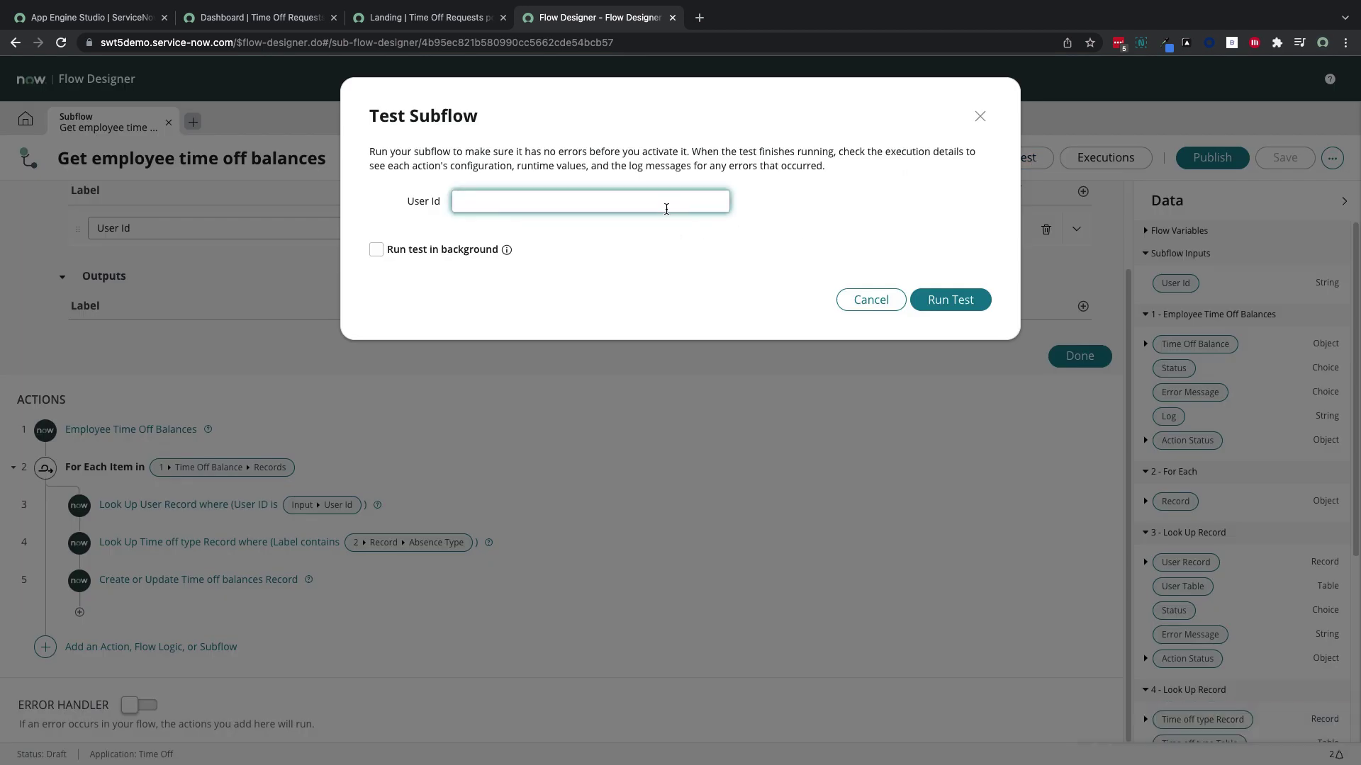
type("sfadmin")
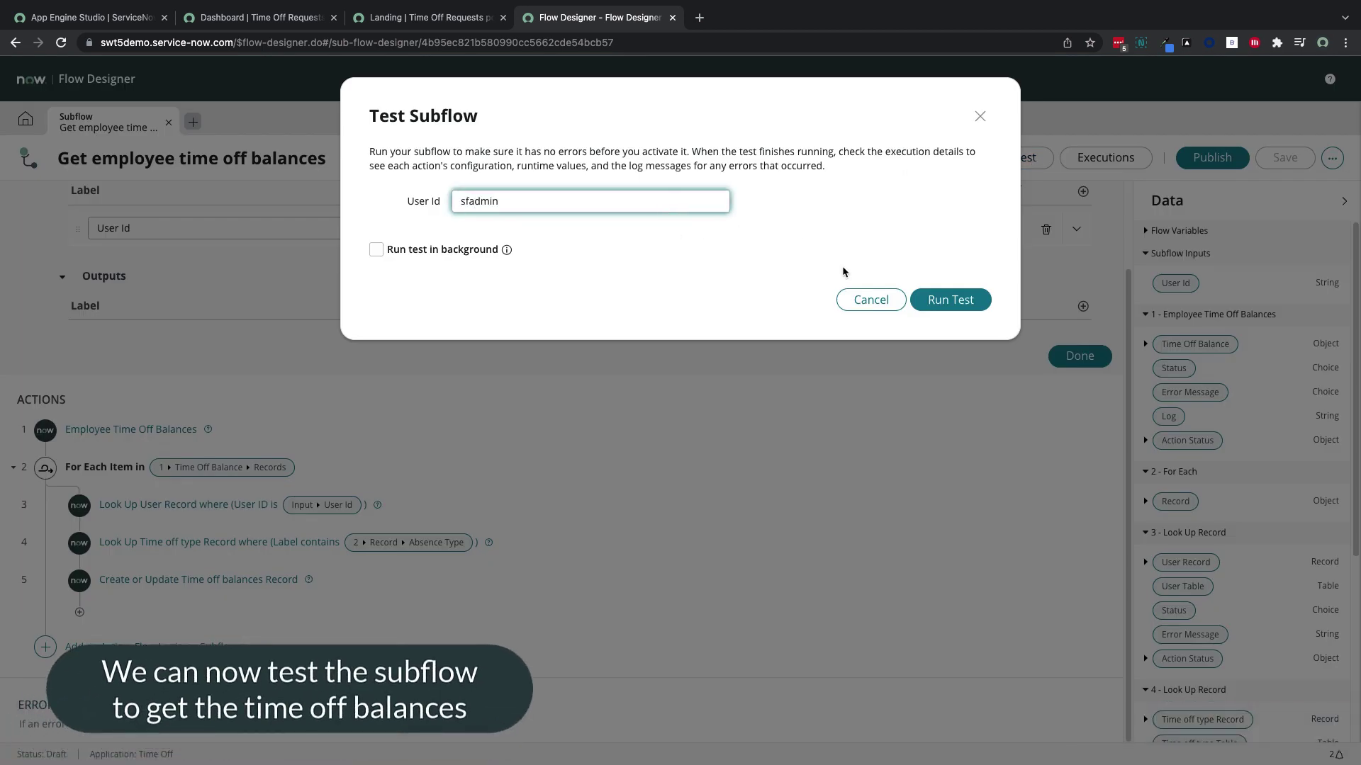
left_click(964, 301)
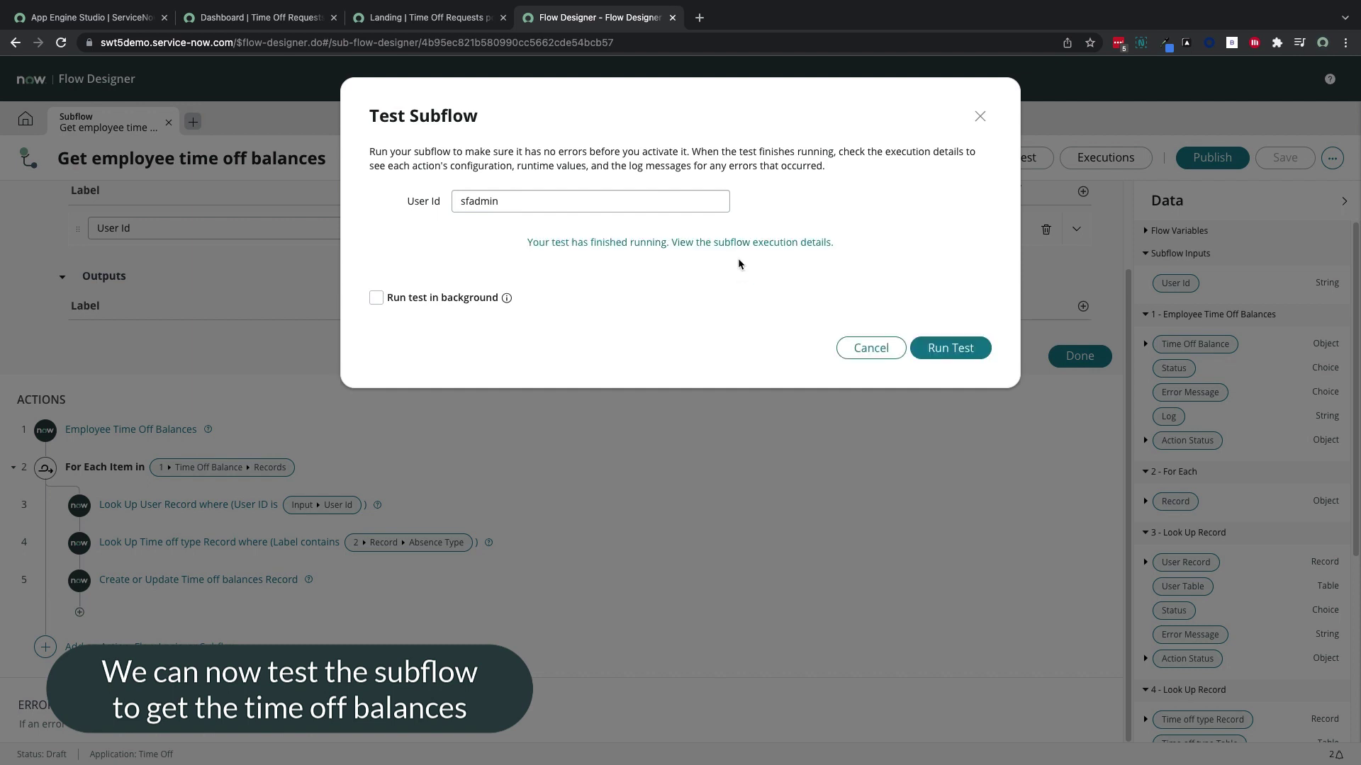
left_click(734, 242)
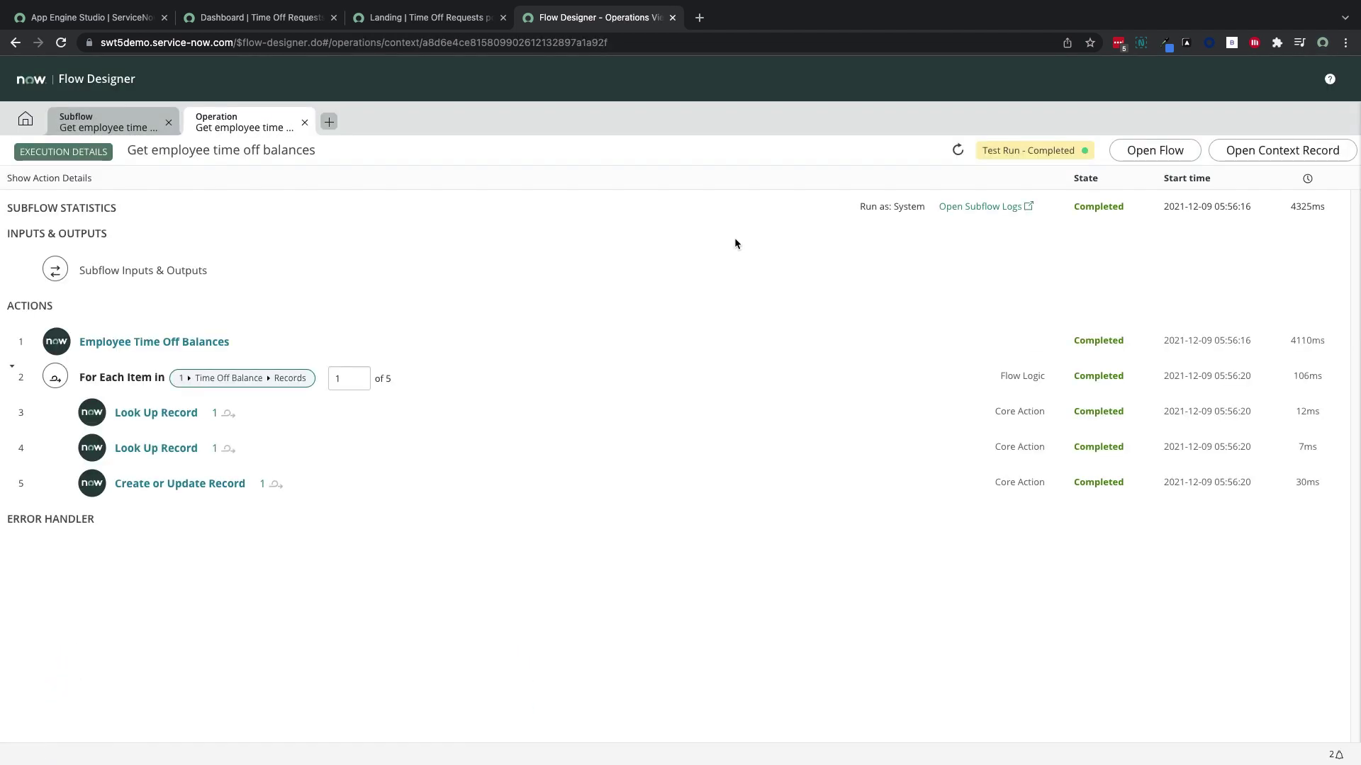
Preview the Time off balances table records in the Time Off app
left_click(90, 21)
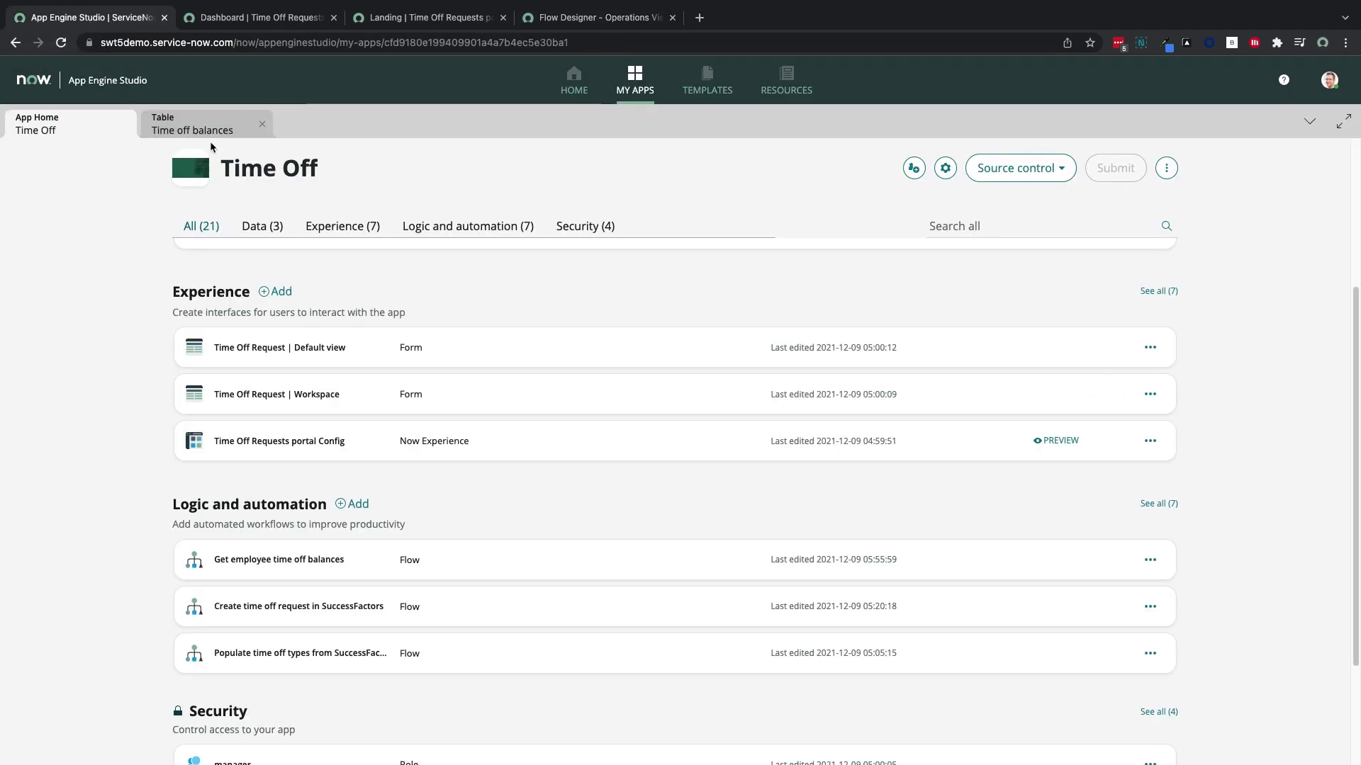
left_click(206, 127)
left_click(1219, 161)
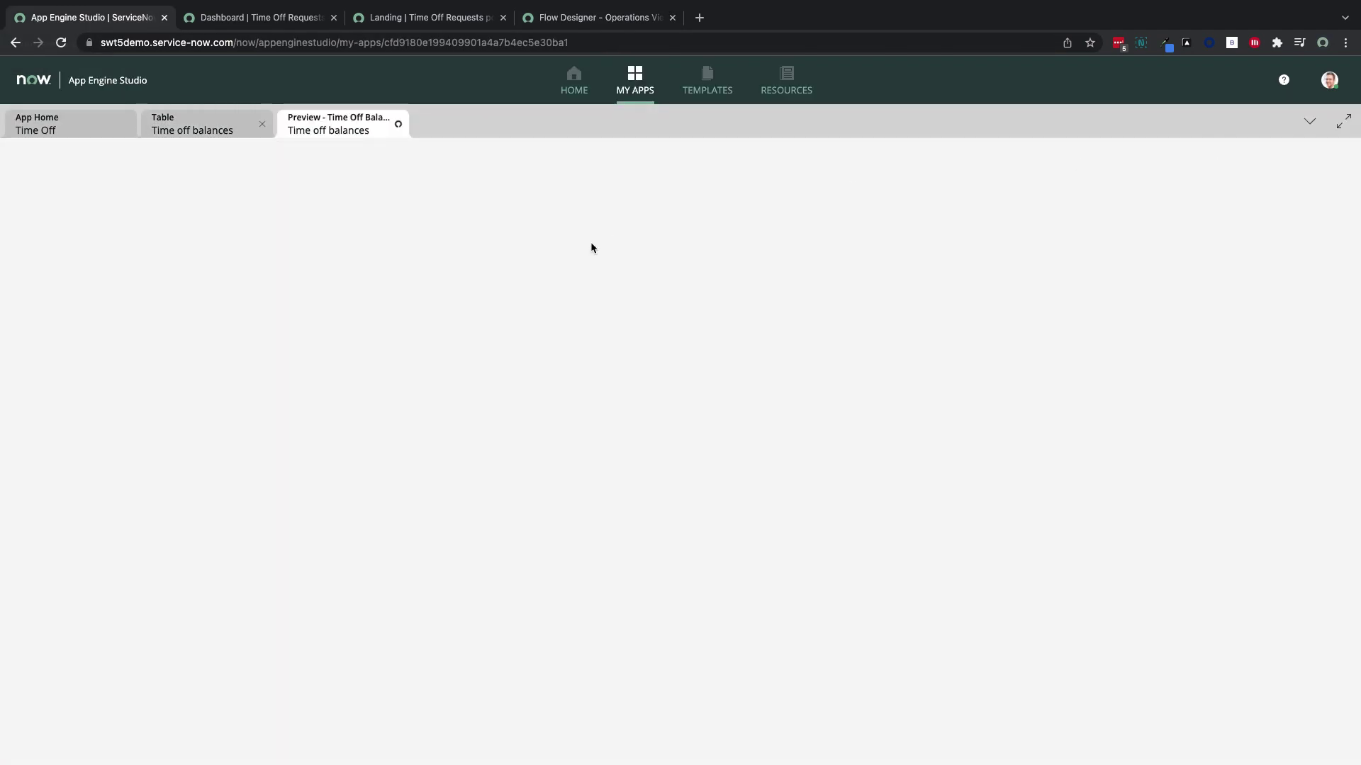
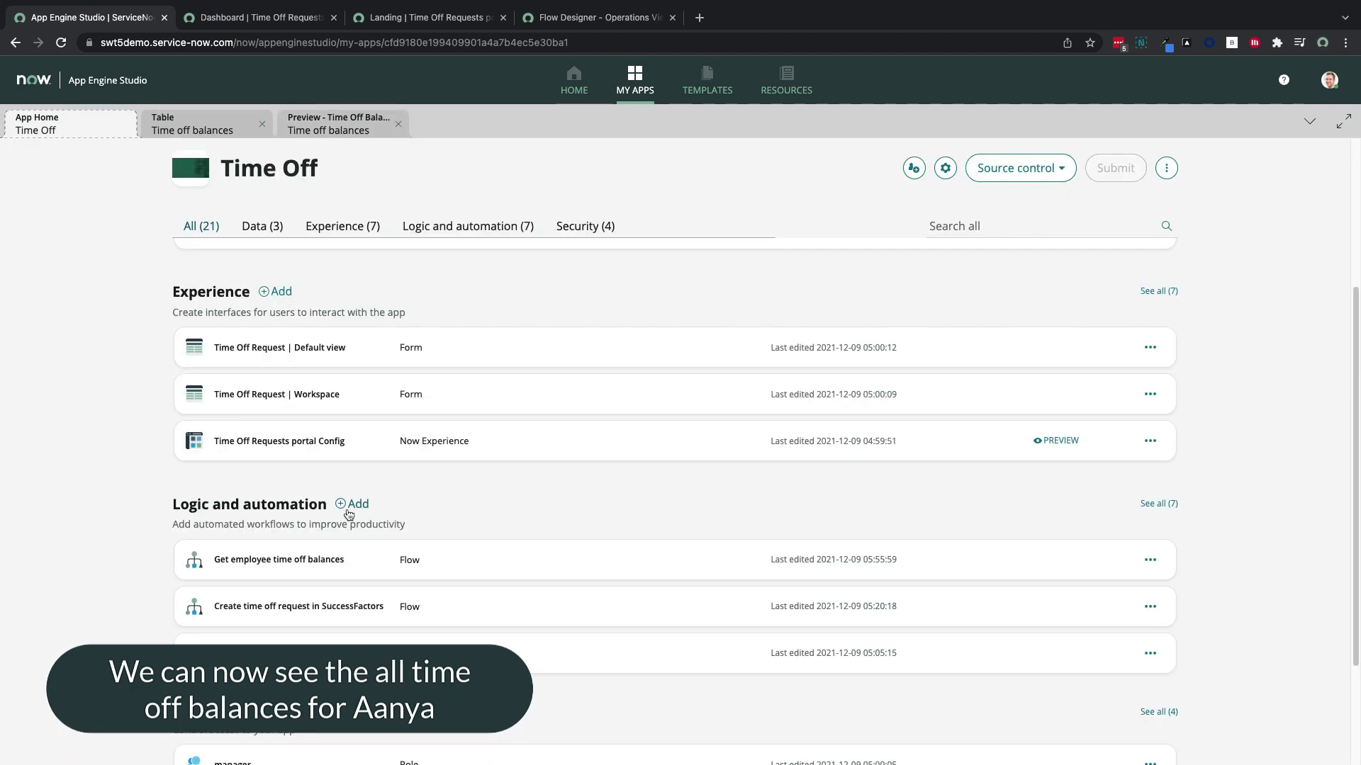
Open the Time Off Requests portal Config experience in UI Builder from the app's Experience section
scroll(372, 574, "down", 2)
scroll(425, 574, "up", 1)
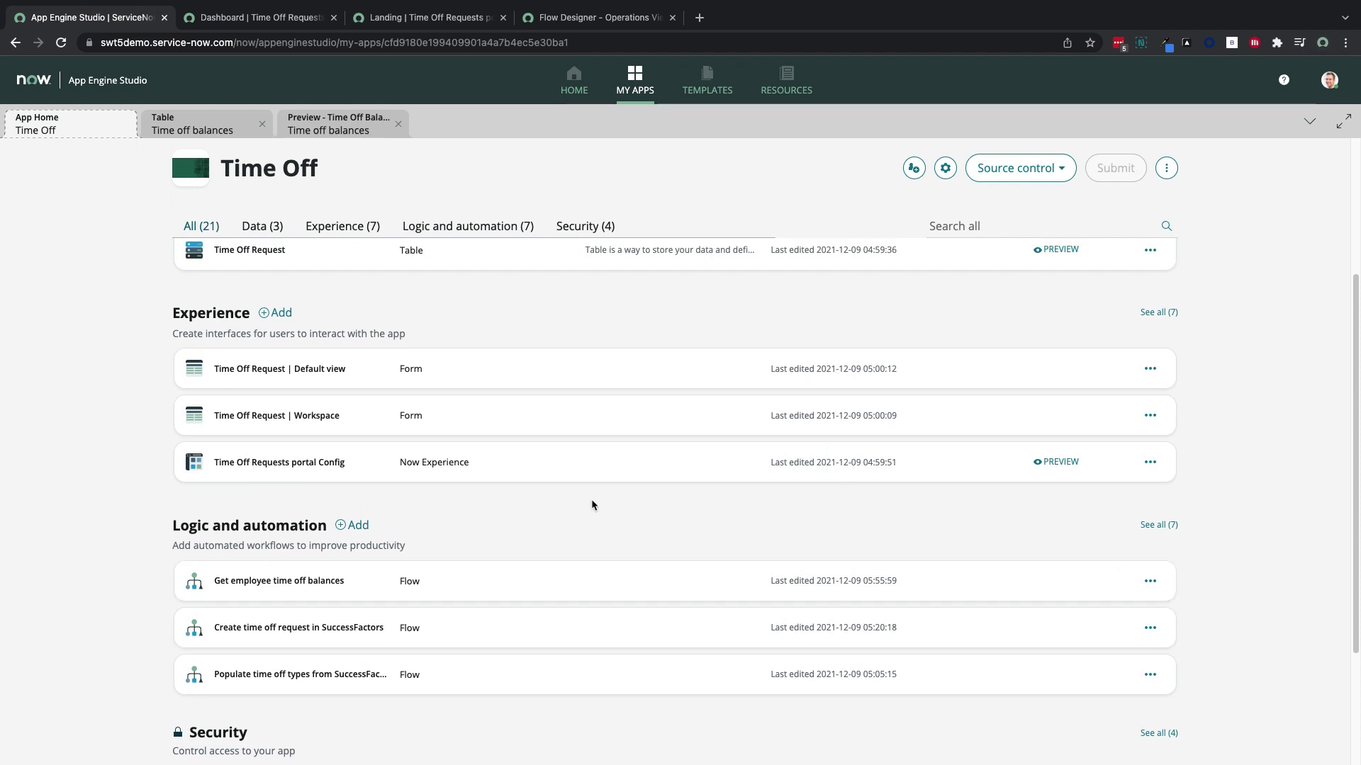
left_click(958, 477)
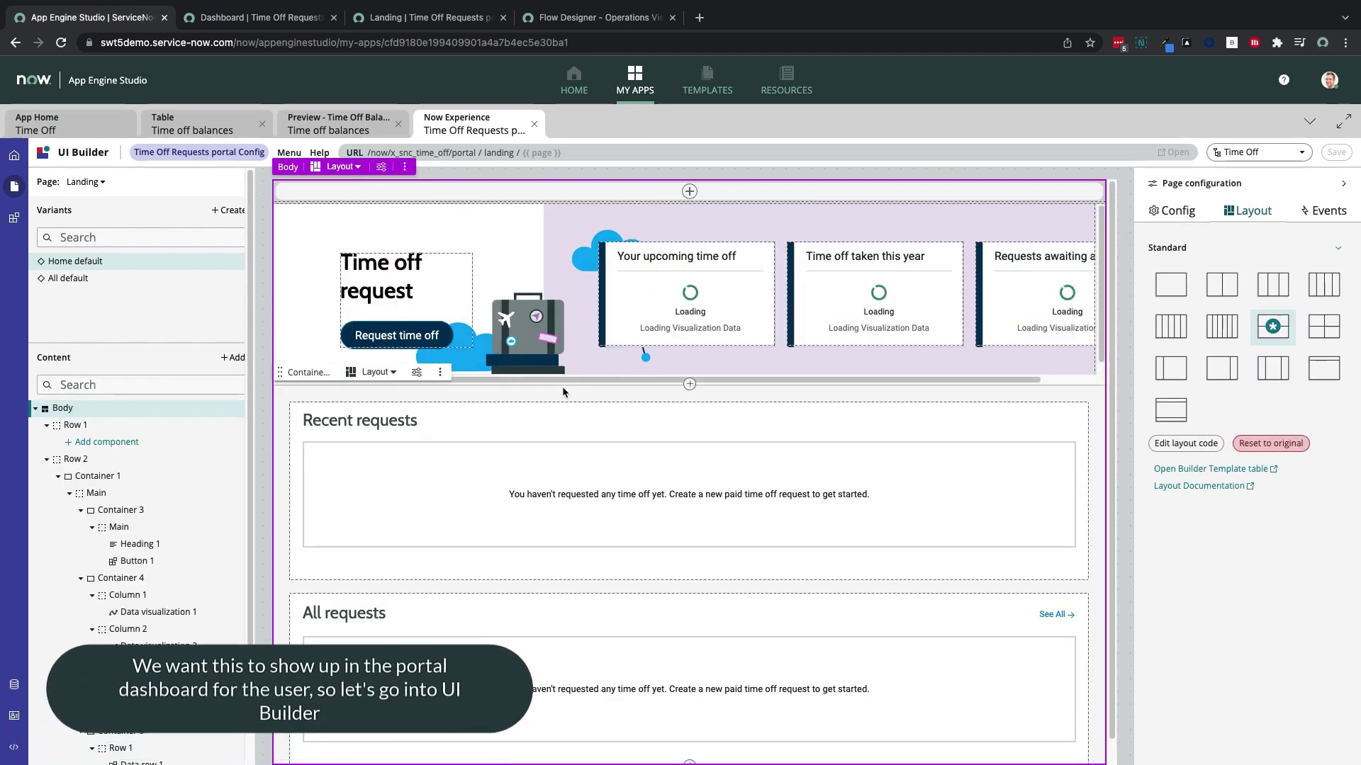
Insert a new container below Data visualization 1 in Column 1 and place a Data visualization inside it
left_click(685, 341)
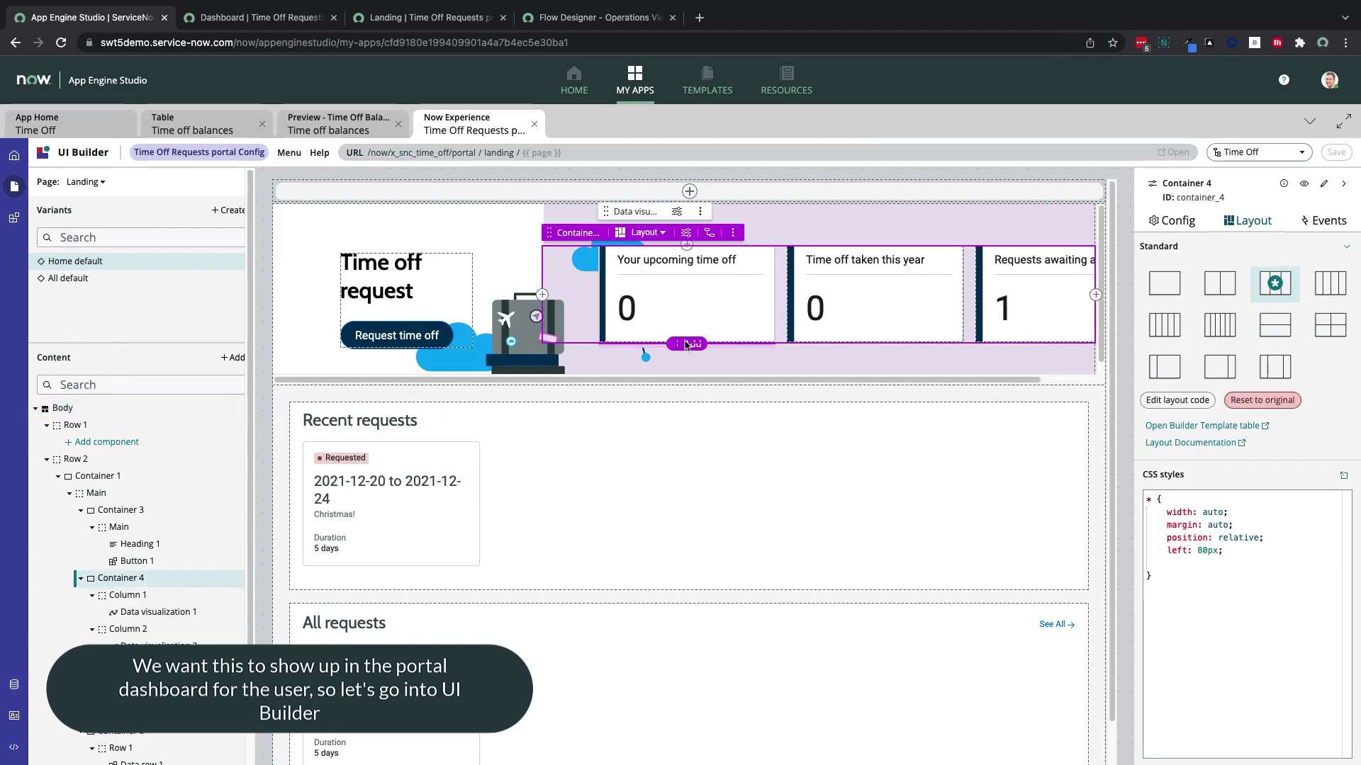
left_click(685, 344)
left_click(737, 234)
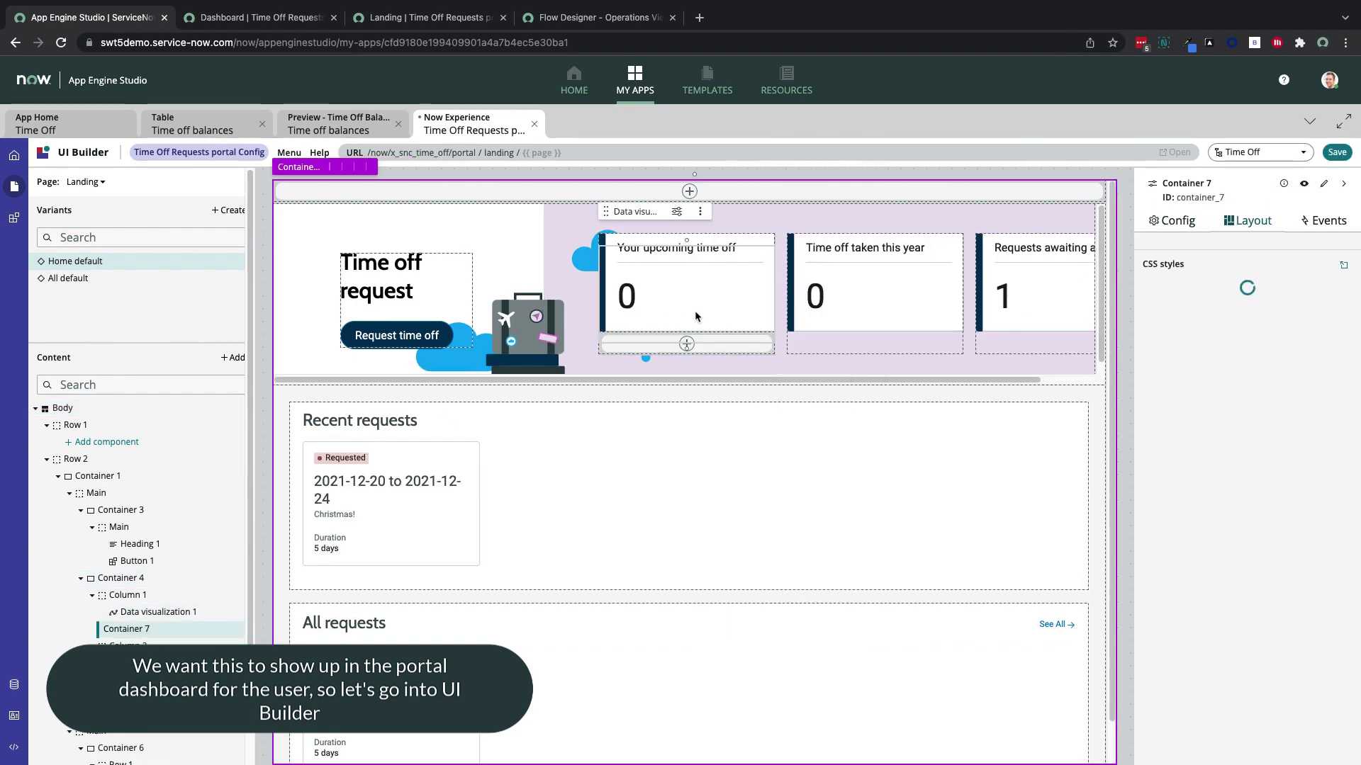
left_click(687, 344)
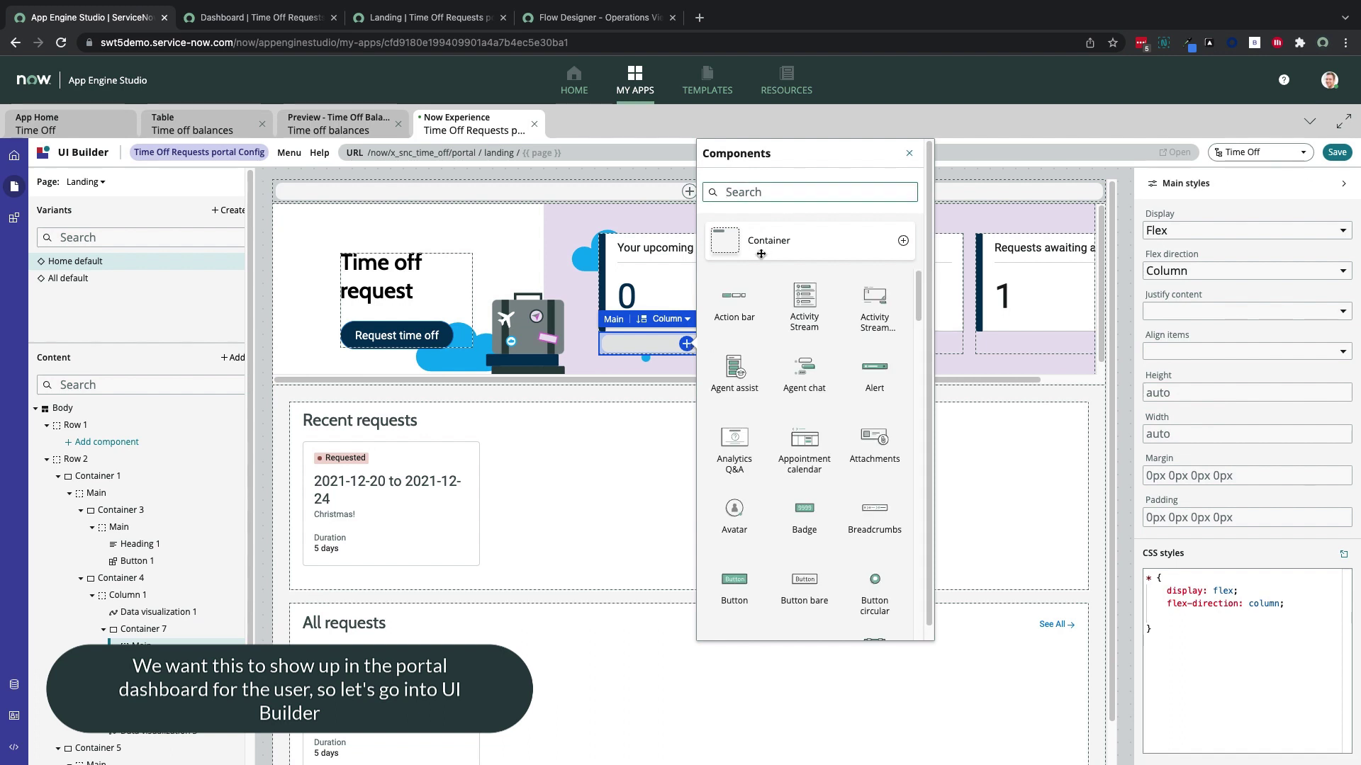
type("data")
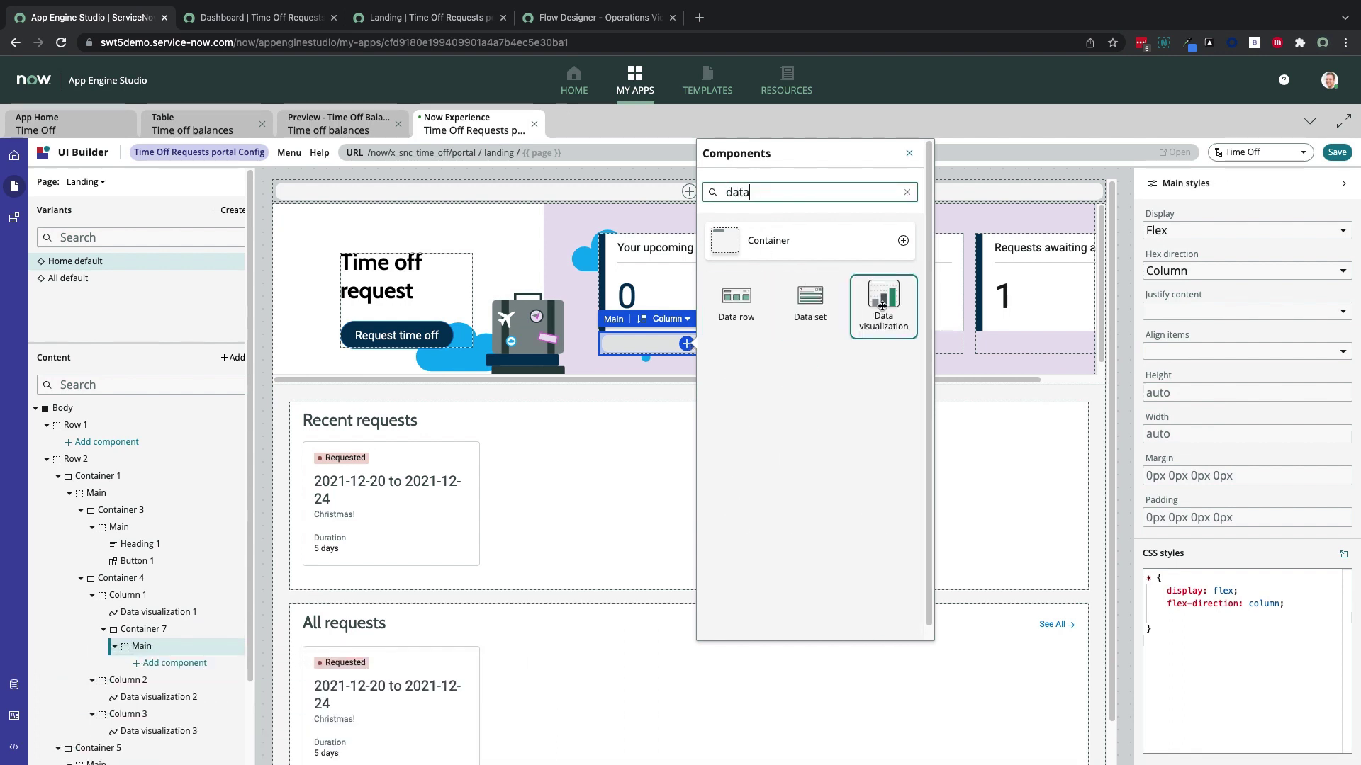
left_click(881, 306)
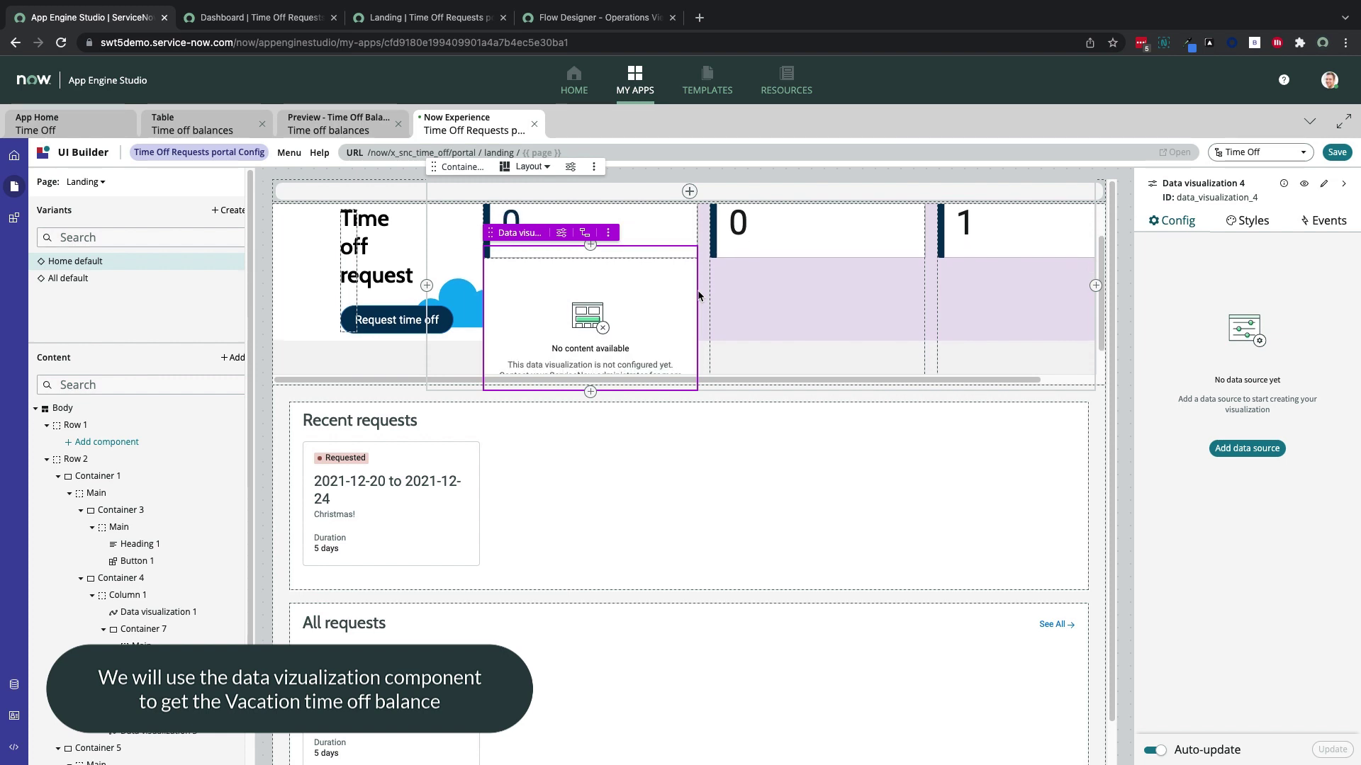
Add a data source to the visualization, choosing the Time off balances table
left_click(1246, 448)
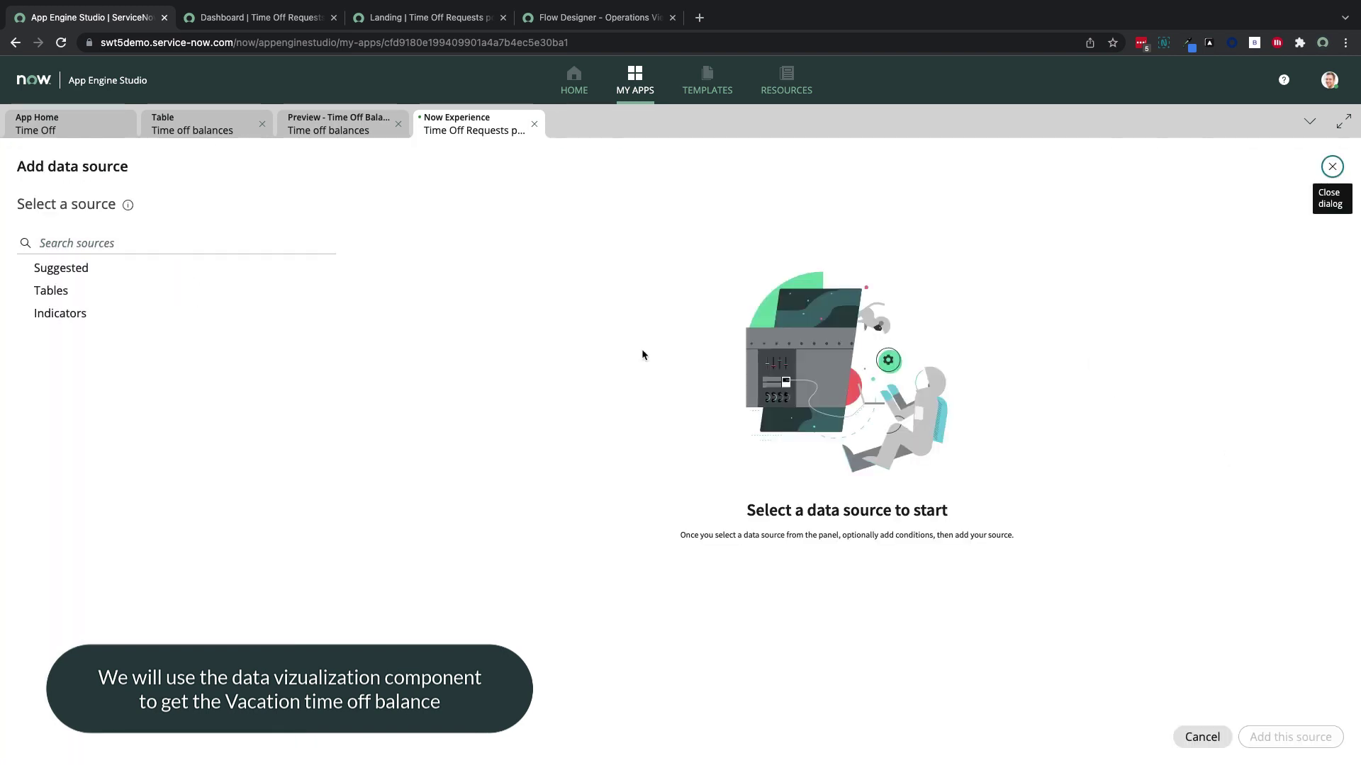
left_click(161, 242)
type("time off")
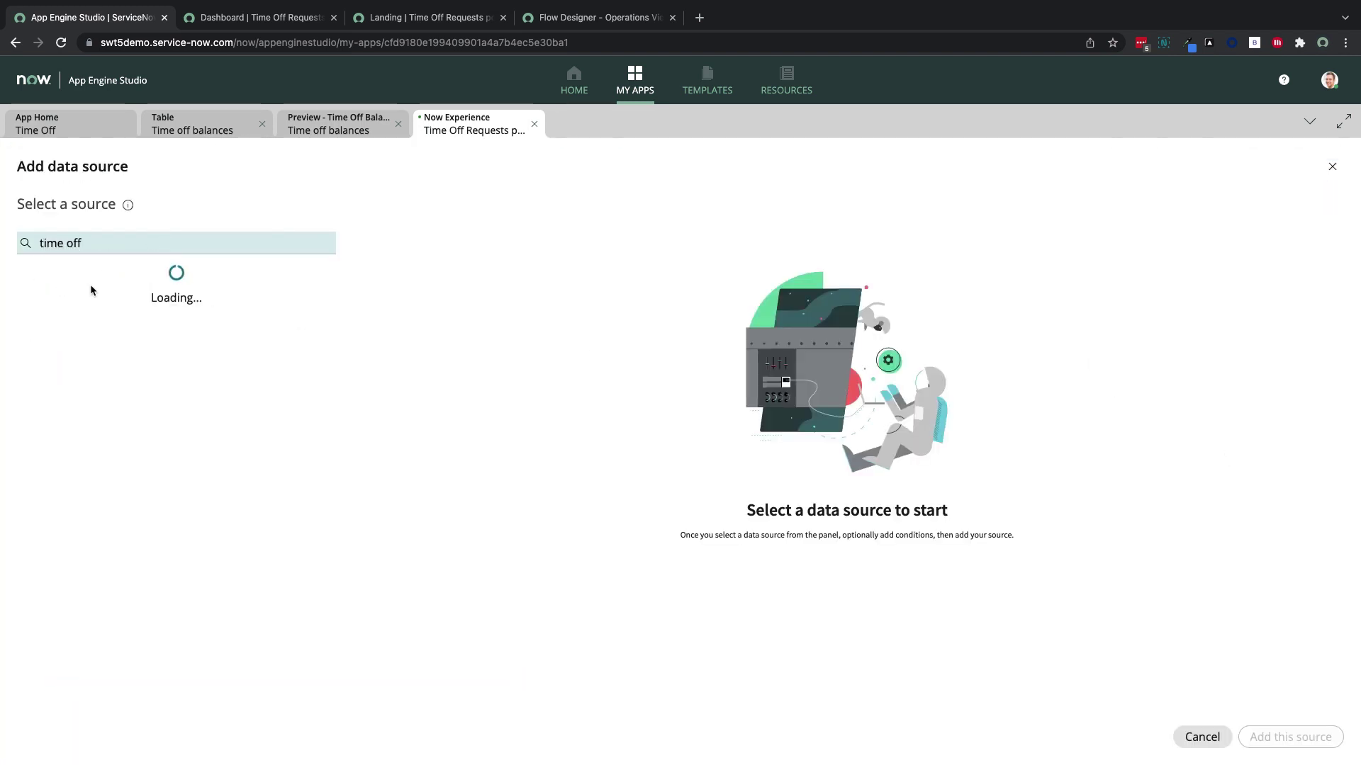
left_click(109, 336)
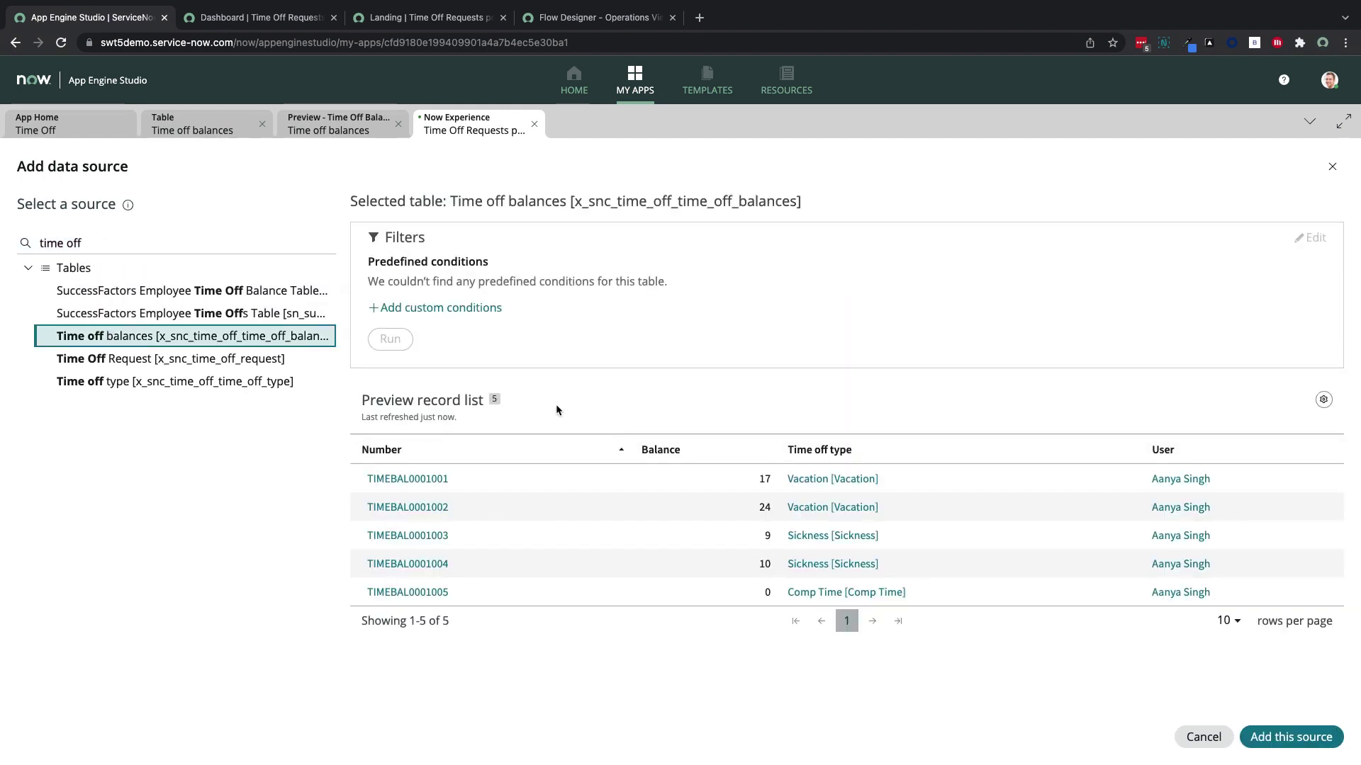
Add a filter condition: User is (dynamic) Me
left_click(477, 309)
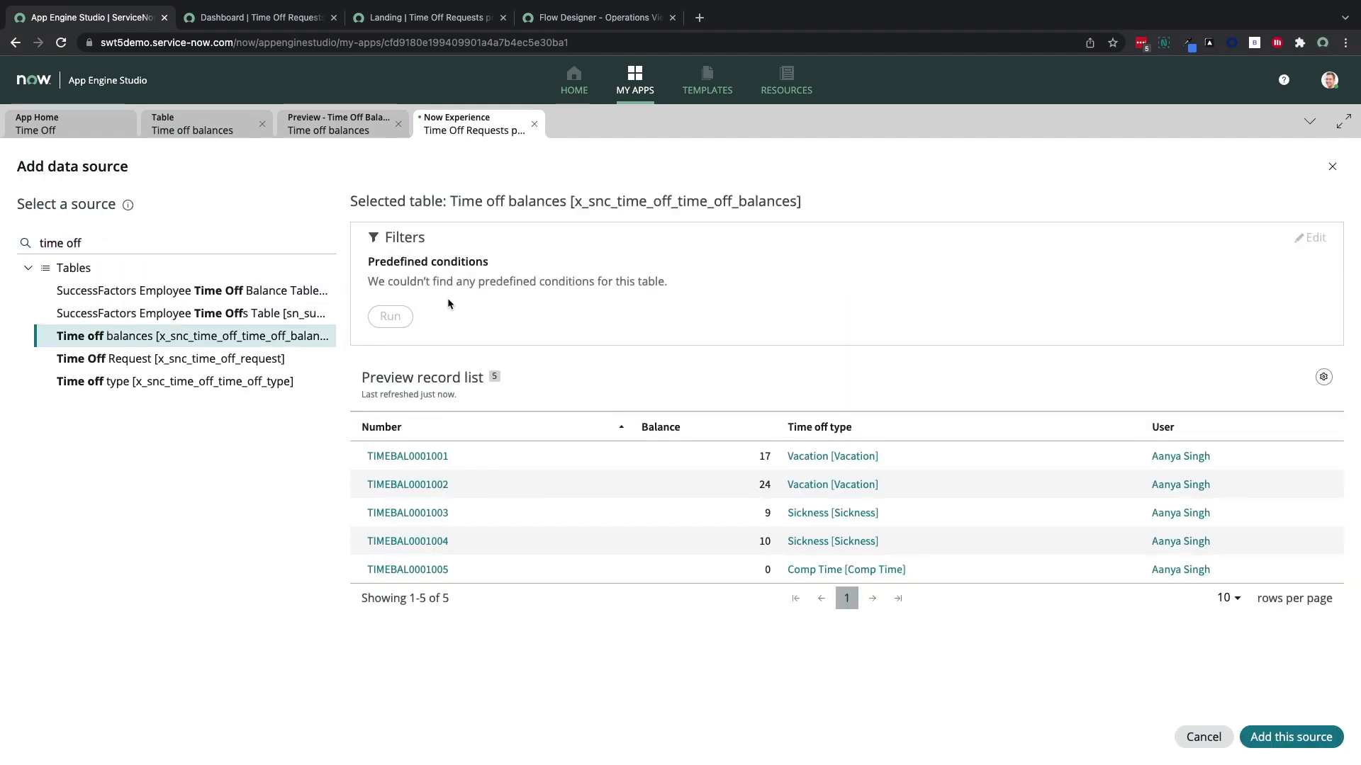
left_click(456, 358)
type("us")
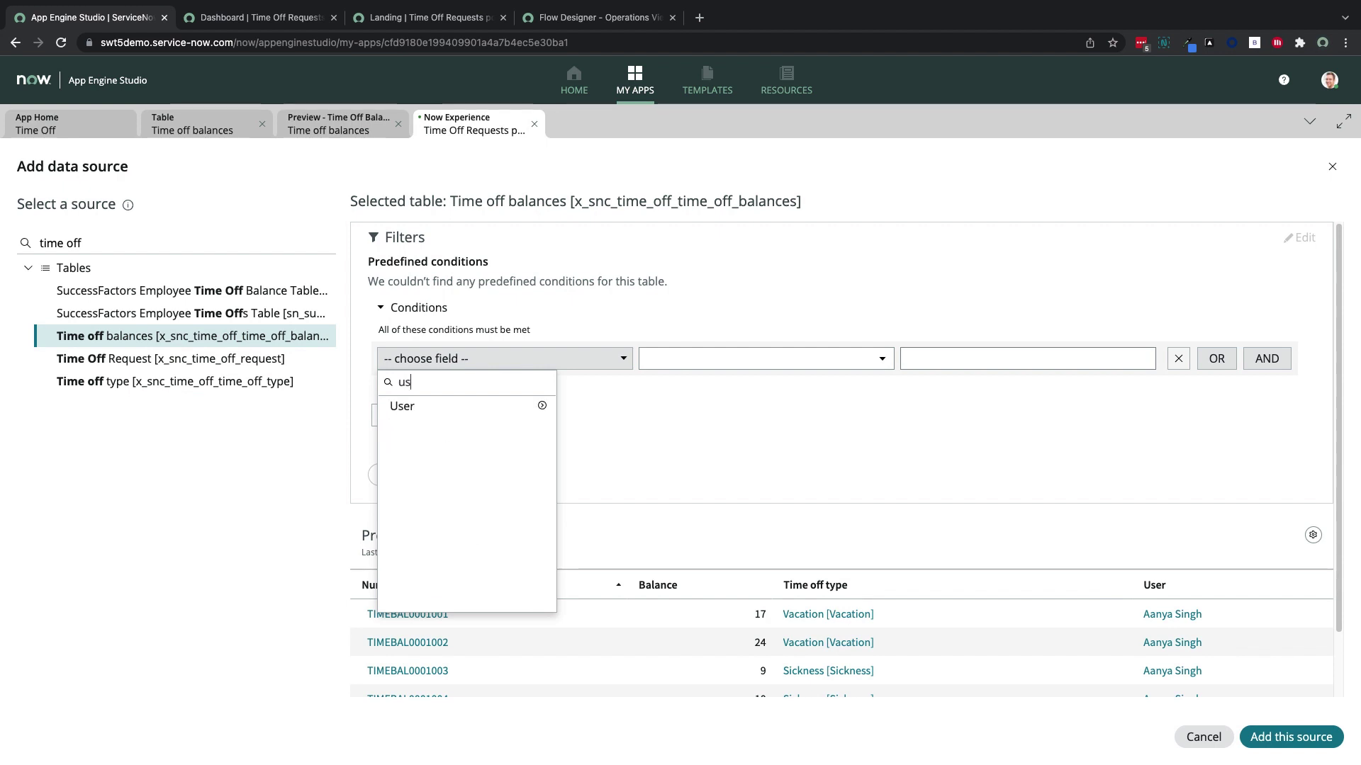
type("er")
left_click(541, 406)
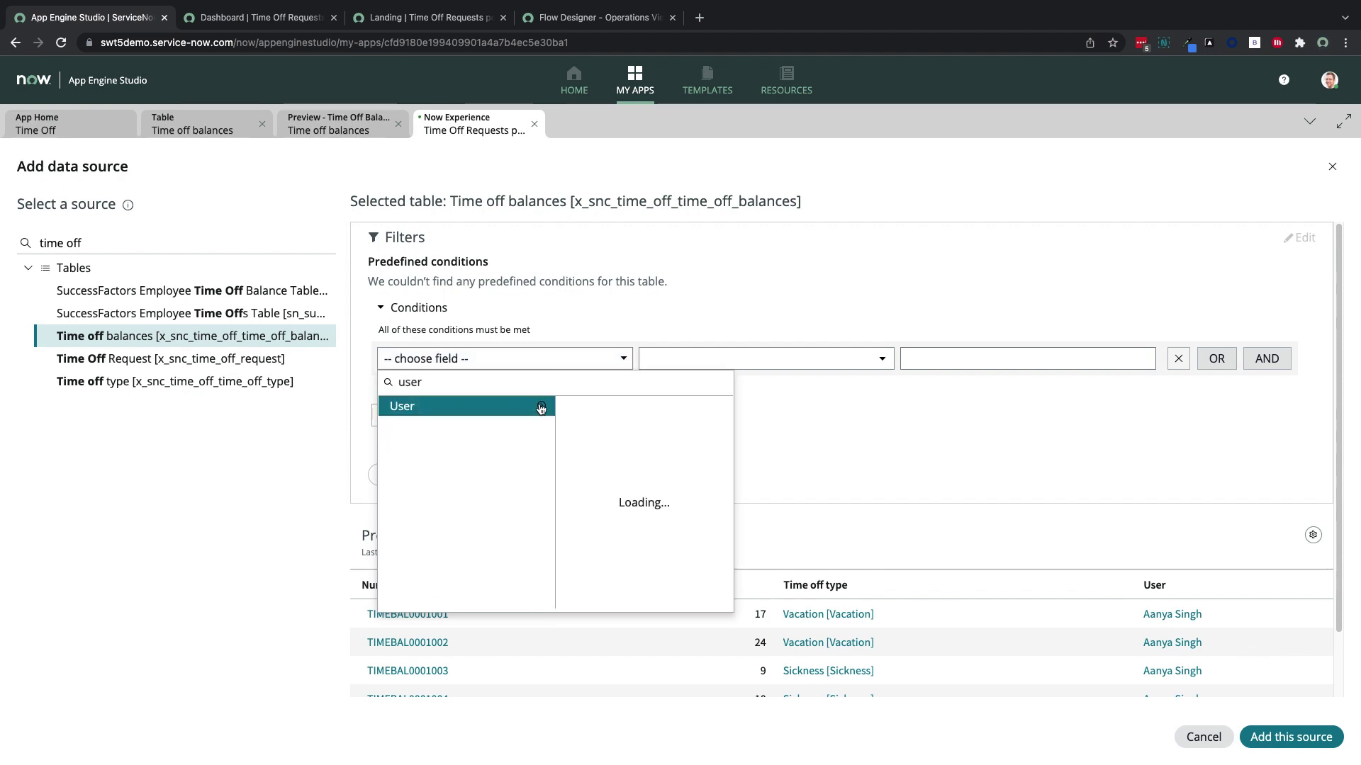
left_click(502, 413)
left_click(779, 359)
left_click(746, 579)
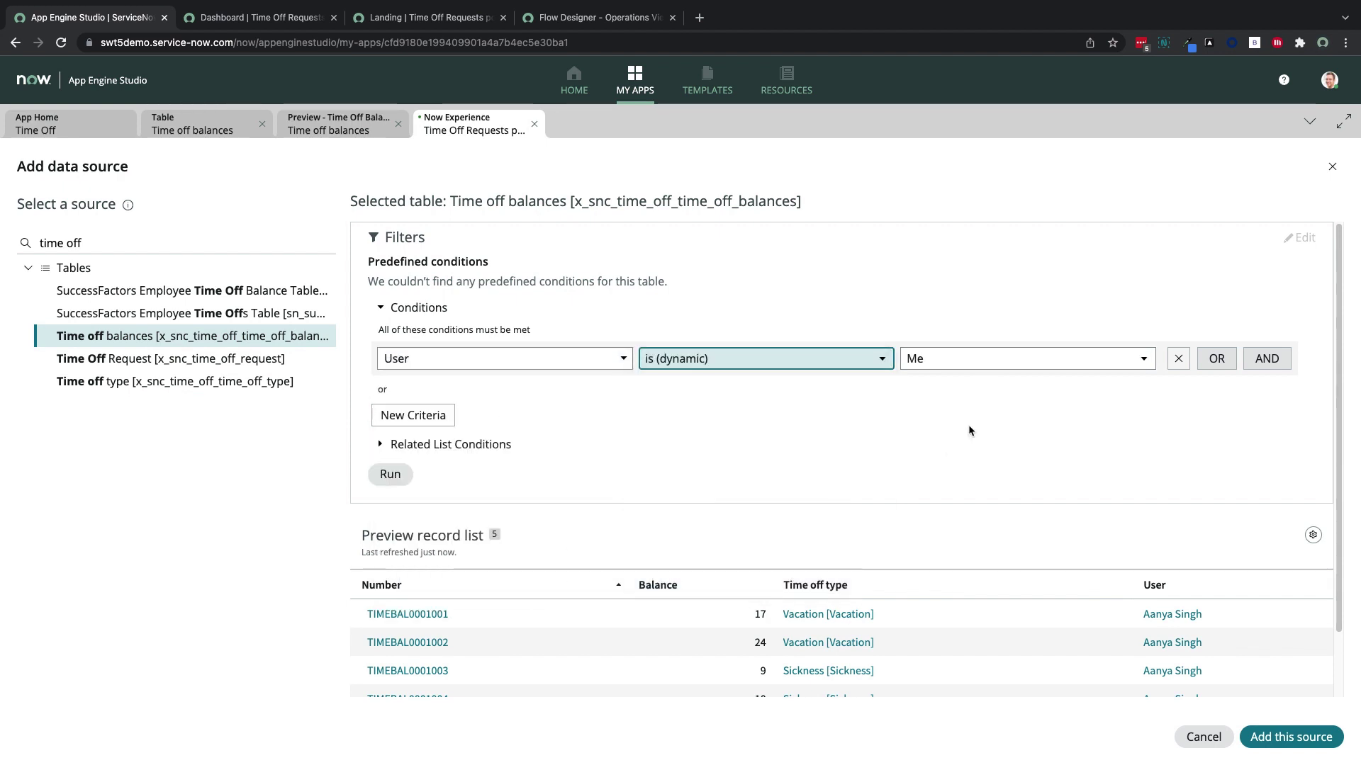
left_click(975, 363)
left_click(805, 449)
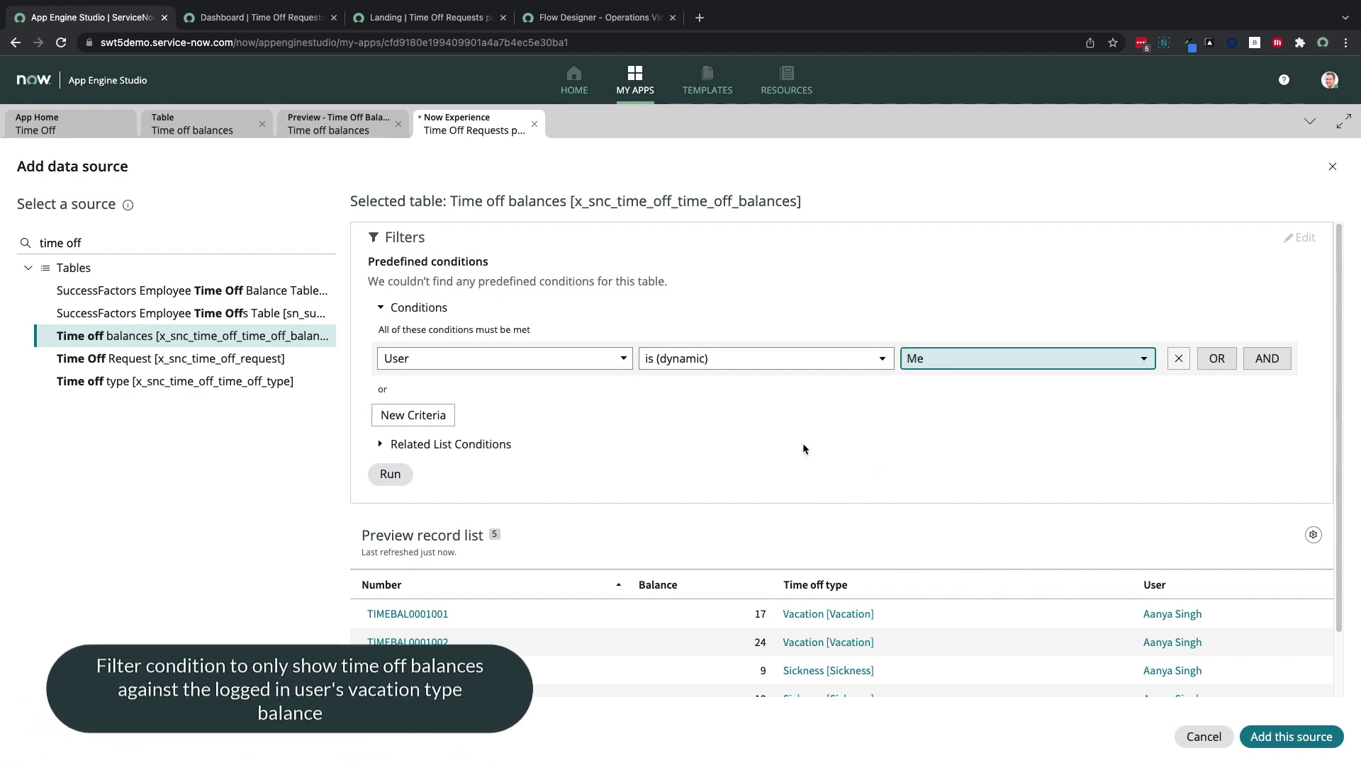
Add an AND condition: Time off type is Vacation
left_click(1267, 359)
left_click(532, 398)
type("time")
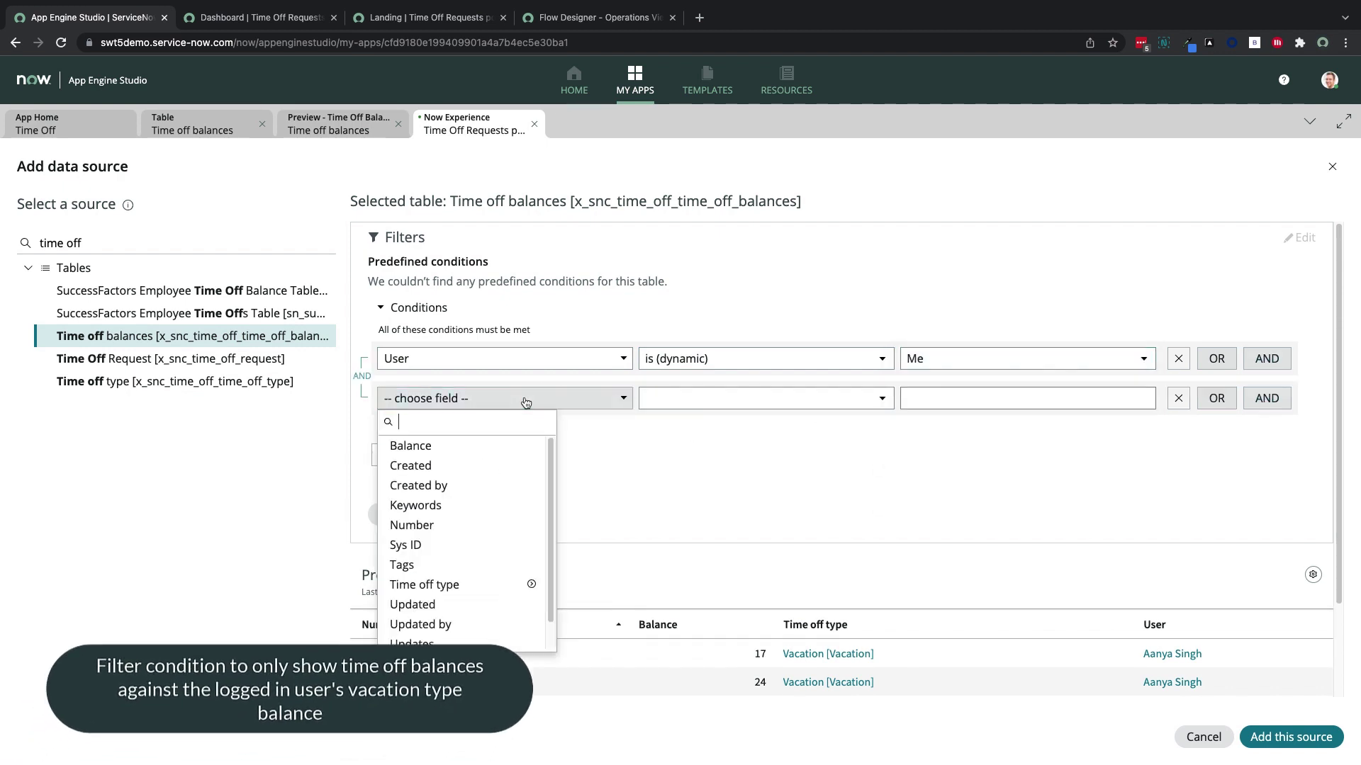
left_click(542, 447)
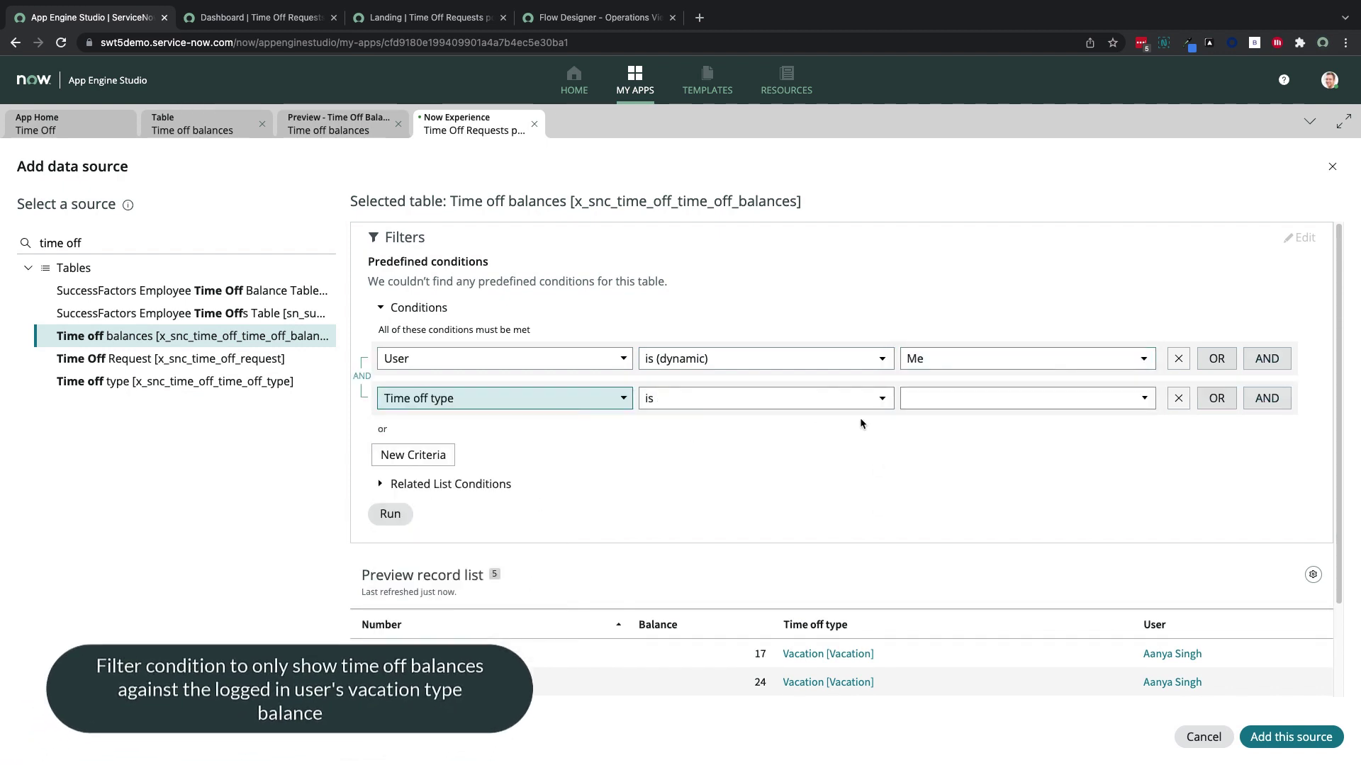
left_click(936, 399)
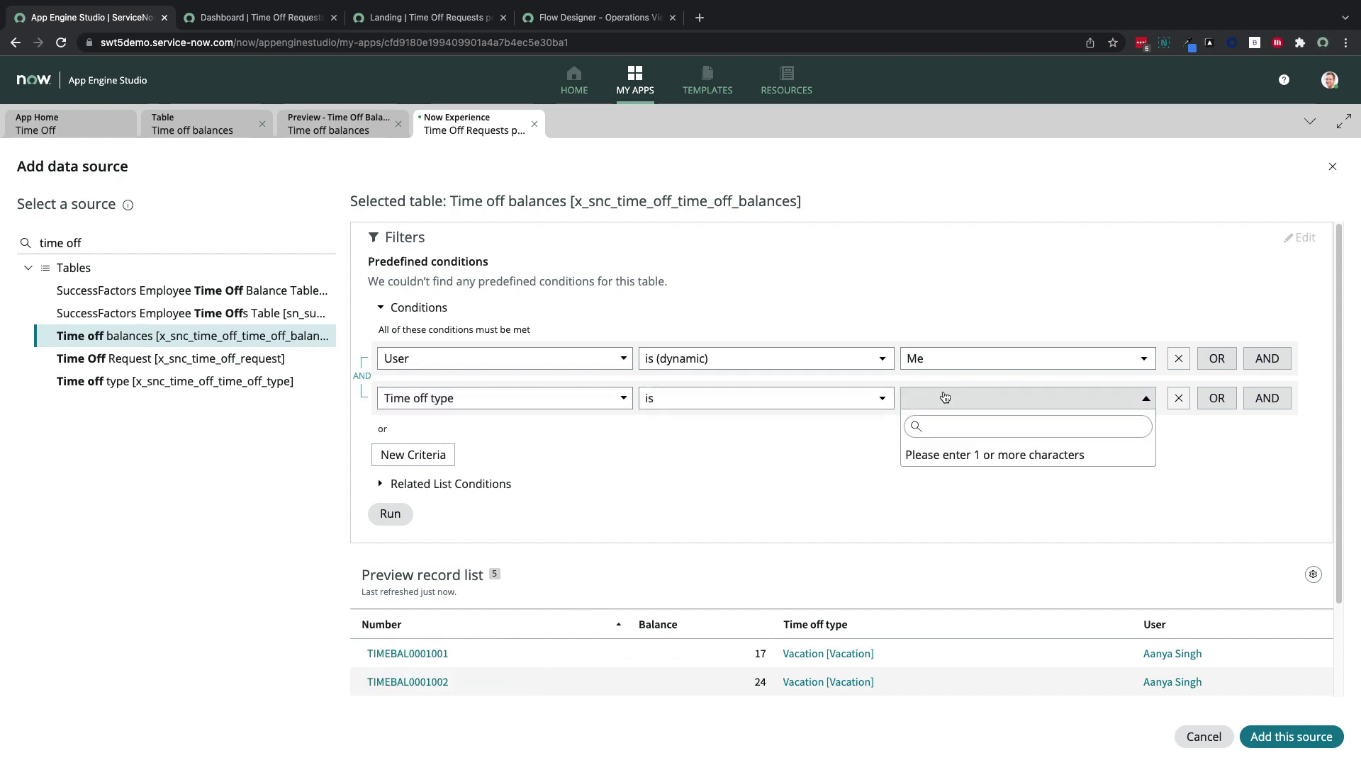
type("vac")
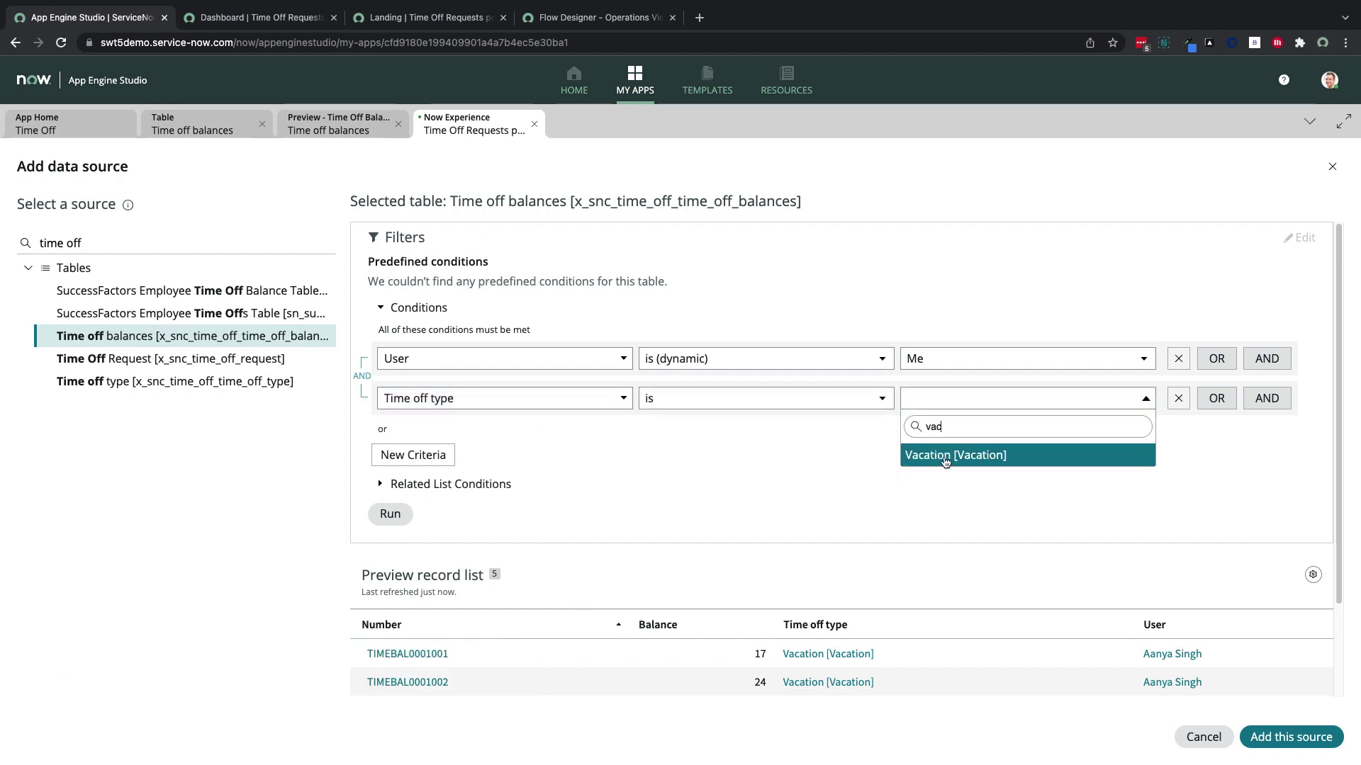
left_click(942, 457)
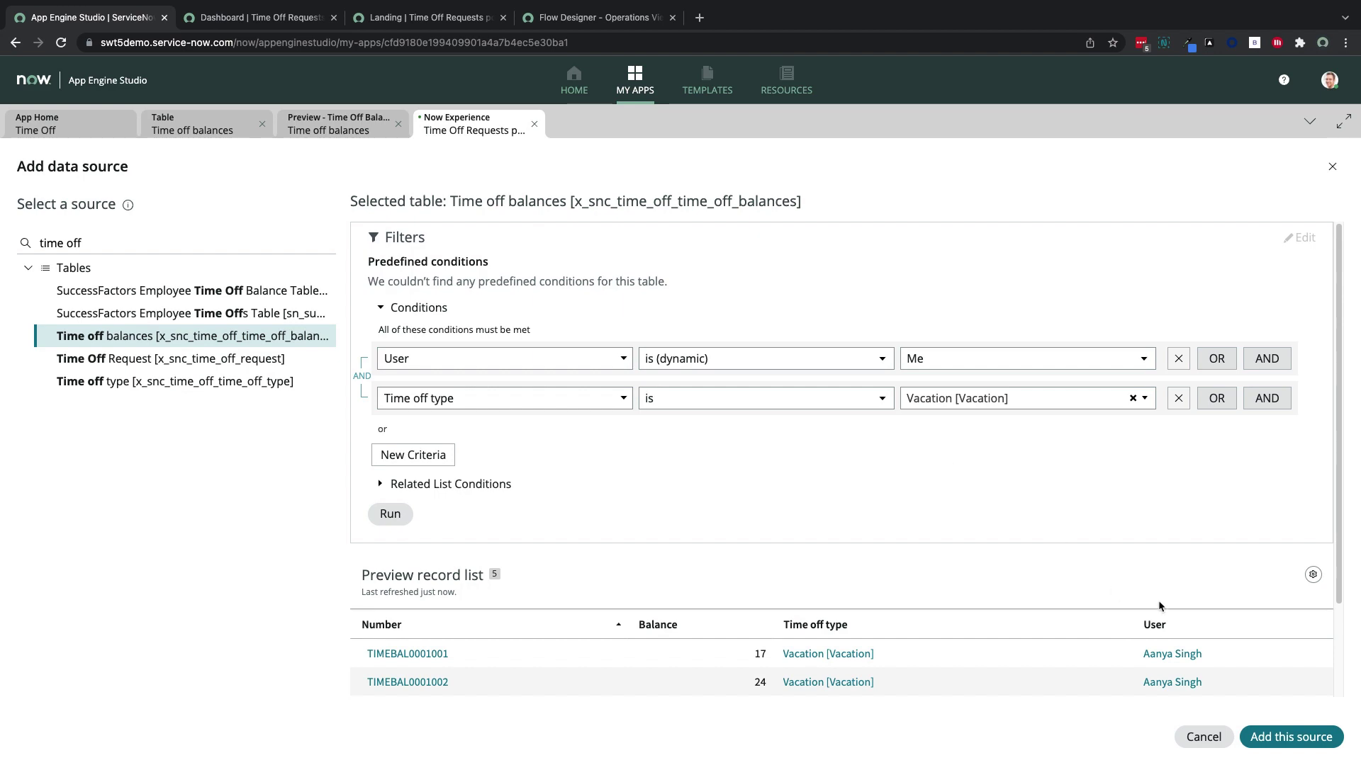
Add the filtered Time off balances source and title the new card 'Vacation days remaining'
left_click(1290, 738)
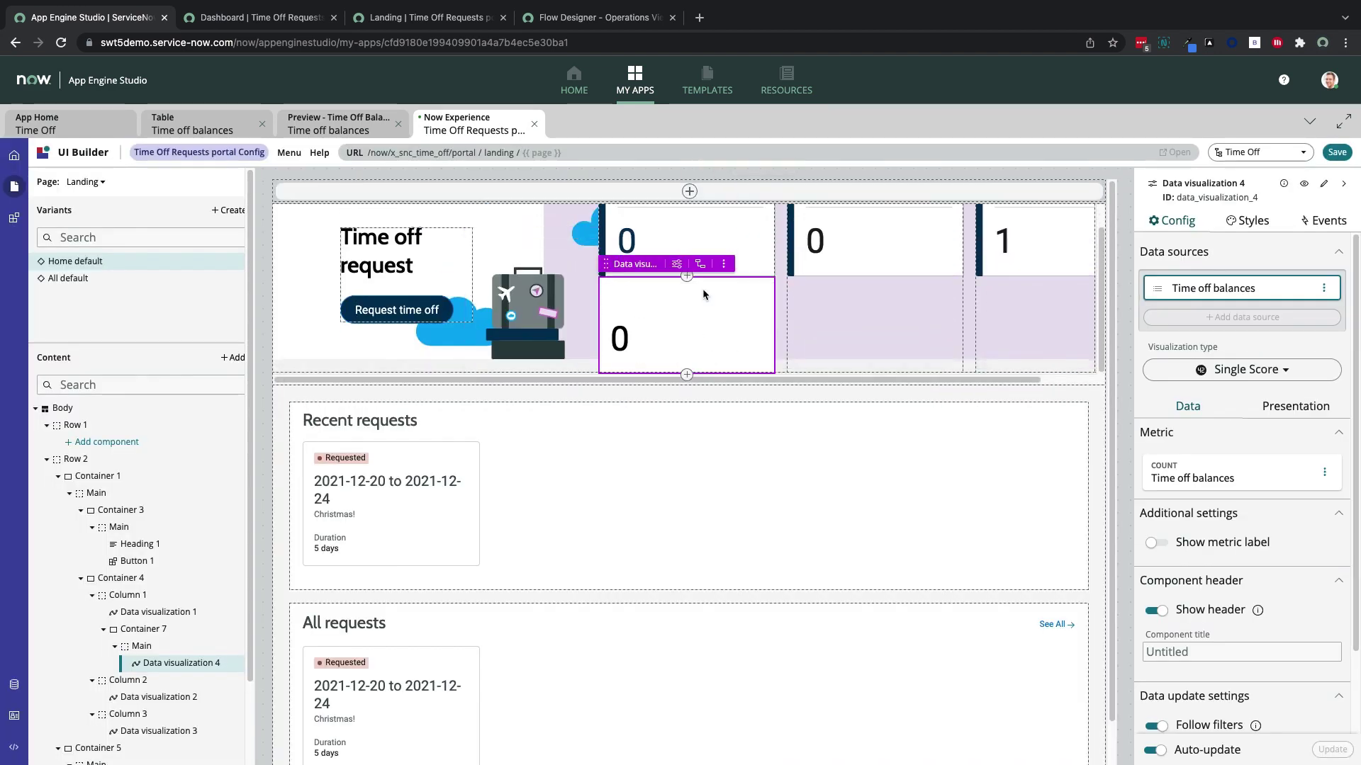
left_click(717, 237)
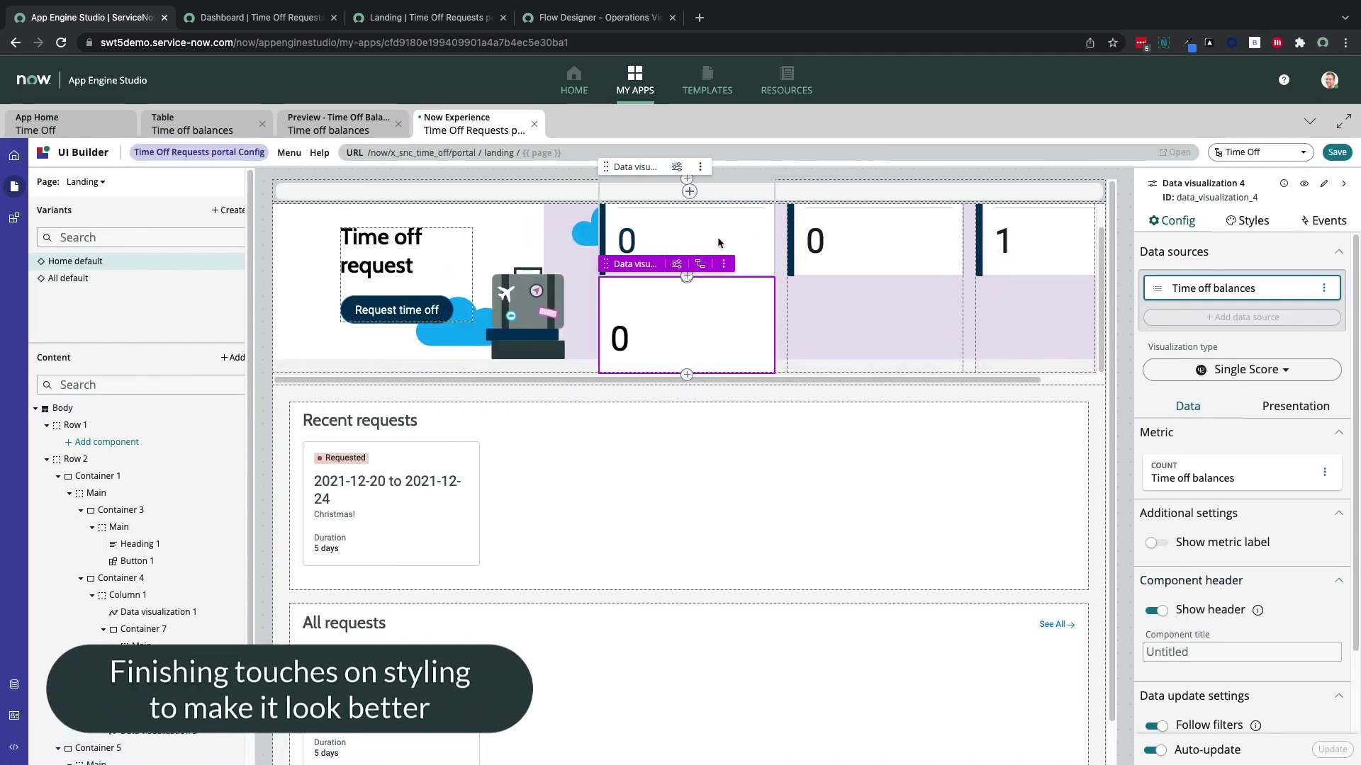
left_click(1264, 232)
left_click(724, 302)
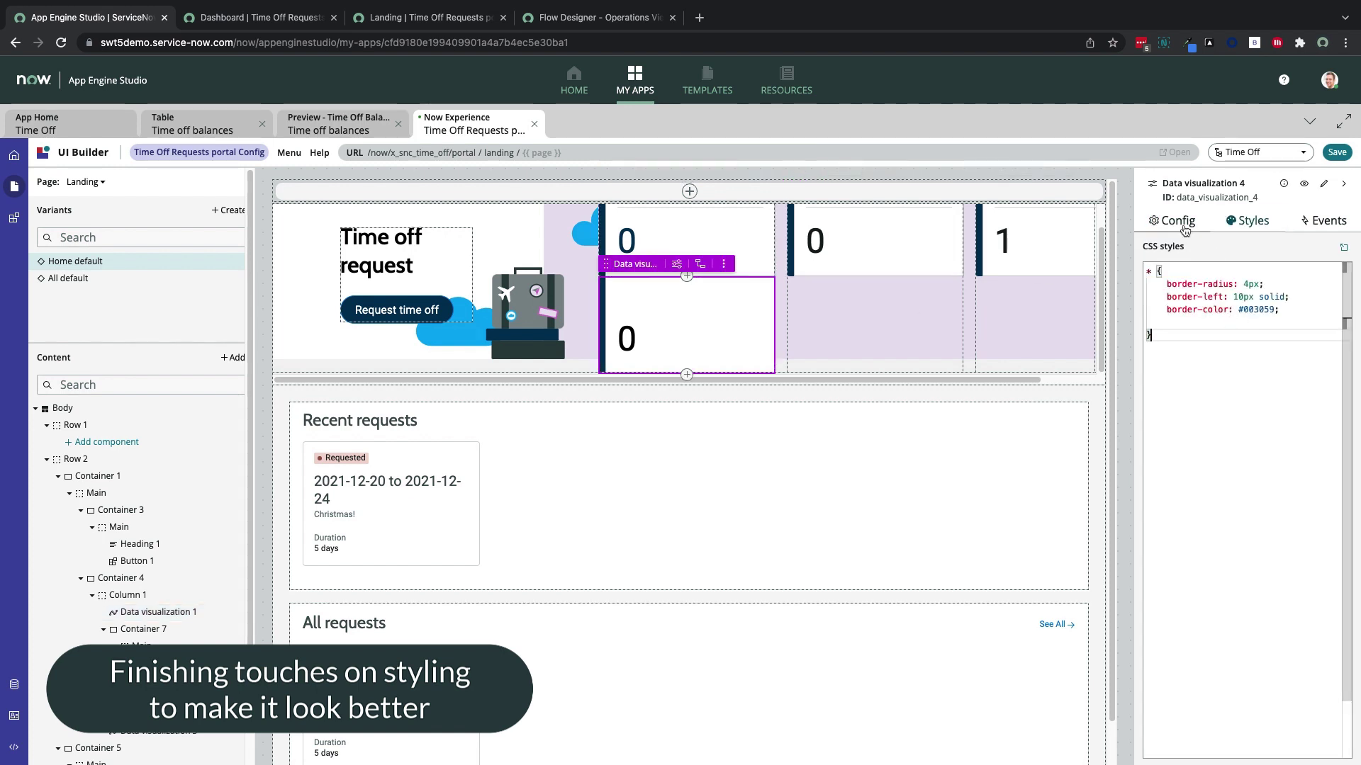
left_click(1195, 605)
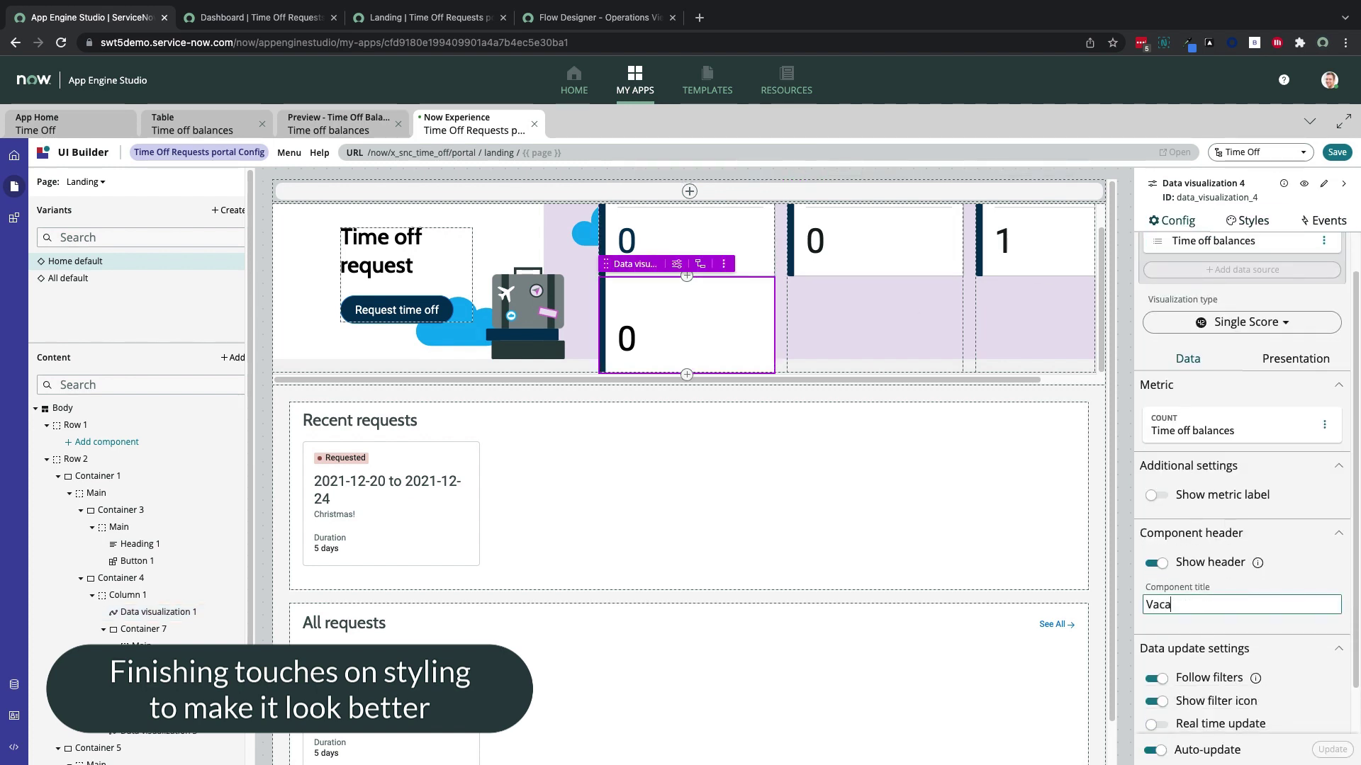
left_click(1254, 384)
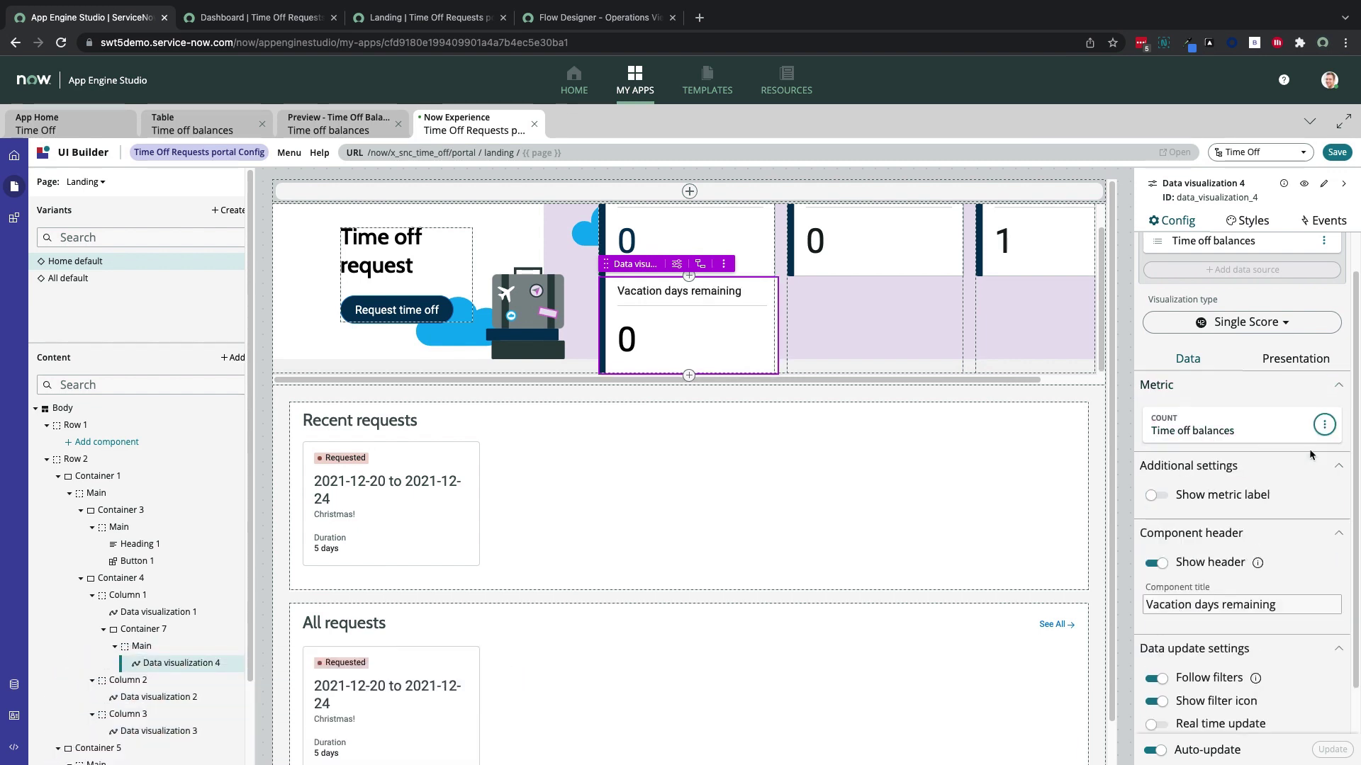
Change the card's metric from a count to the Sum of Balance
left_click(1268, 428)
left_click(957, 414)
left_click(957, 461)
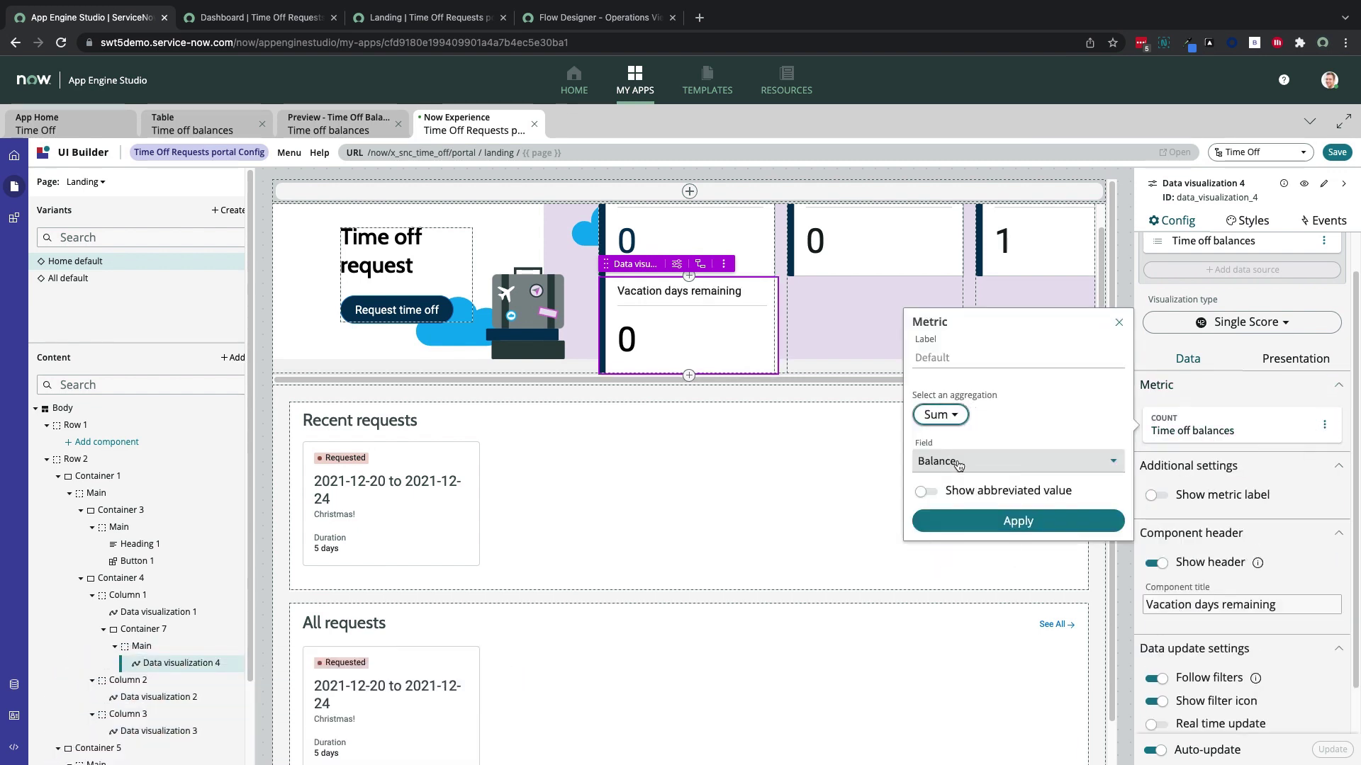
left_click(978, 521)
scroll(1170, 359, "up", 2)
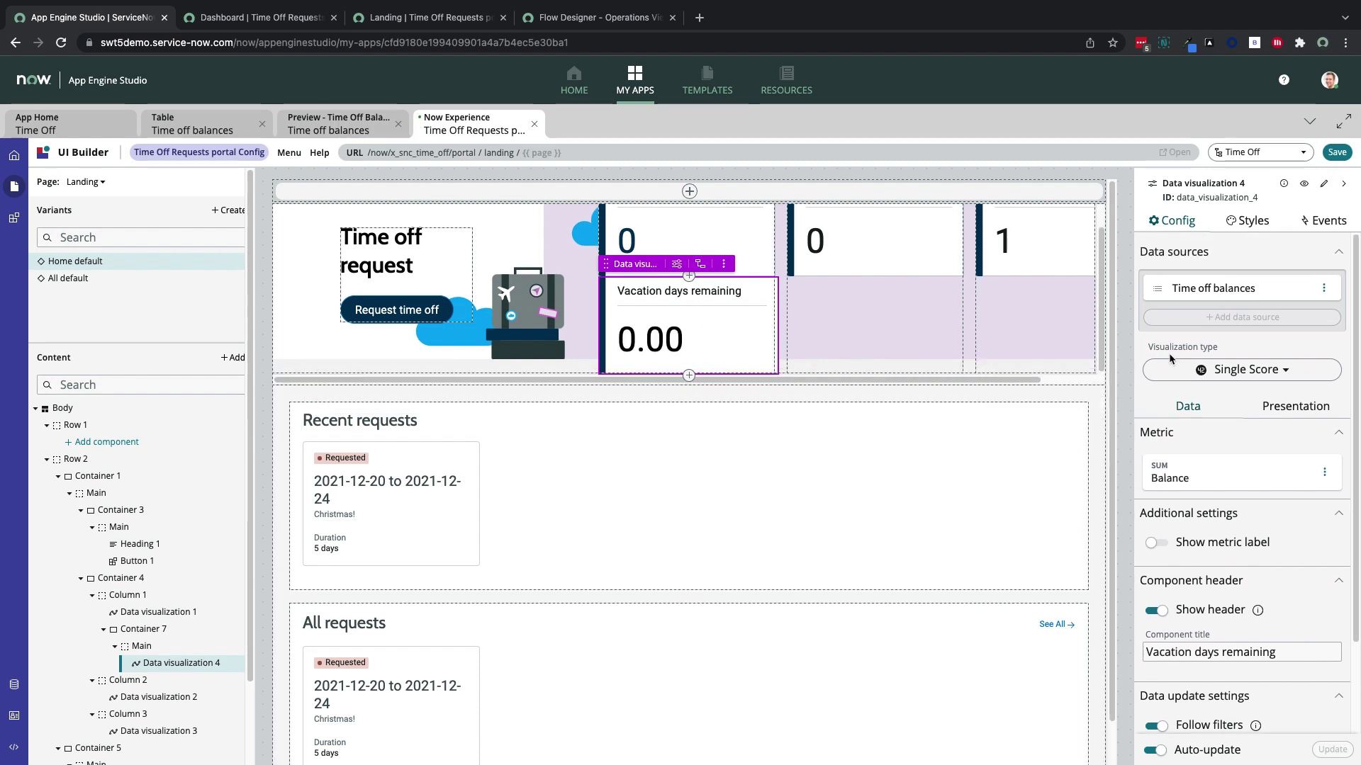
Insert a container above the vacation card with padding-bottom: 16px
left_click(689, 279)
left_click(745, 238)
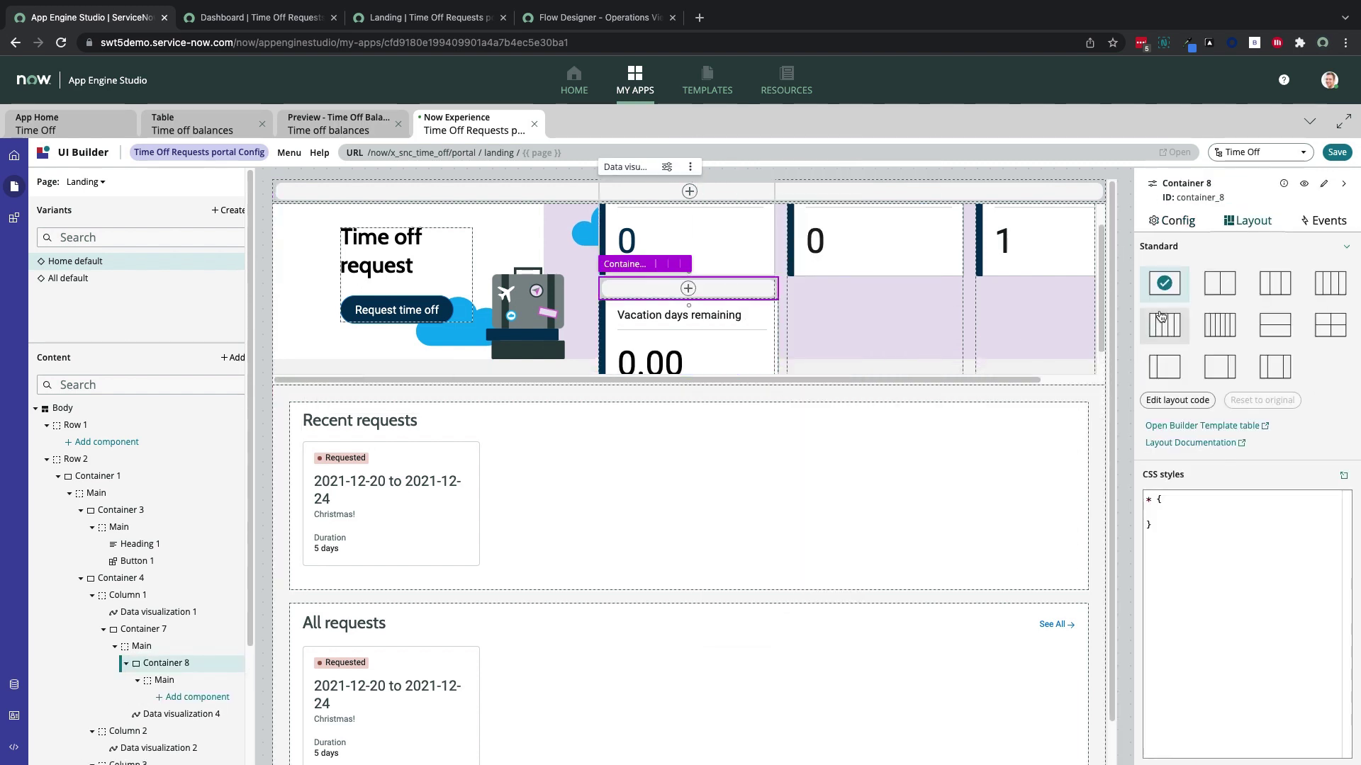
type("pad")
key("Down")
key("Down")
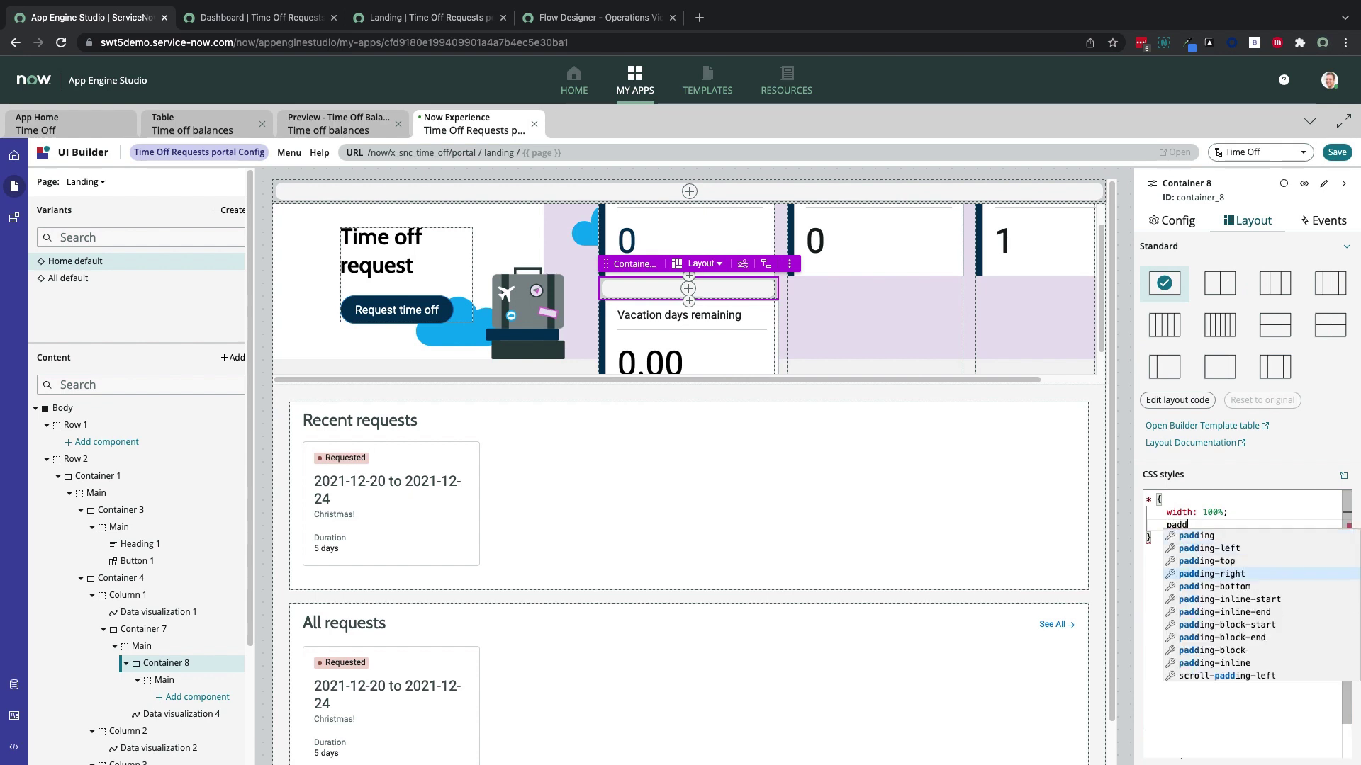
key("Return")
left_click(1189, 537)
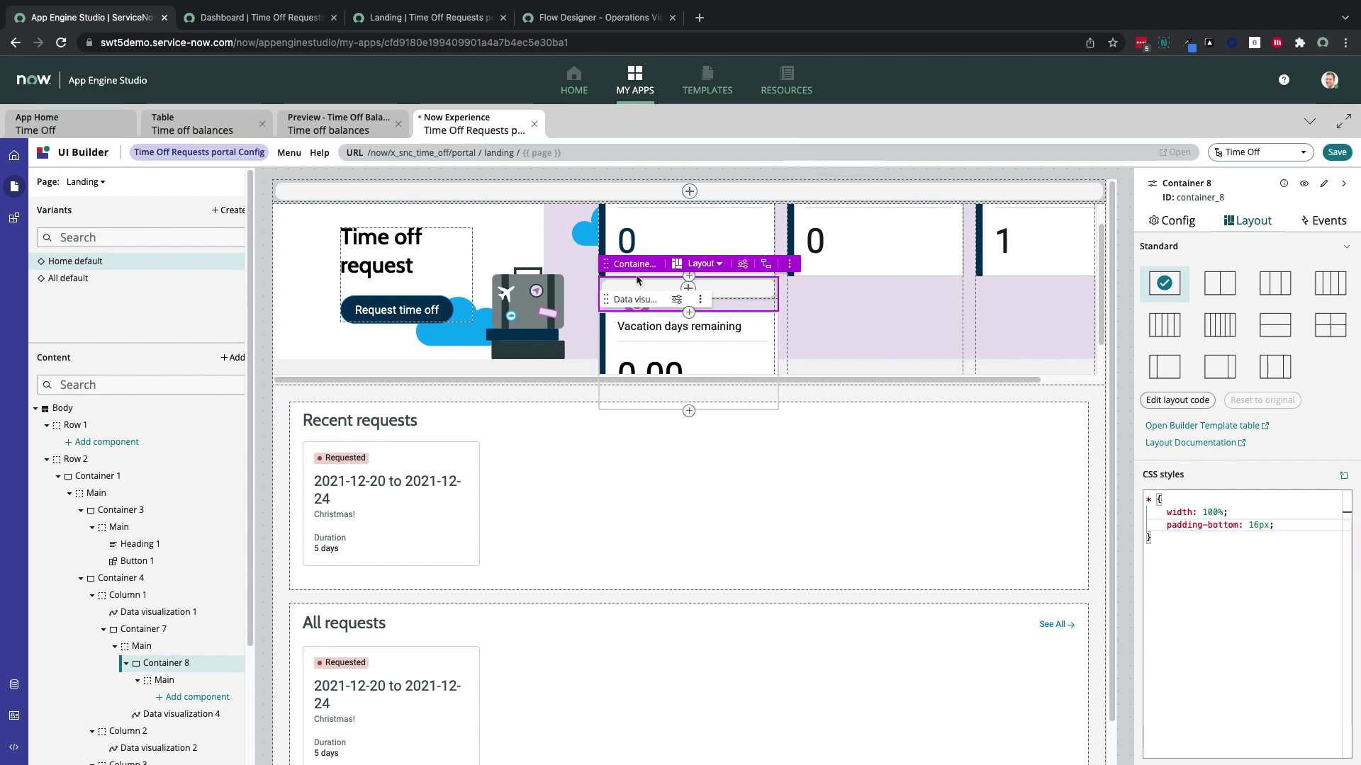
Set the header's Container 1 height to 24rem
left_click(275, 361)
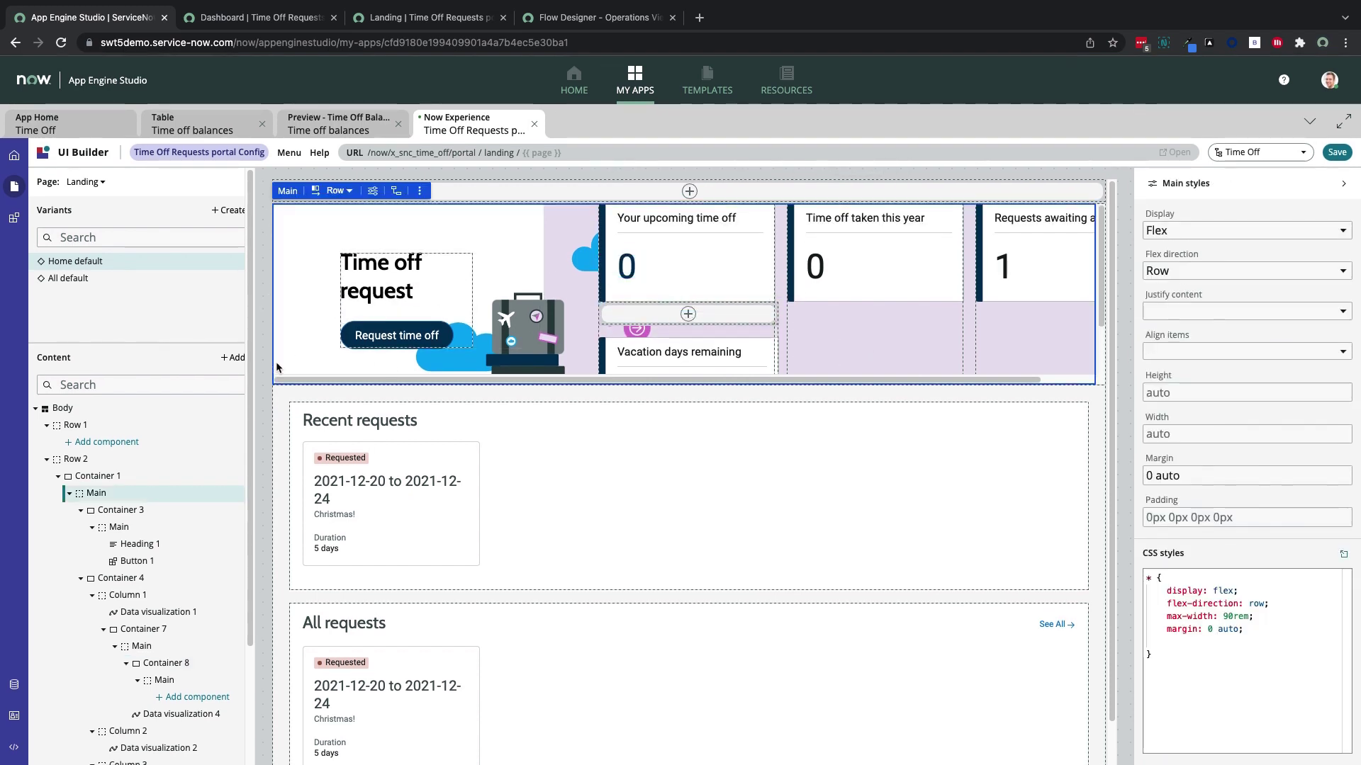
left_click(105, 477)
left_click(106, 459)
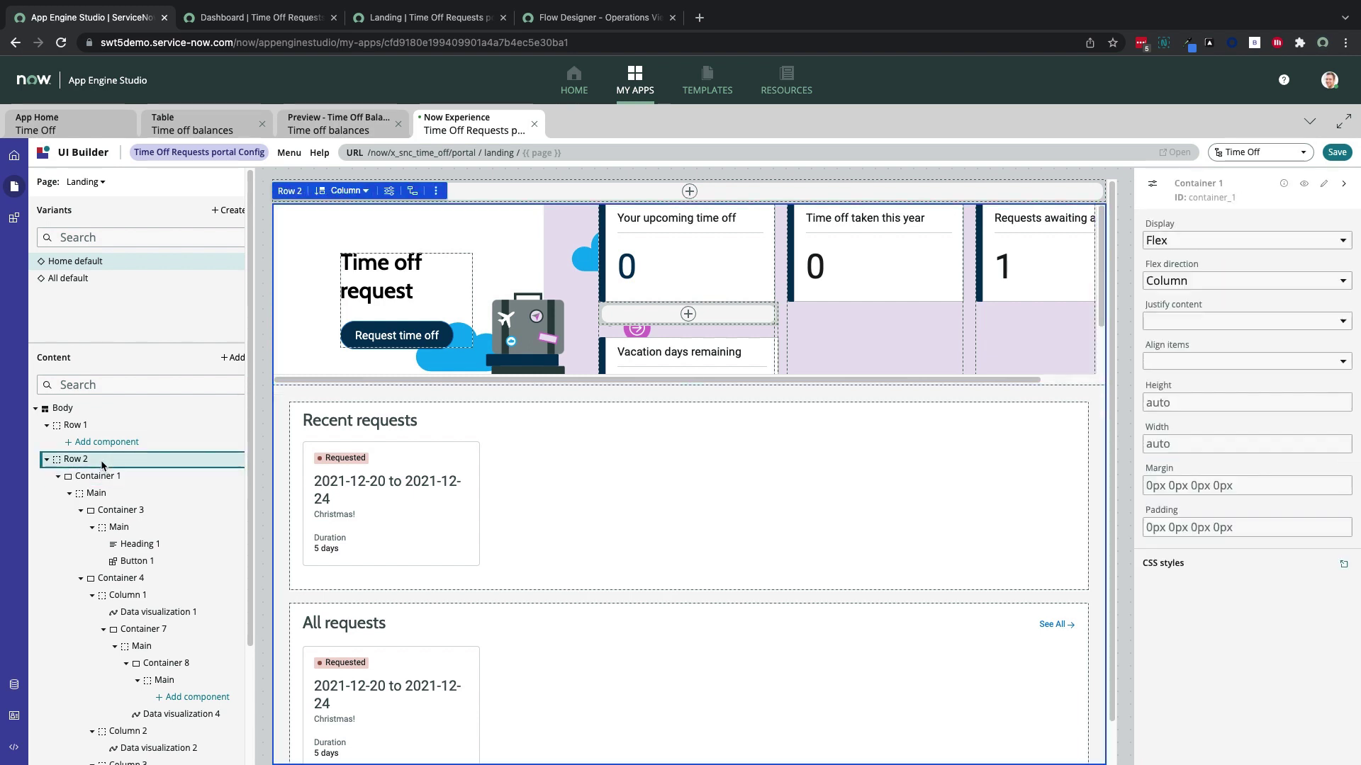
left_click(107, 426)
left_click(106, 460)
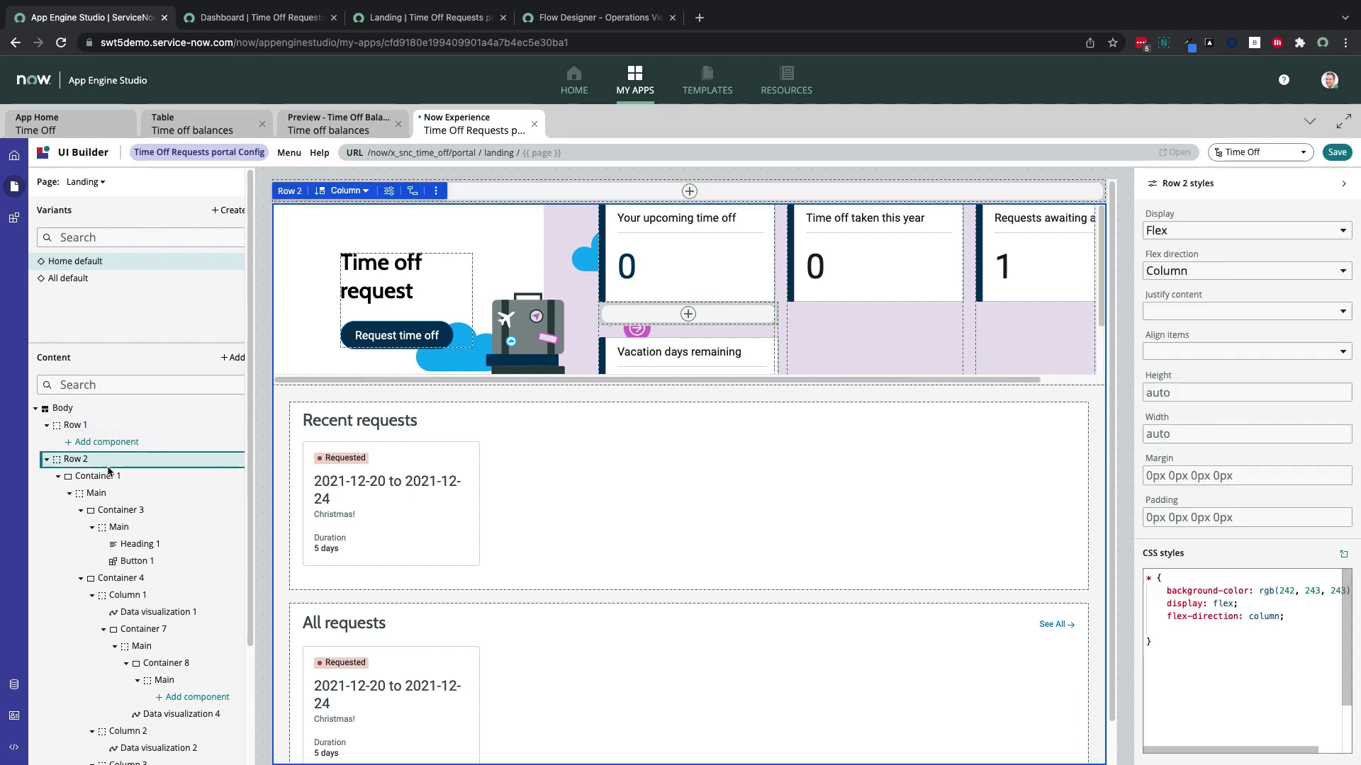
left_click(99, 476)
left_click(1218, 552)
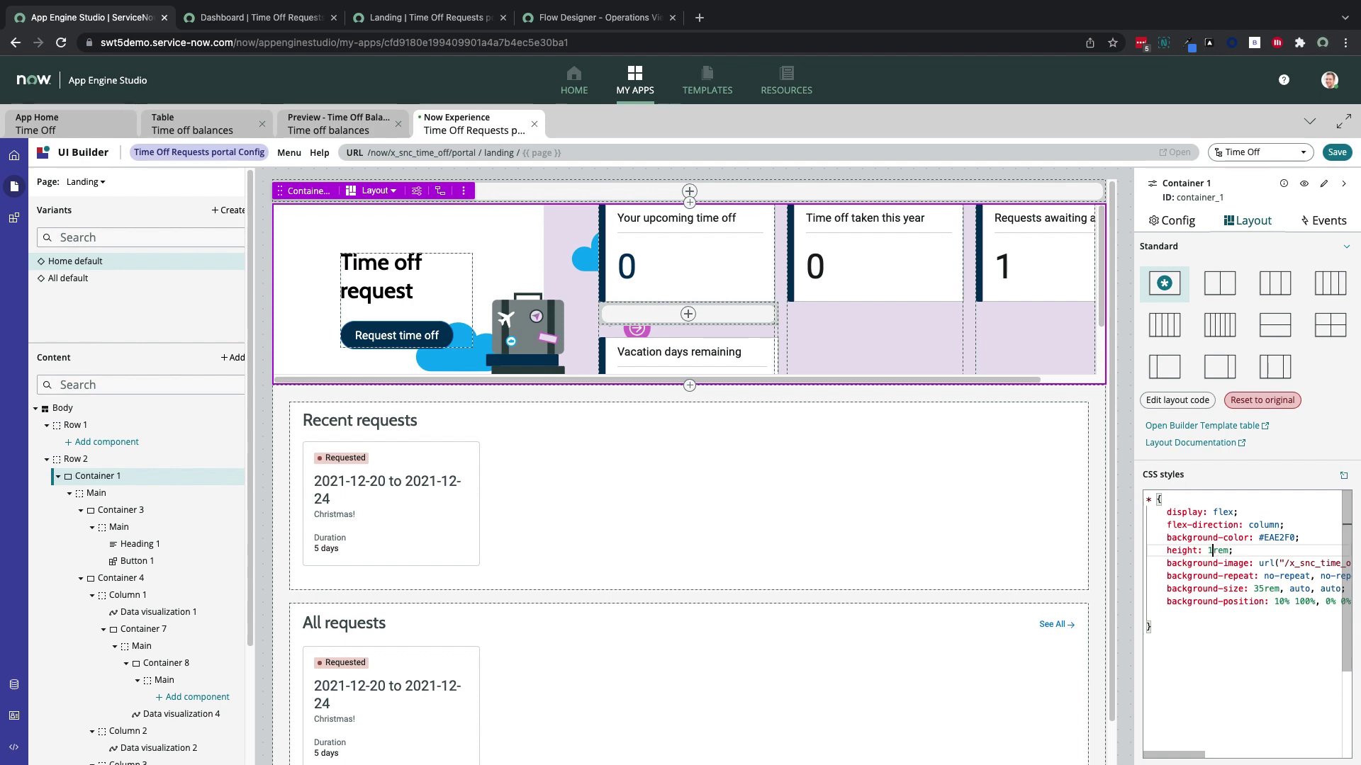
left_click(1207, 630)
Save the Landing page and reload the live portal tab to see the new card
left_click(1337, 151)
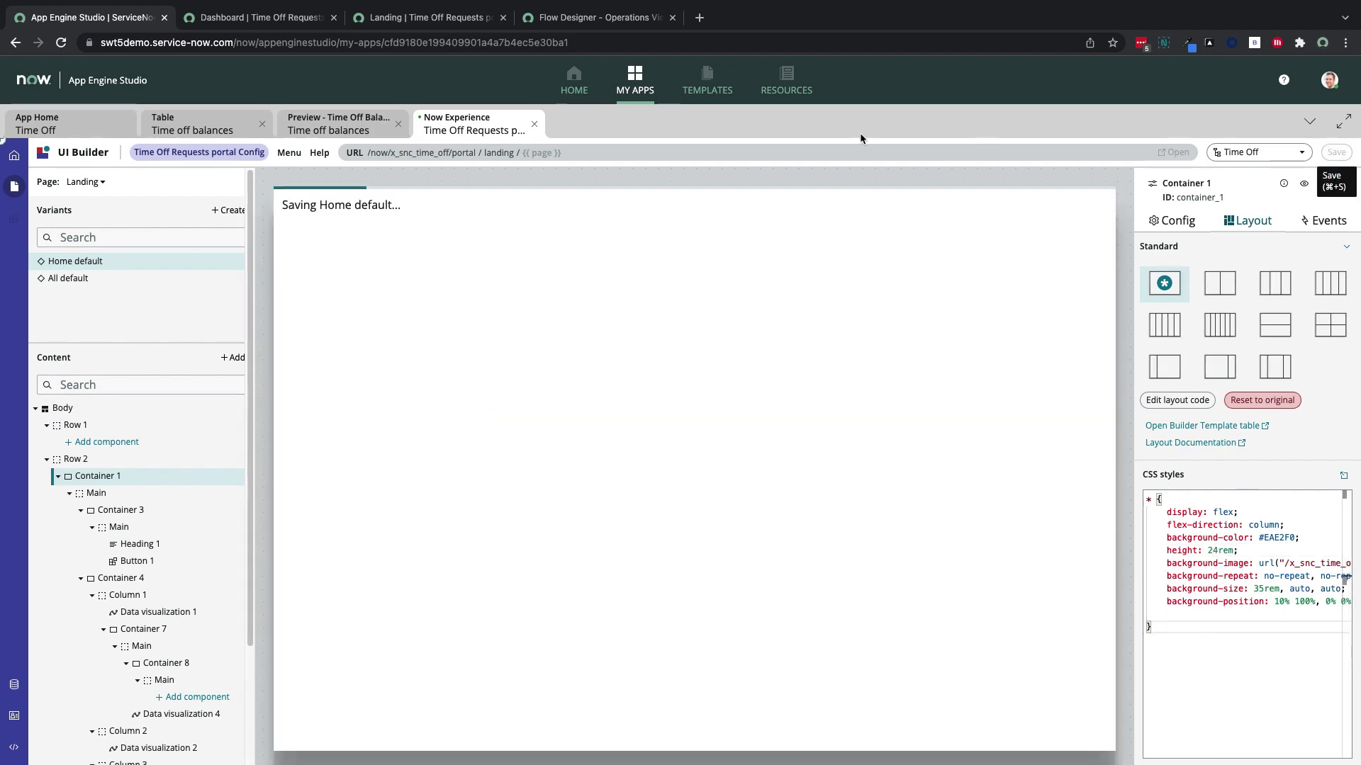
left_click(567, 20)
left_click(476, 20)
key("super+r")
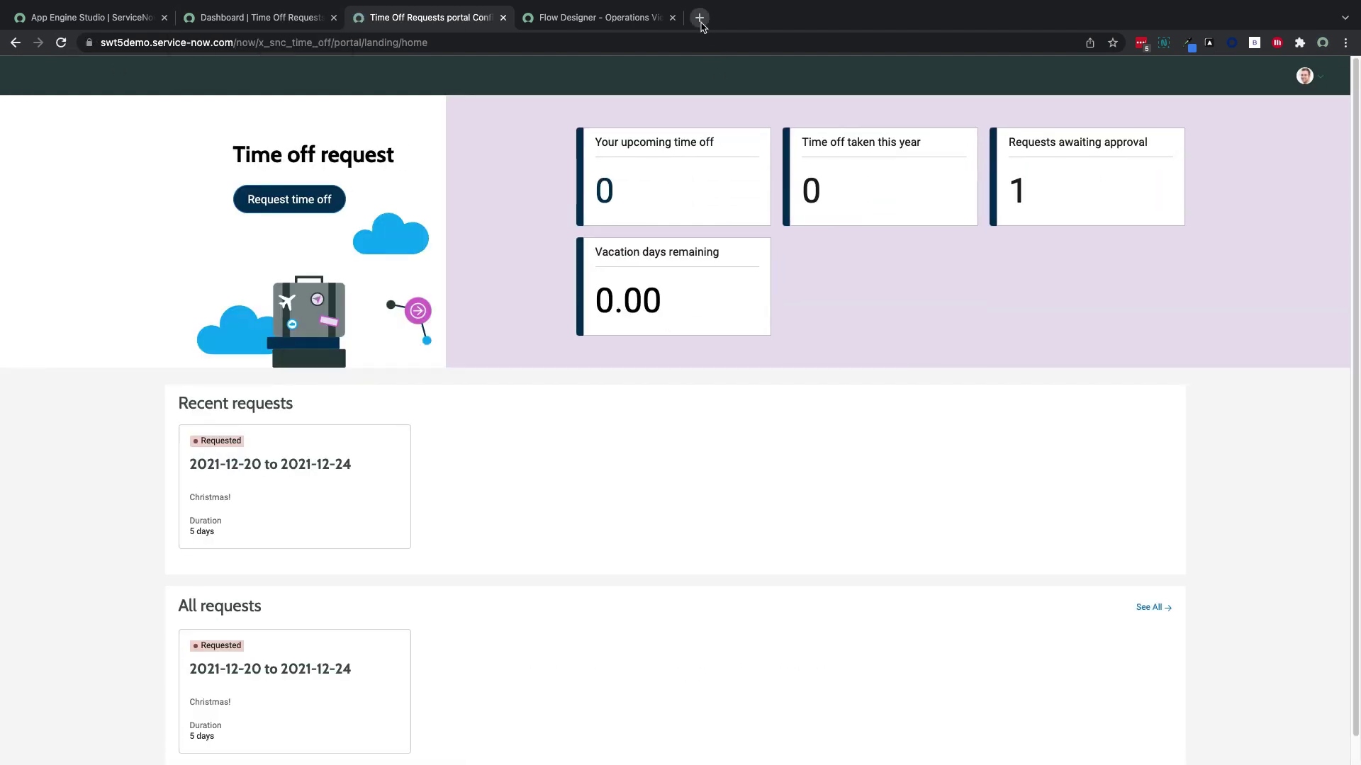
Impersonate the demo employee and confirm the portal shows 41.00 vacation days remaining
left_click(699, 17)
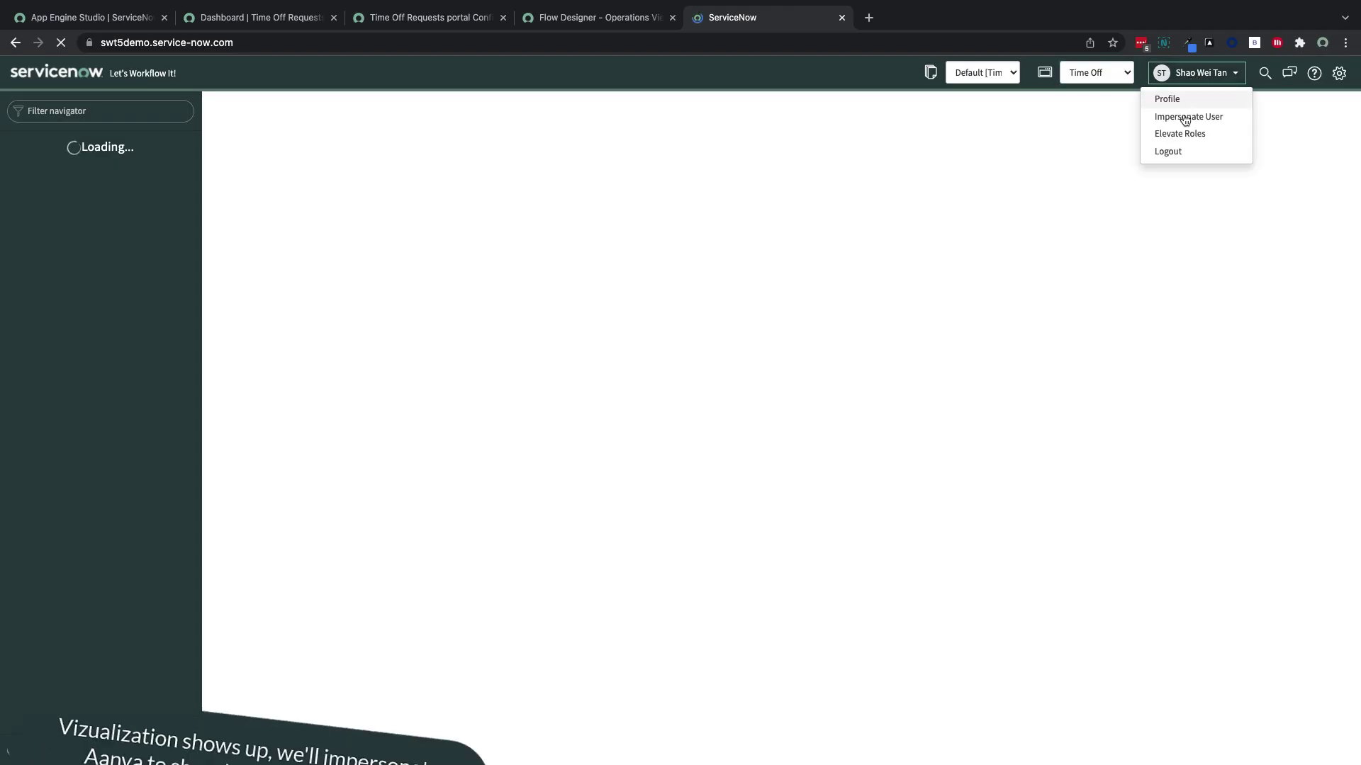
left_click(1180, 115)
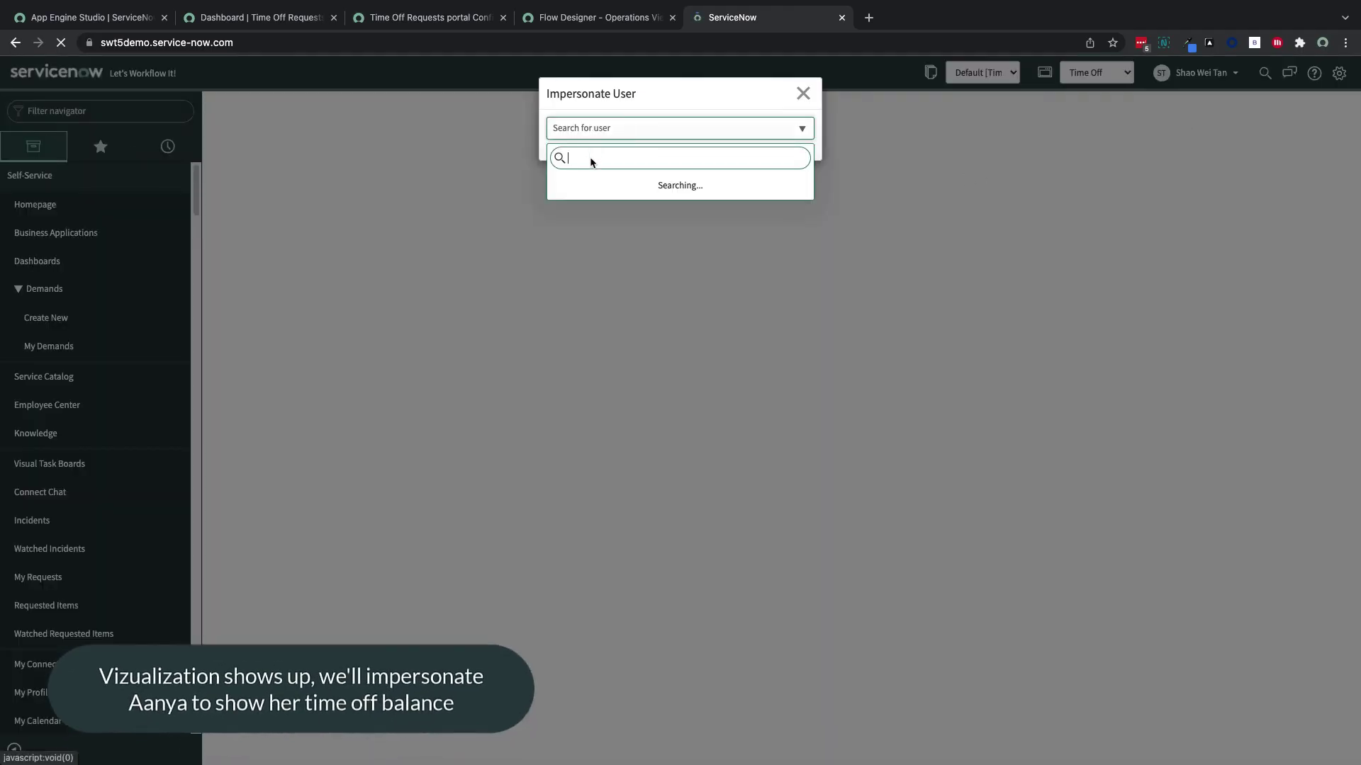
type("aany")
left_click(597, 203)
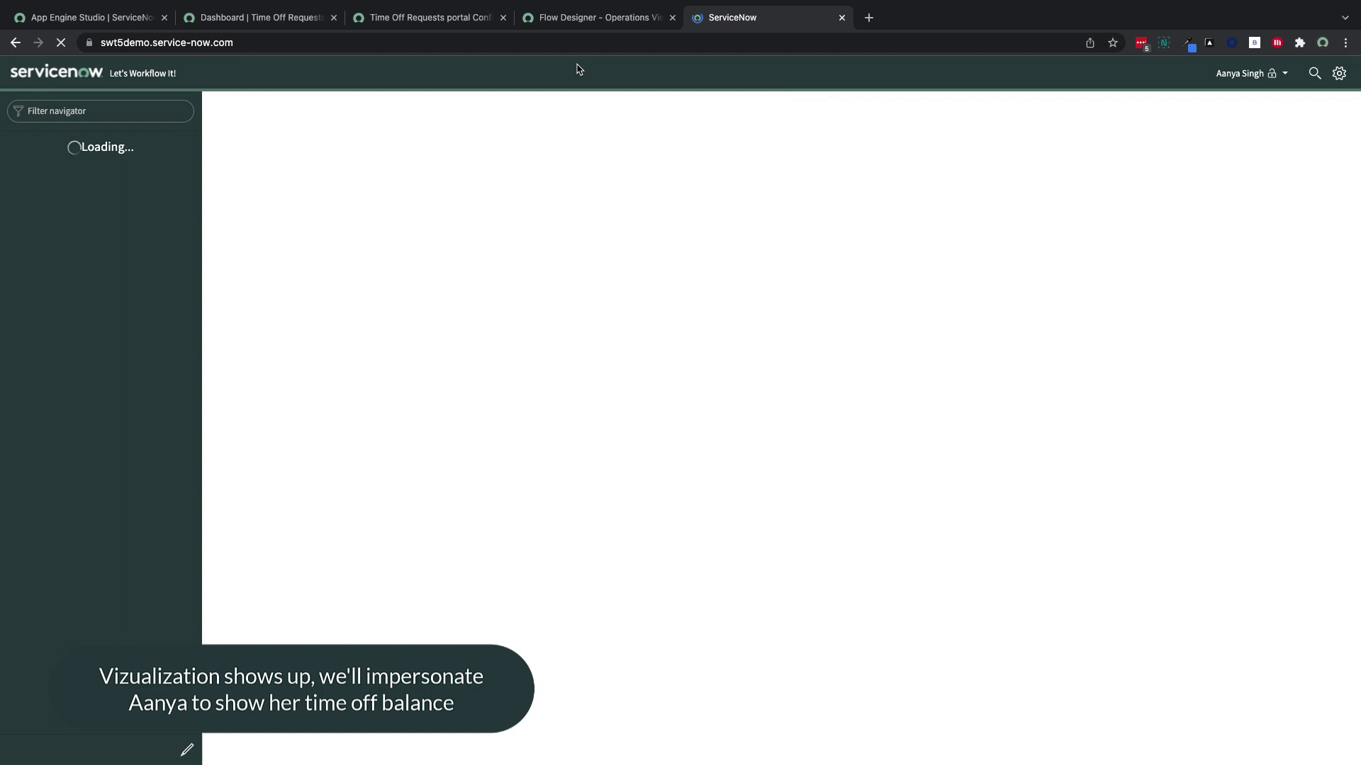
left_click(429, 17)
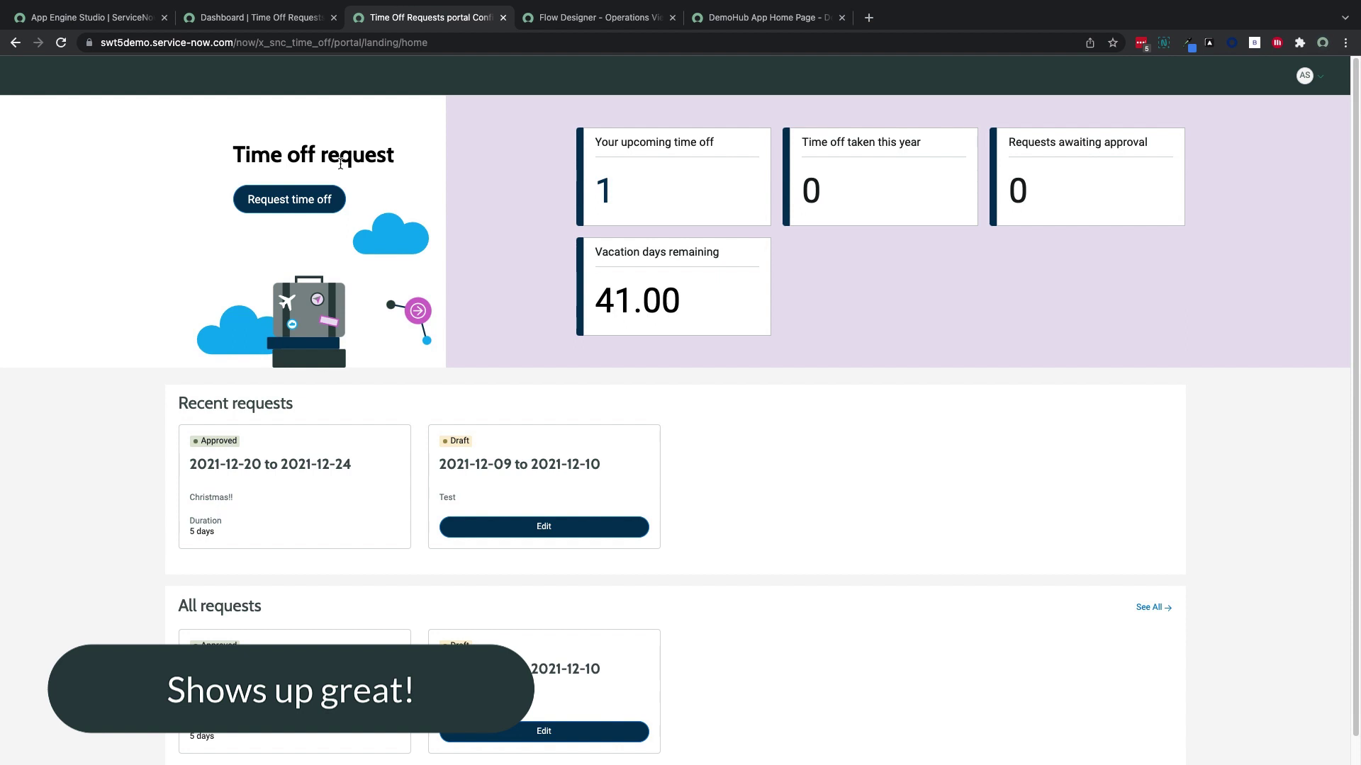
left_click(92, 17)
Add the 'Get employee time off balances' subflow step after Request Time Off in the SuccessFactors flow
left_click(468, 579)
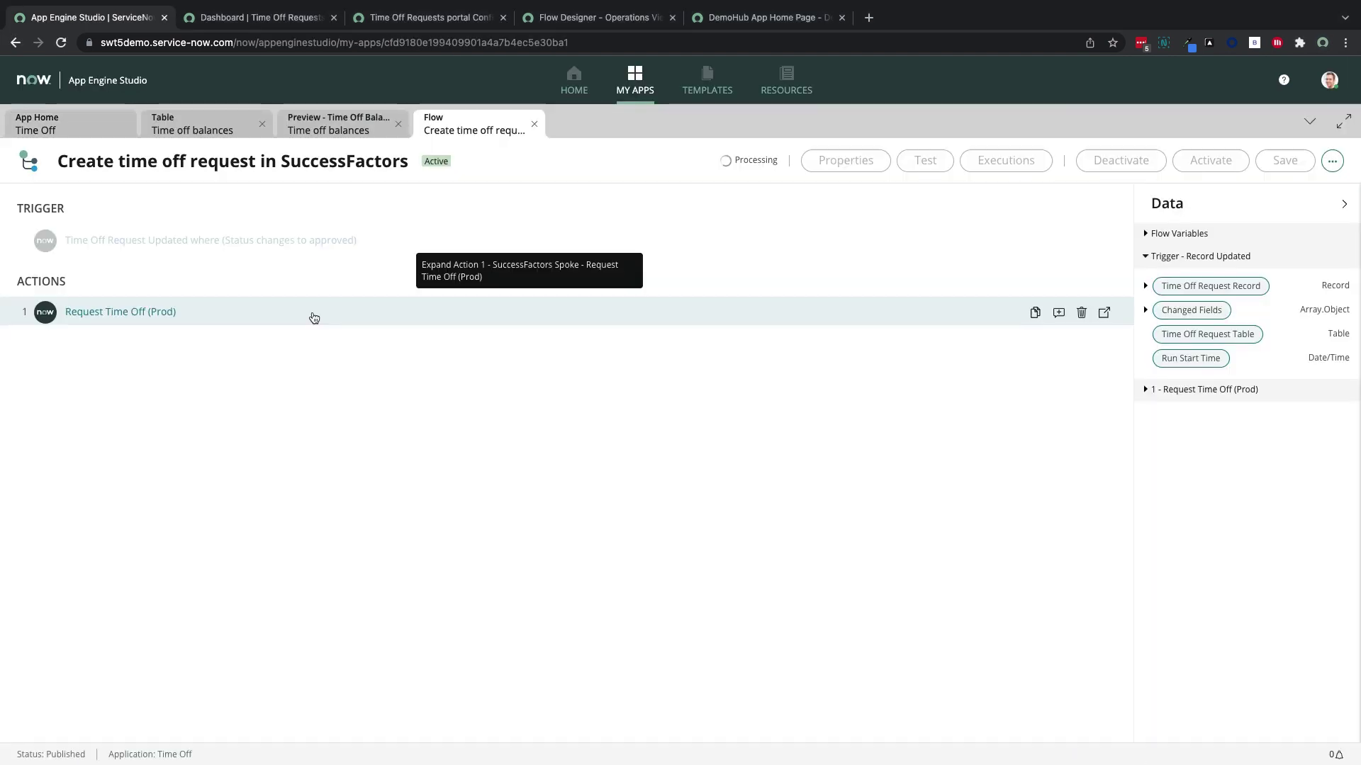
left_click(47, 356)
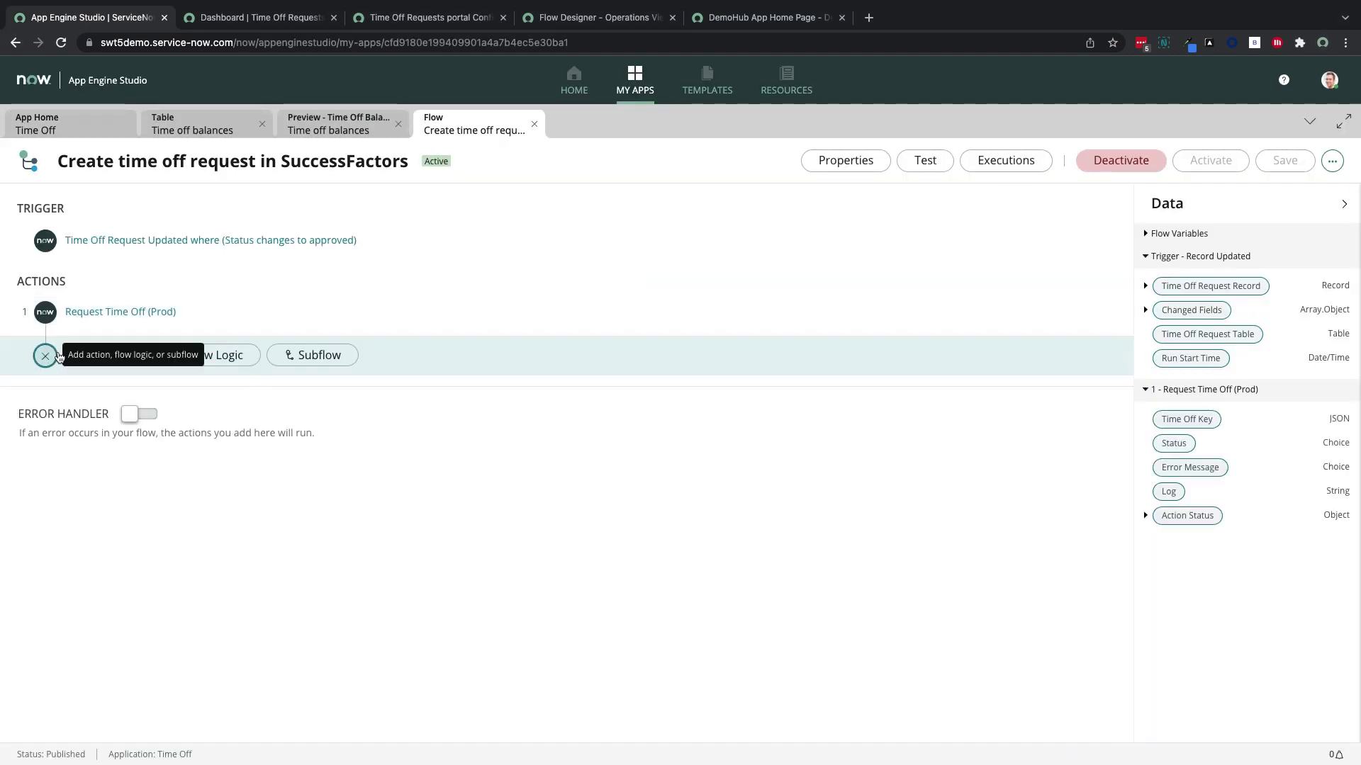
left_click(311, 355)
type("get")
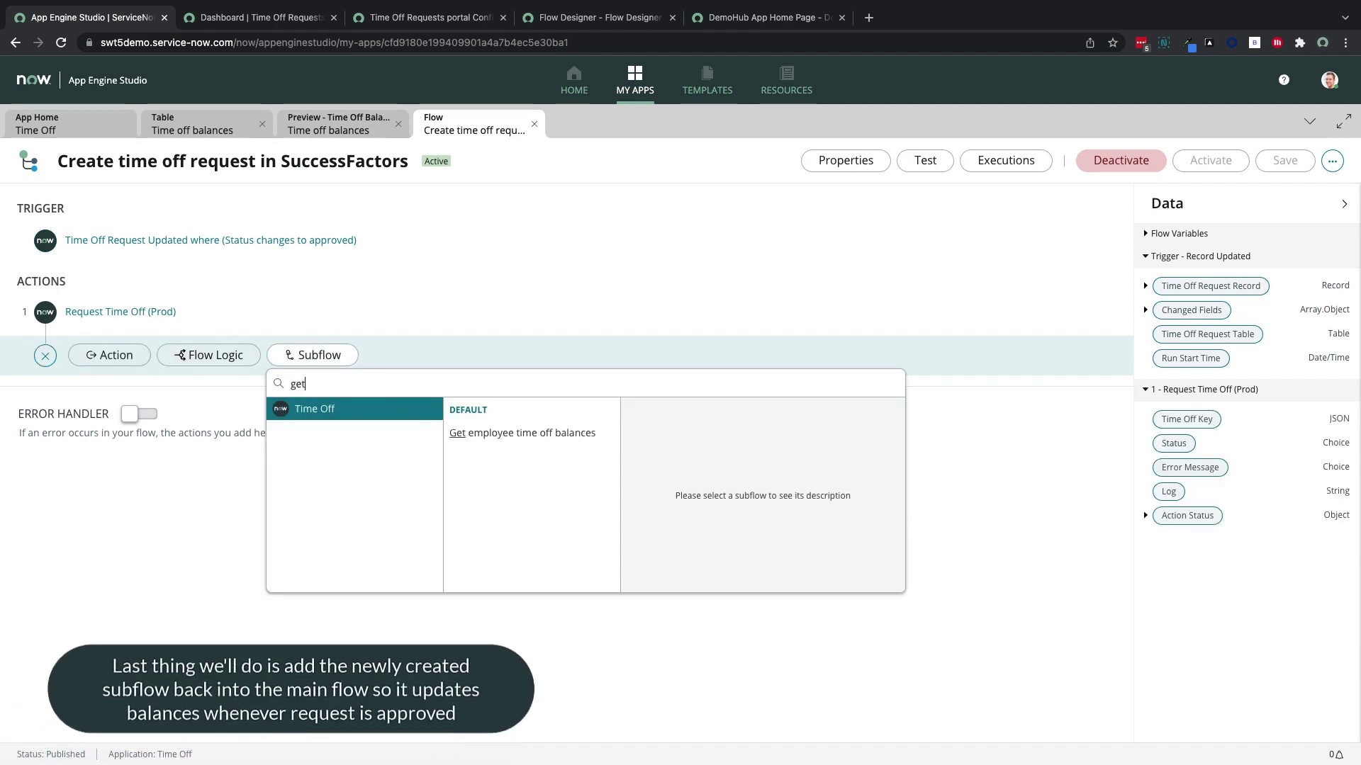
left_click(510, 433)
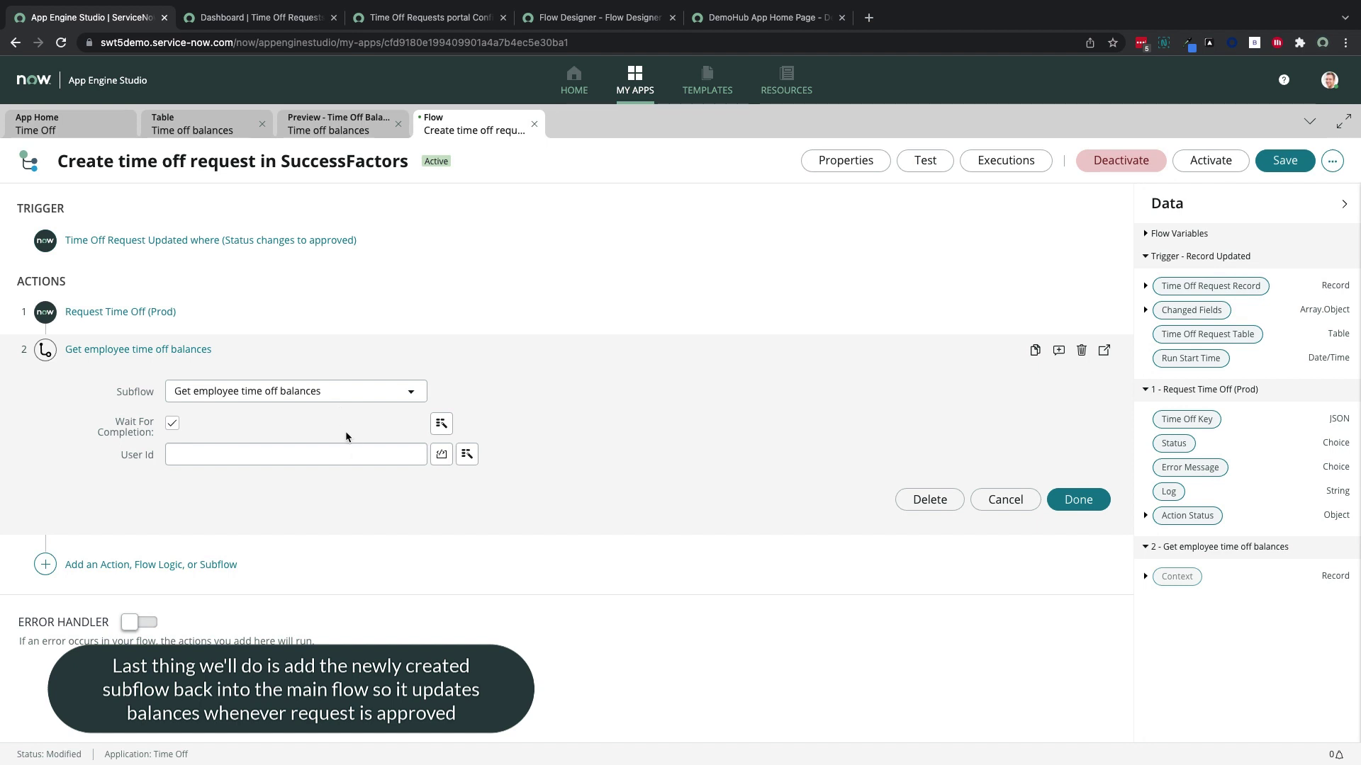
Map User Id to Trigger > Time Off Request Record > Requested by > User ID, then activate the flow
left_click(355, 454)
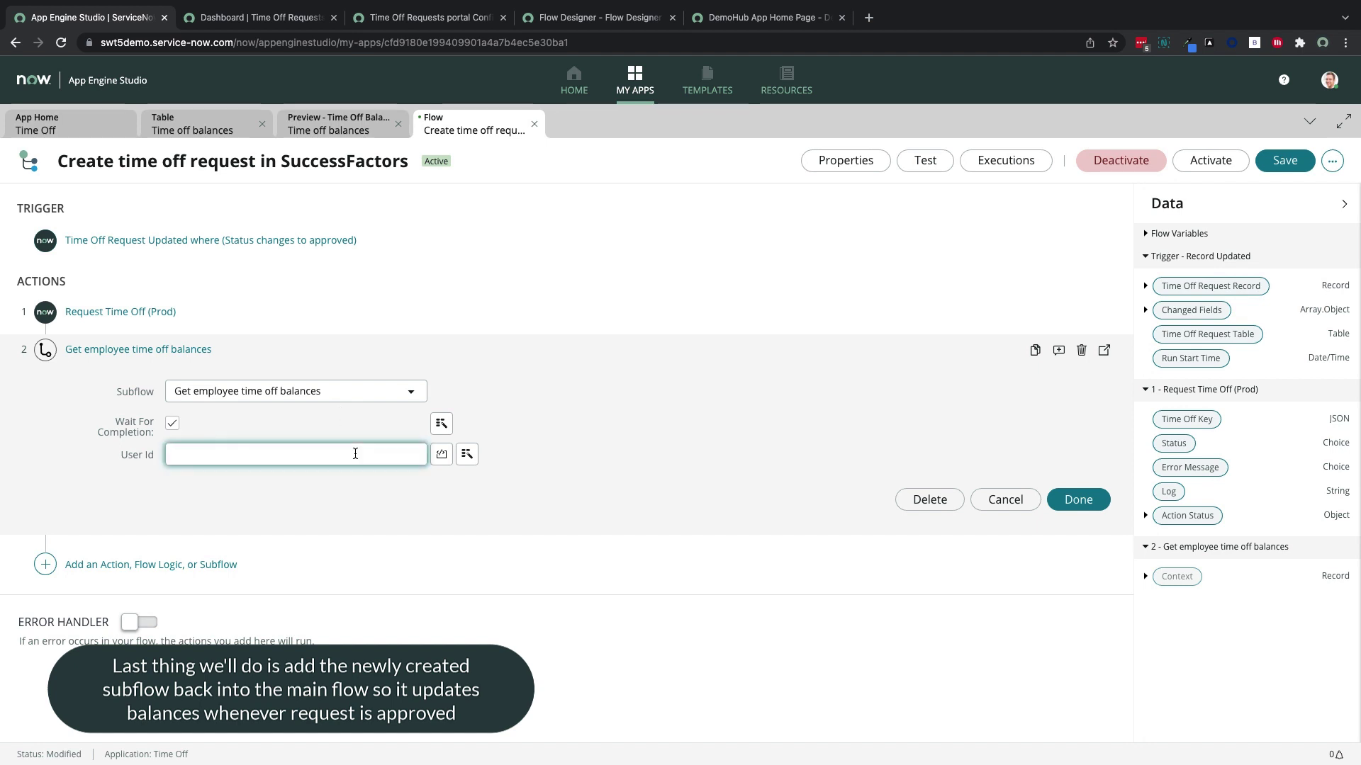
left_click(467, 454)
left_click(517, 507)
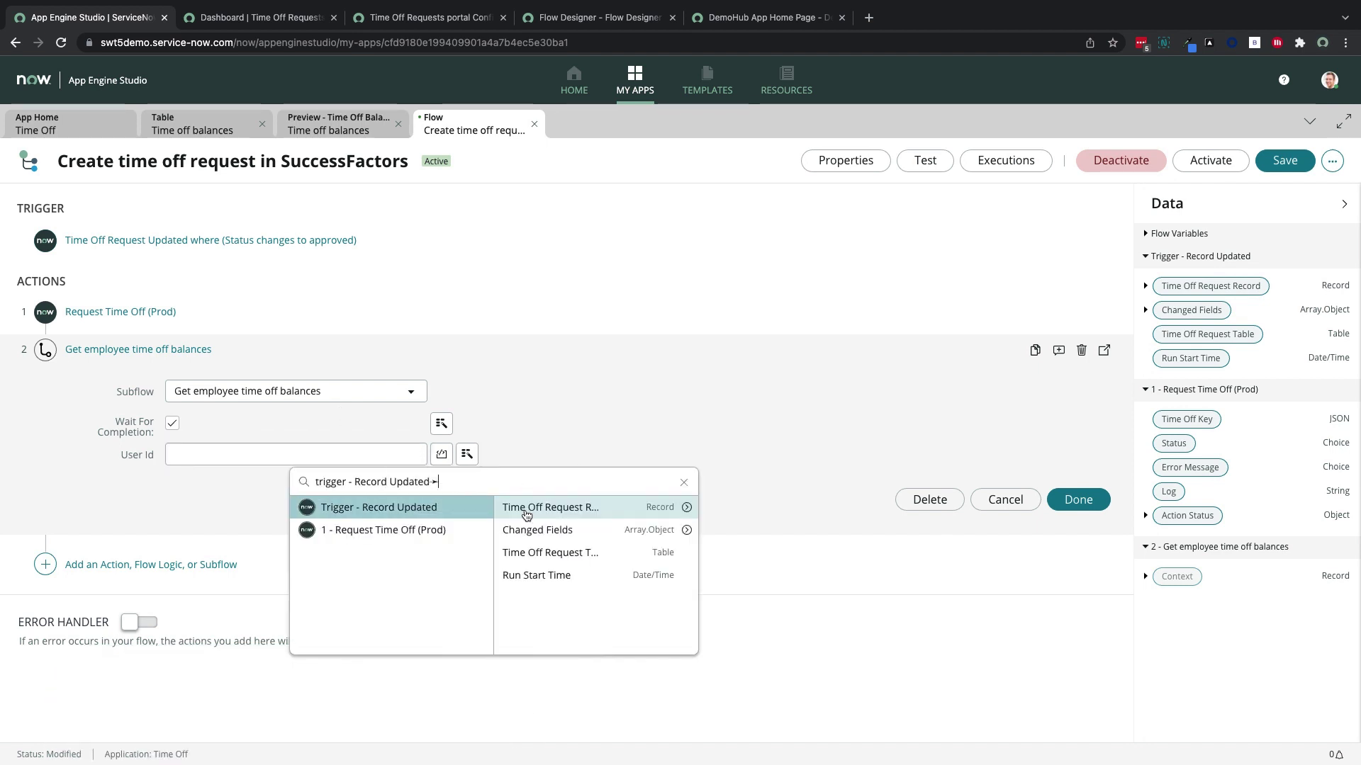
left_click(687, 509)
scroll(758, 571, "down", 5)
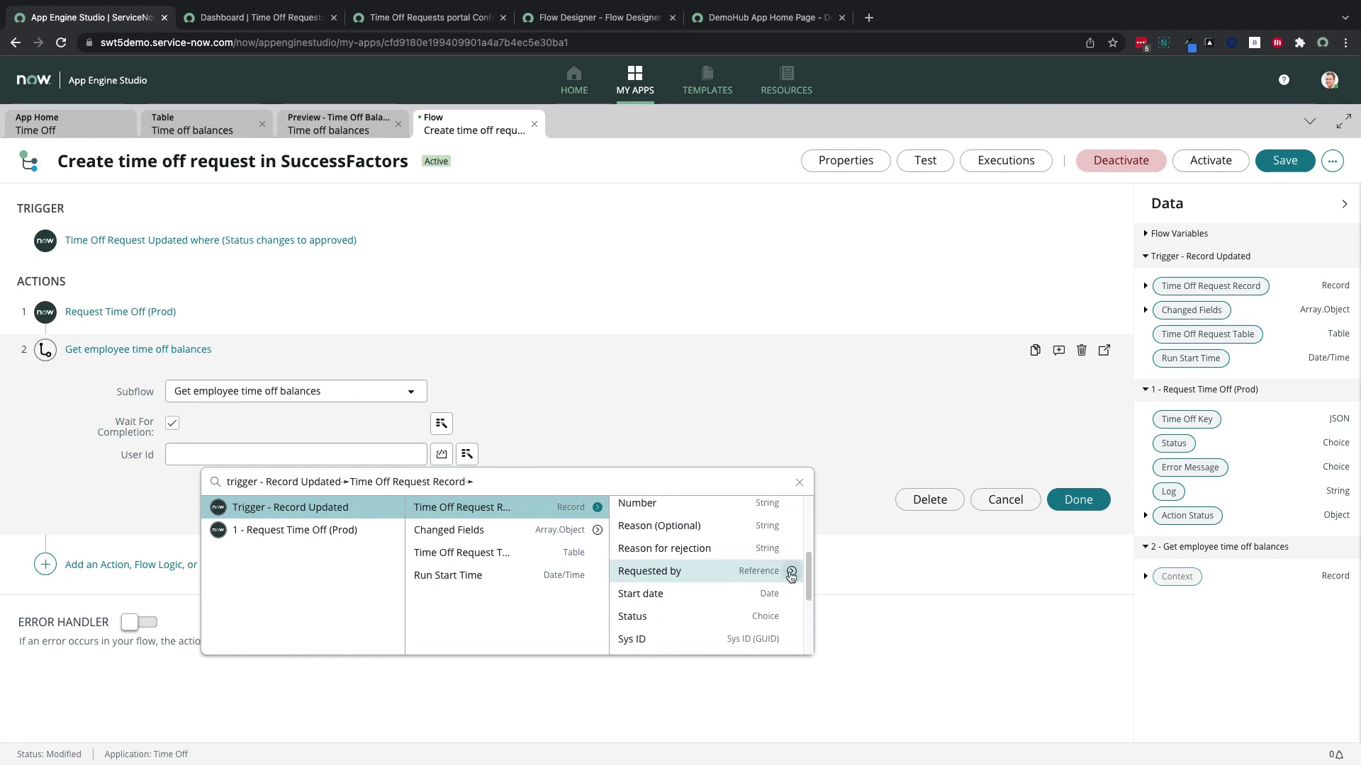
left_click(791, 572)
type("user")
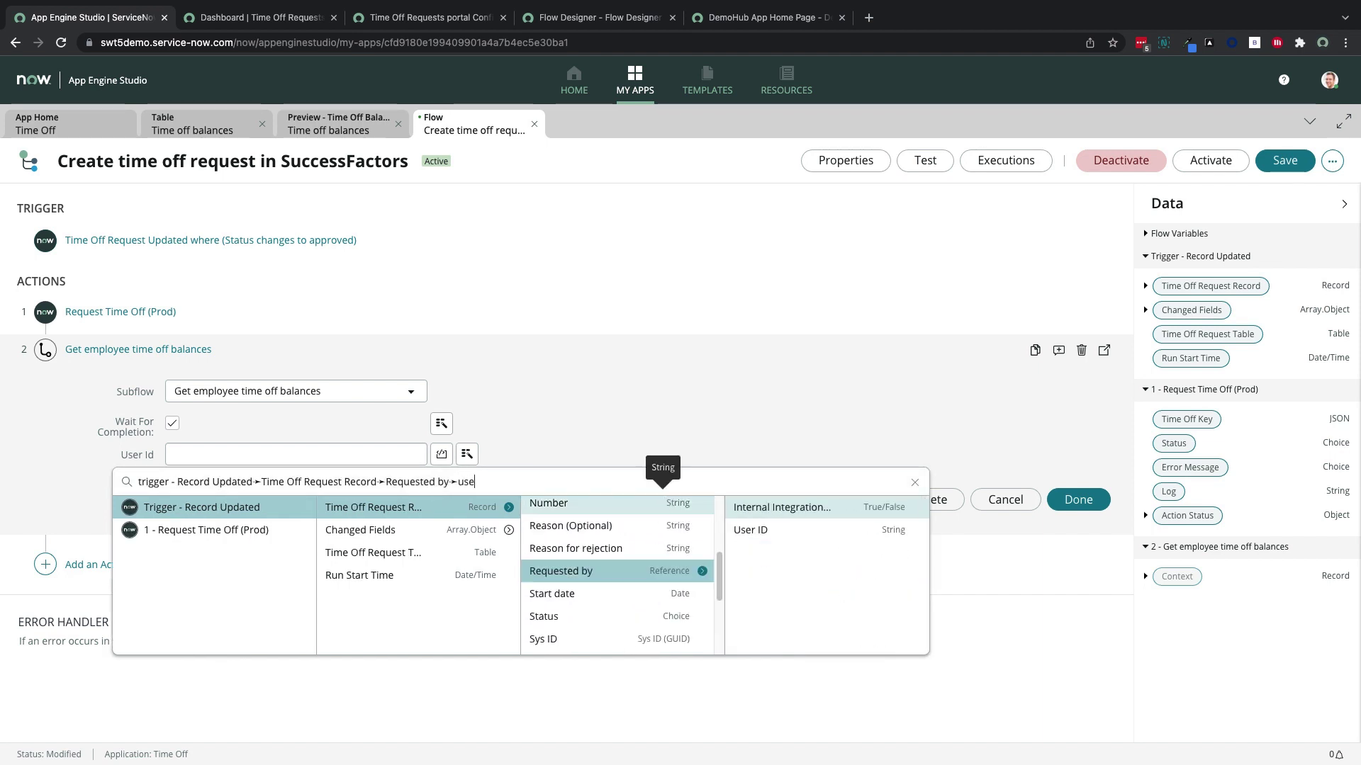
left_click(808, 533)
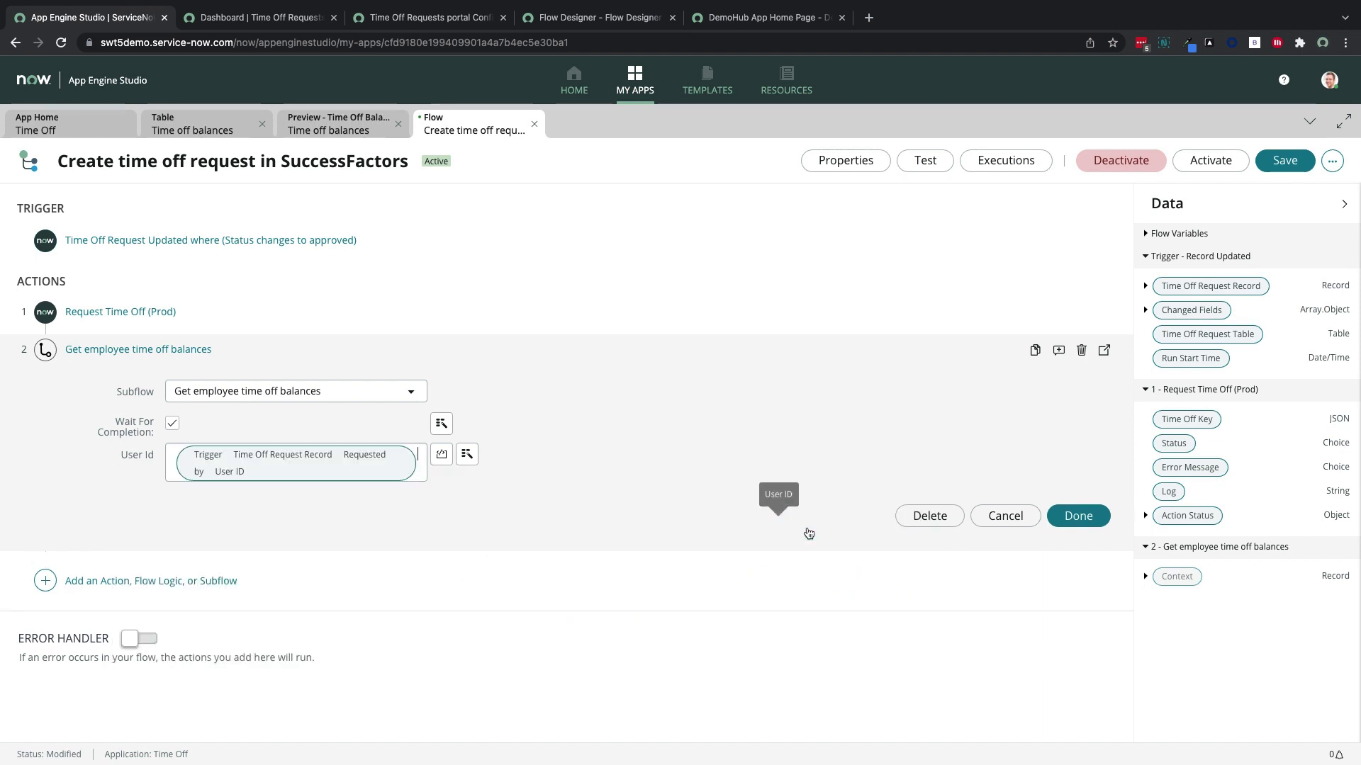
left_click(1083, 507)
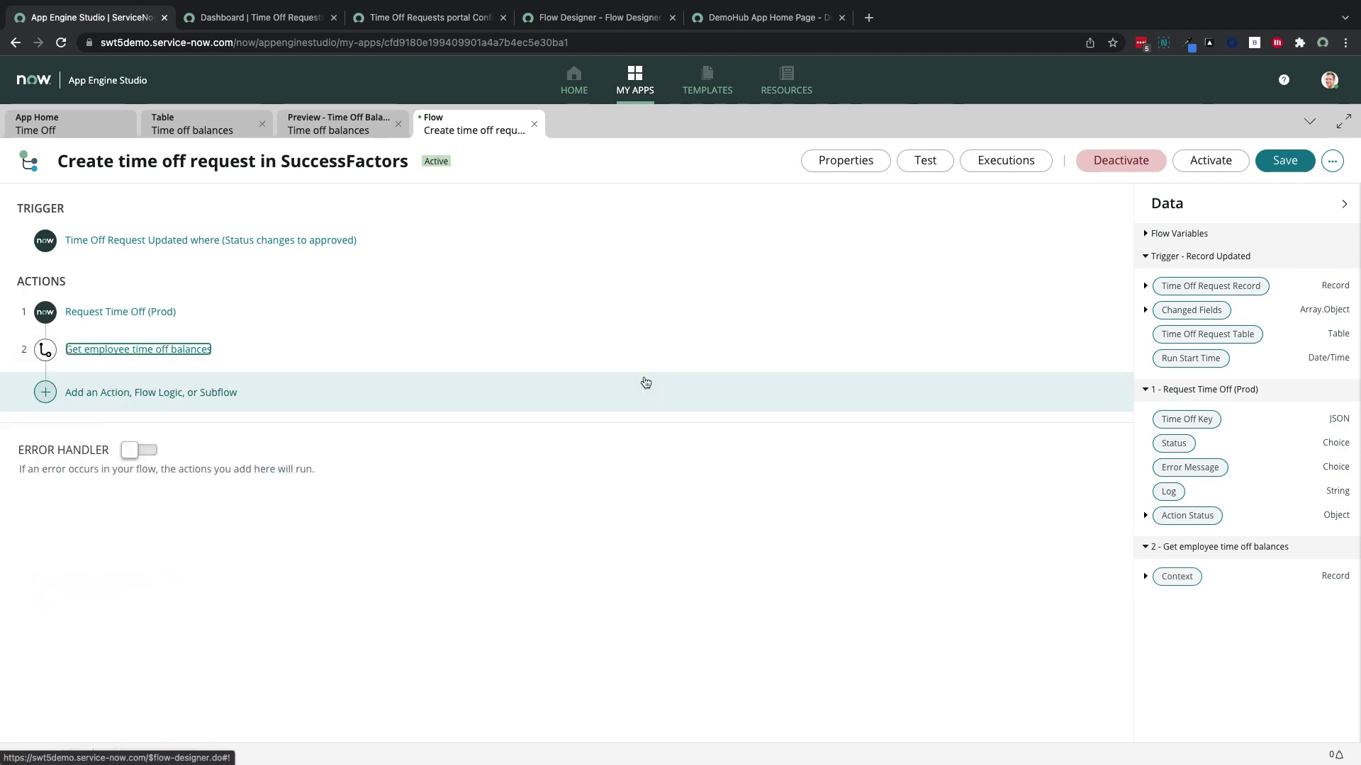
left_click(1220, 168)
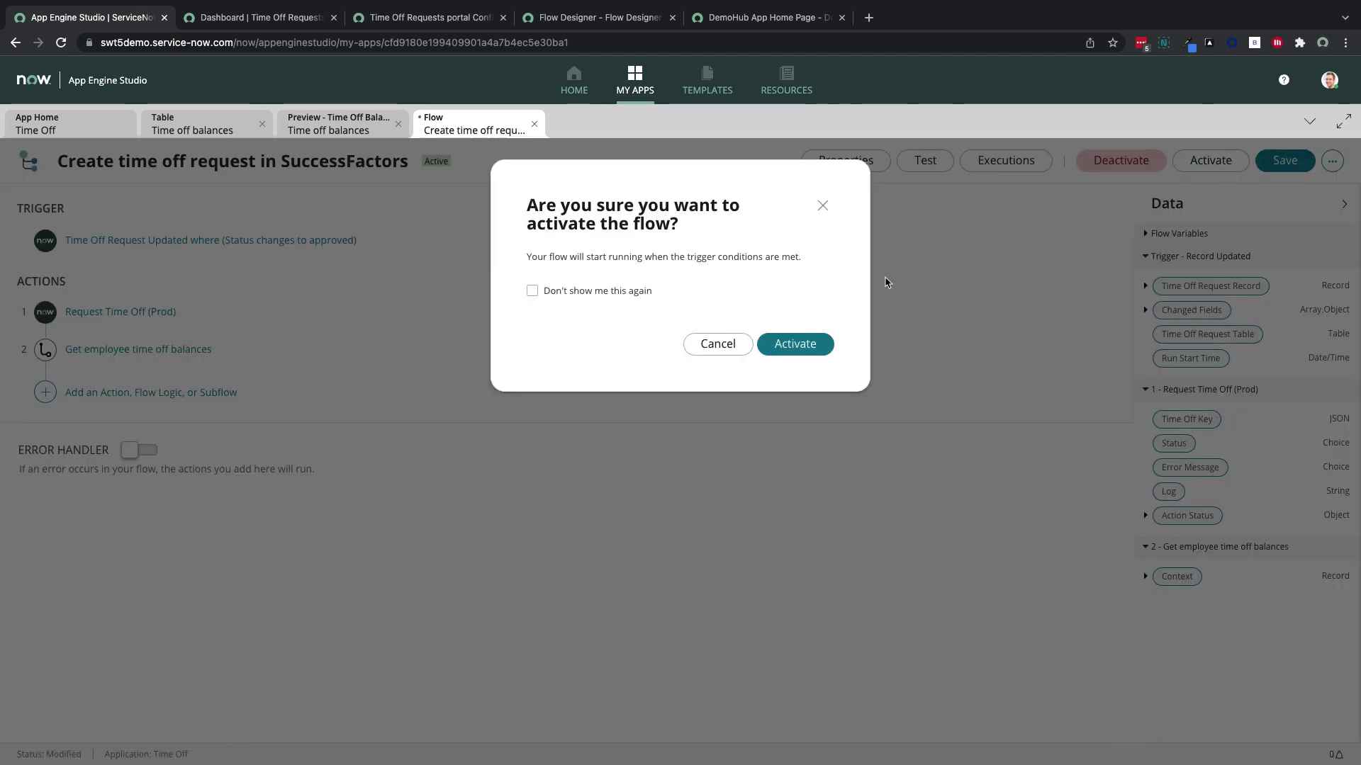
left_click(794, 344)
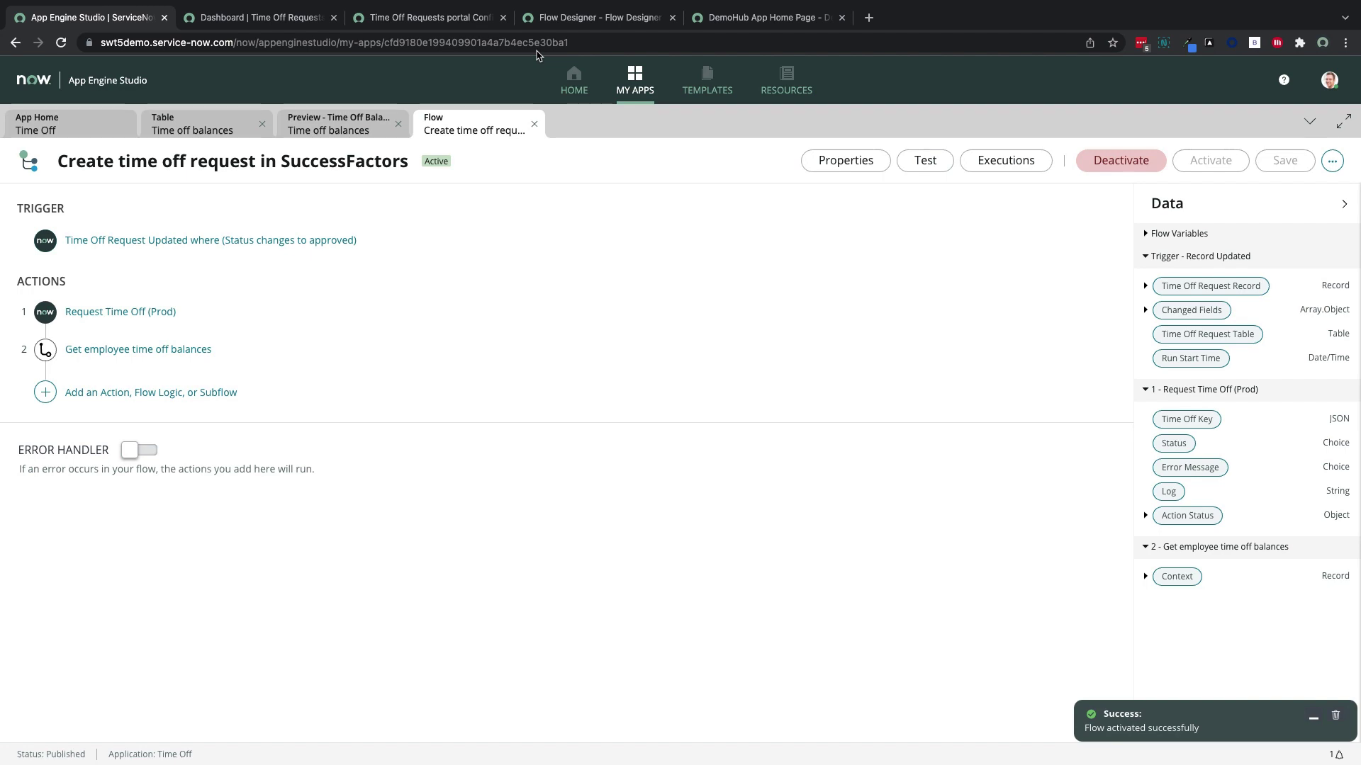